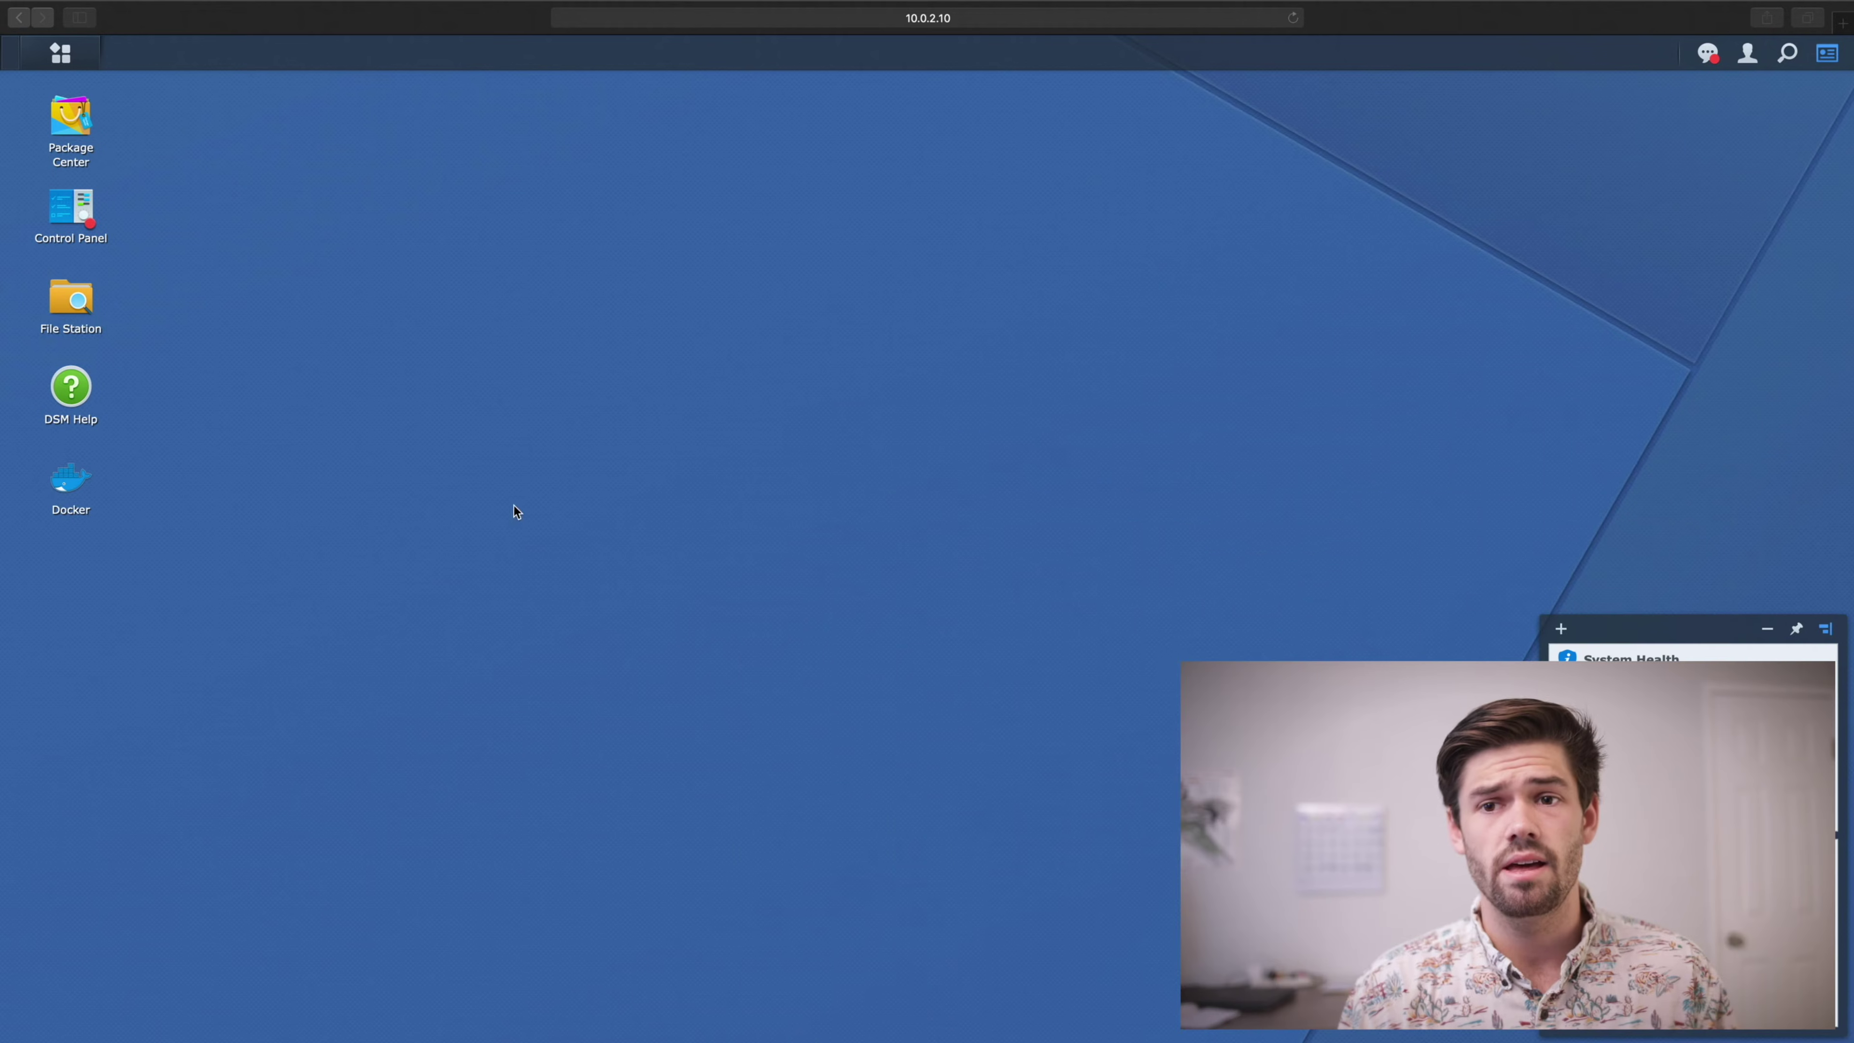
- Find the DNS Server package in Package Center by searching 'DNS', install it, and launch it
{"action": "left_click", "coordinate": [62, 119]}
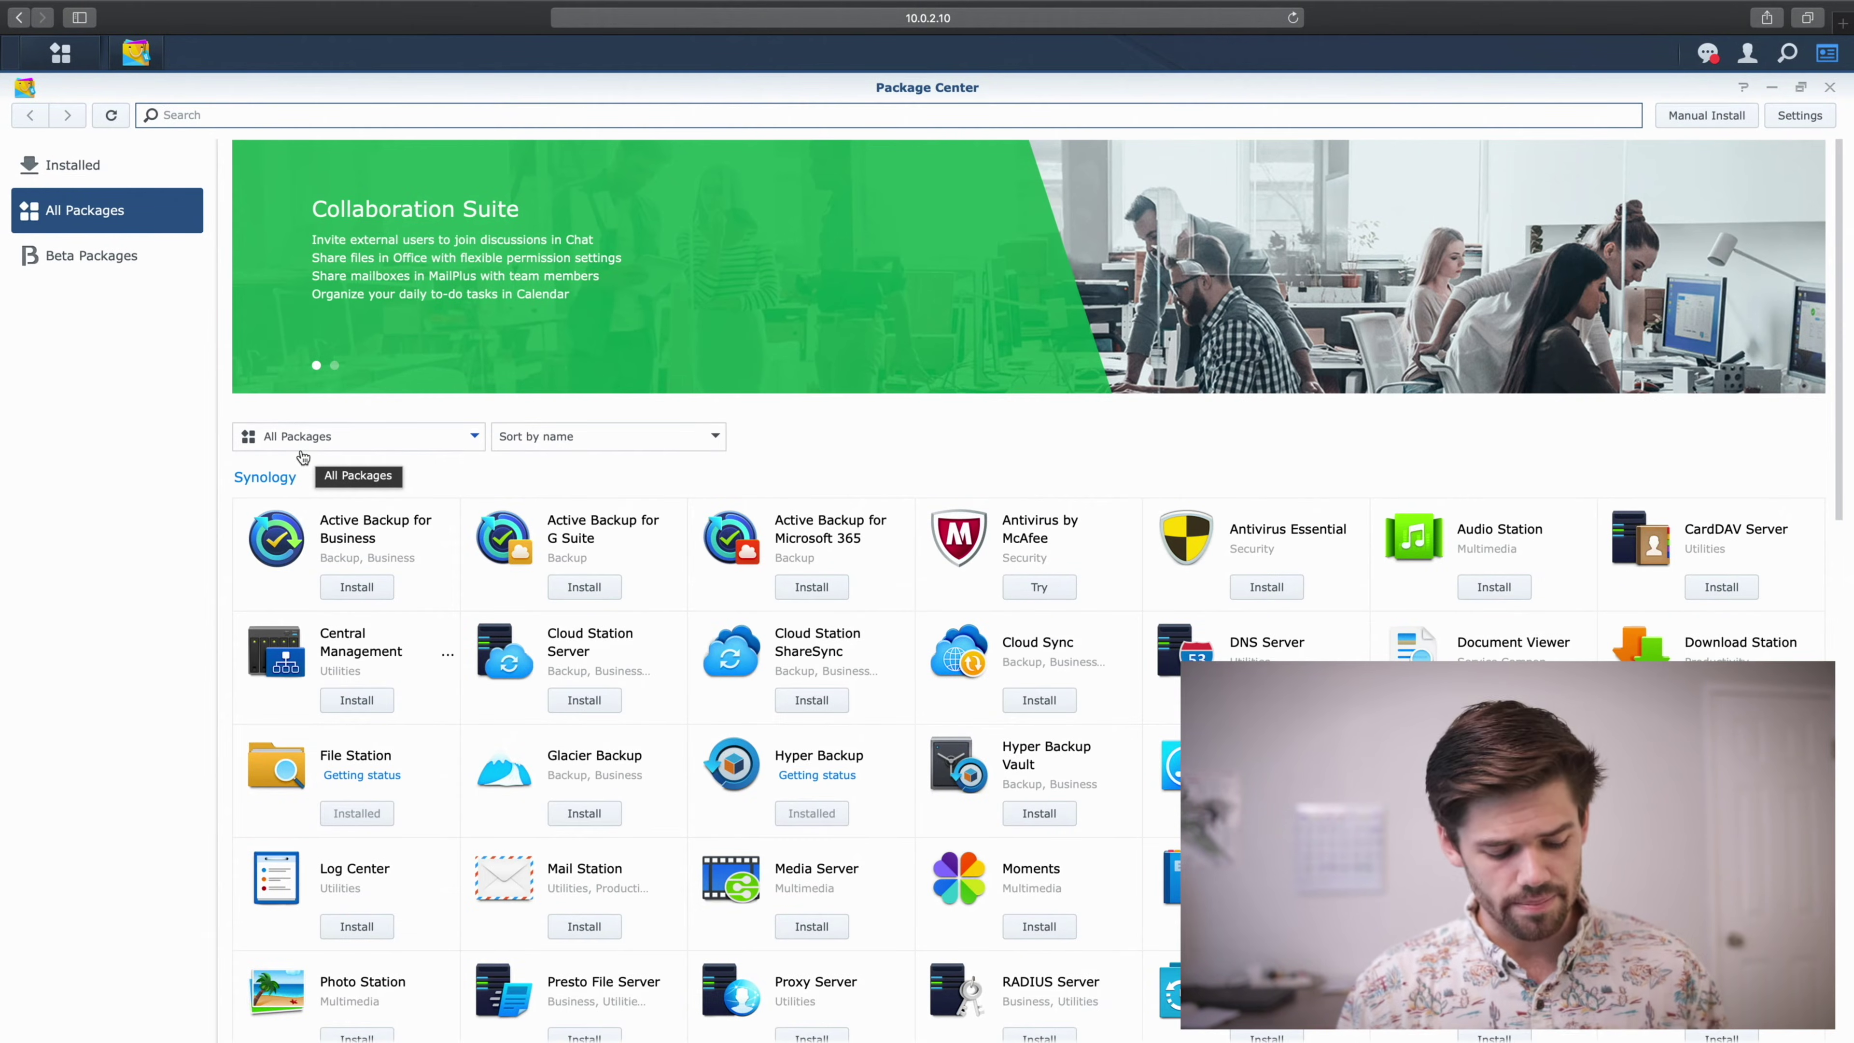
{"action": "type", "text": "DNS"}
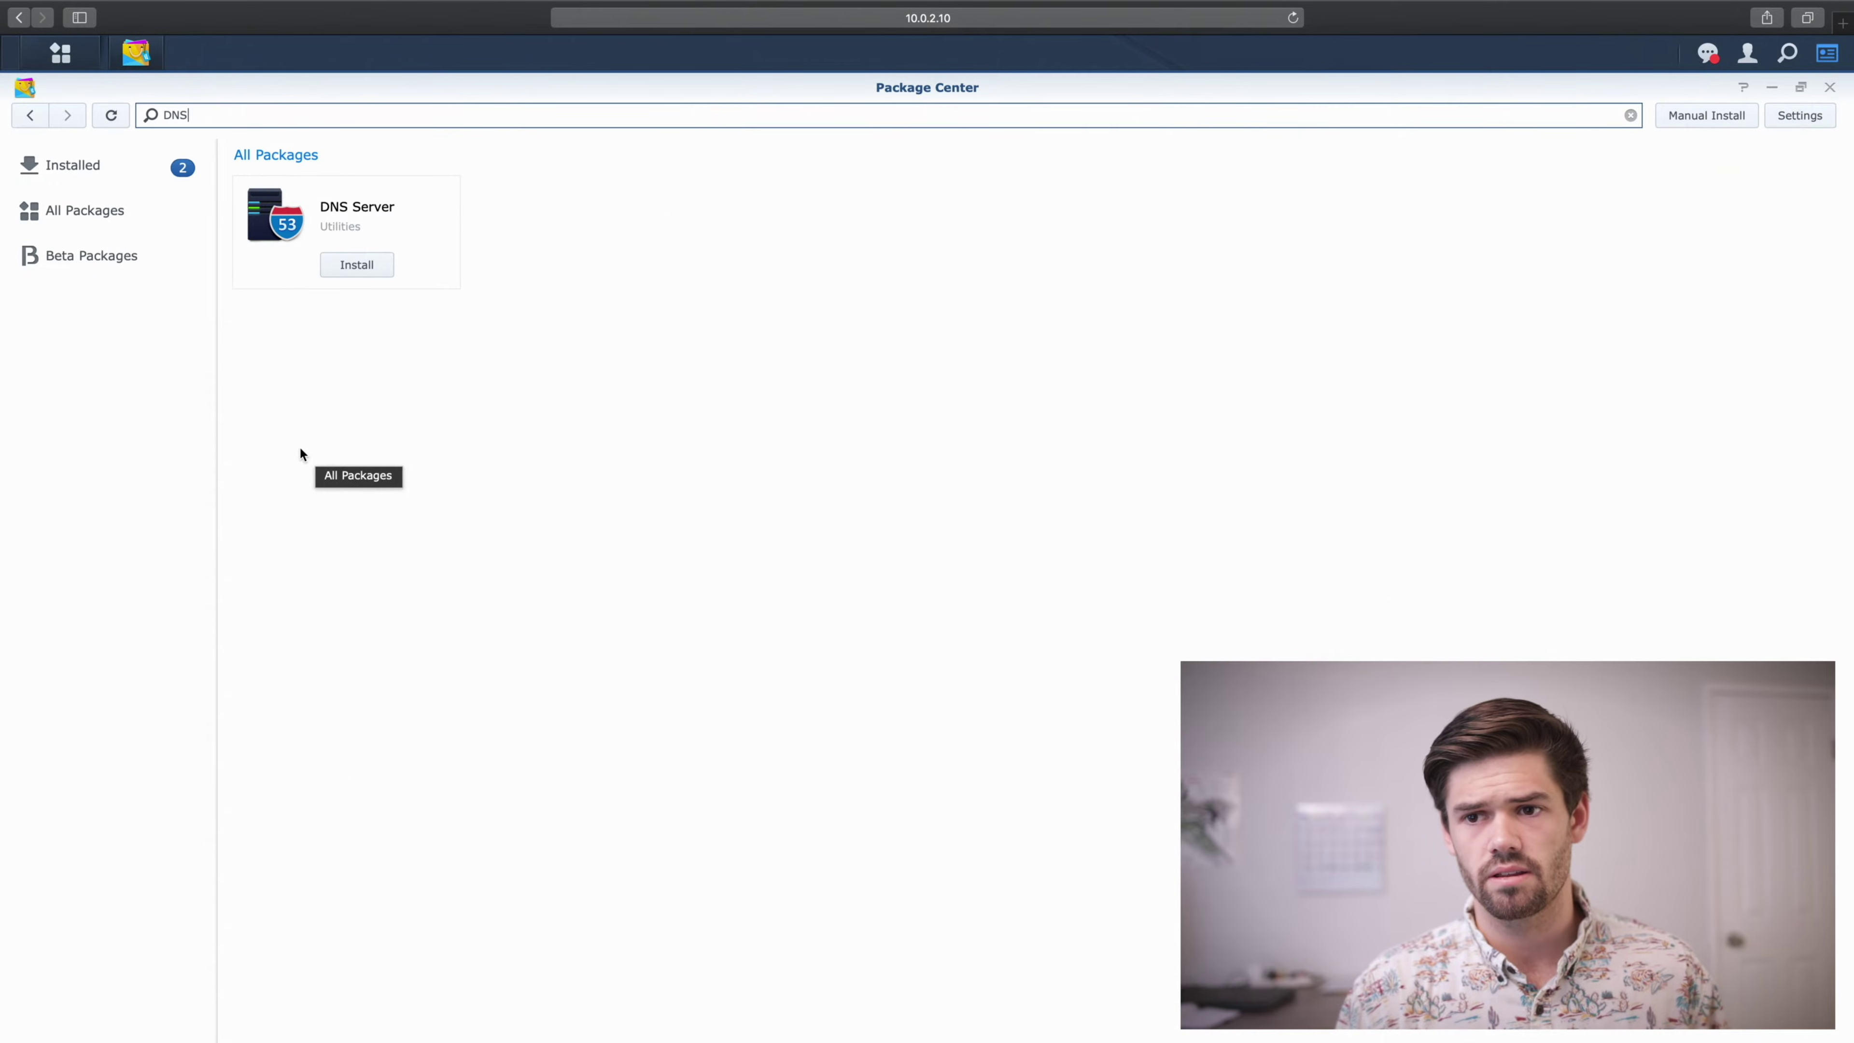
{"action": "left_click", "coordinate": [364, 266]}
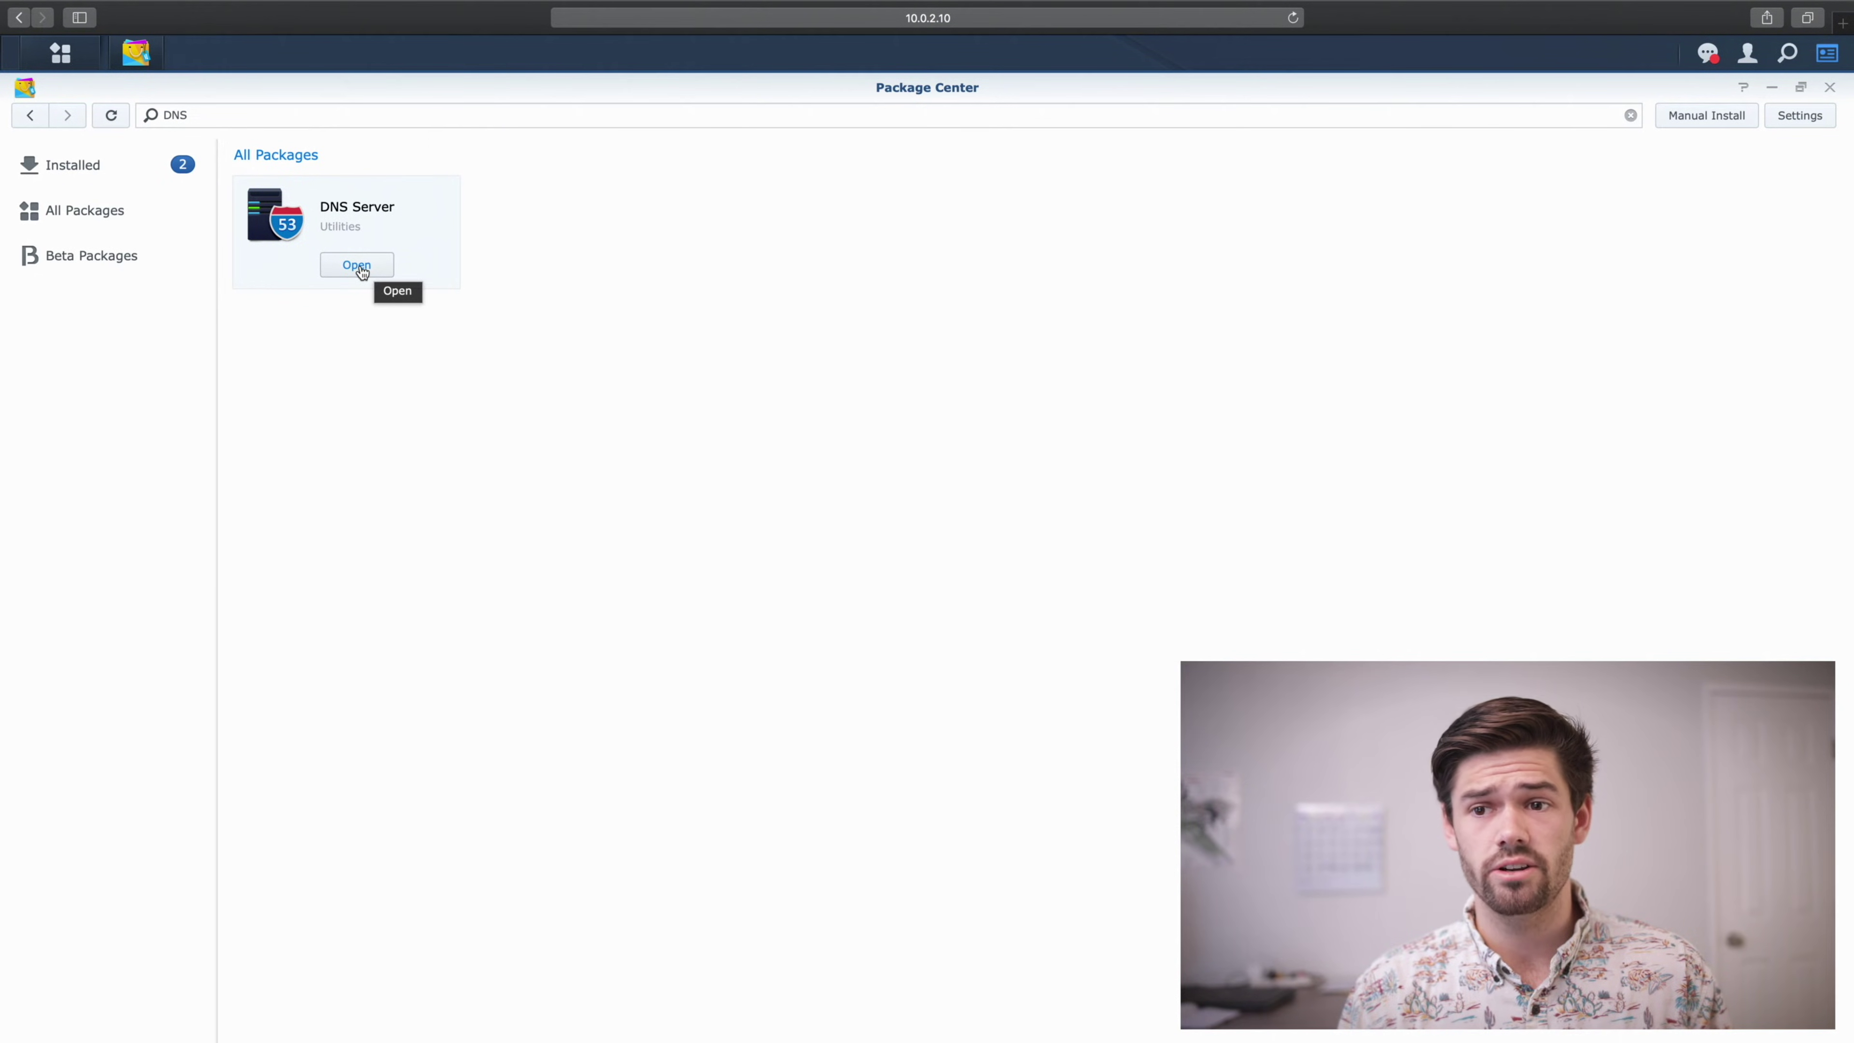
{"action": "left_click", "coordinate": [357, 265]}
{"action": "left_click", "coordinate": [1286, 204]}
- Open the DNS Server app and show its Resolution settings page
{"action": "left_click", "coordinate": [1830, 87]}
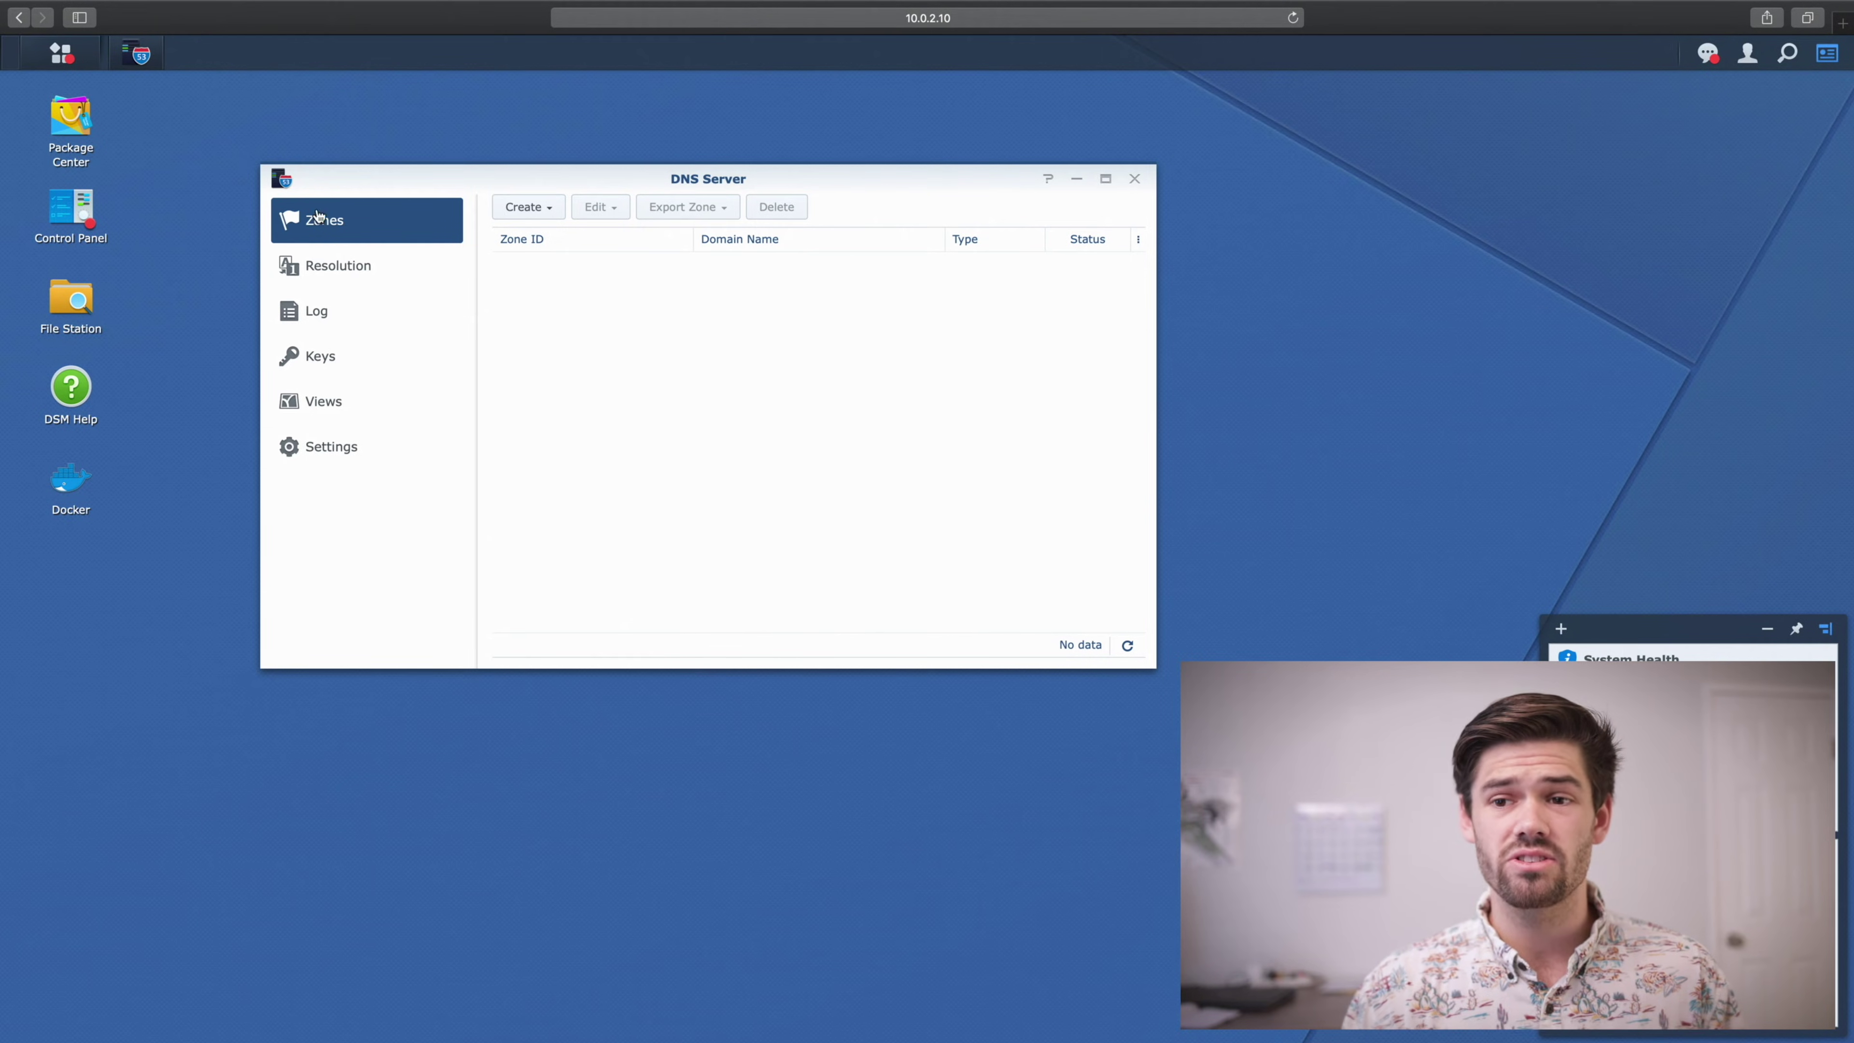
{"action": "left_click", "coordinate": [337, 277]}
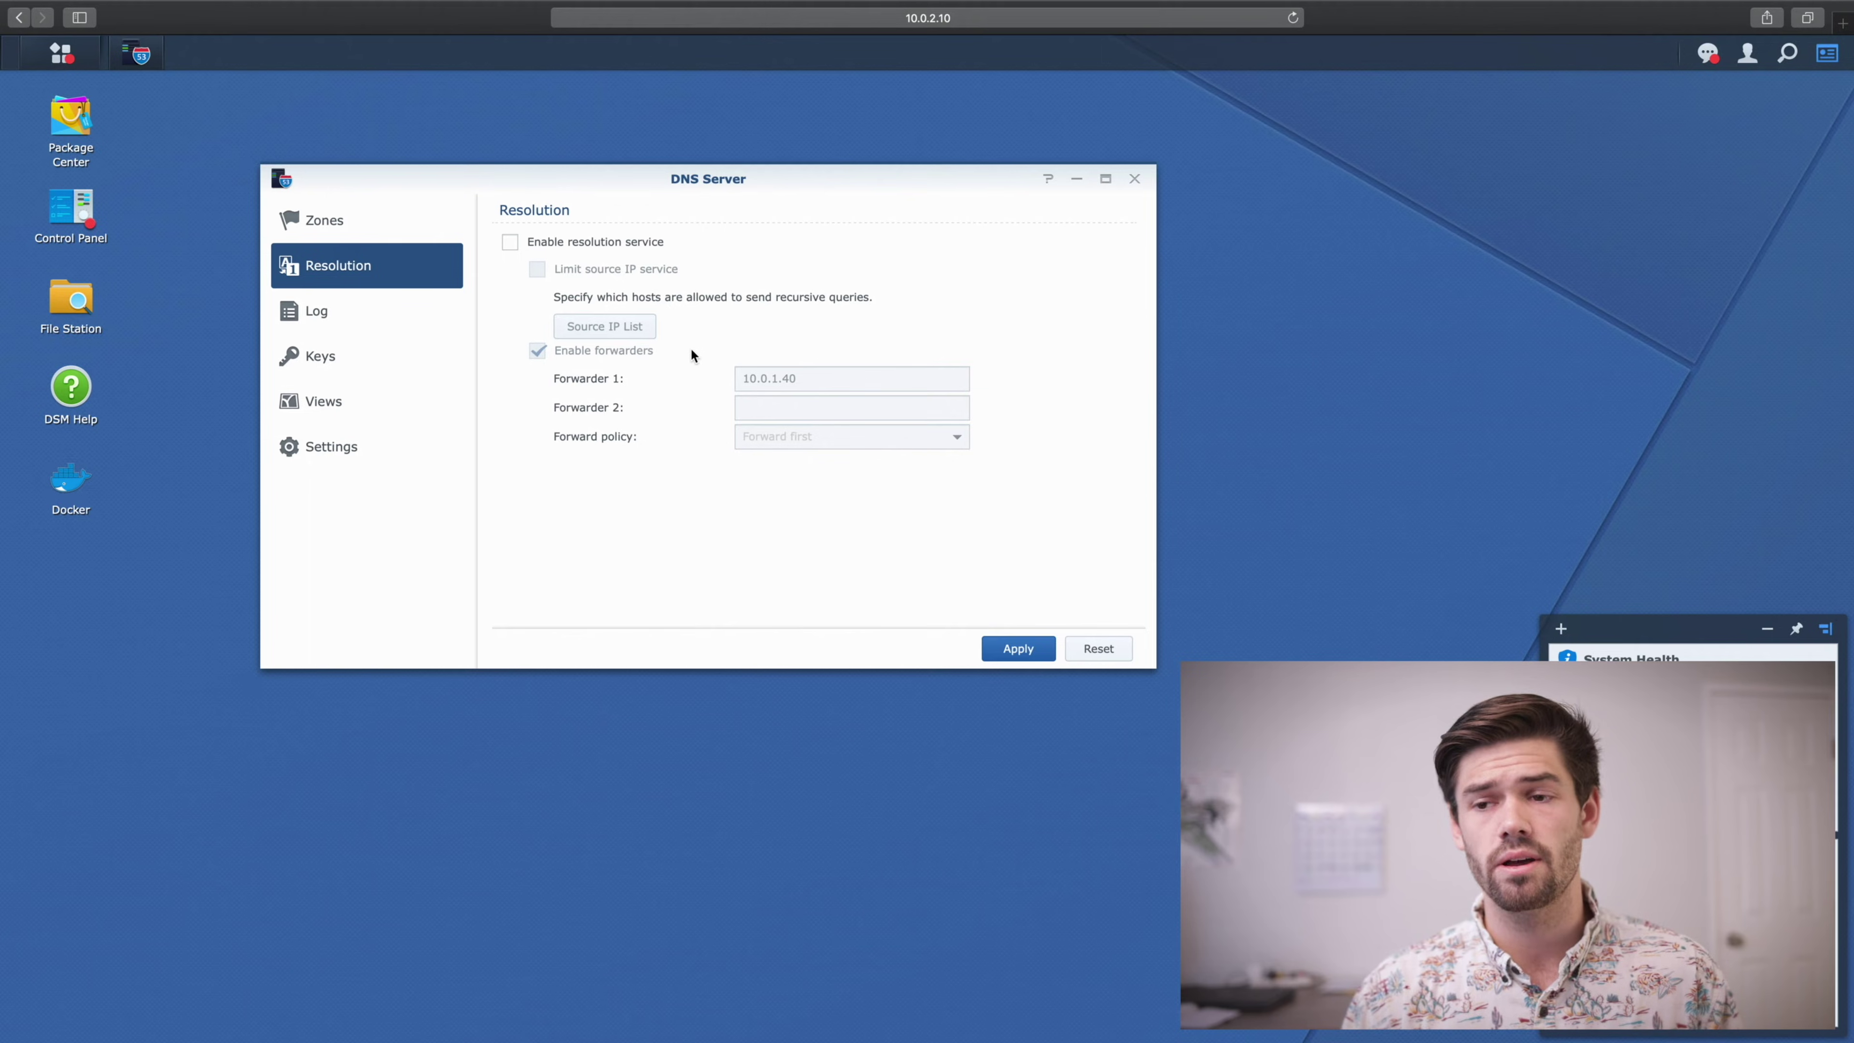
- Enable the resolution service with forwarders 8.8.8.8 and 4.4.4.4 and apply the settings
{"action": "left_click", "coordinate": [613, 242]}
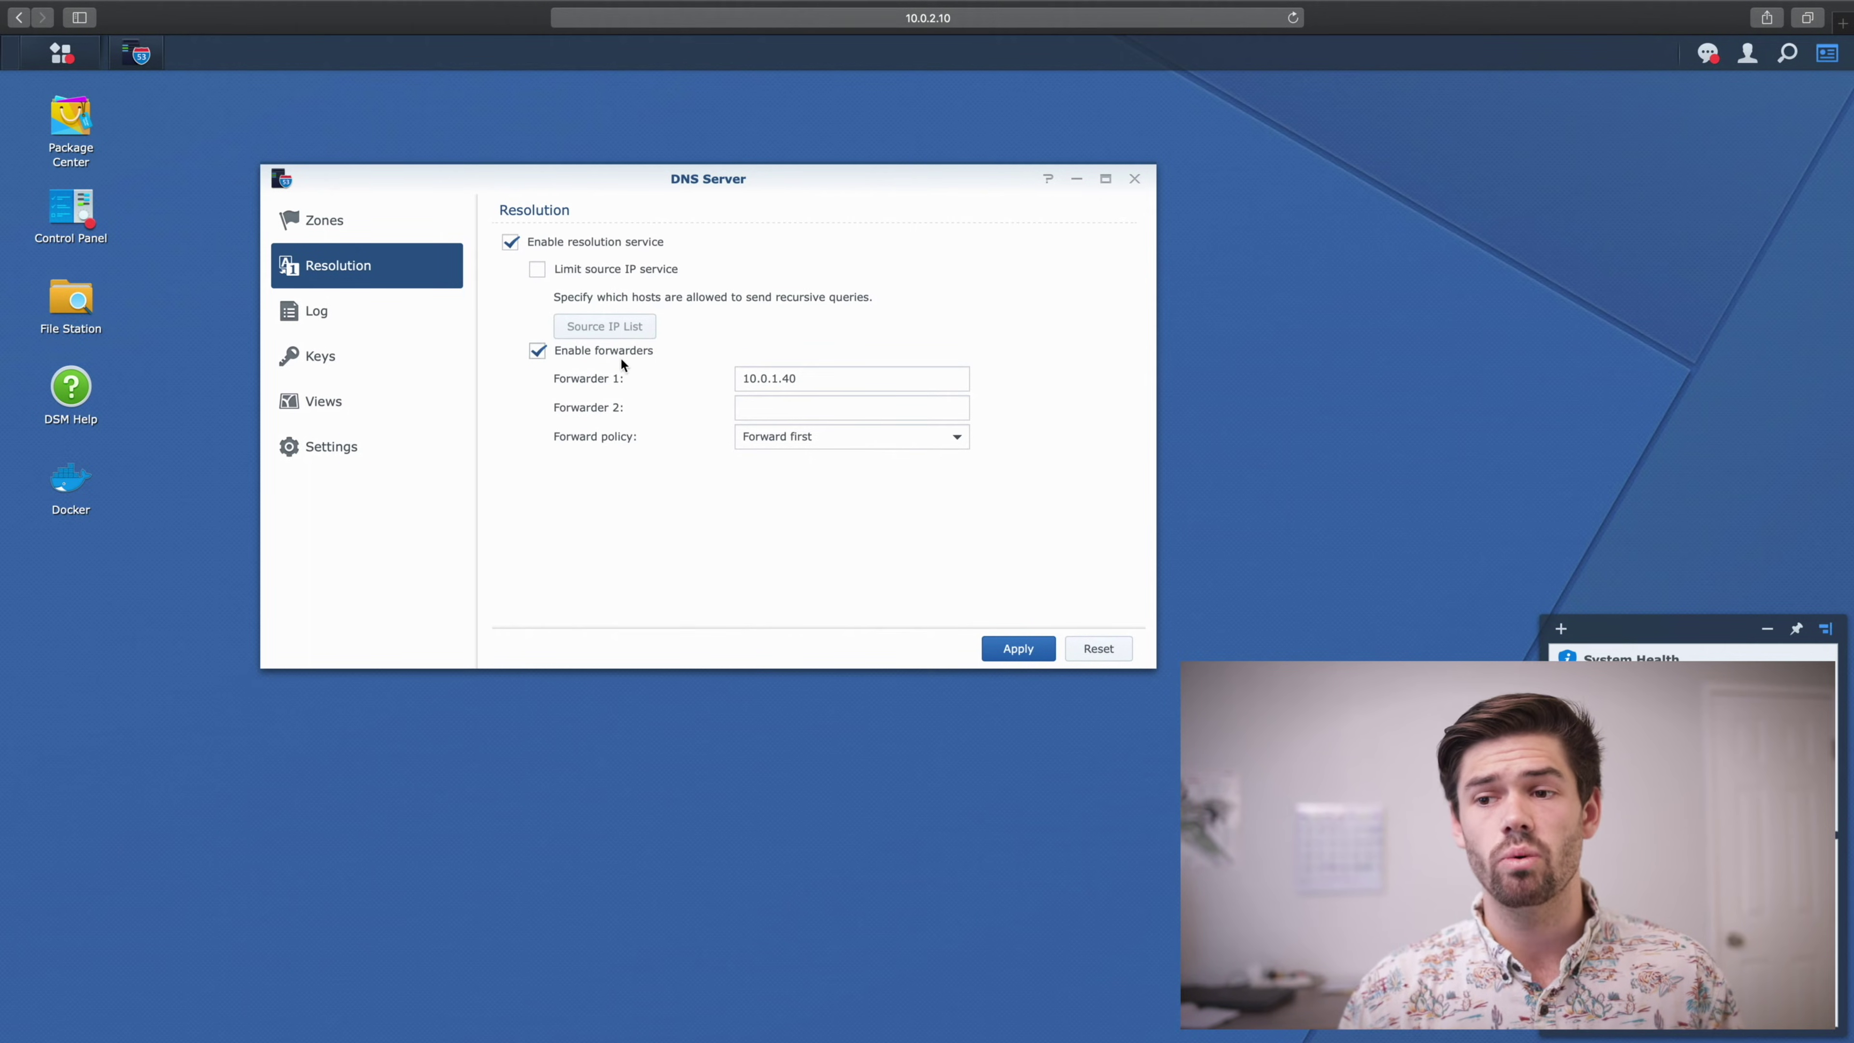
{"action": "key", "text": "Tab"}
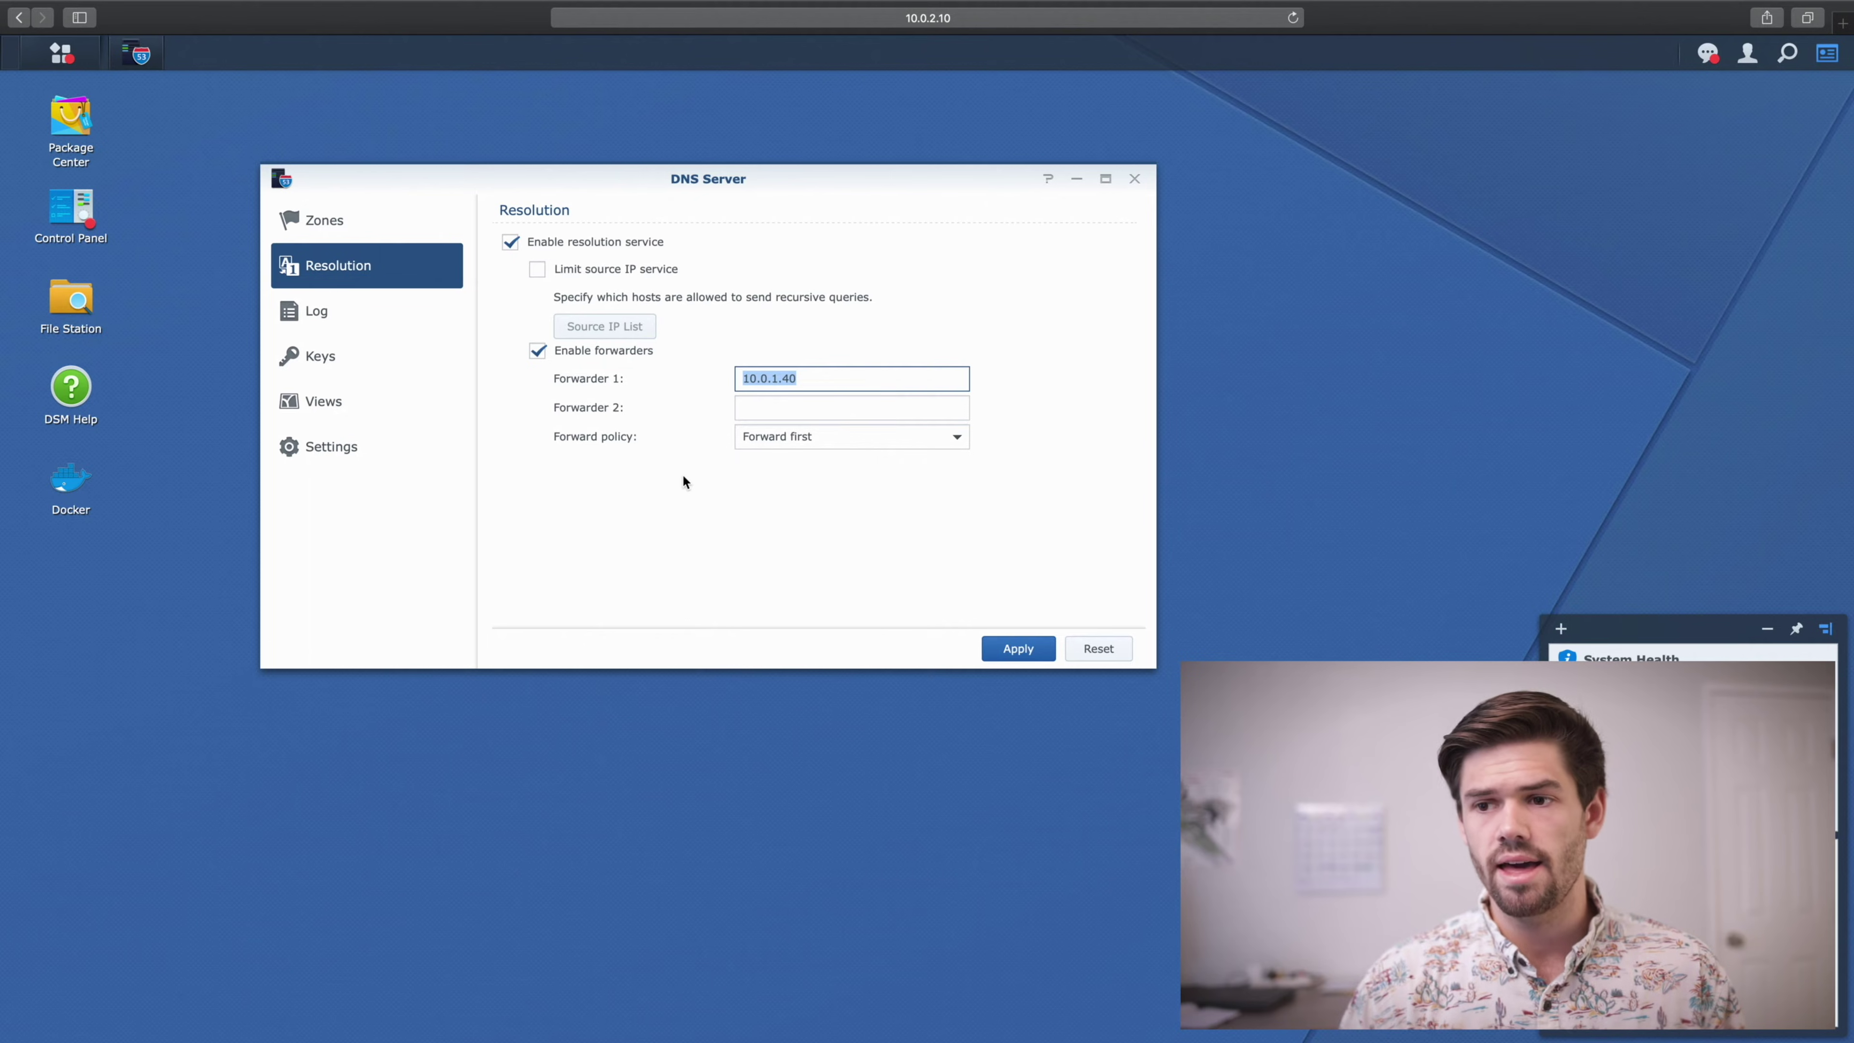
{"action": "type", "text": "88"}
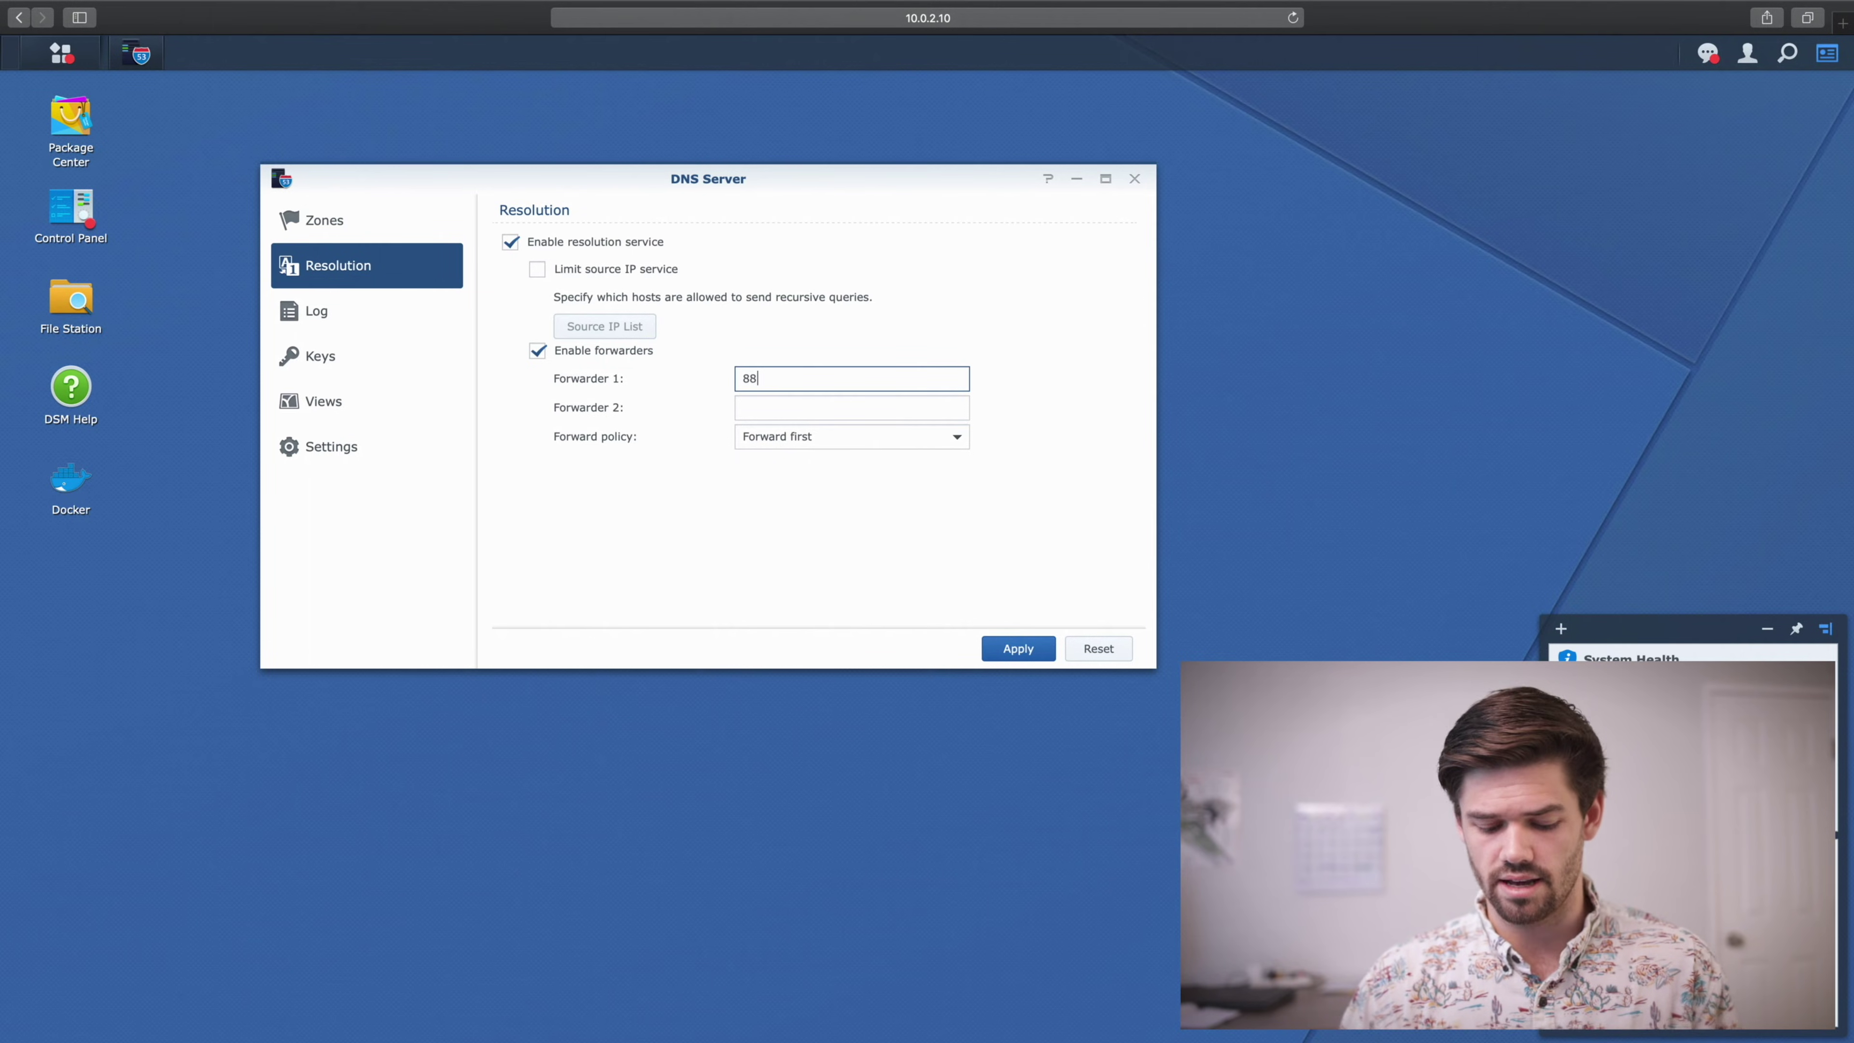
{"action": "type", "text": "8.8.8"}
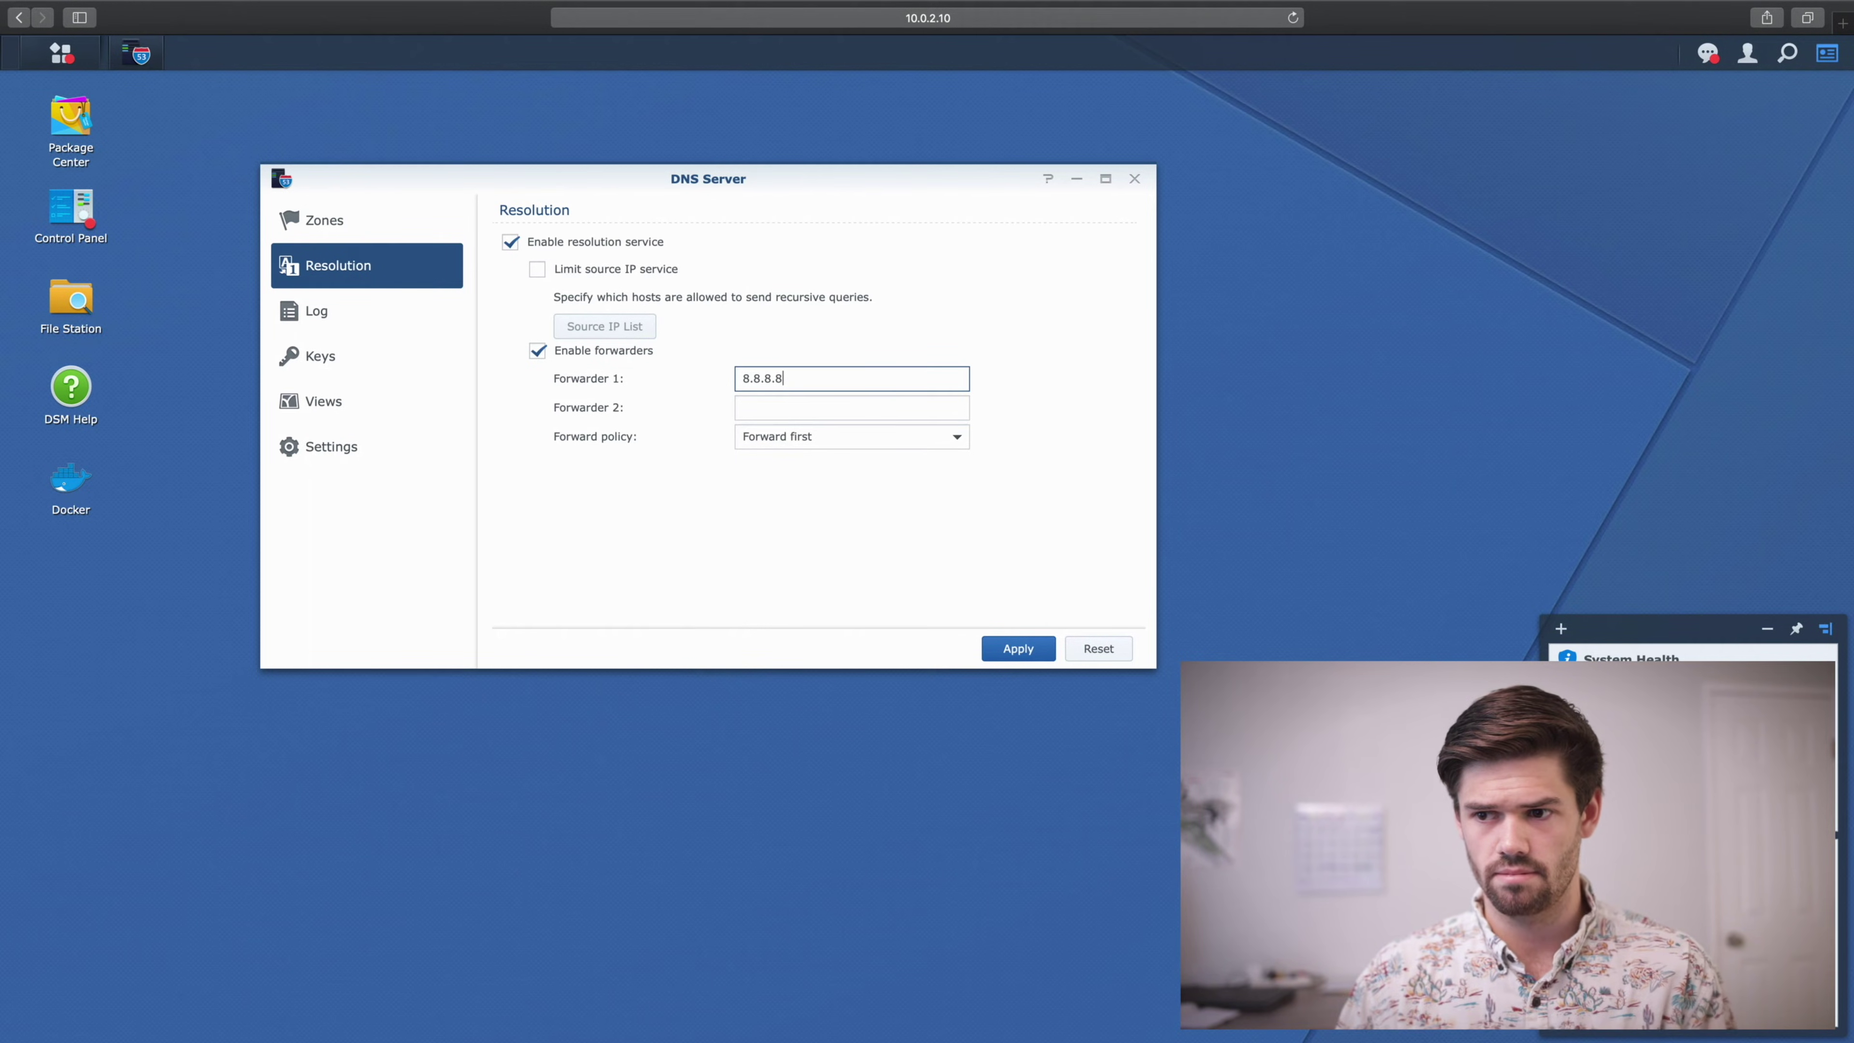
{"action": "key", "text": "Tab"}
{"action": "type", "text": "4."}
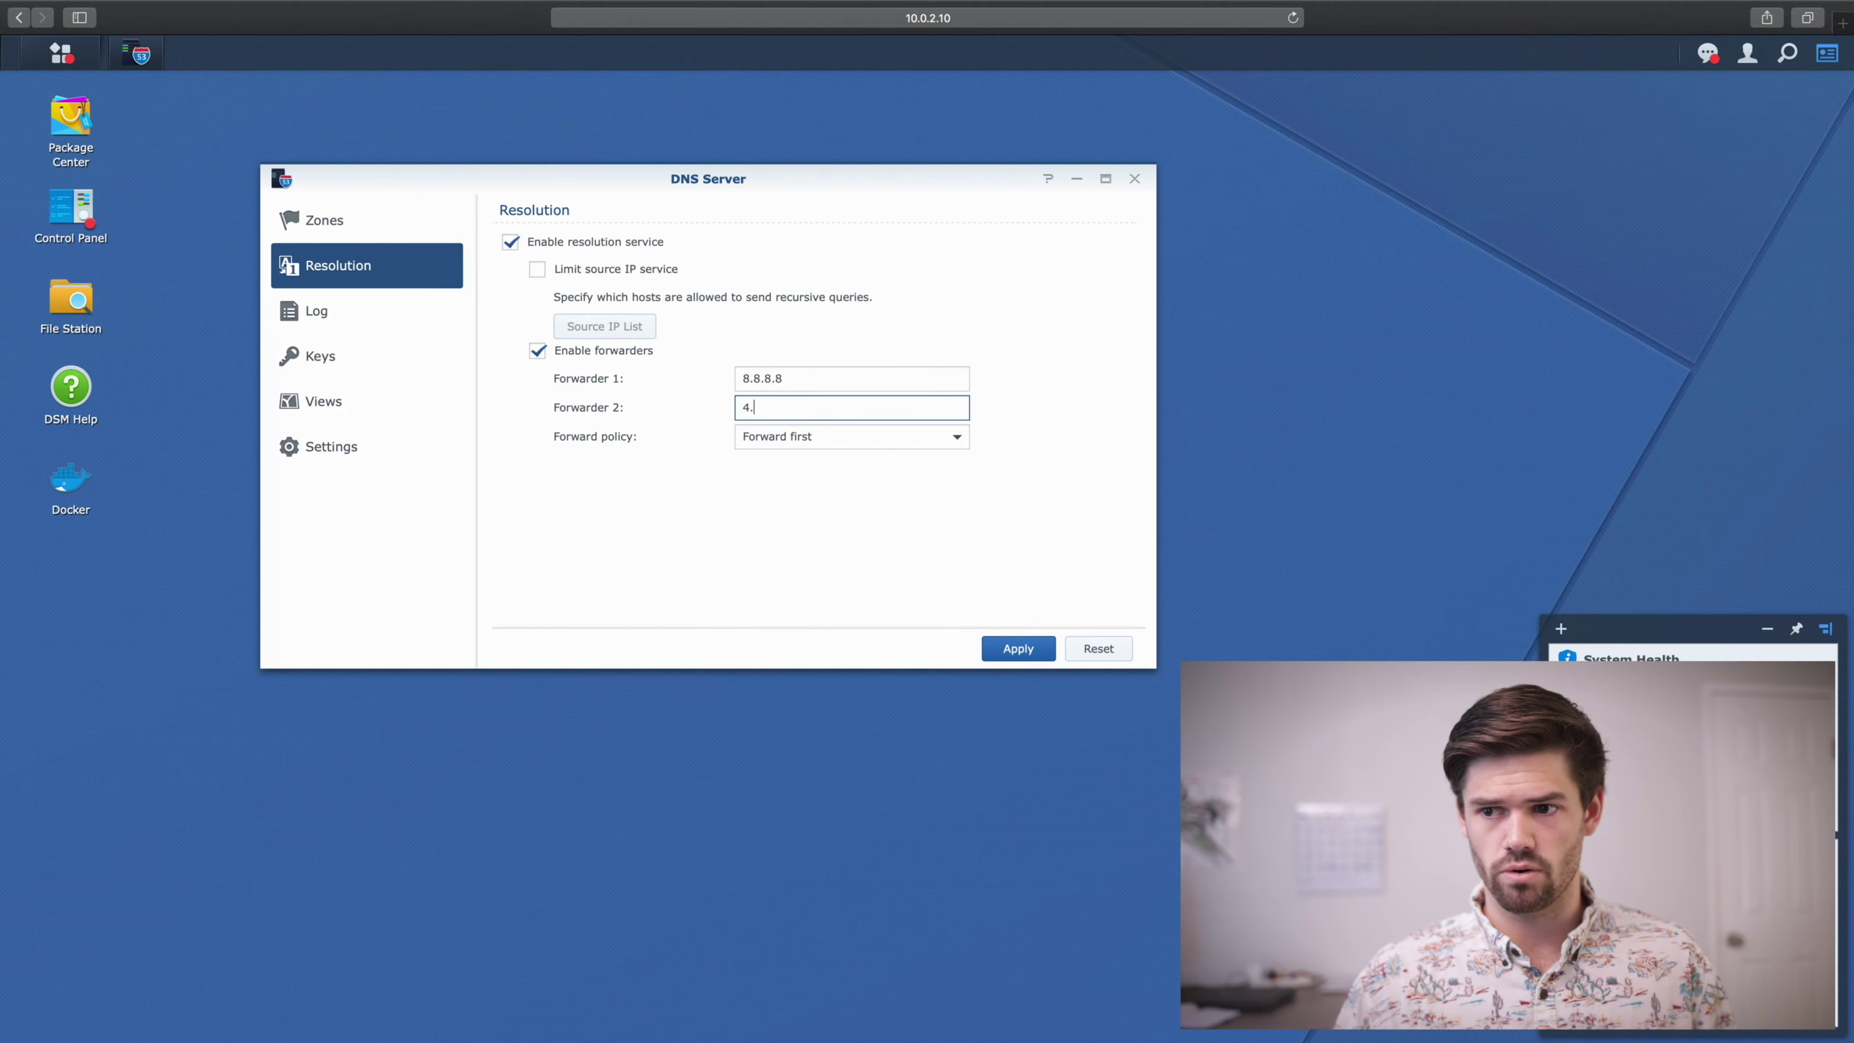
{"action": "type", "text": "4.4.4"}
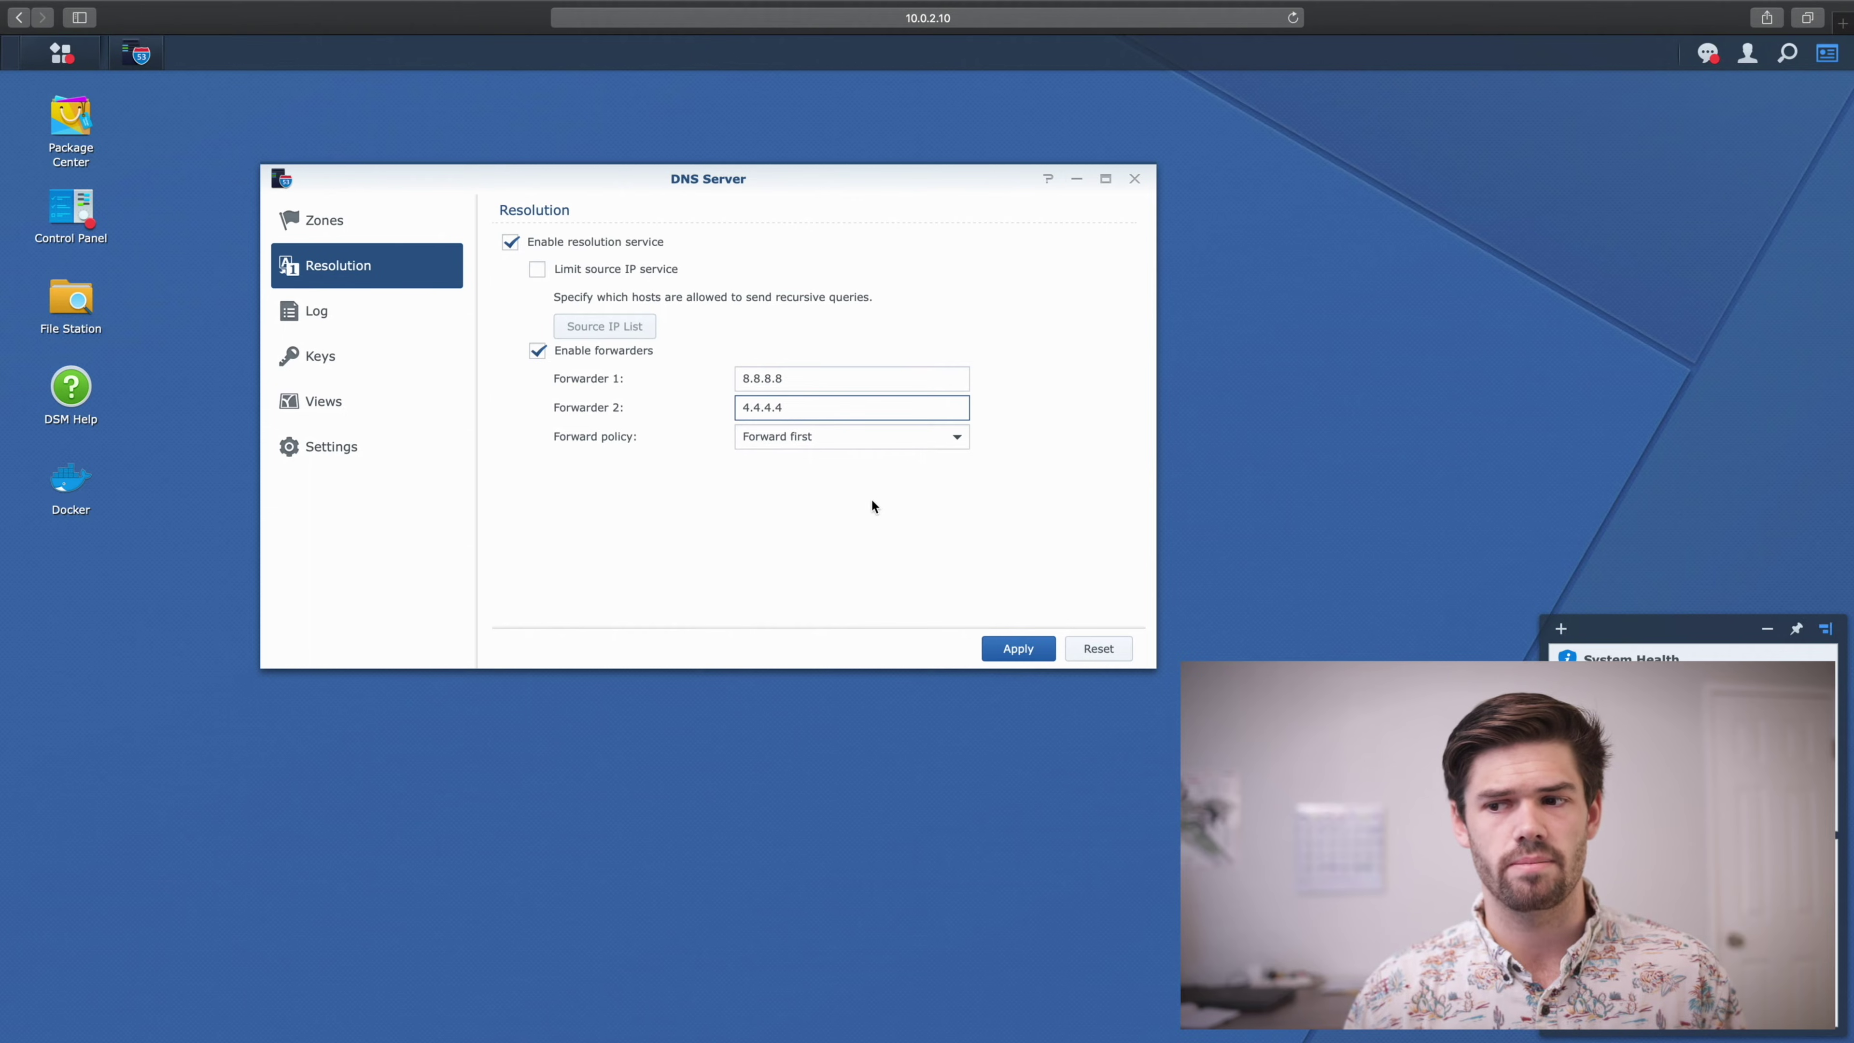
{"action": "left_click", "coordinate": [1021, 650]}
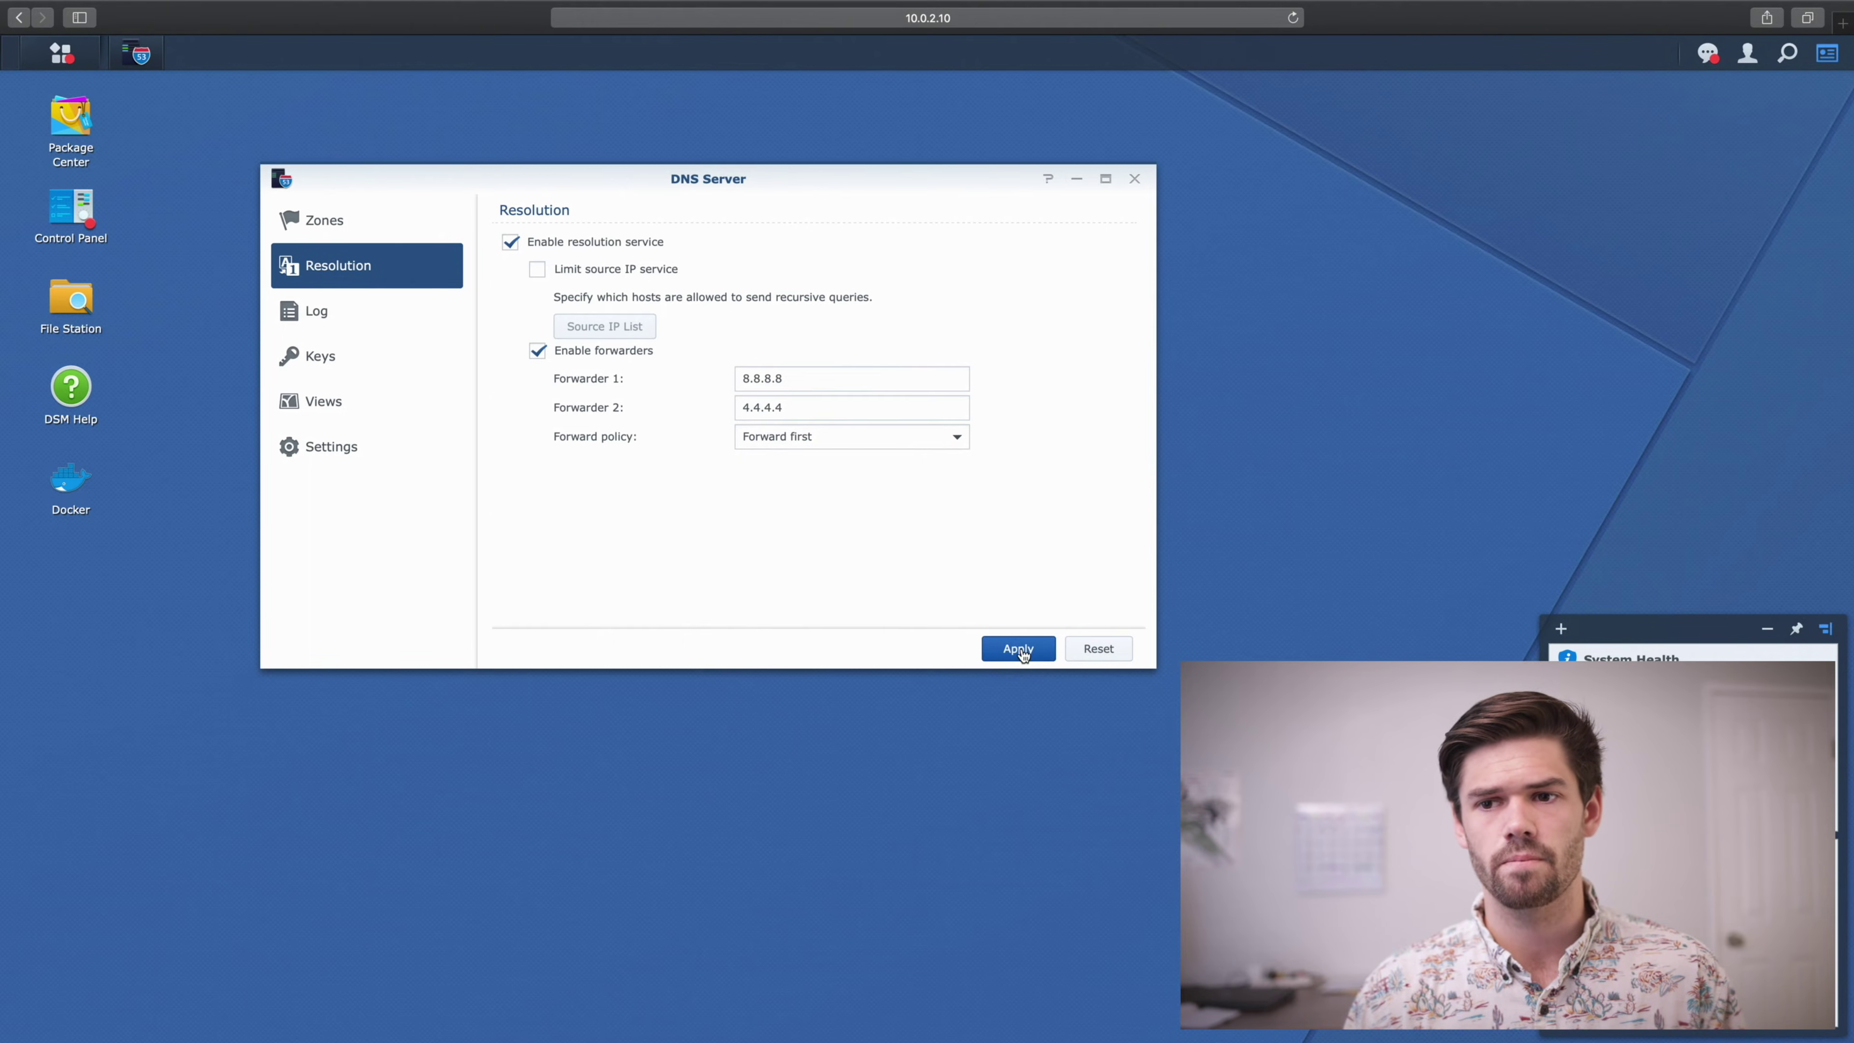
- View the DNS Server's Log page, then its Keys page
{"action": "left_click", "coordinate": [393, 325]}
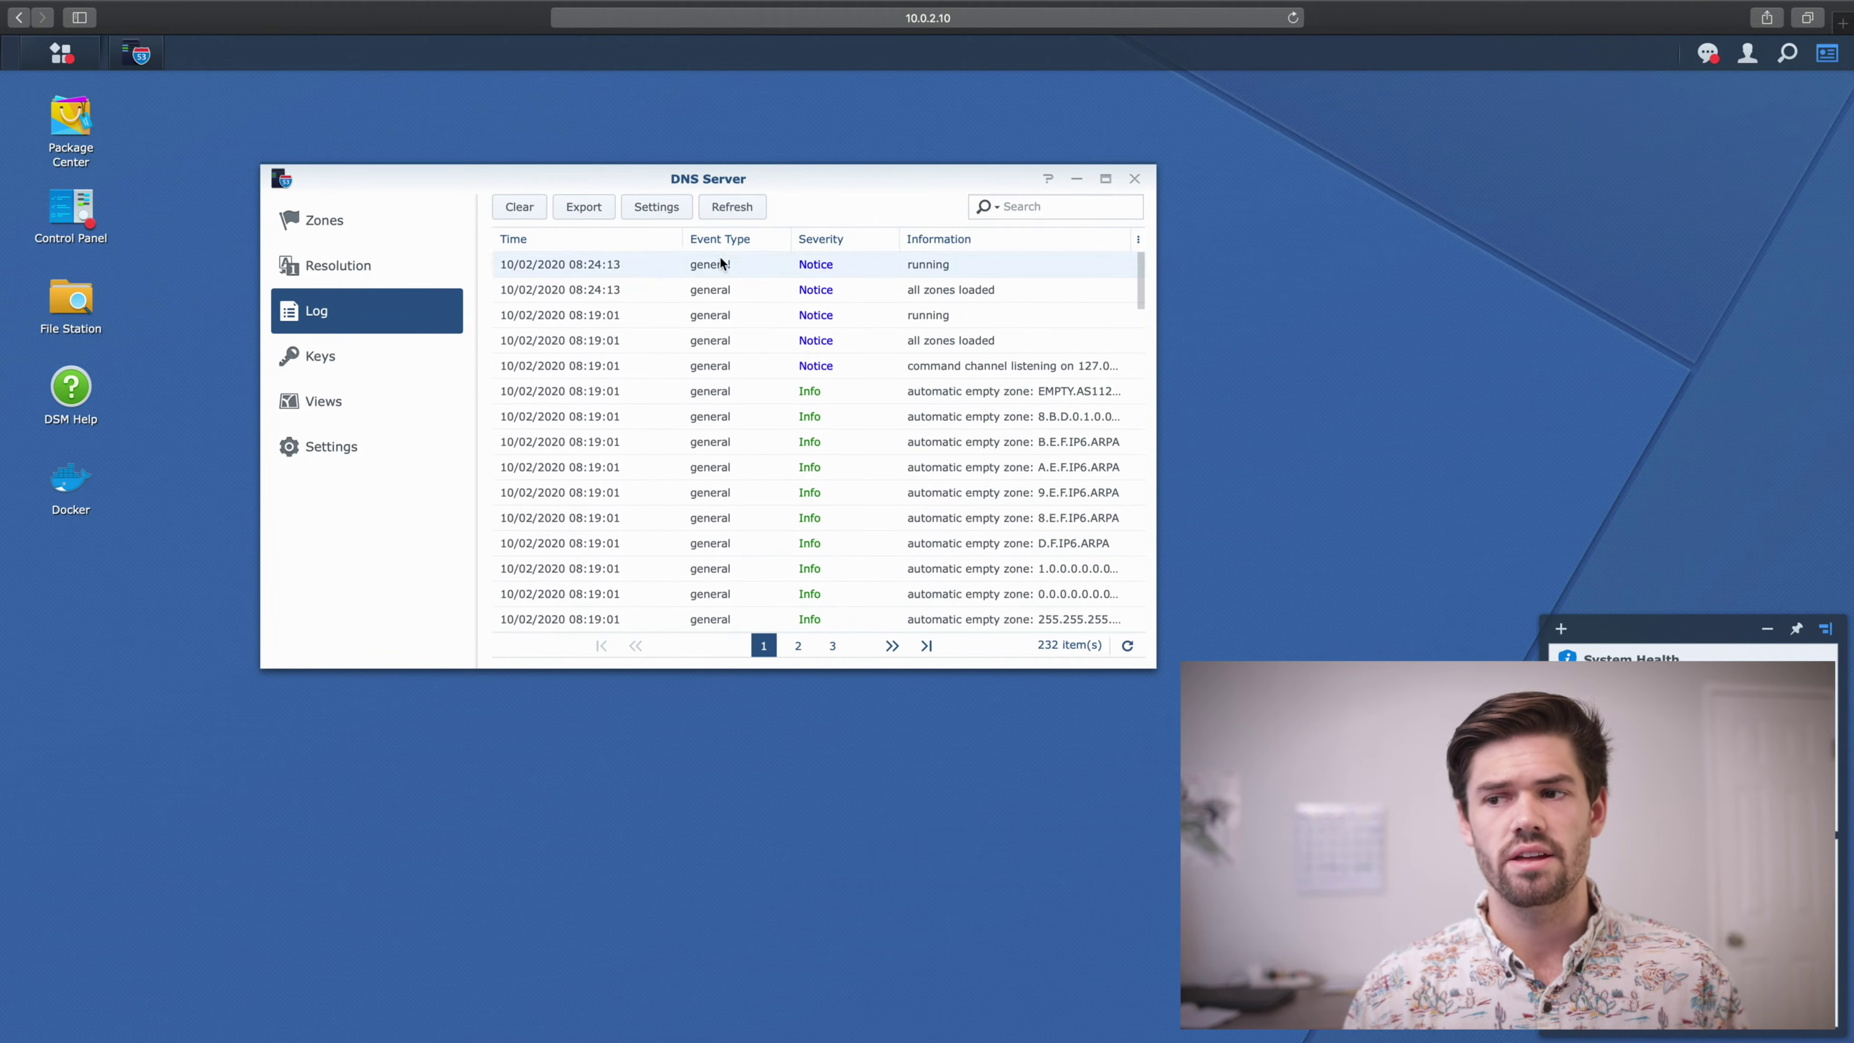
{"action": "left_click", "coordinate": [374, 360]}
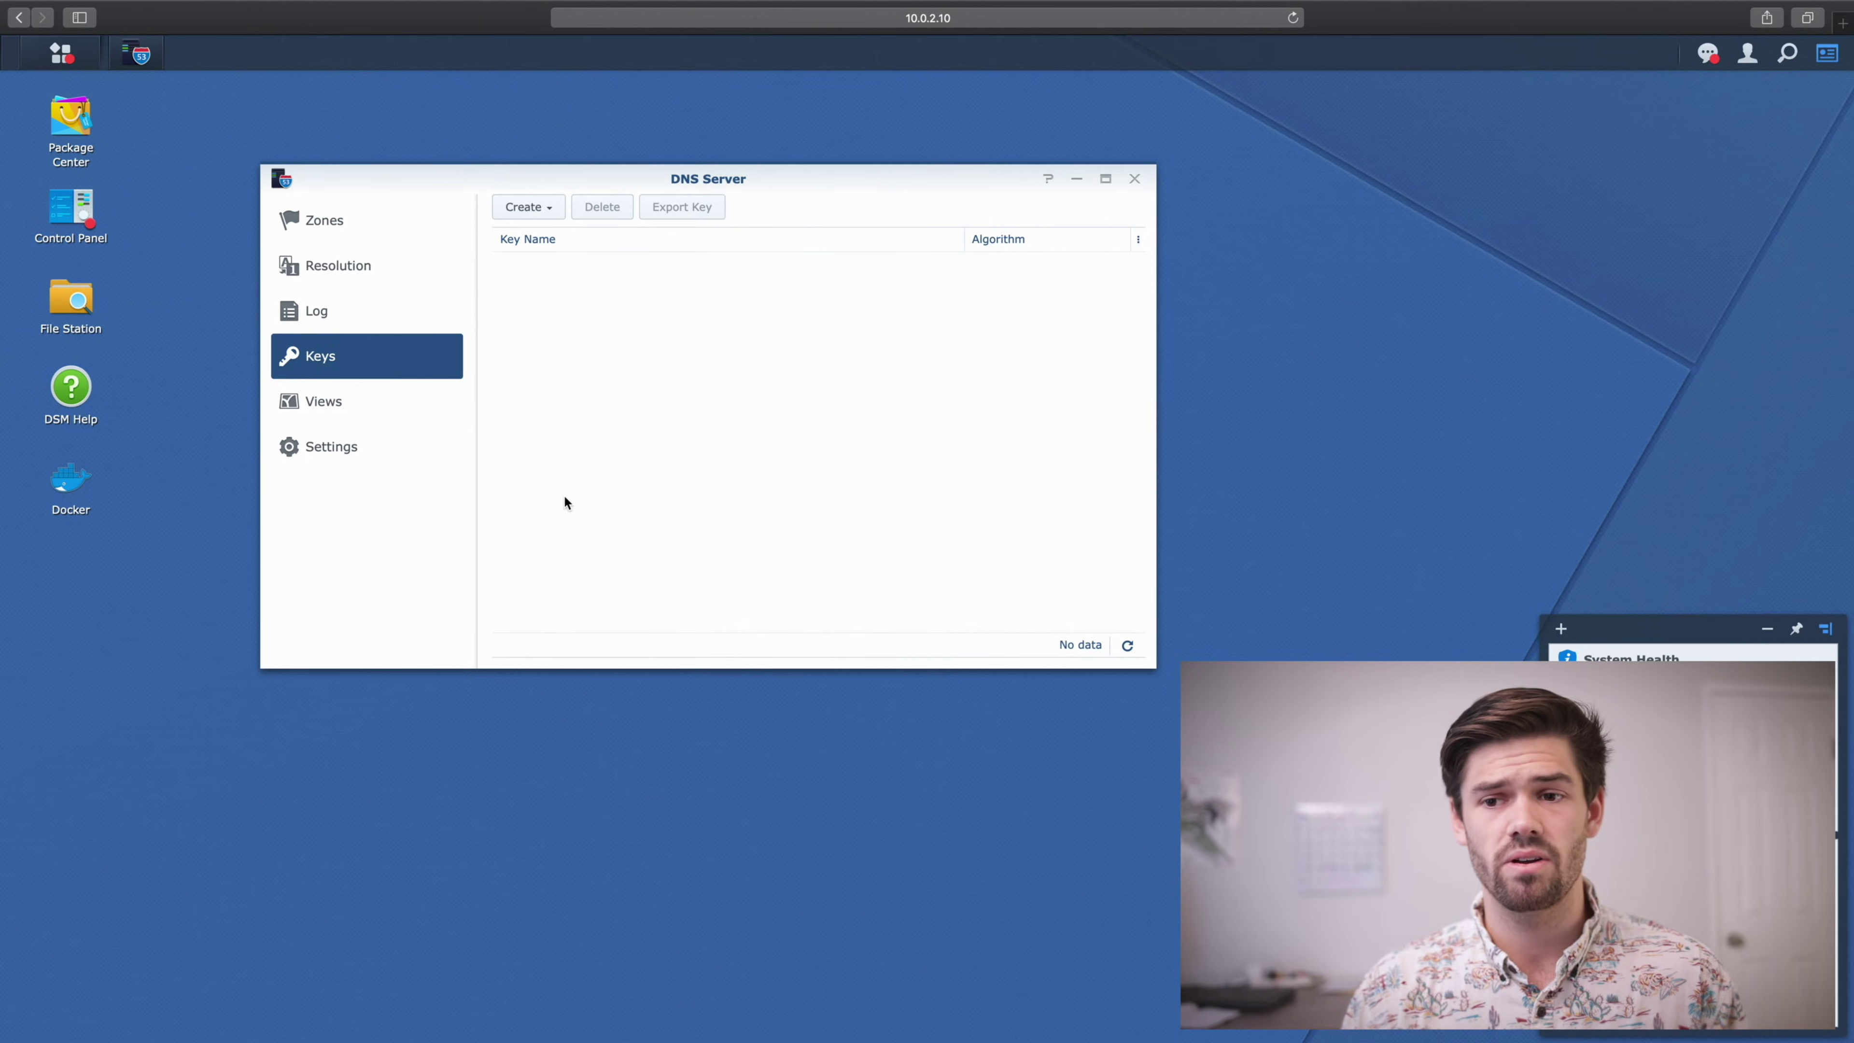
- Look over the DNS Server's Views page, then its general Settings page
{"action": "left_click", "coordinate": [364, 412]}
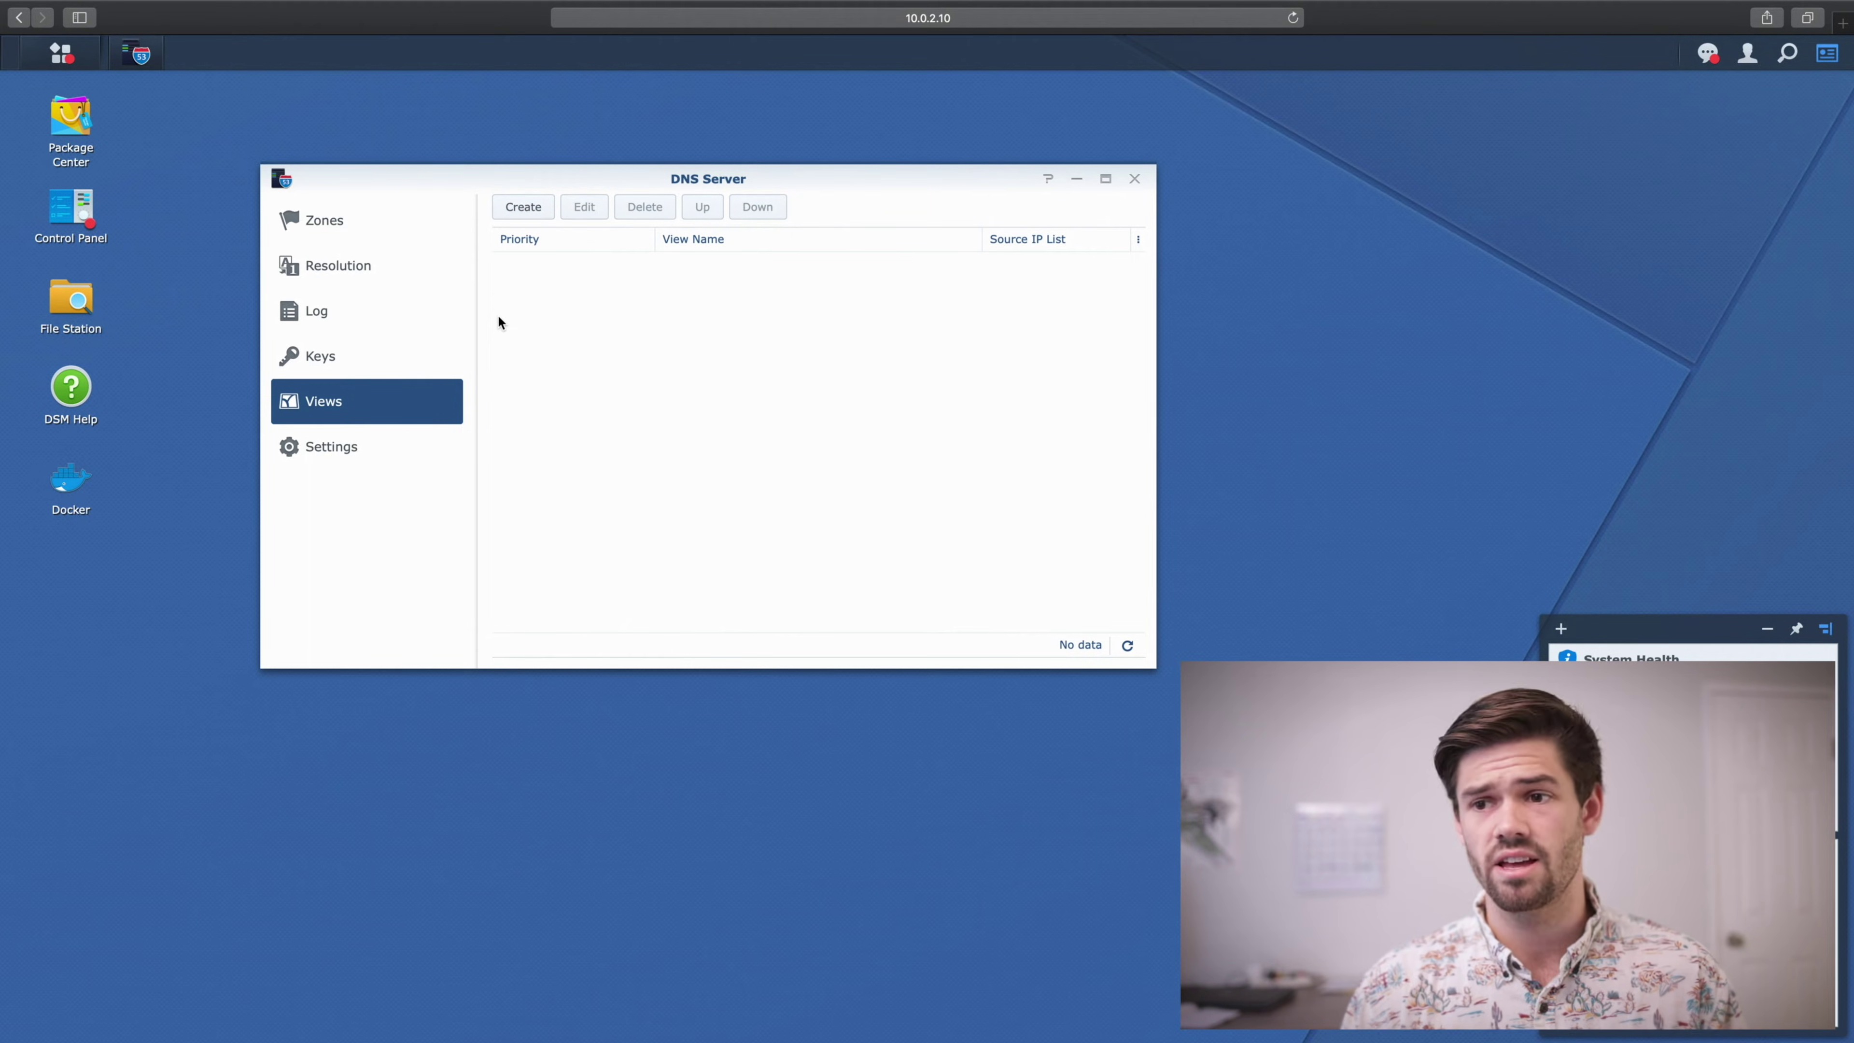
{"action": "left_click", "coordinate": [316, 462]}
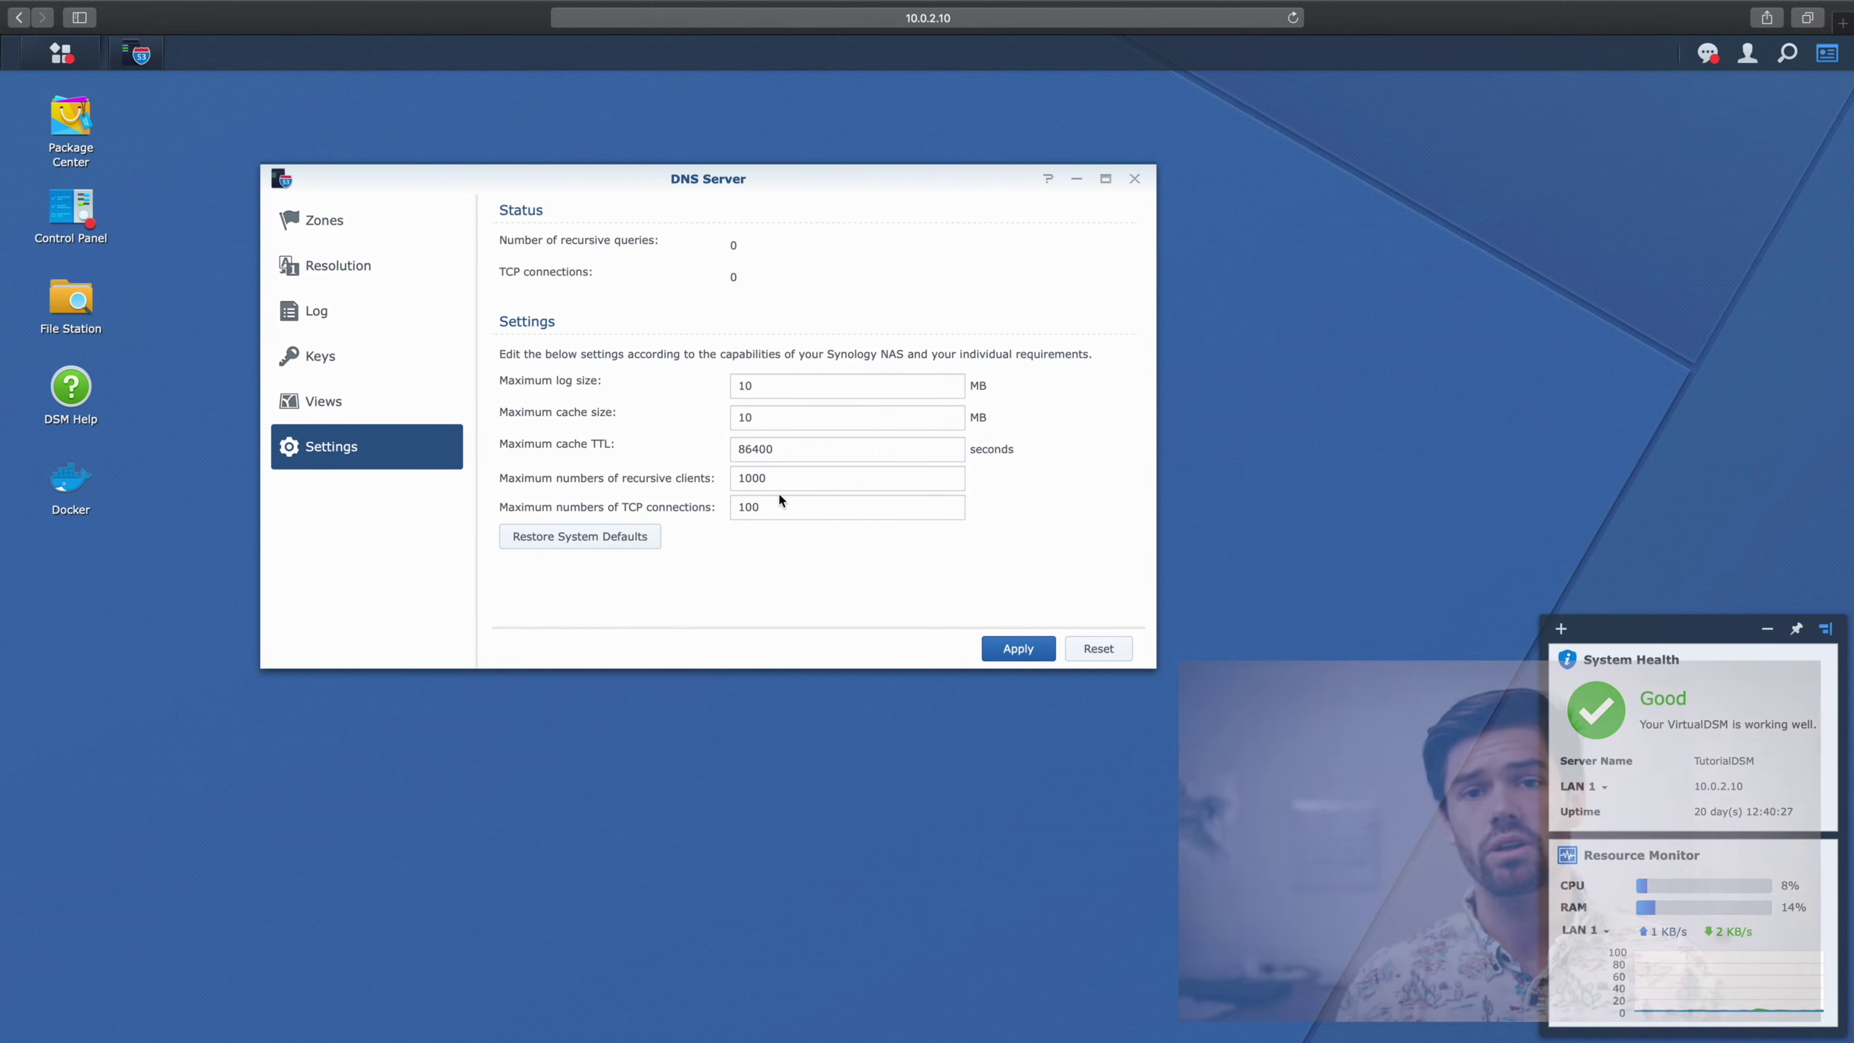
- Bring up the DNS server list in the Mac's advanced settings for Ethernet 2
{"action": "mouse_move", "coordinate": [1437, 6]}
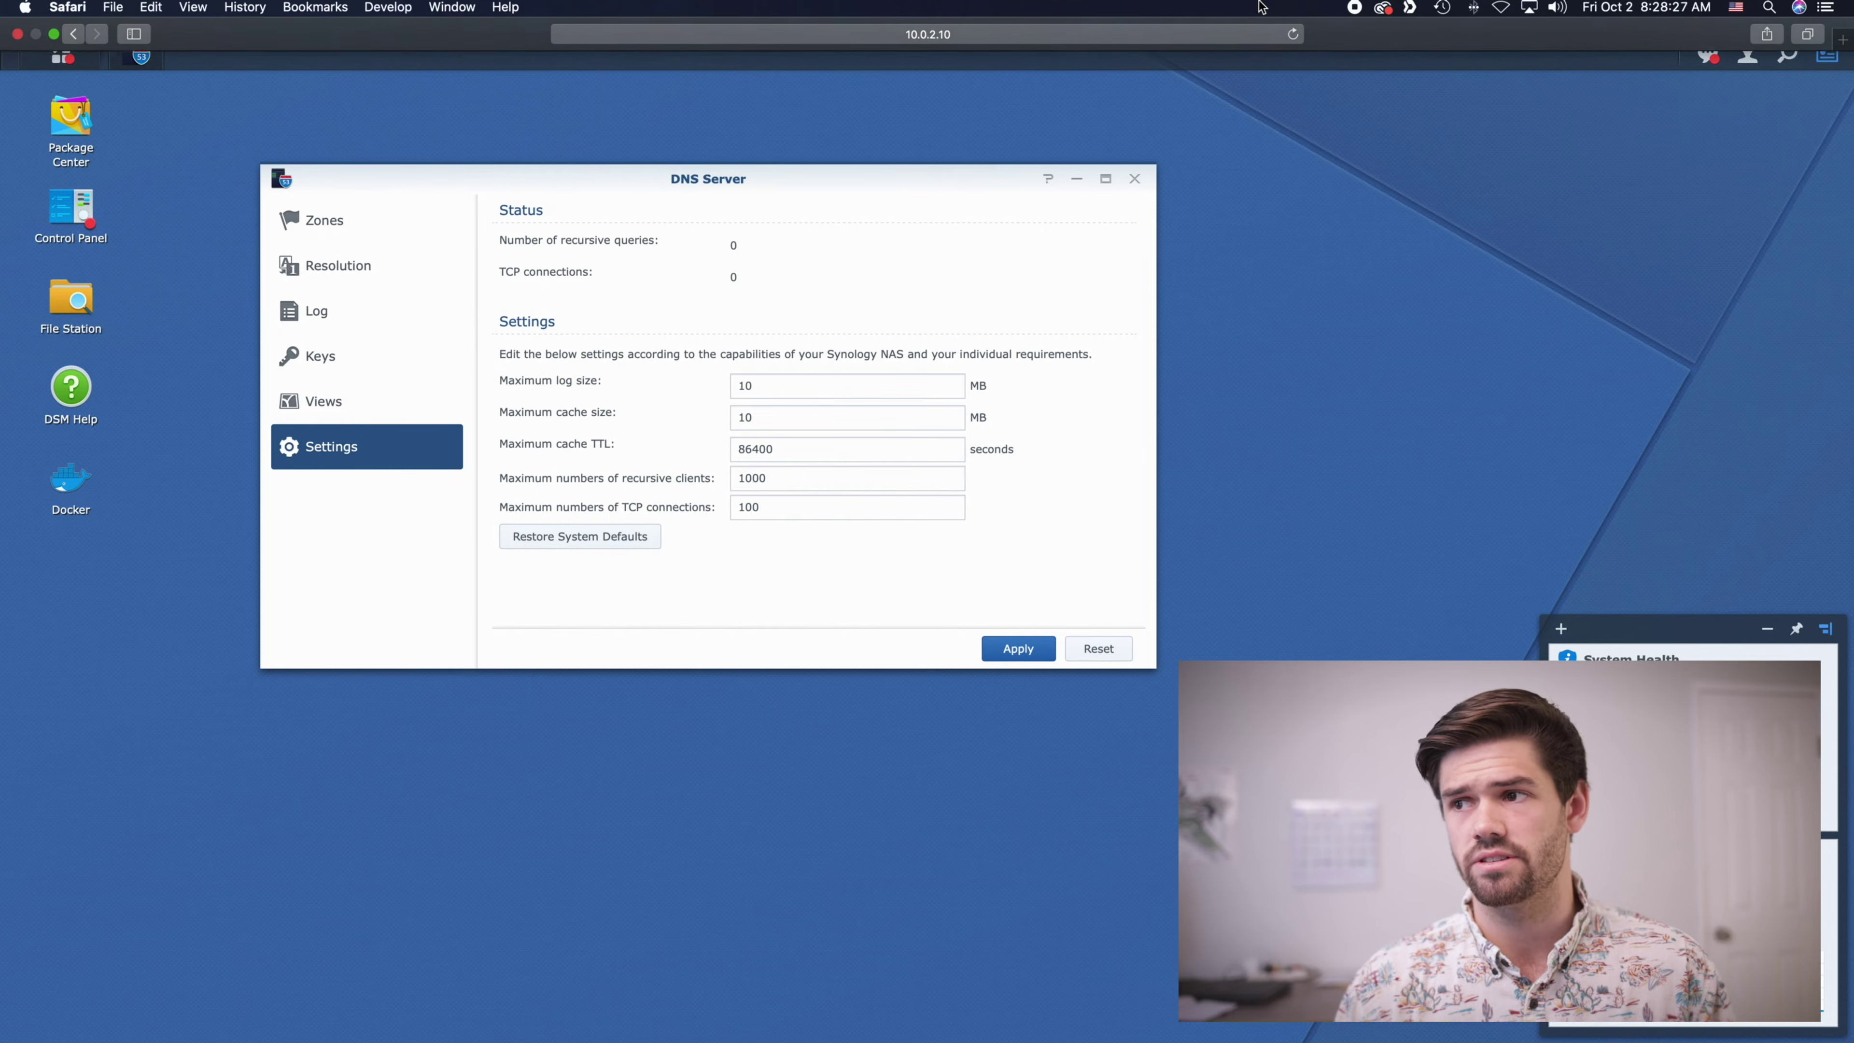
{"action": "left_click", "coordinate": [1501, 10]}
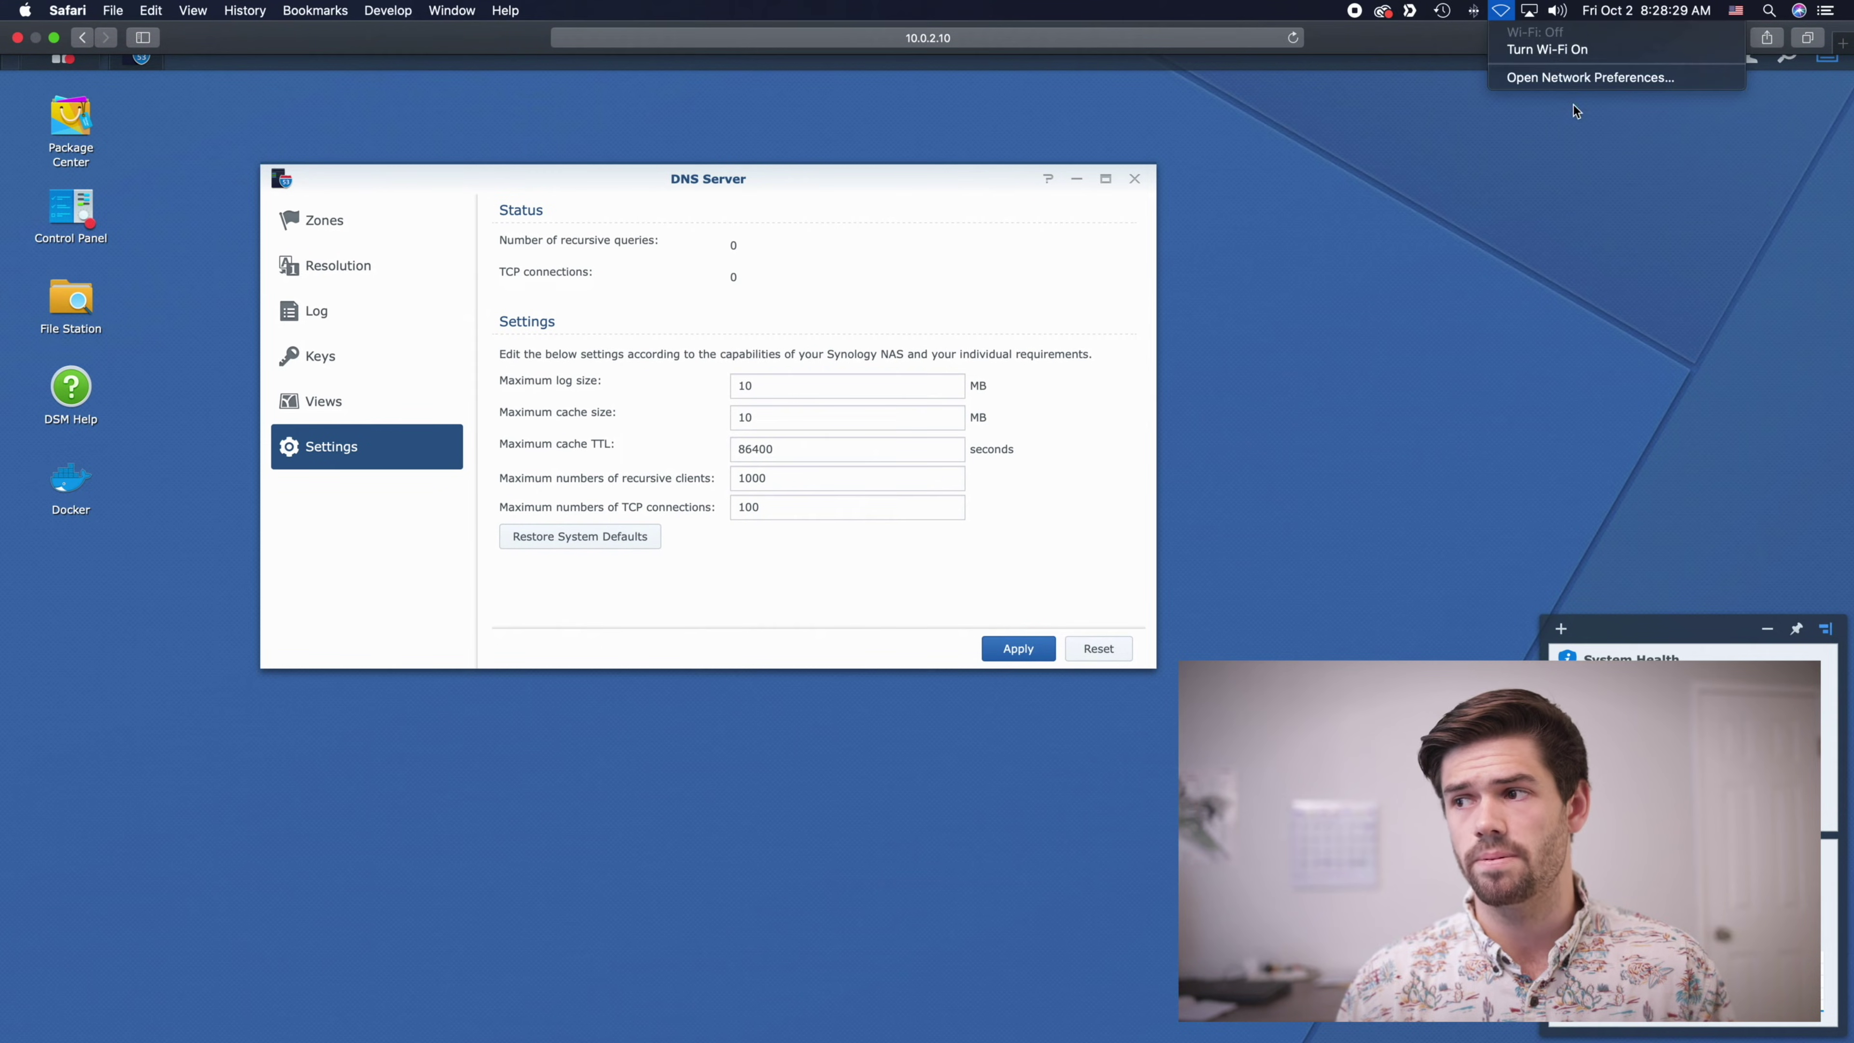
{"action": "left_click", "coordinate": [1578, 79]}
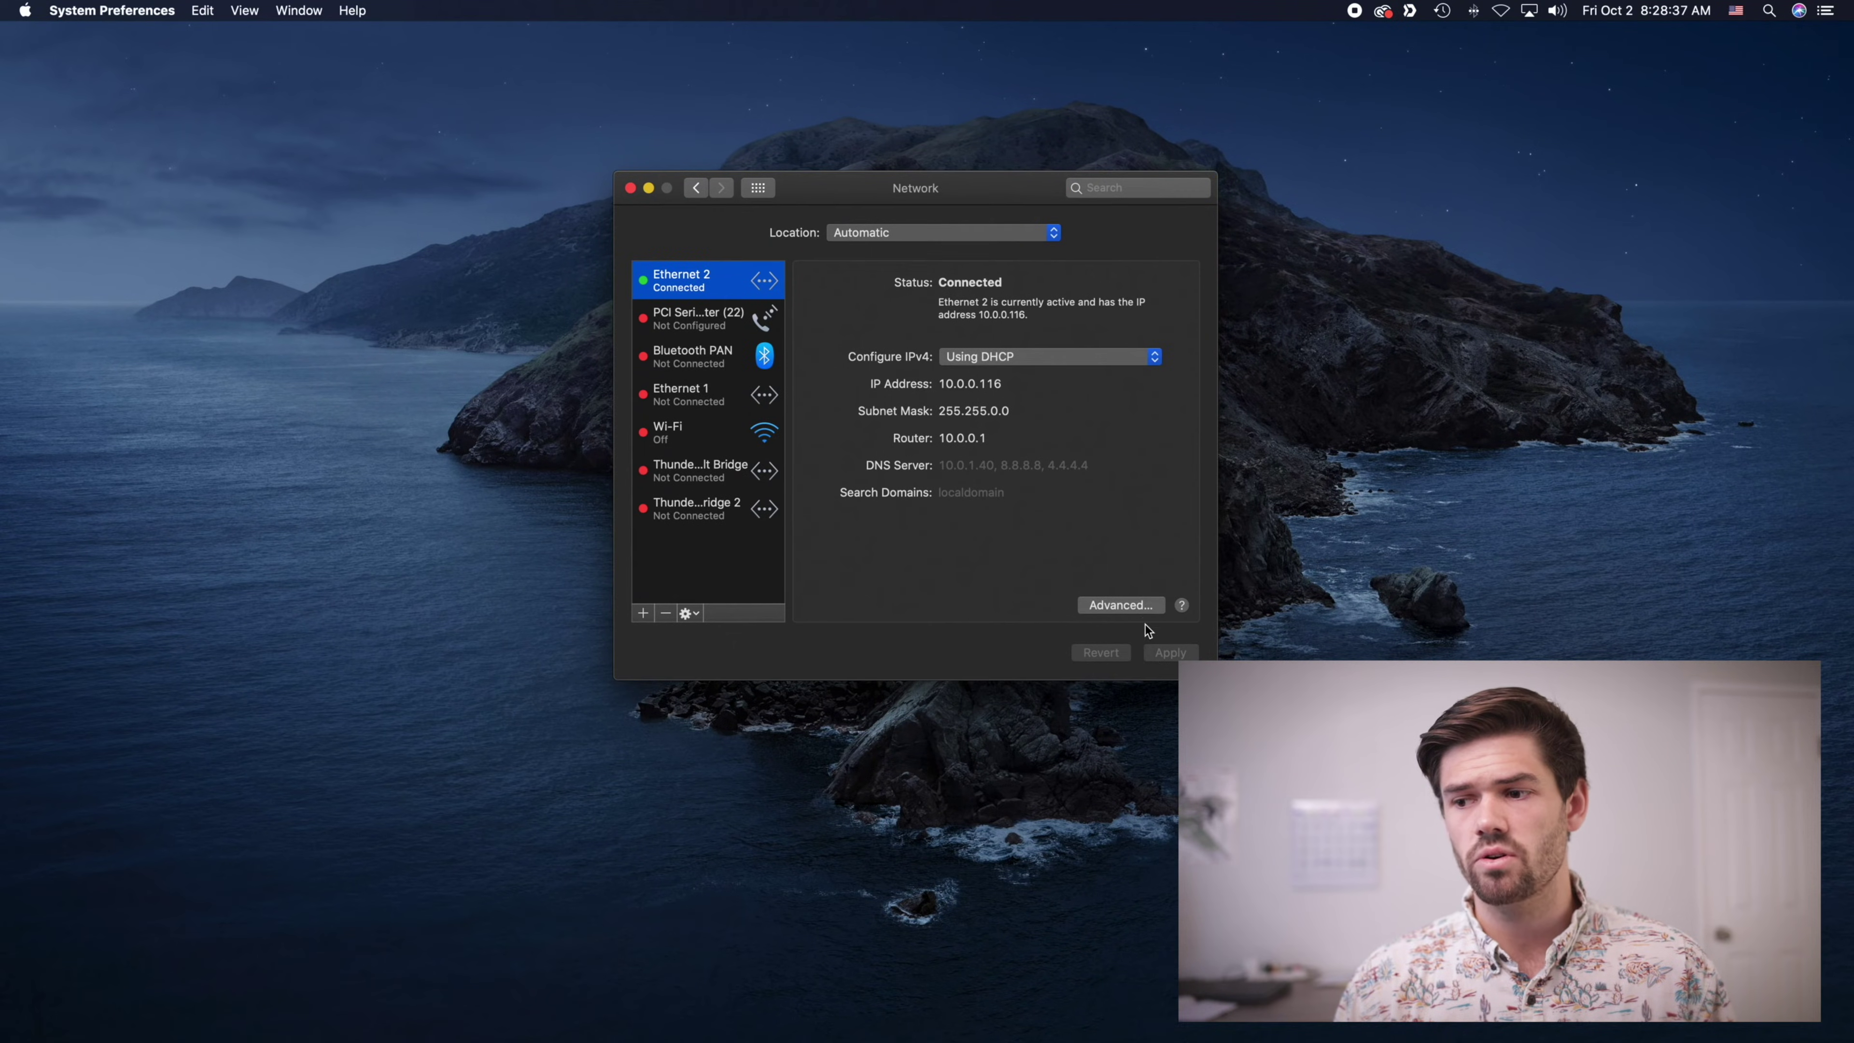
{"action": "left_click", "coordinate": [1121, 604]}
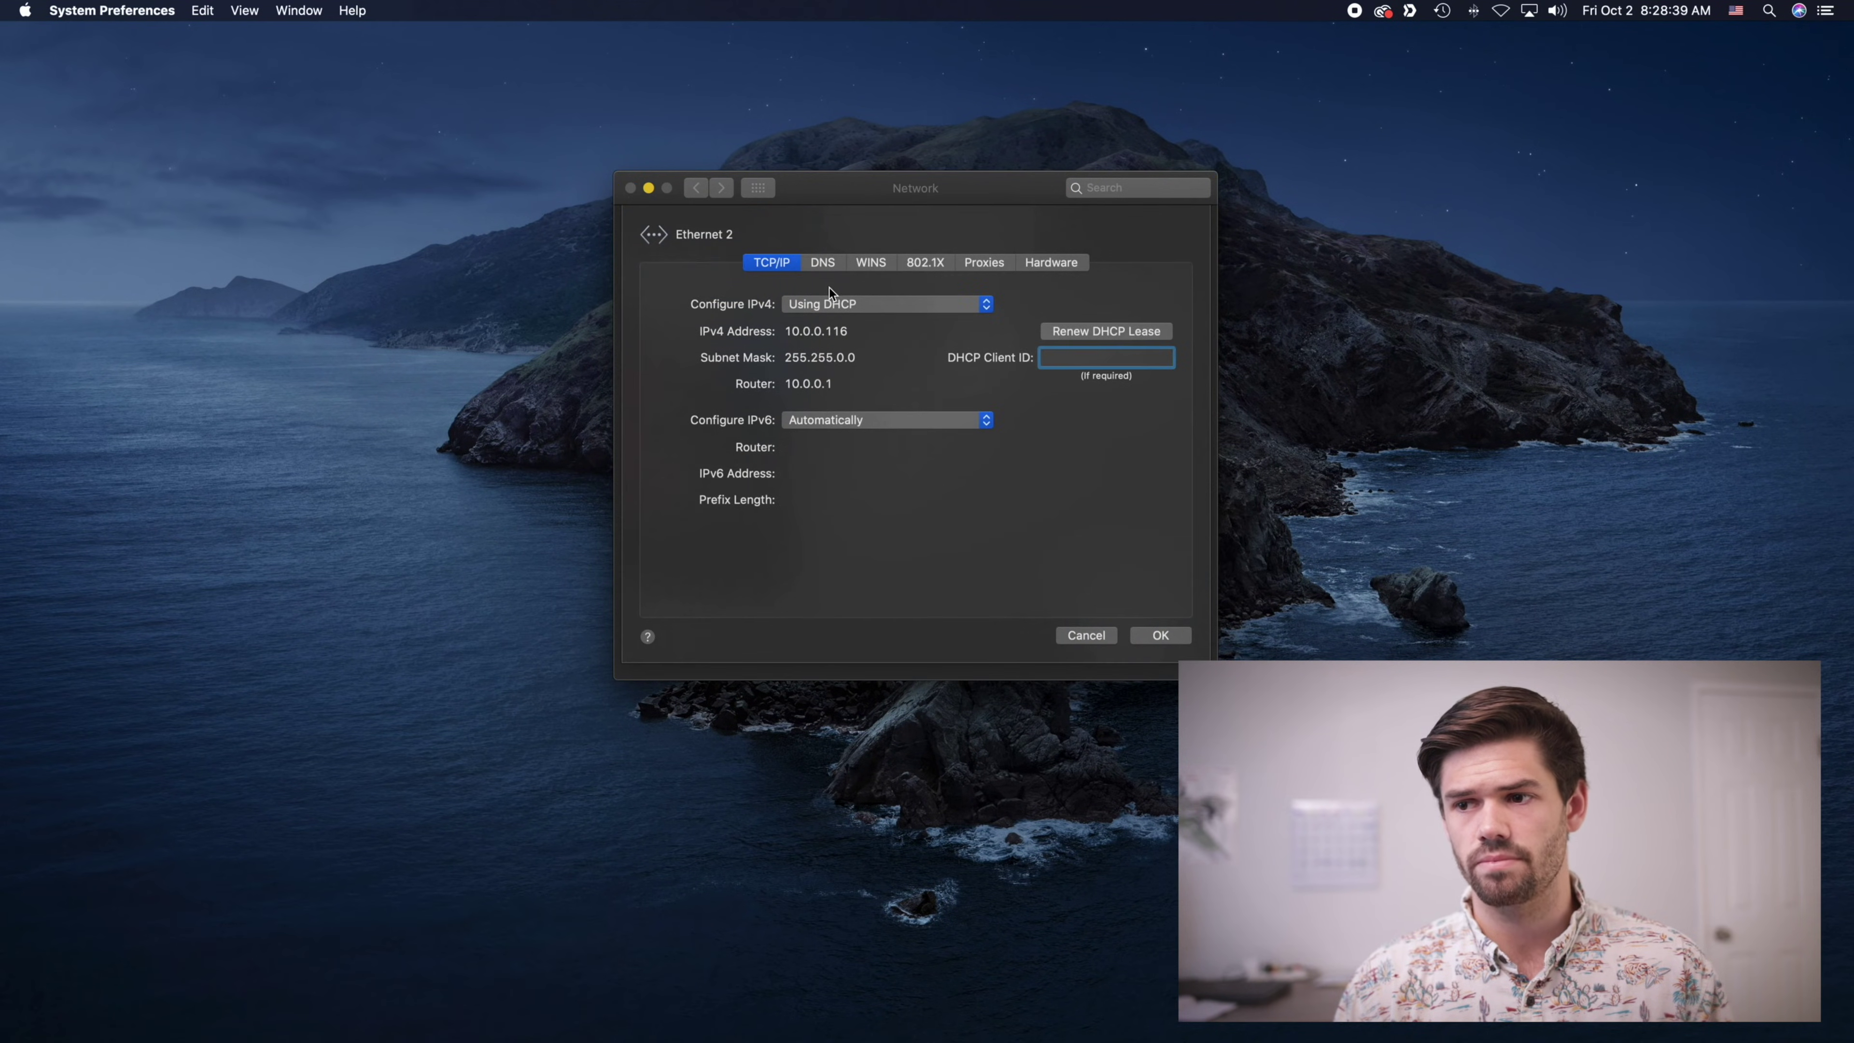
{"action": "left_click", "coordinate": [823, 265]}
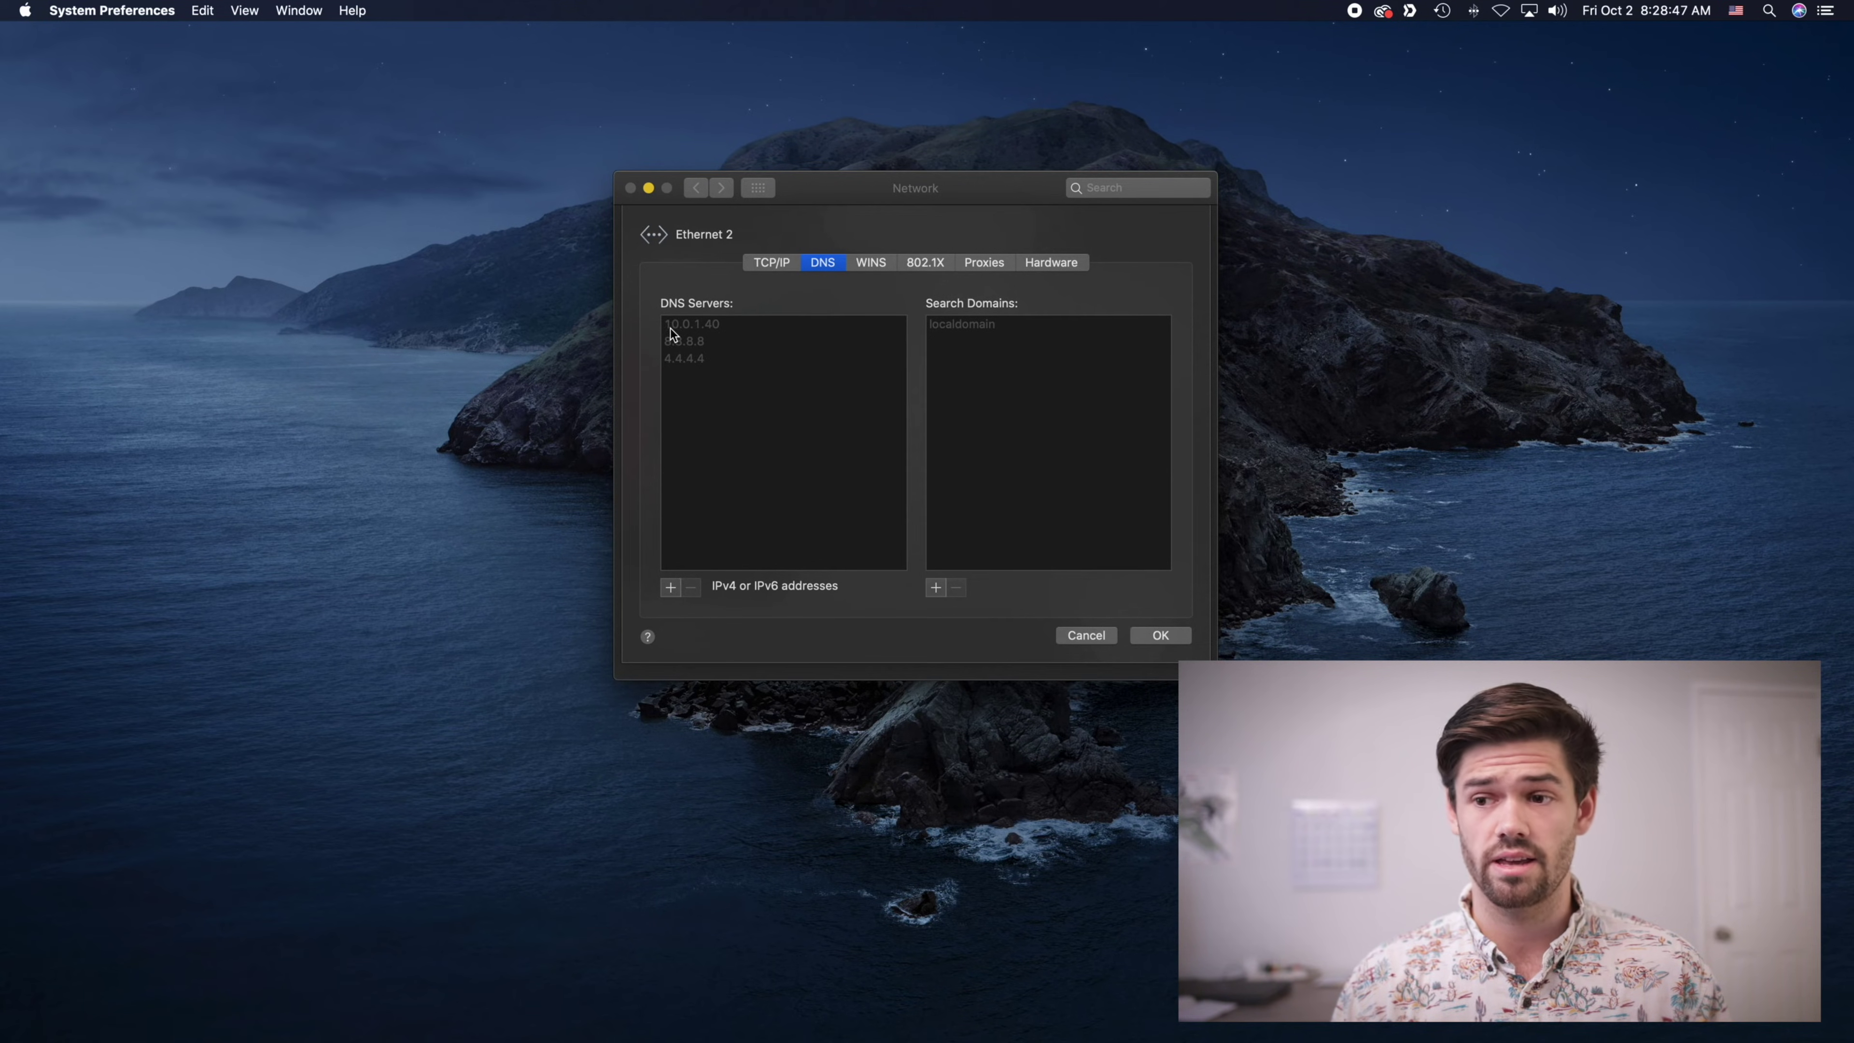
- Add 10.0.2.10 and 8.8.8.8 as Ethernet 2's DNS servers and save
{"action": "left_click", "coordinate": [670, 586]}
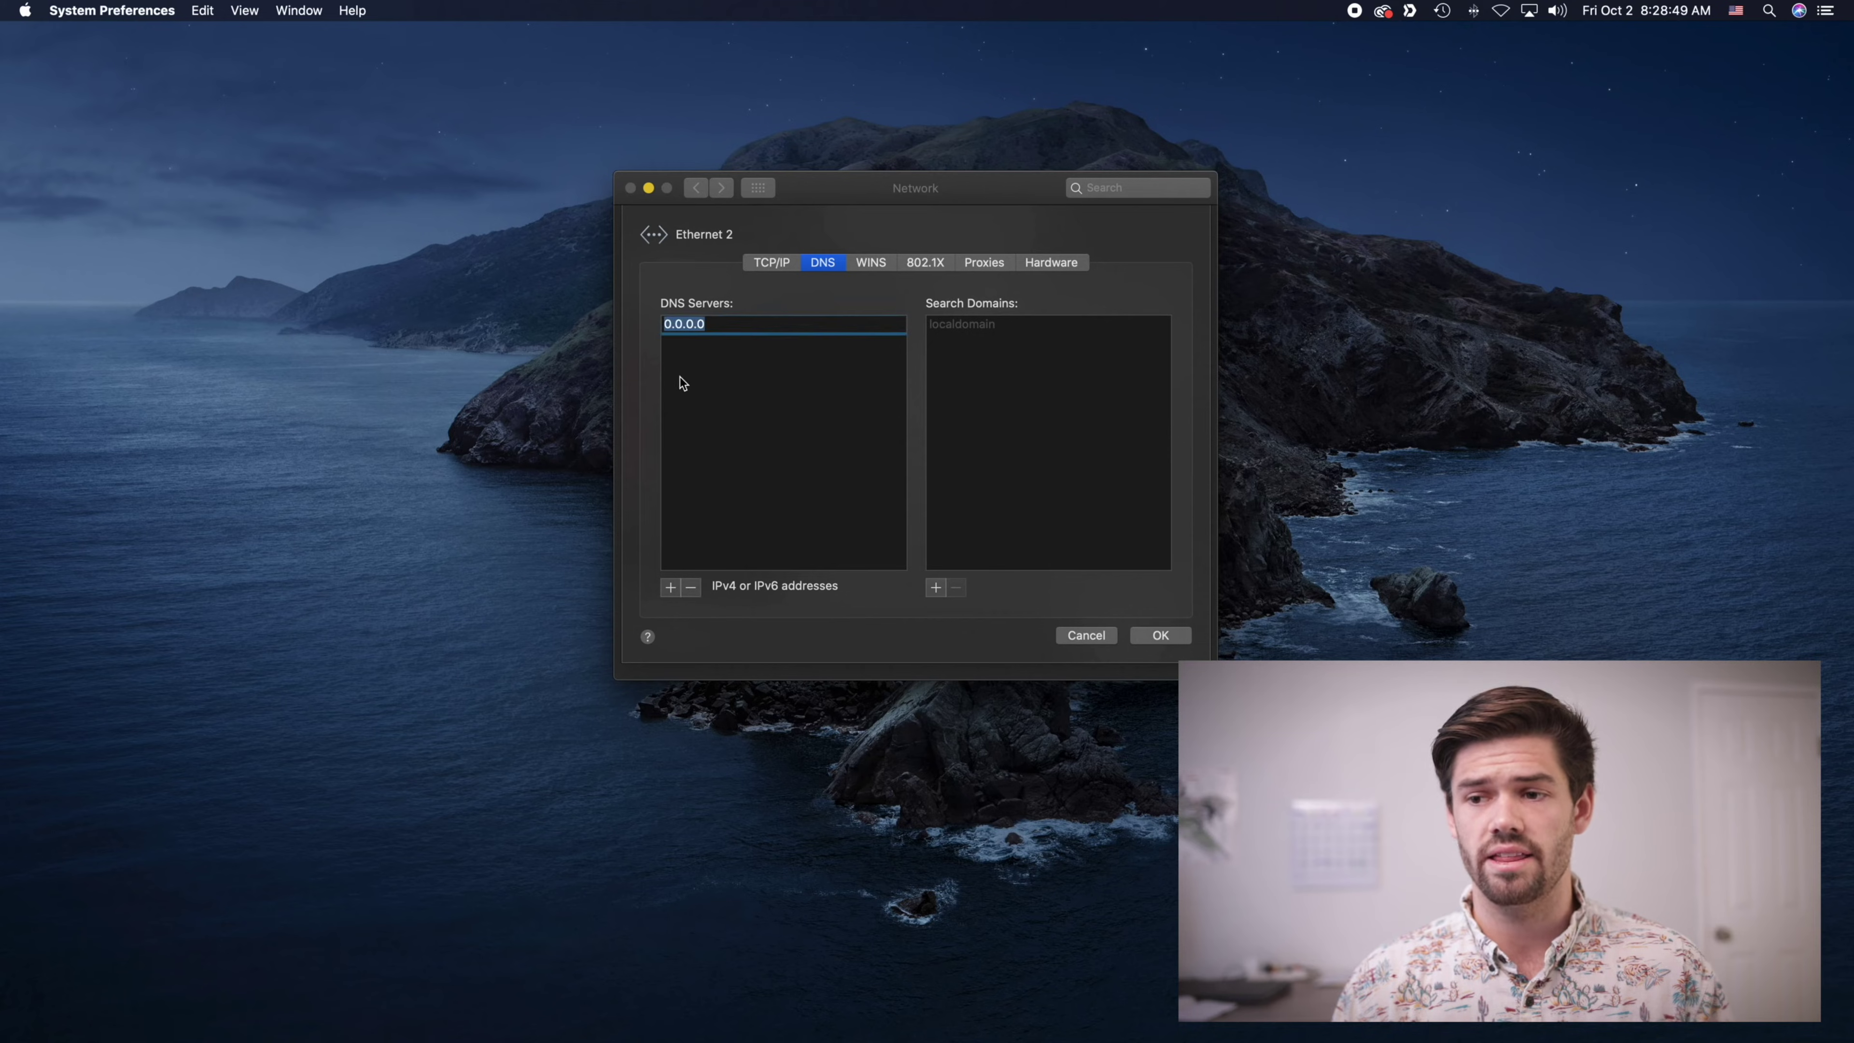
{"action": "type", "text": "10.0.2.10"}
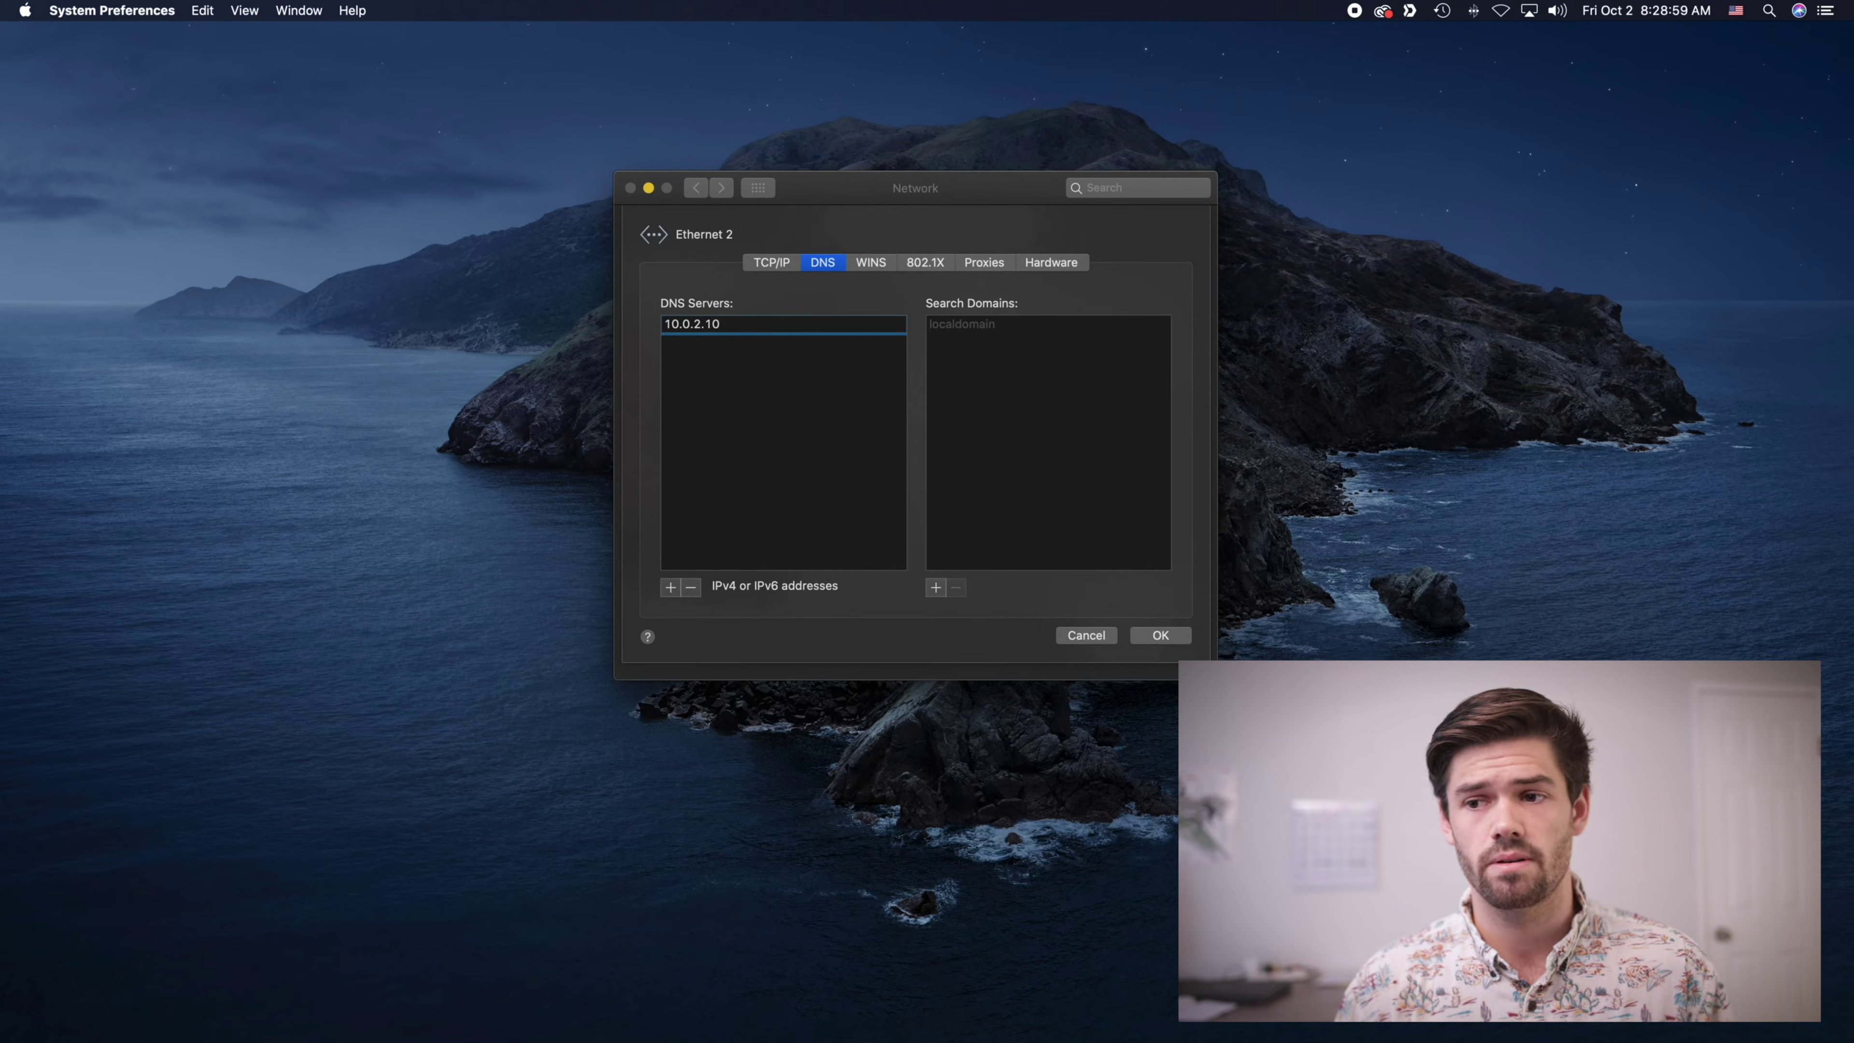
{"action": "key", "text": "Return"}
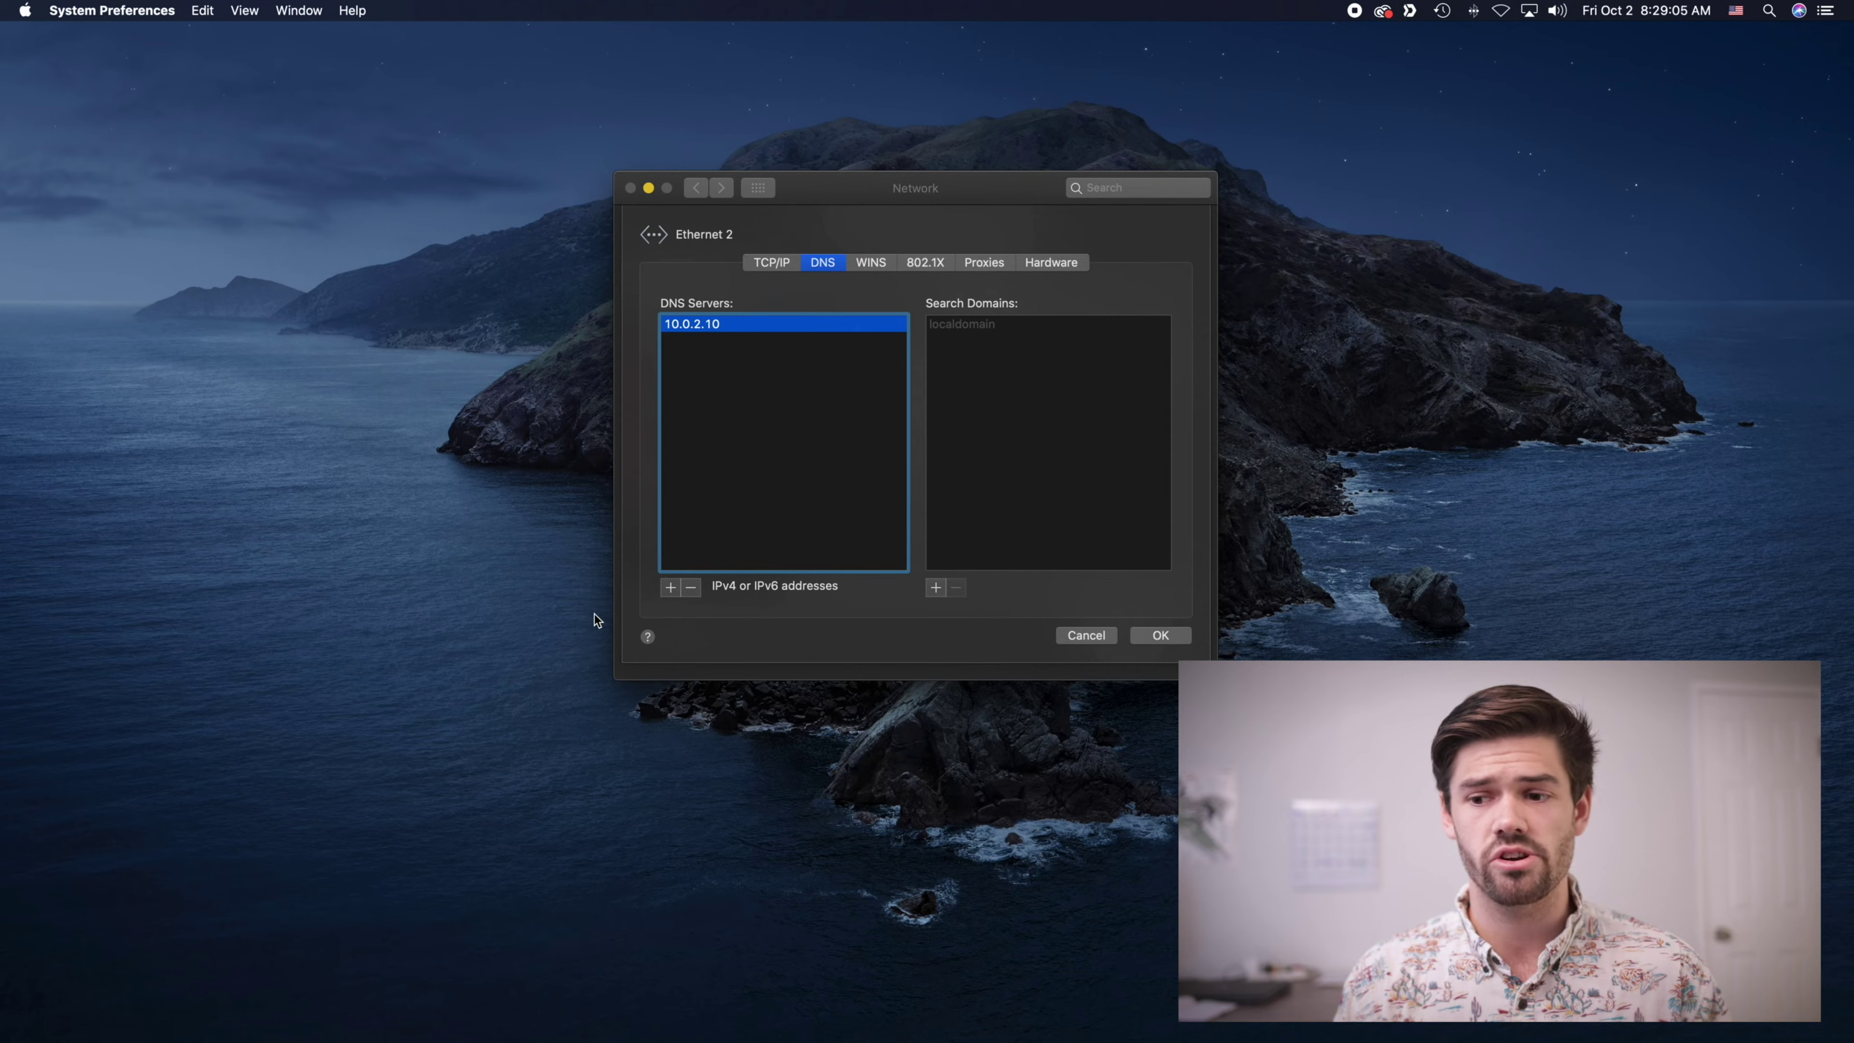
{"action": "left_click", "coordinate": [670, 587]}
{"action": "type", "text": "8.8.8.8"}
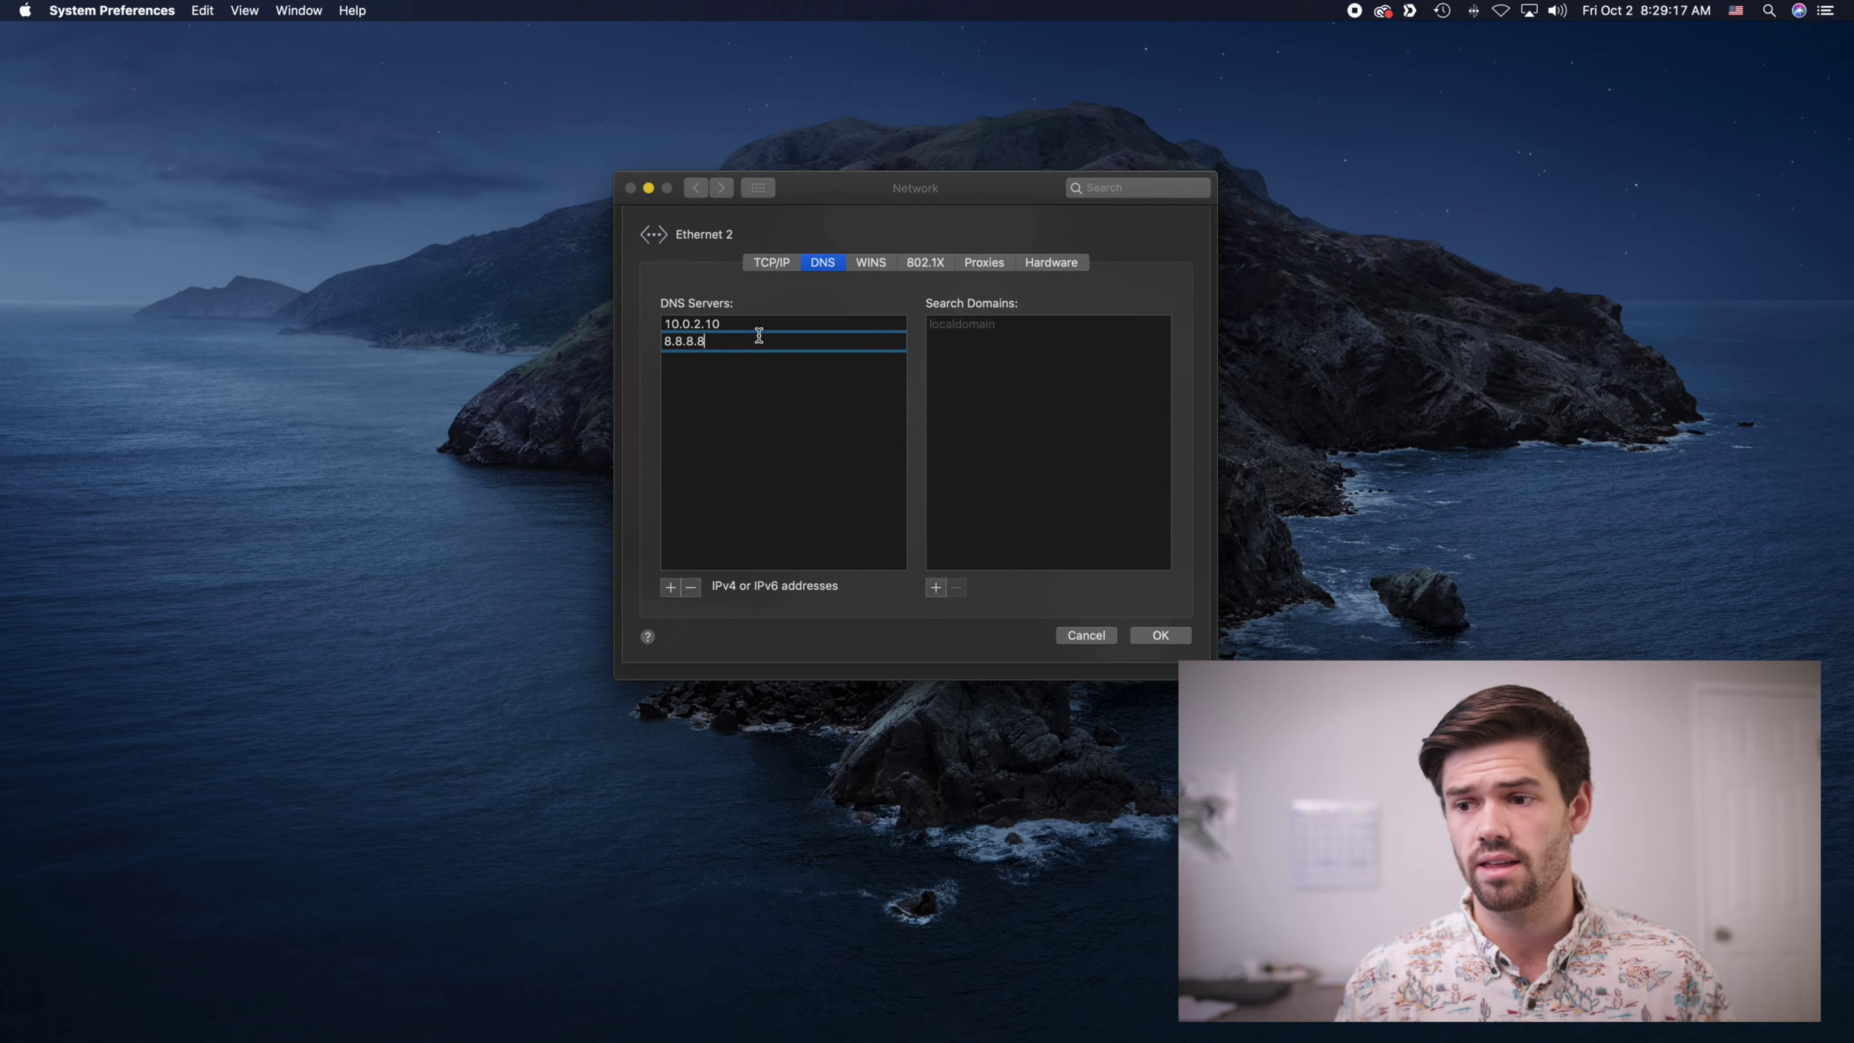
{"action": "left_click", "coordinate": [1182, 636]}
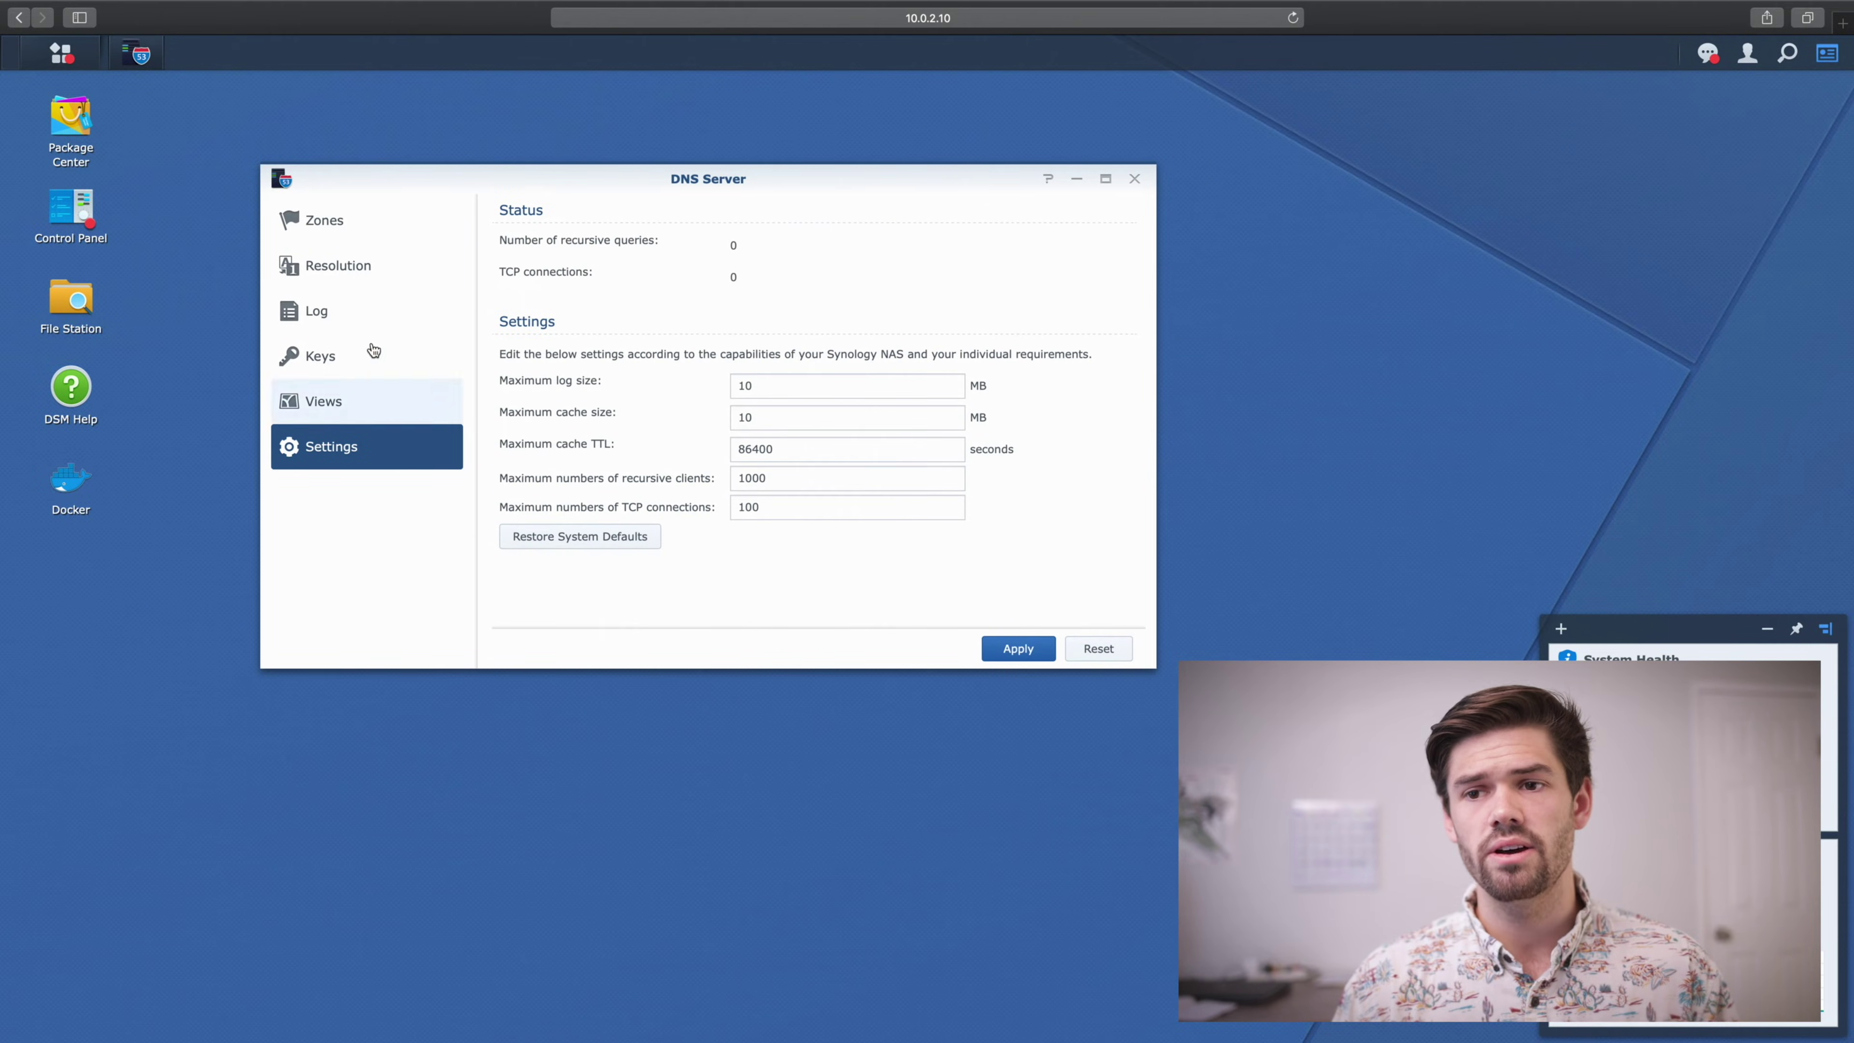
- Show the DNS Server's Zones page, which is still empty
{"action": "left_click", "coordinate": [337, 236]}
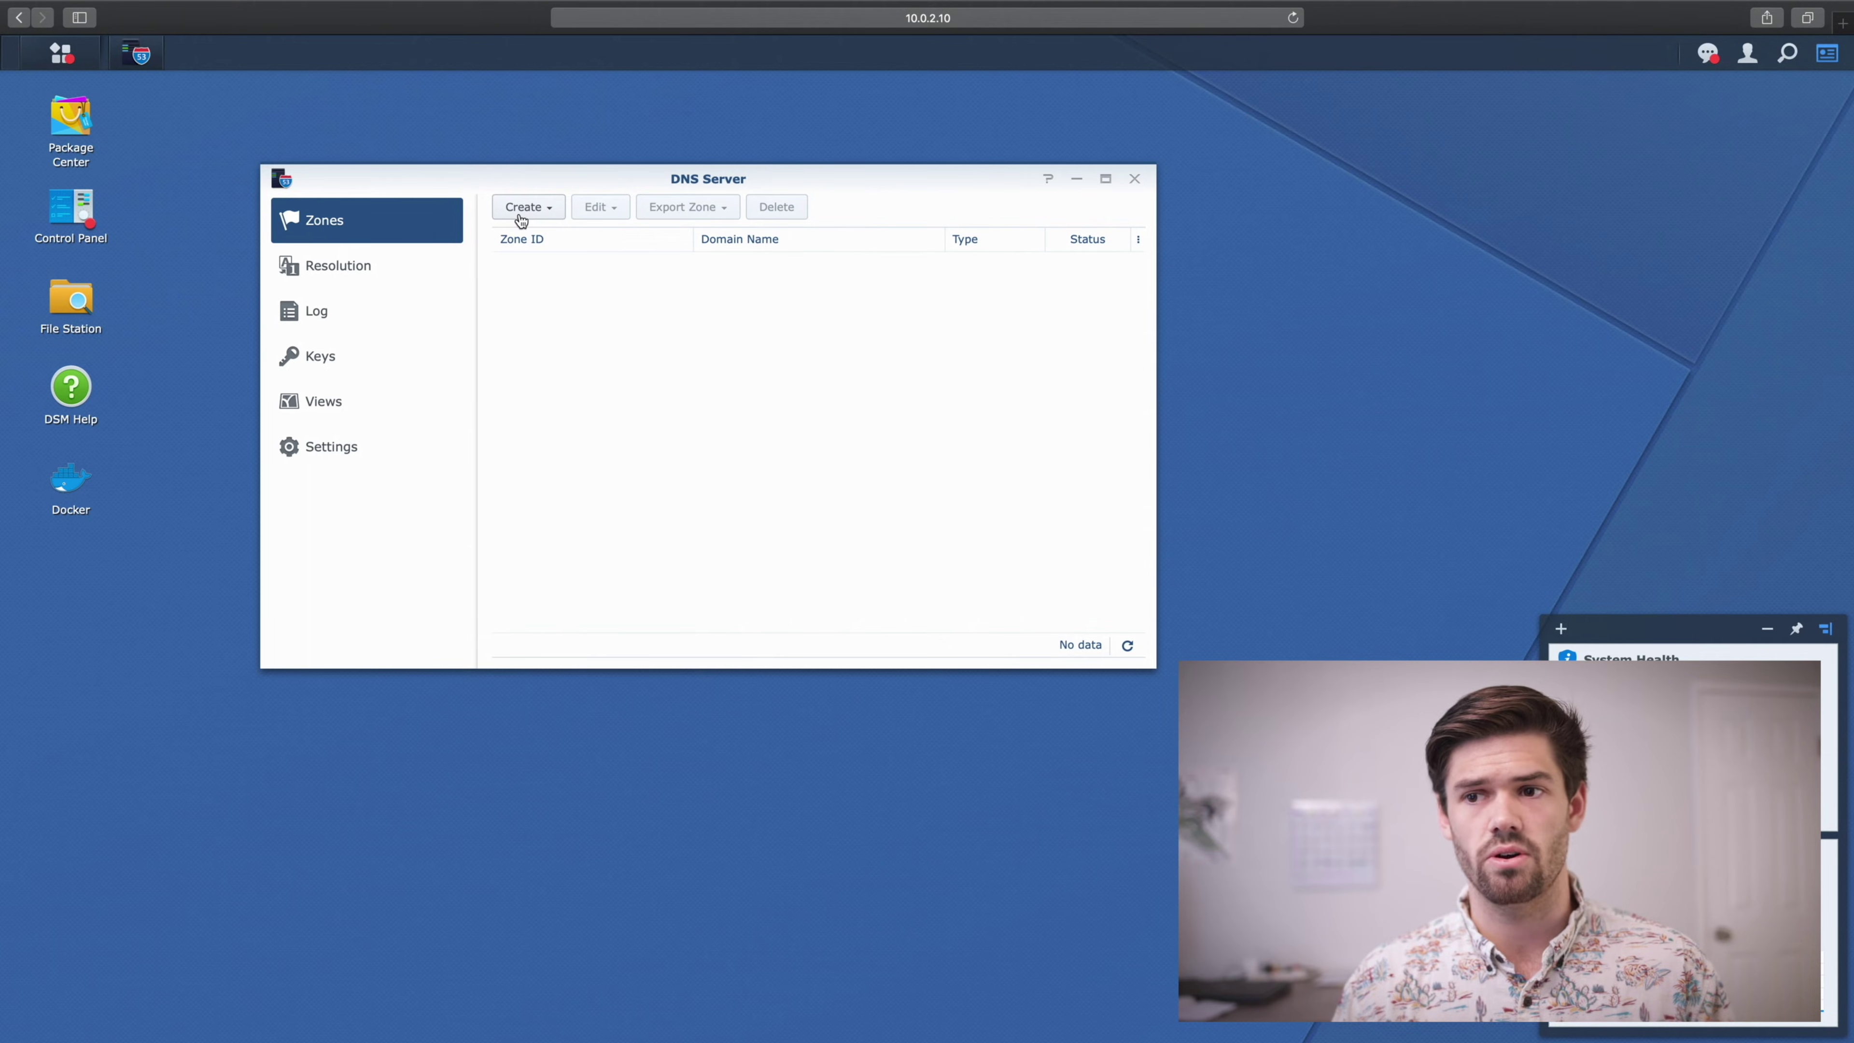
- Create a master zone google.com with 8.8.8.8 as its master DNS server, then select it
{"action": "left_click", "coordinate": [520, 221]}
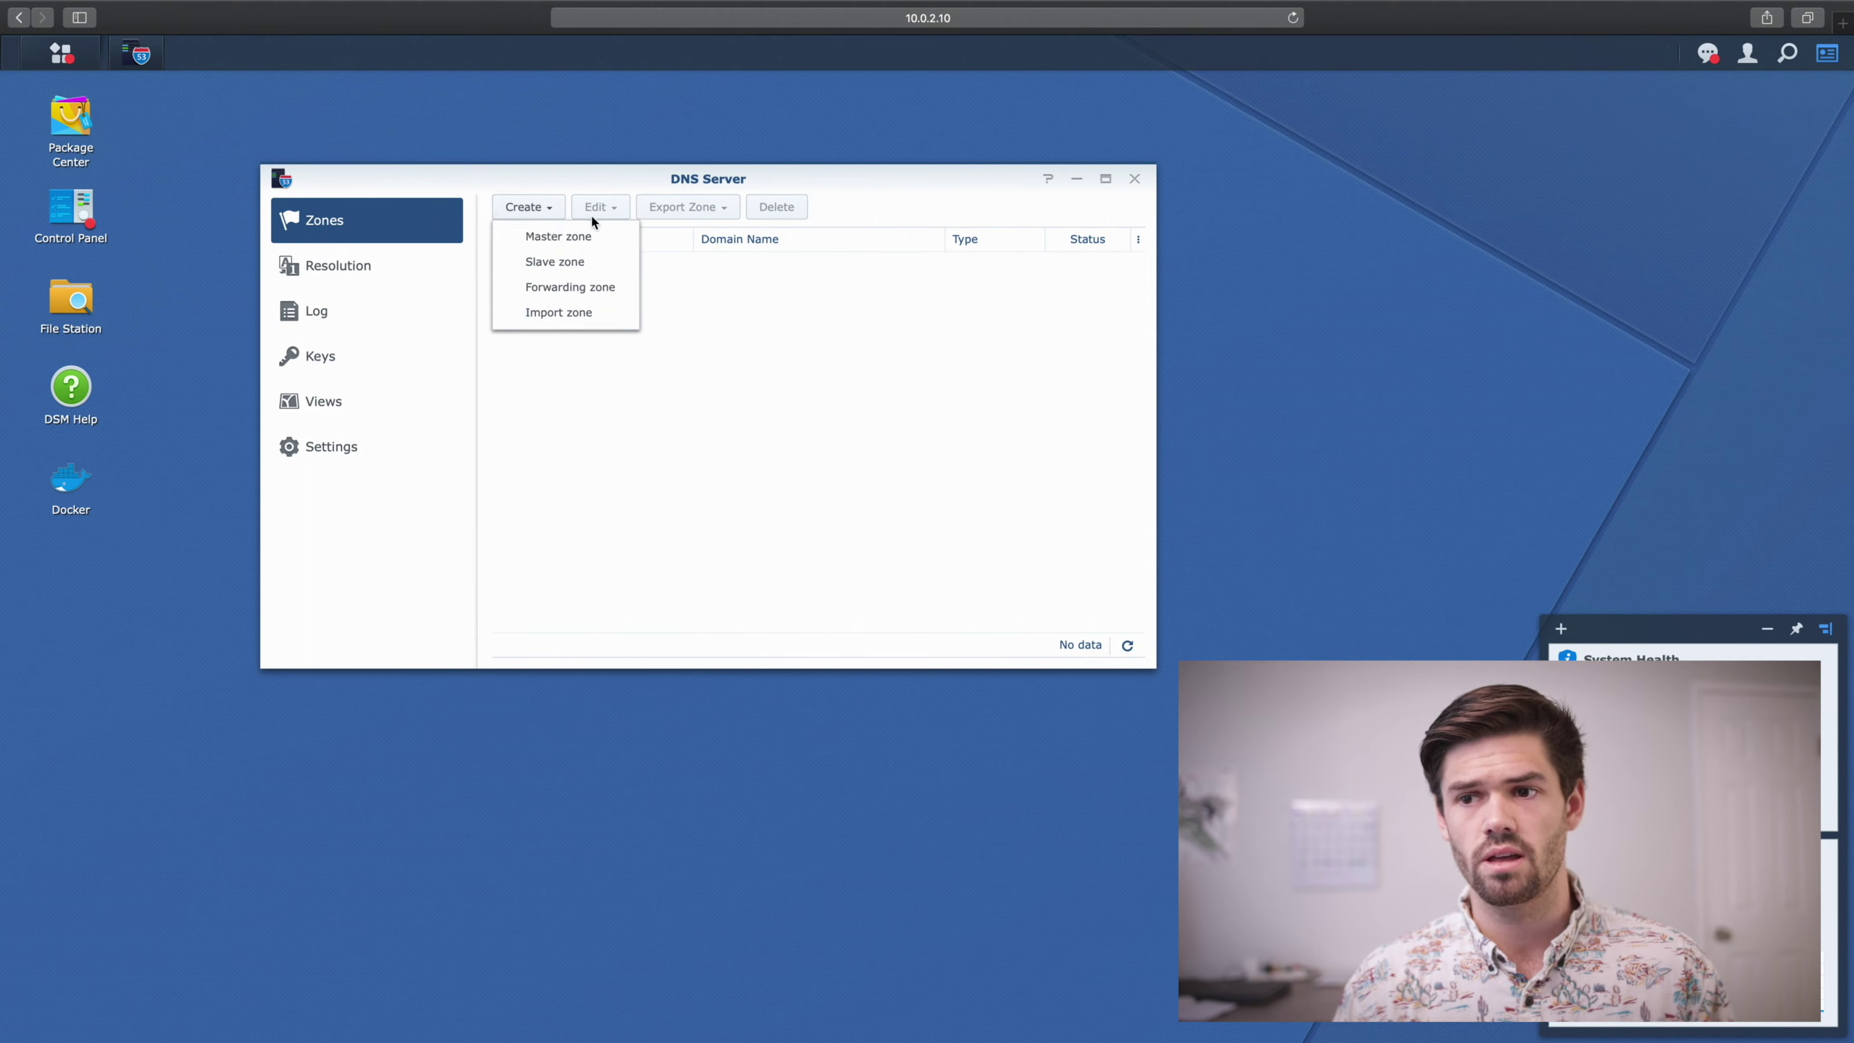
{"action": "left_click", "coordinate": [606, 244]}
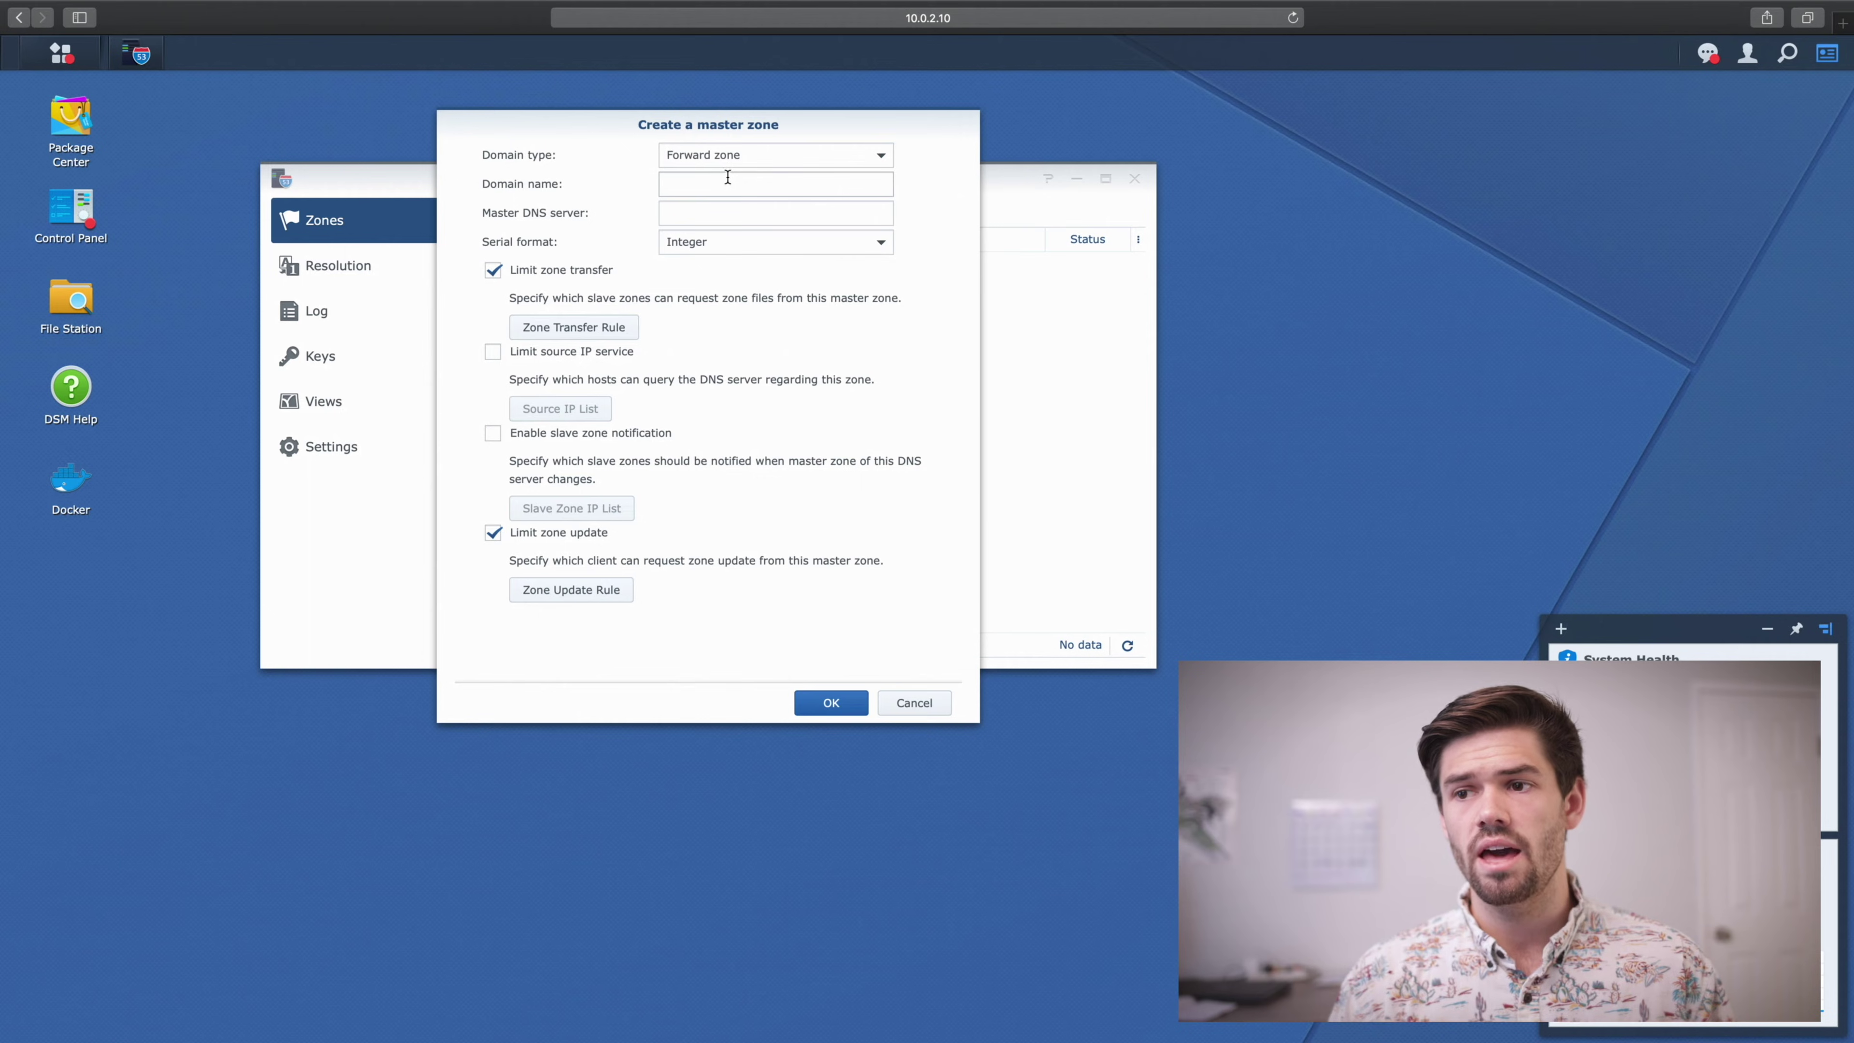
{"action": "left_click", "coordinate": [761, 189]}
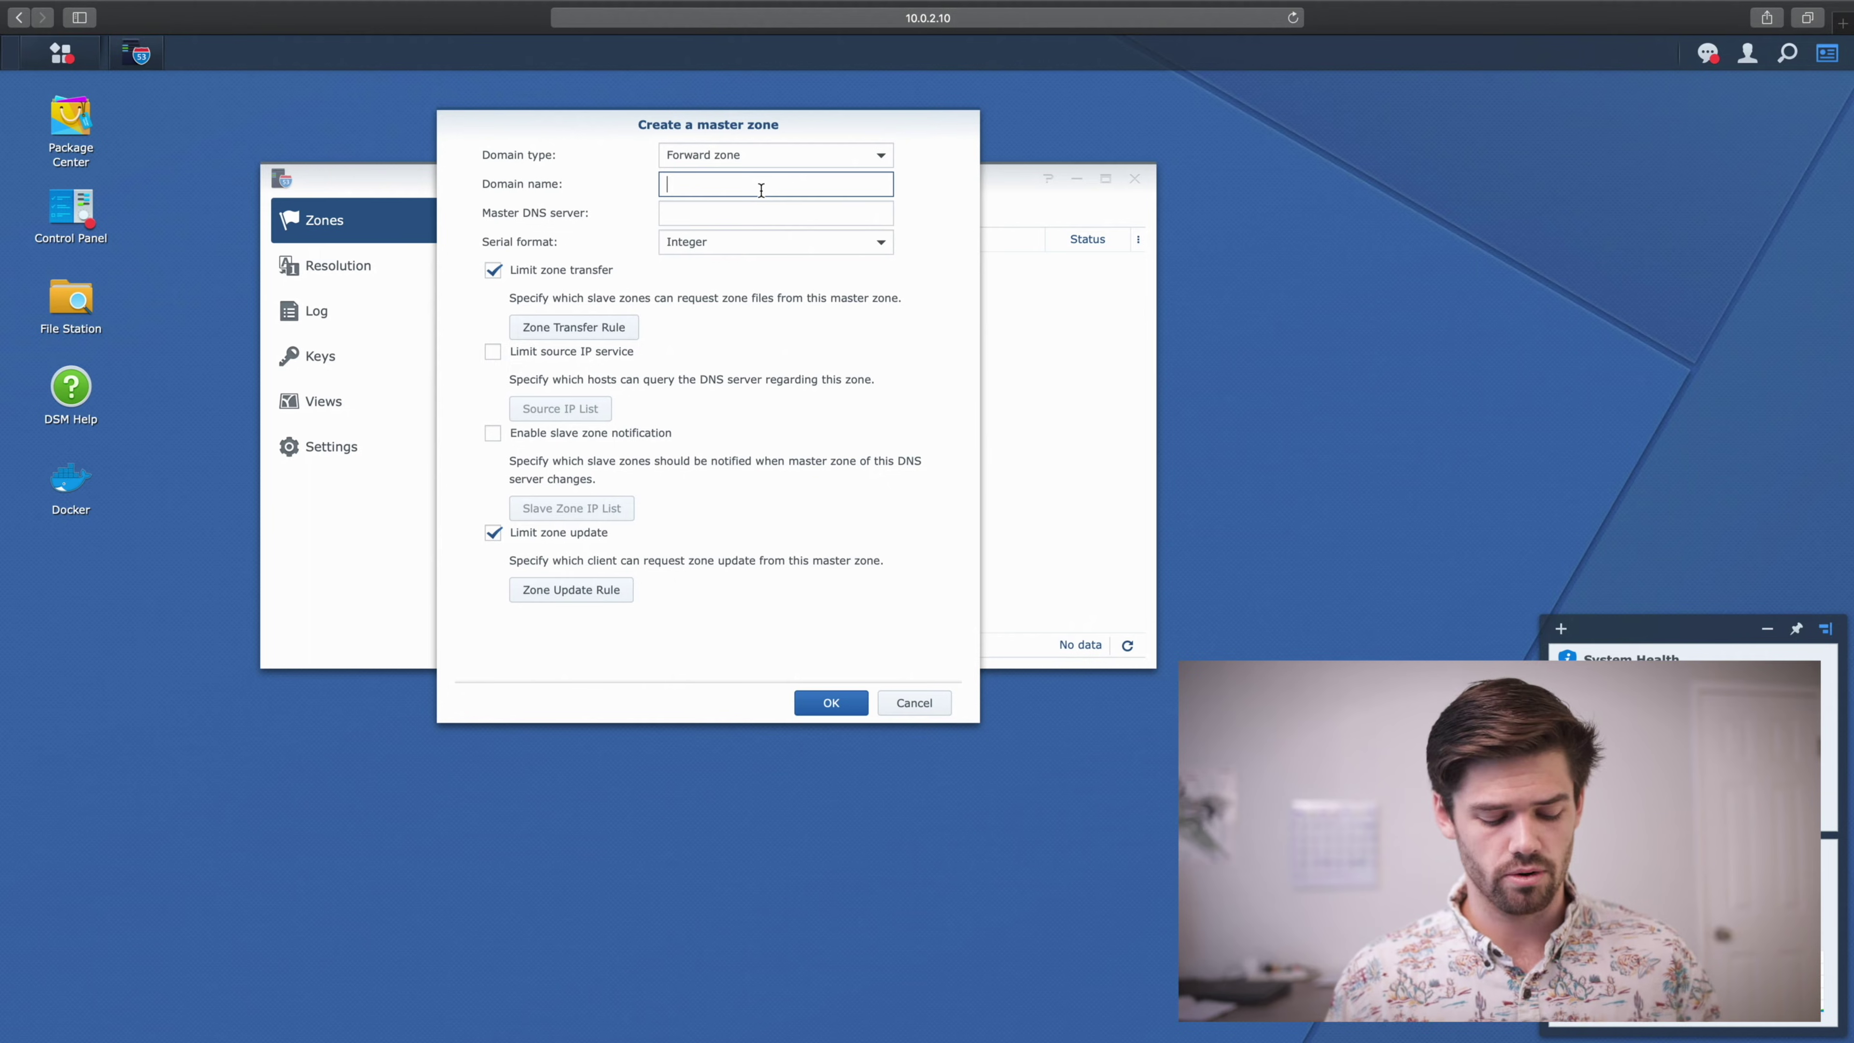
{"action": "type", "text": "google.com"}
{"action": "key", "text": "Tab"}
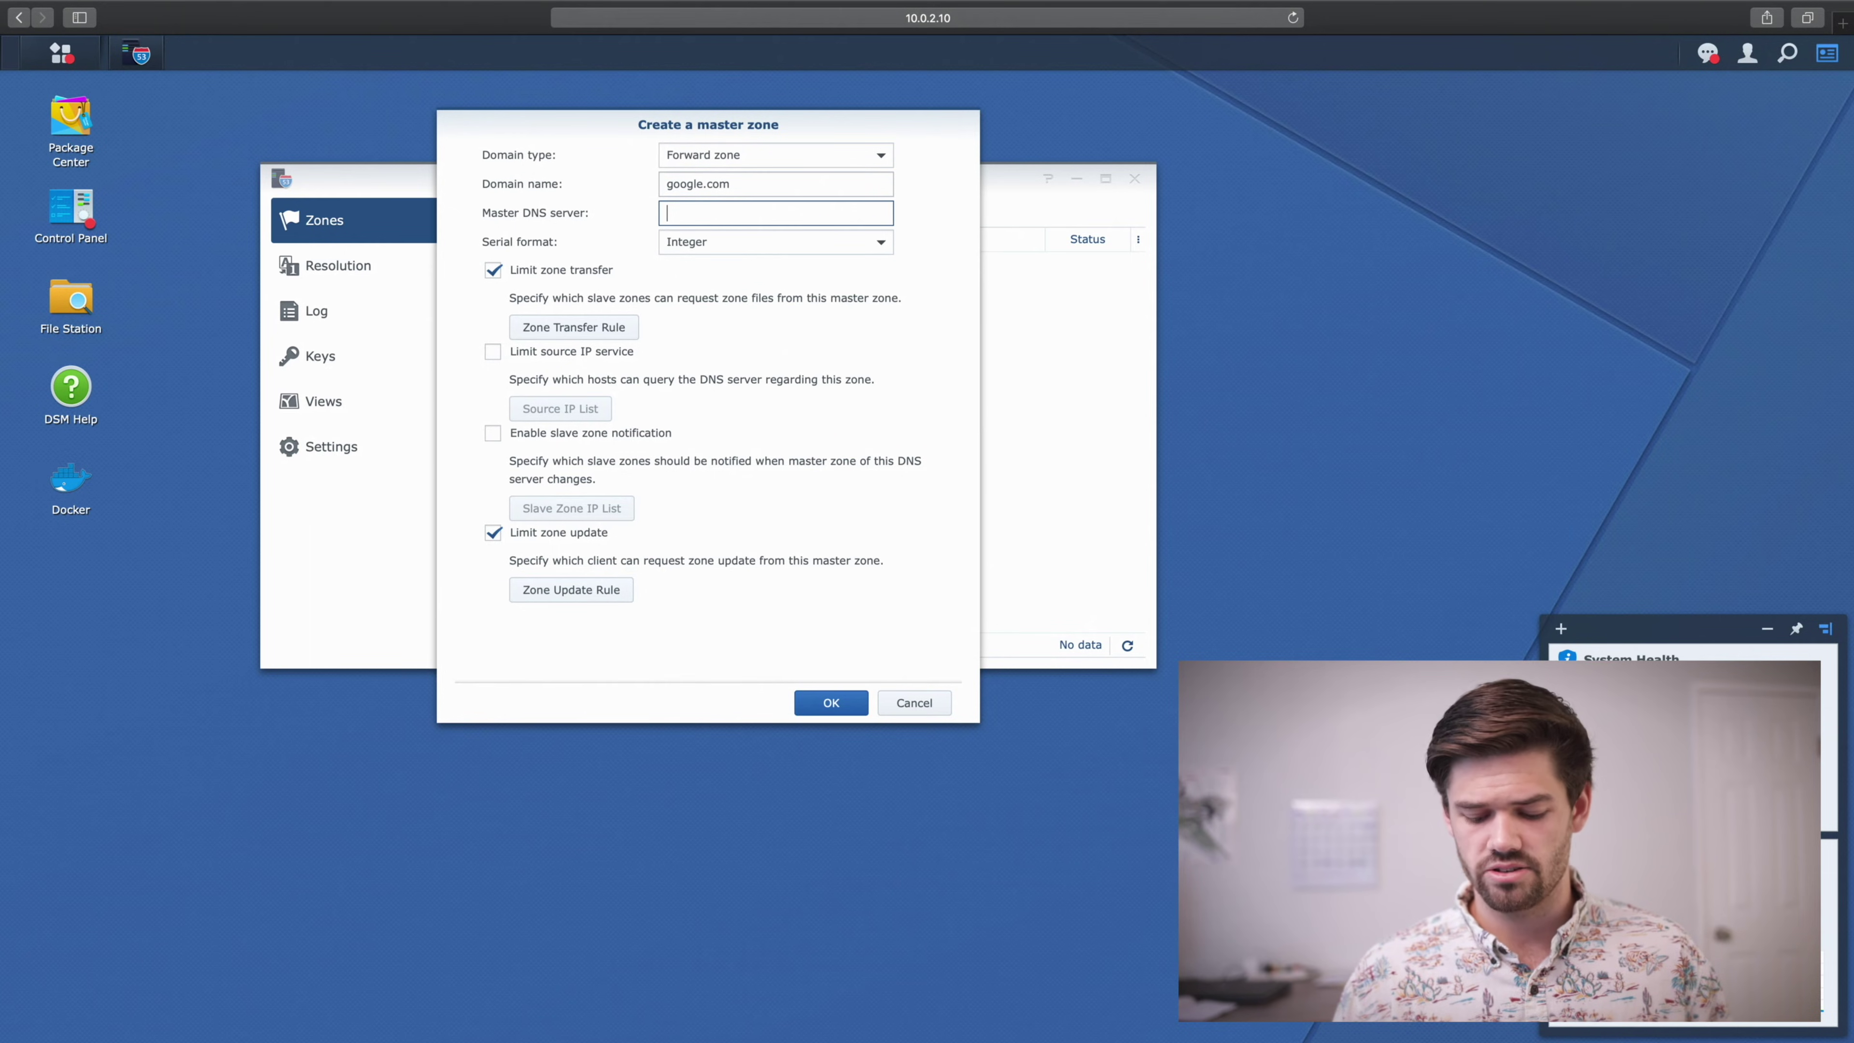
{"action": "type", "text": "8.8.8.8"}
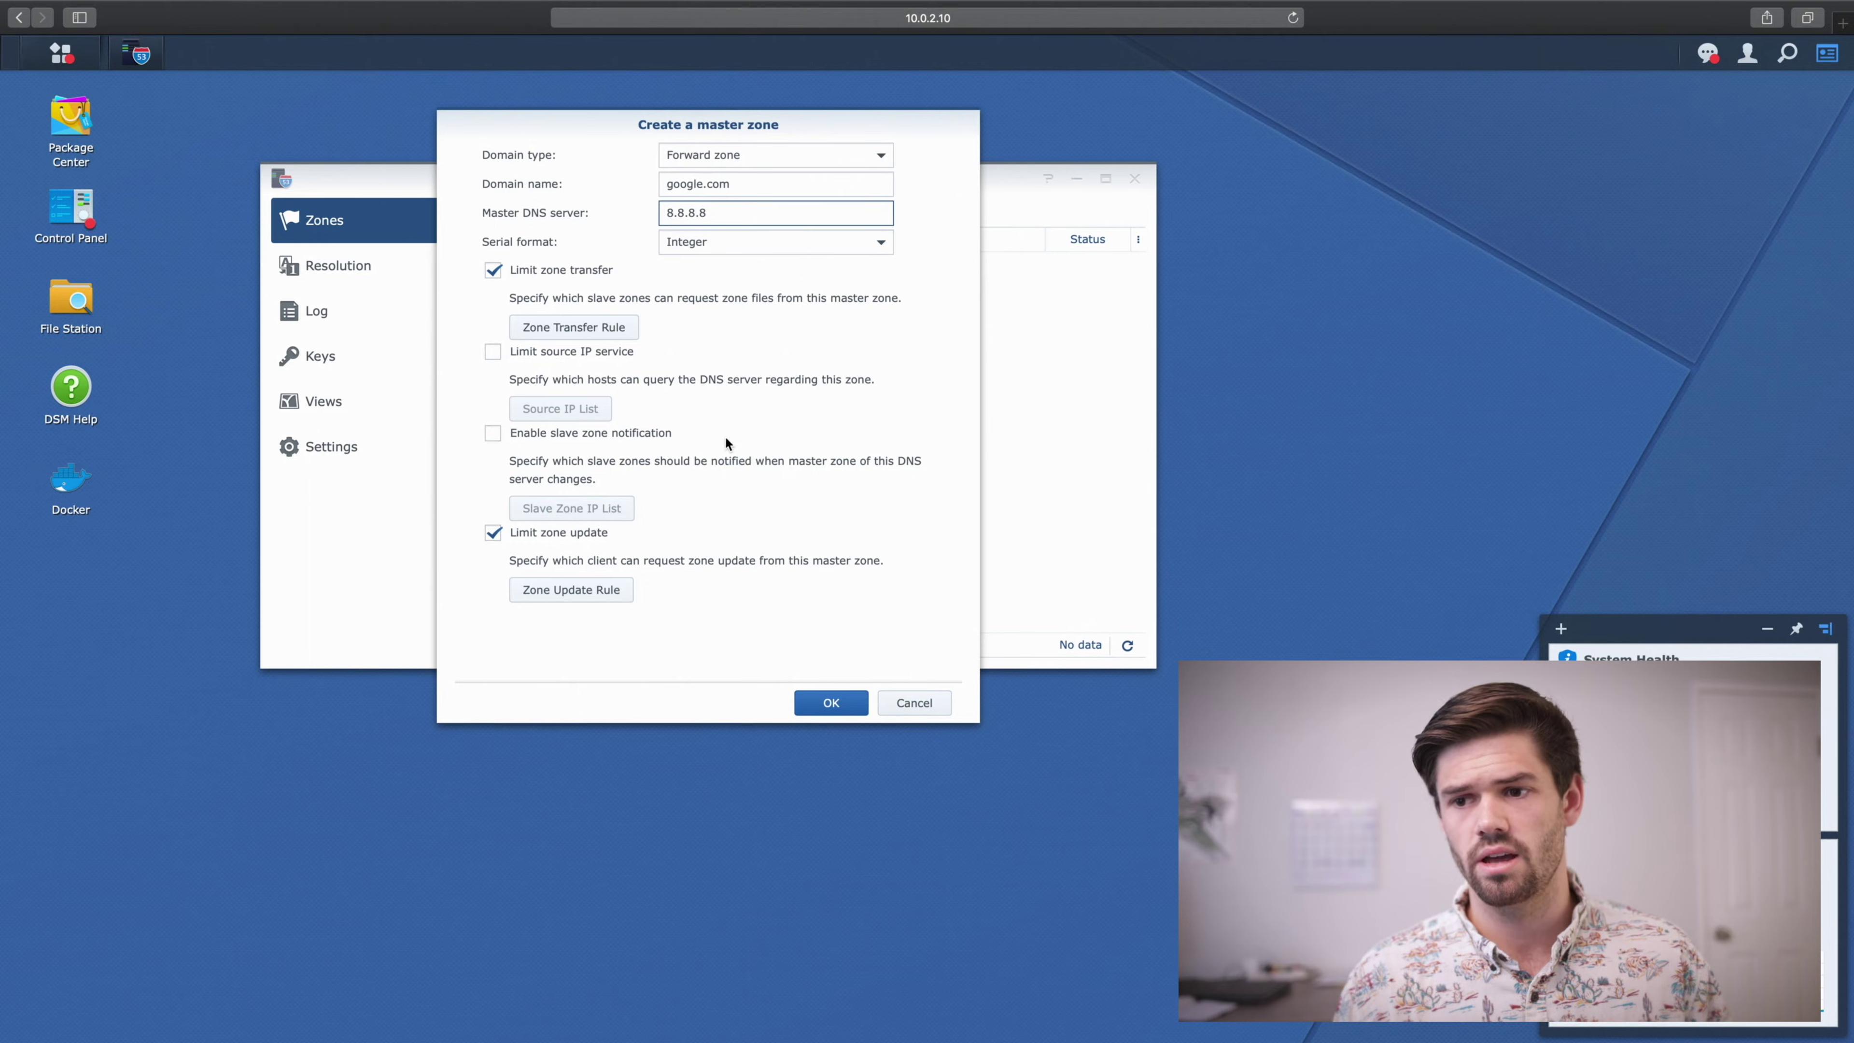
{"action": "left_click", "coordinate": [813, 703]}
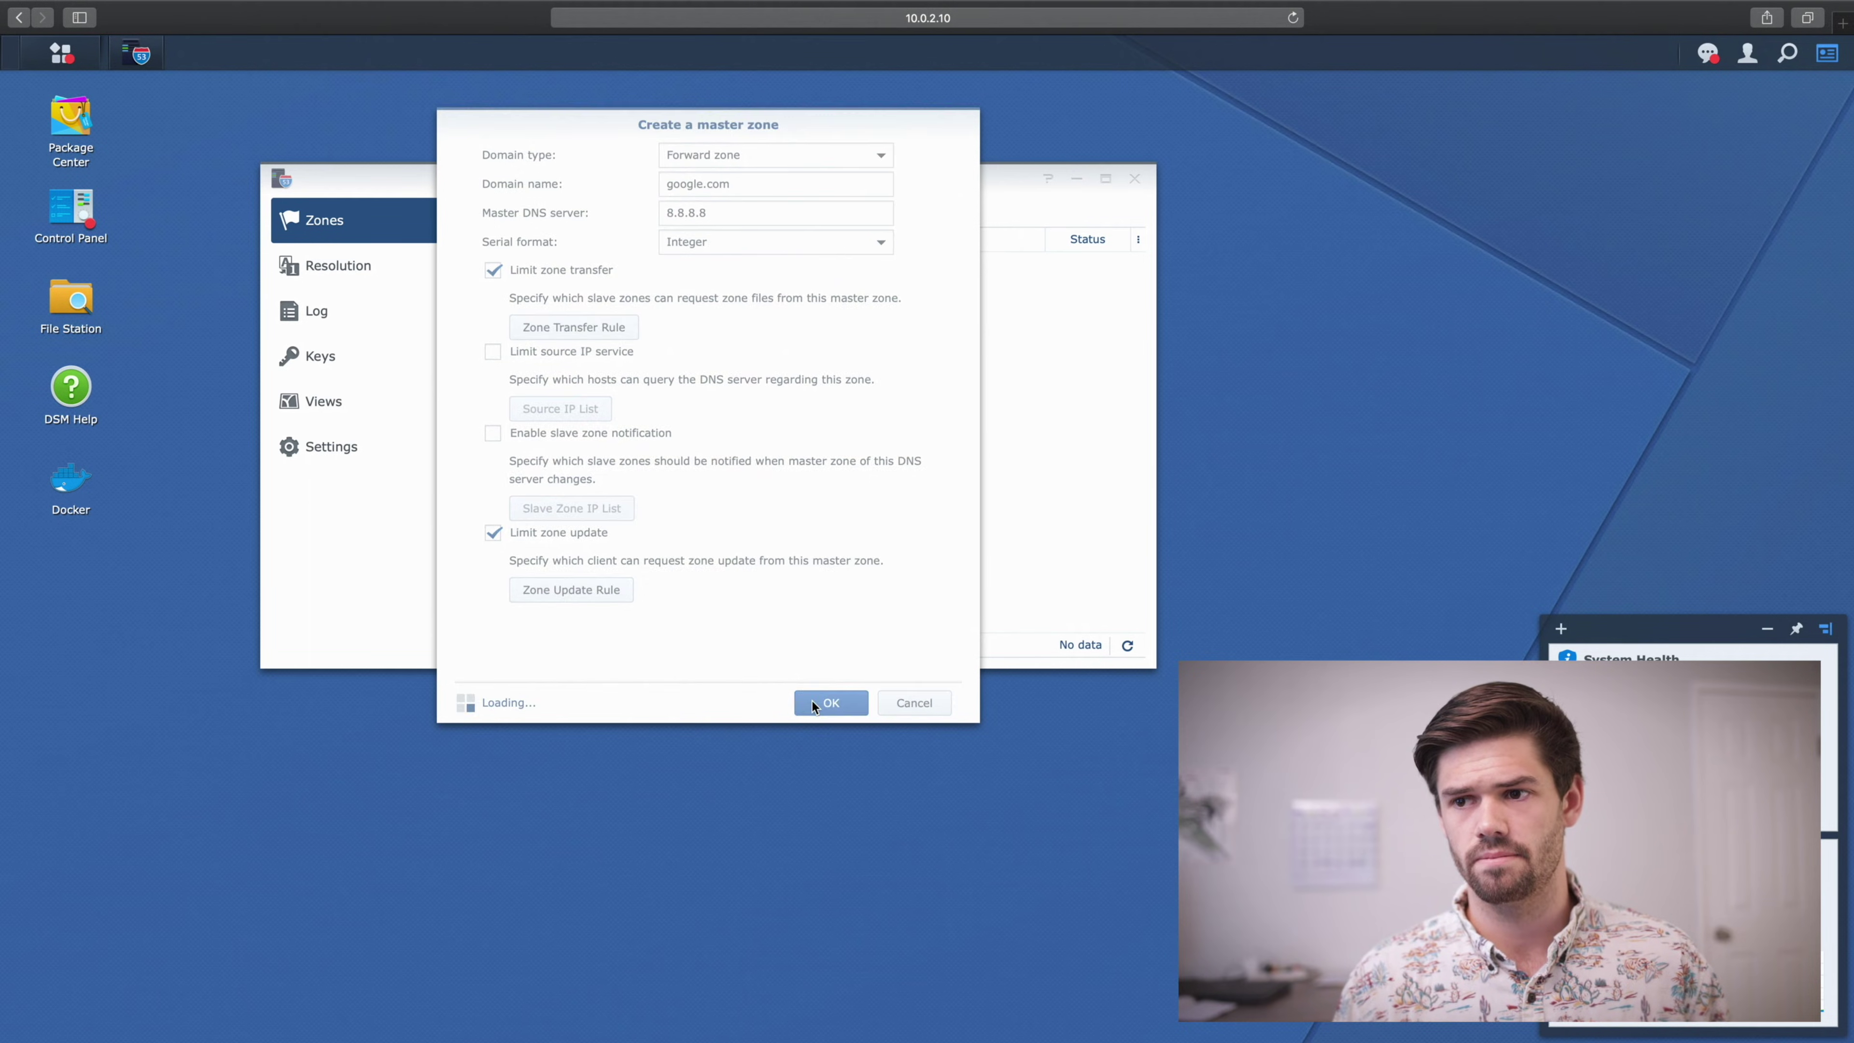
{"action": "left_click", "coordinate": [560, 280]}
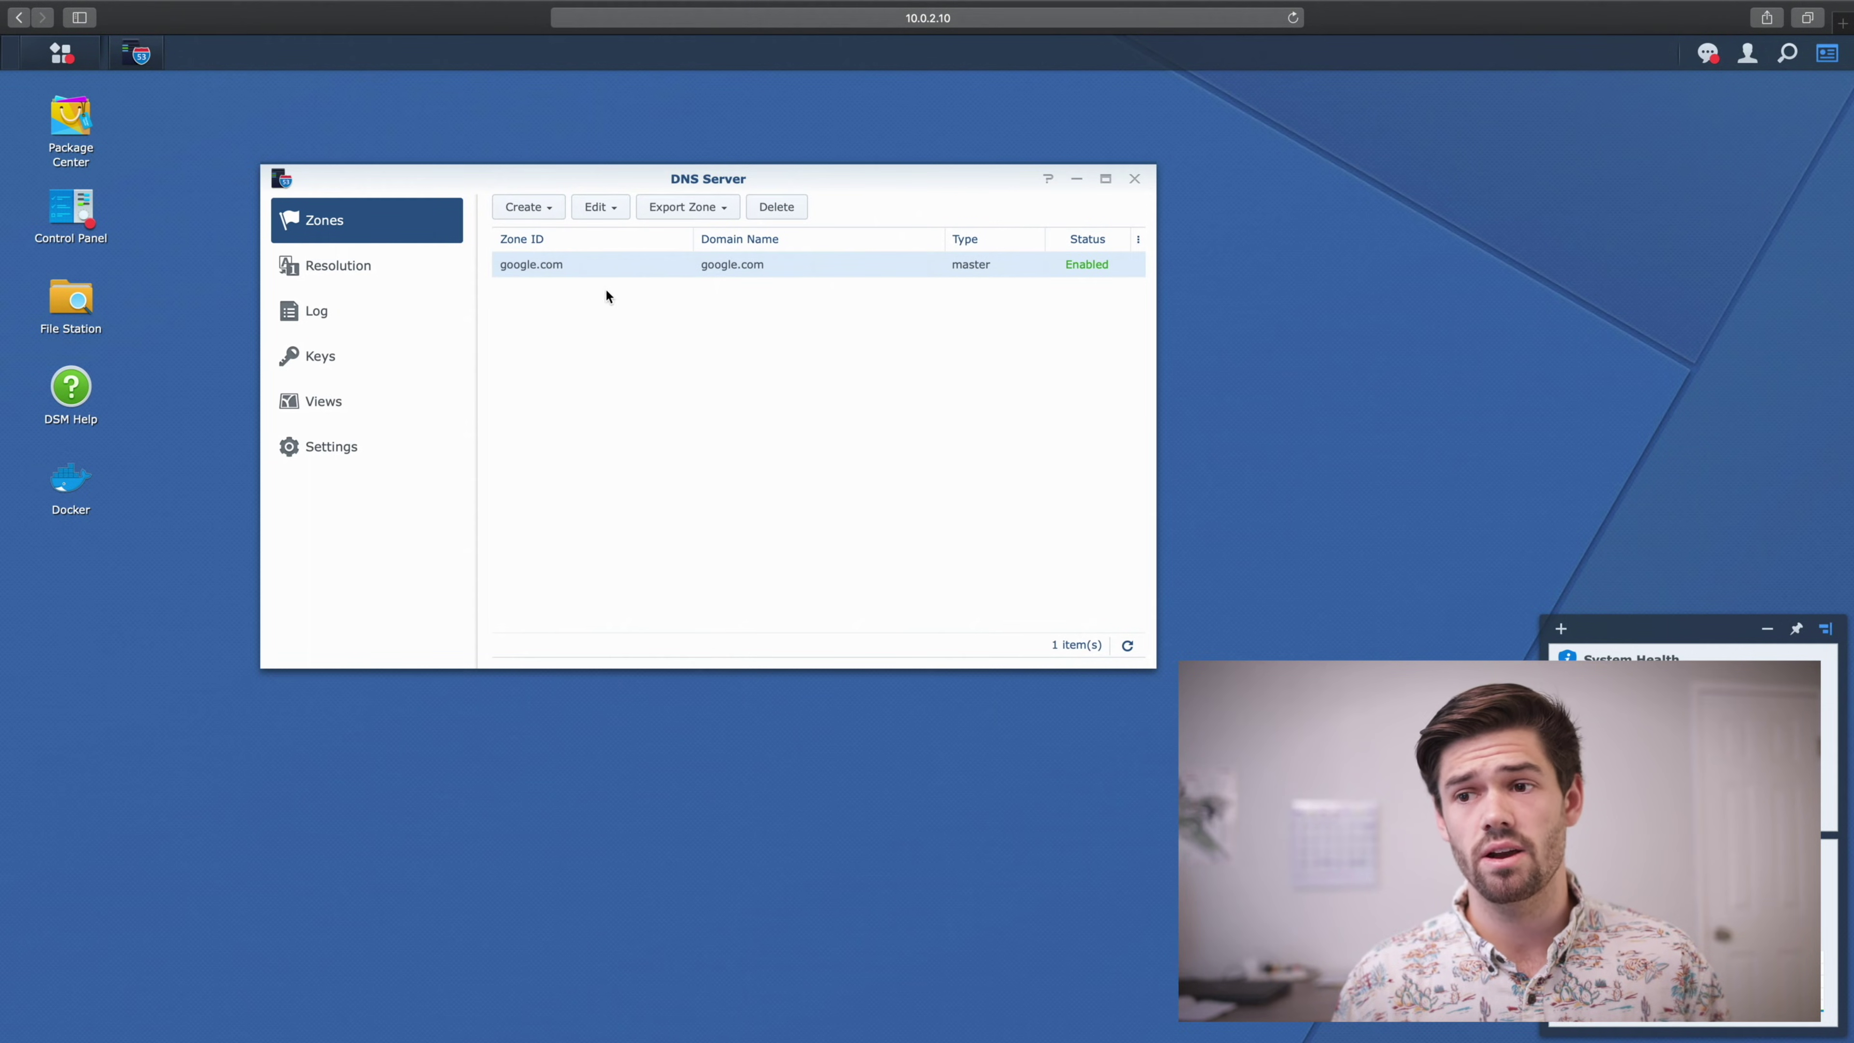
- Add an A record 'www' pointing to 10.0.2.10 in the google.com zone and finish
{"action": "double_click", "coordinate": [605, 266]}
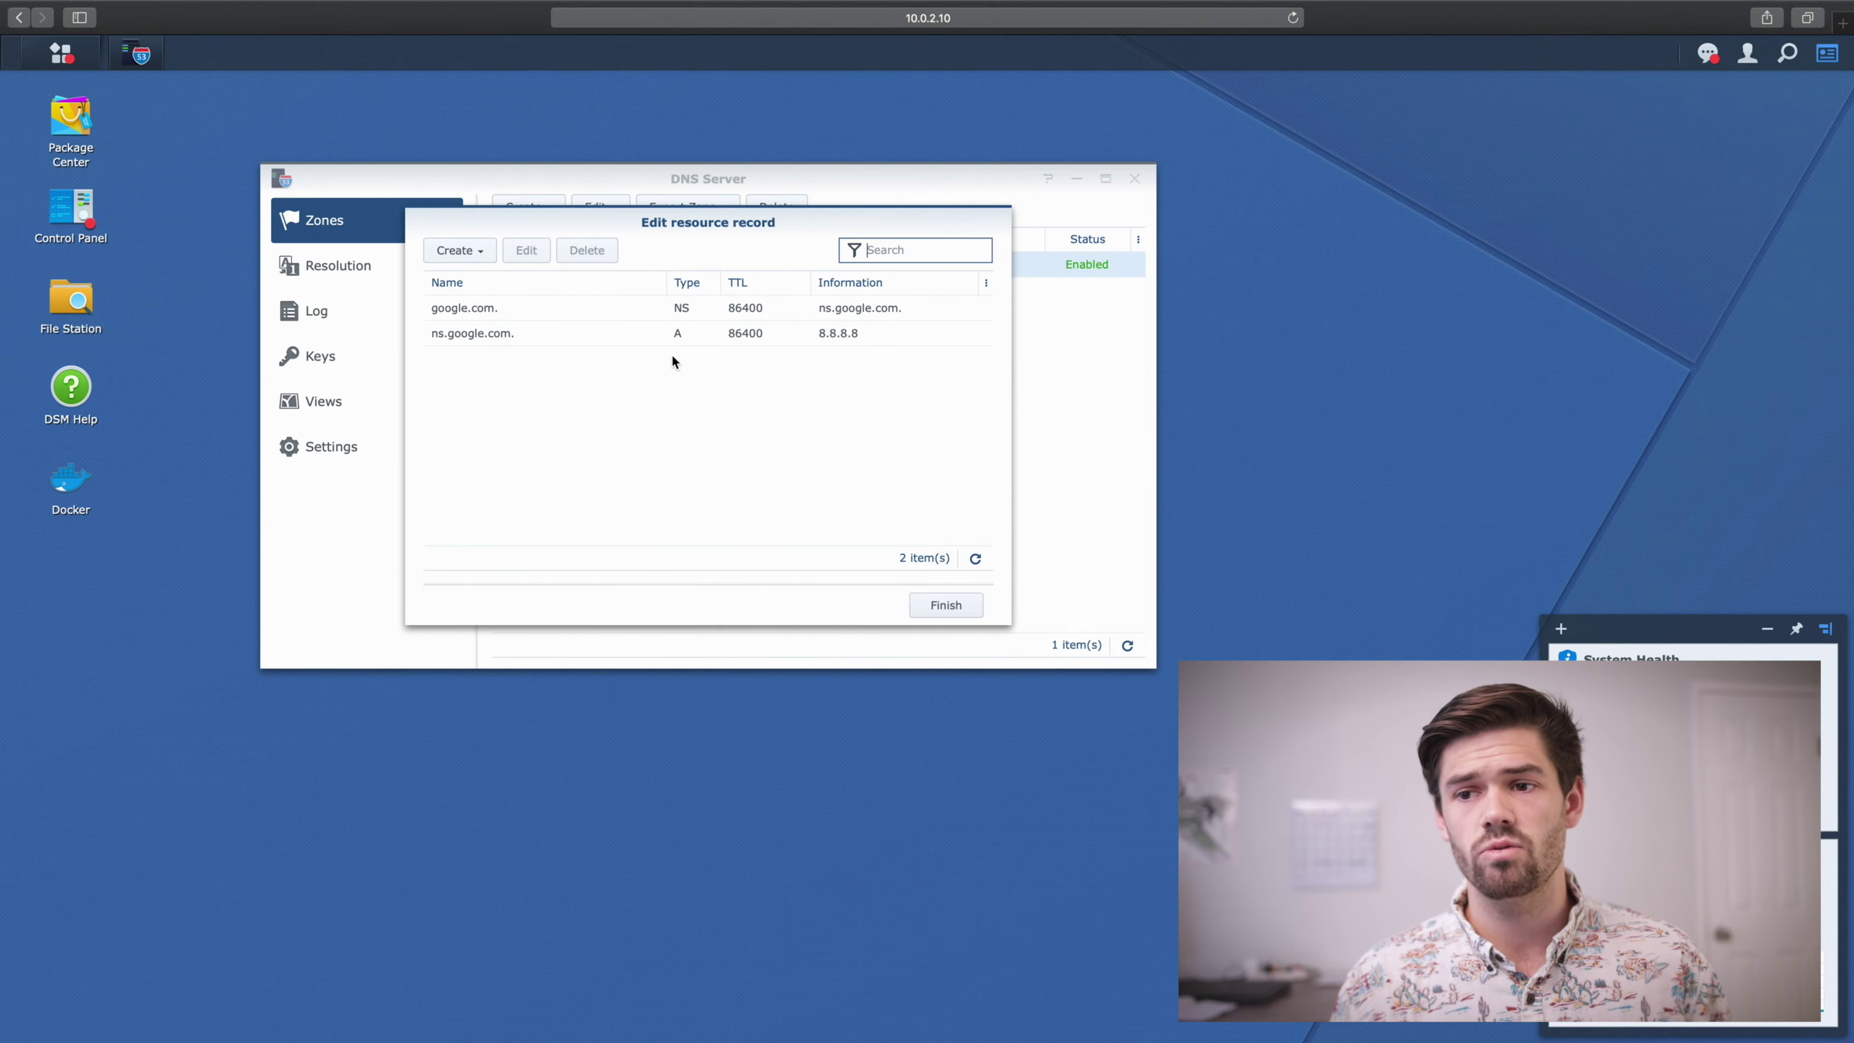
{"action": "left_click", "coordinate": [461, 250]}
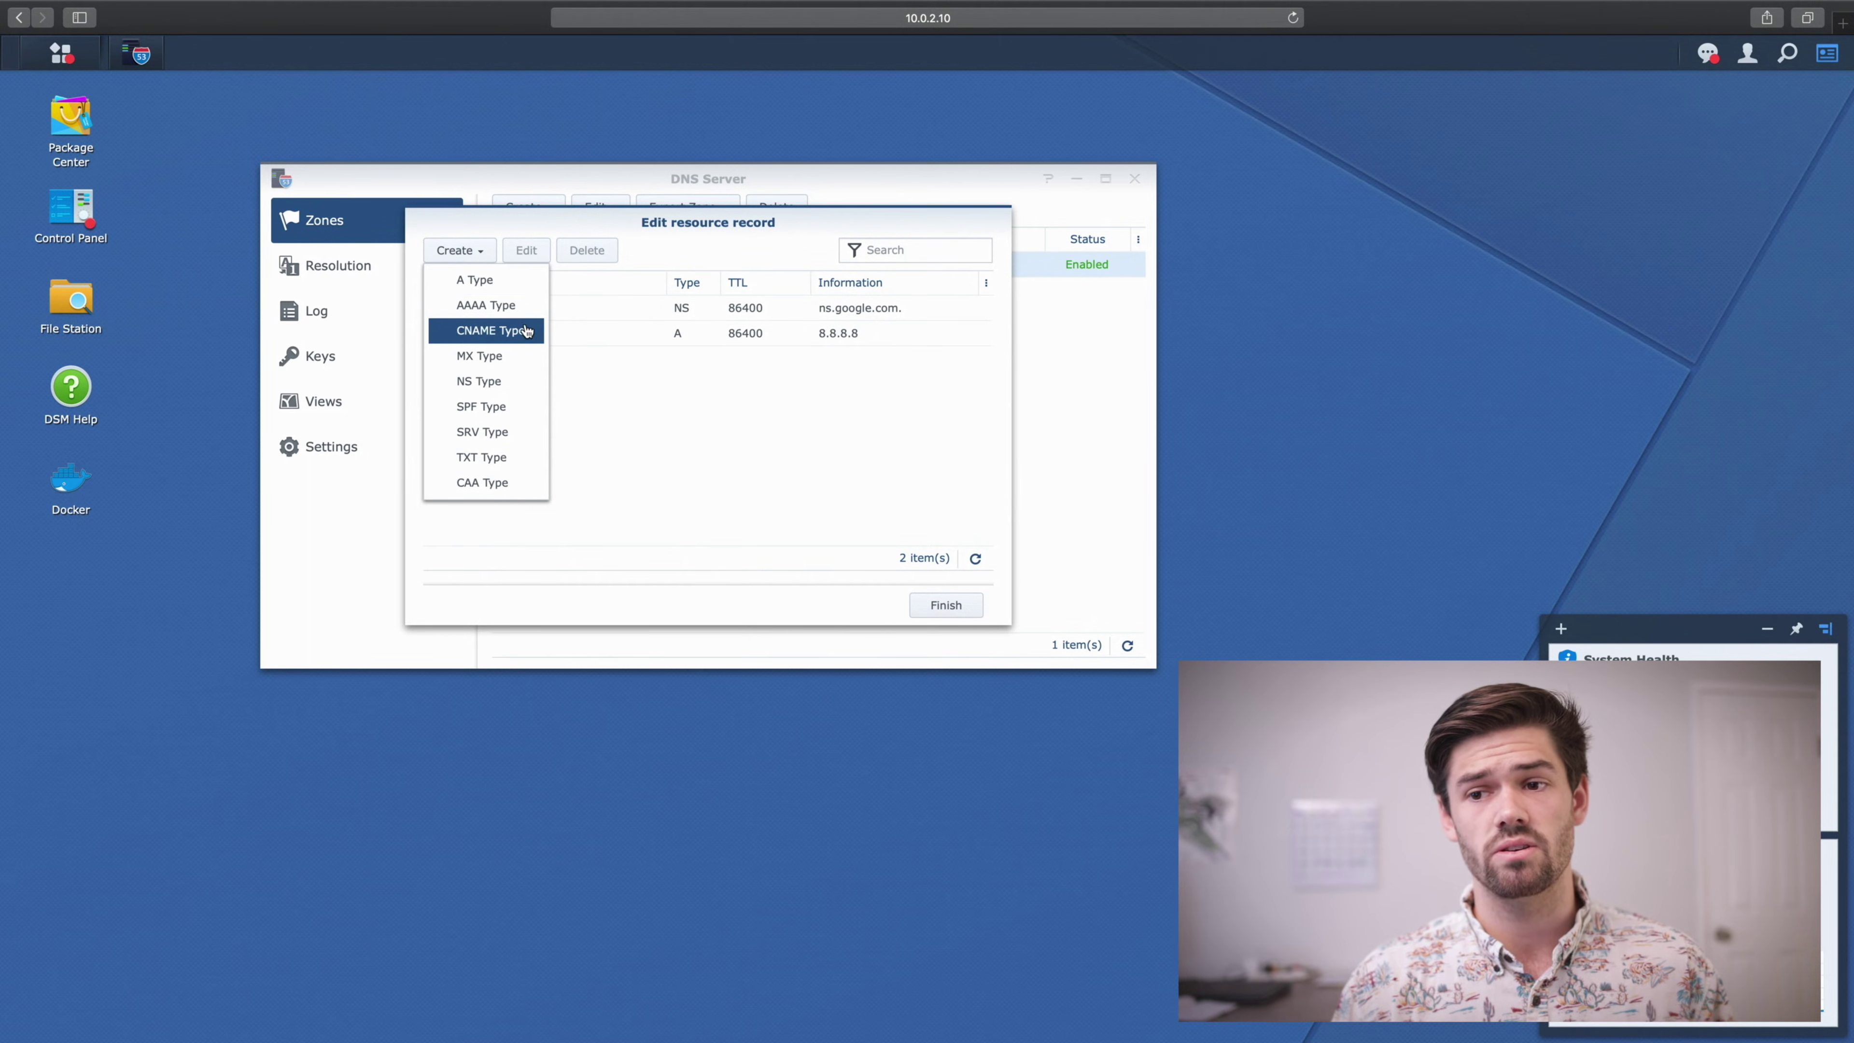
{"action": "left_click", "coordinate": [522, 285]}
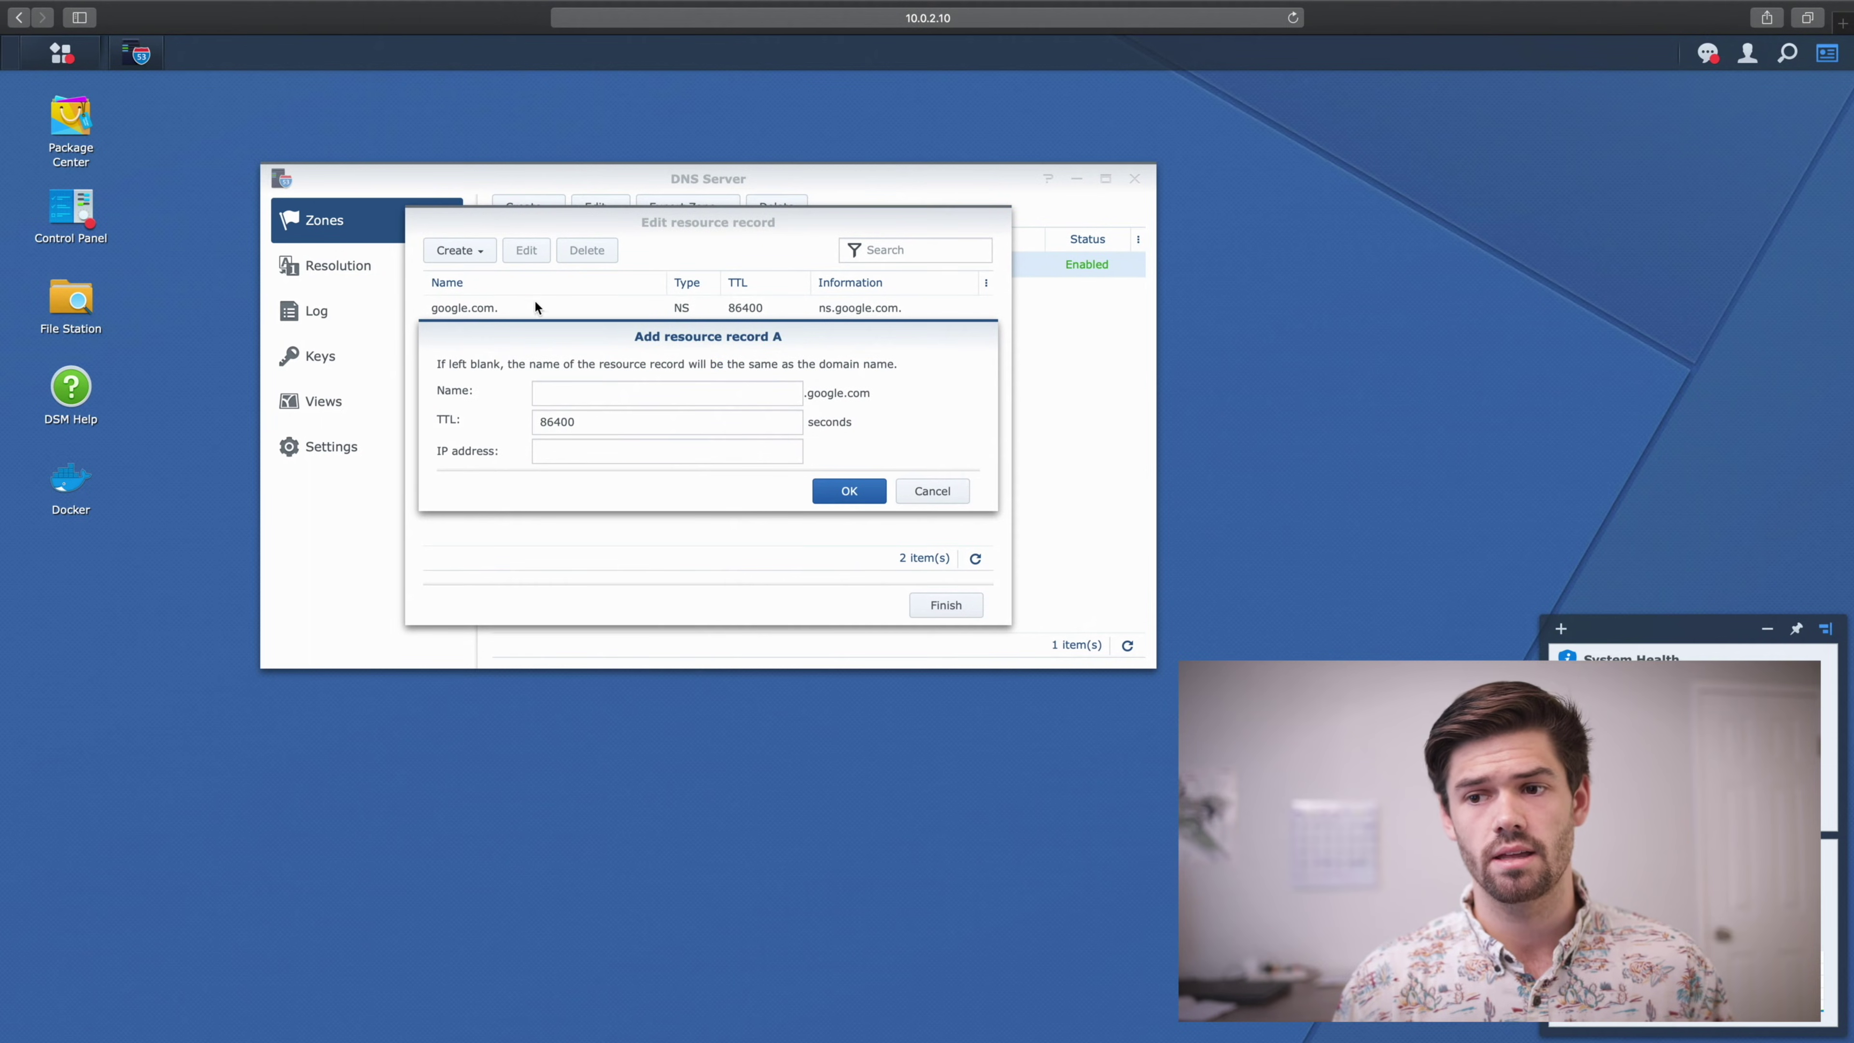
{"action": "left_click", "coordinate": [593, 398]}
{"action": "type", "text": "www"}
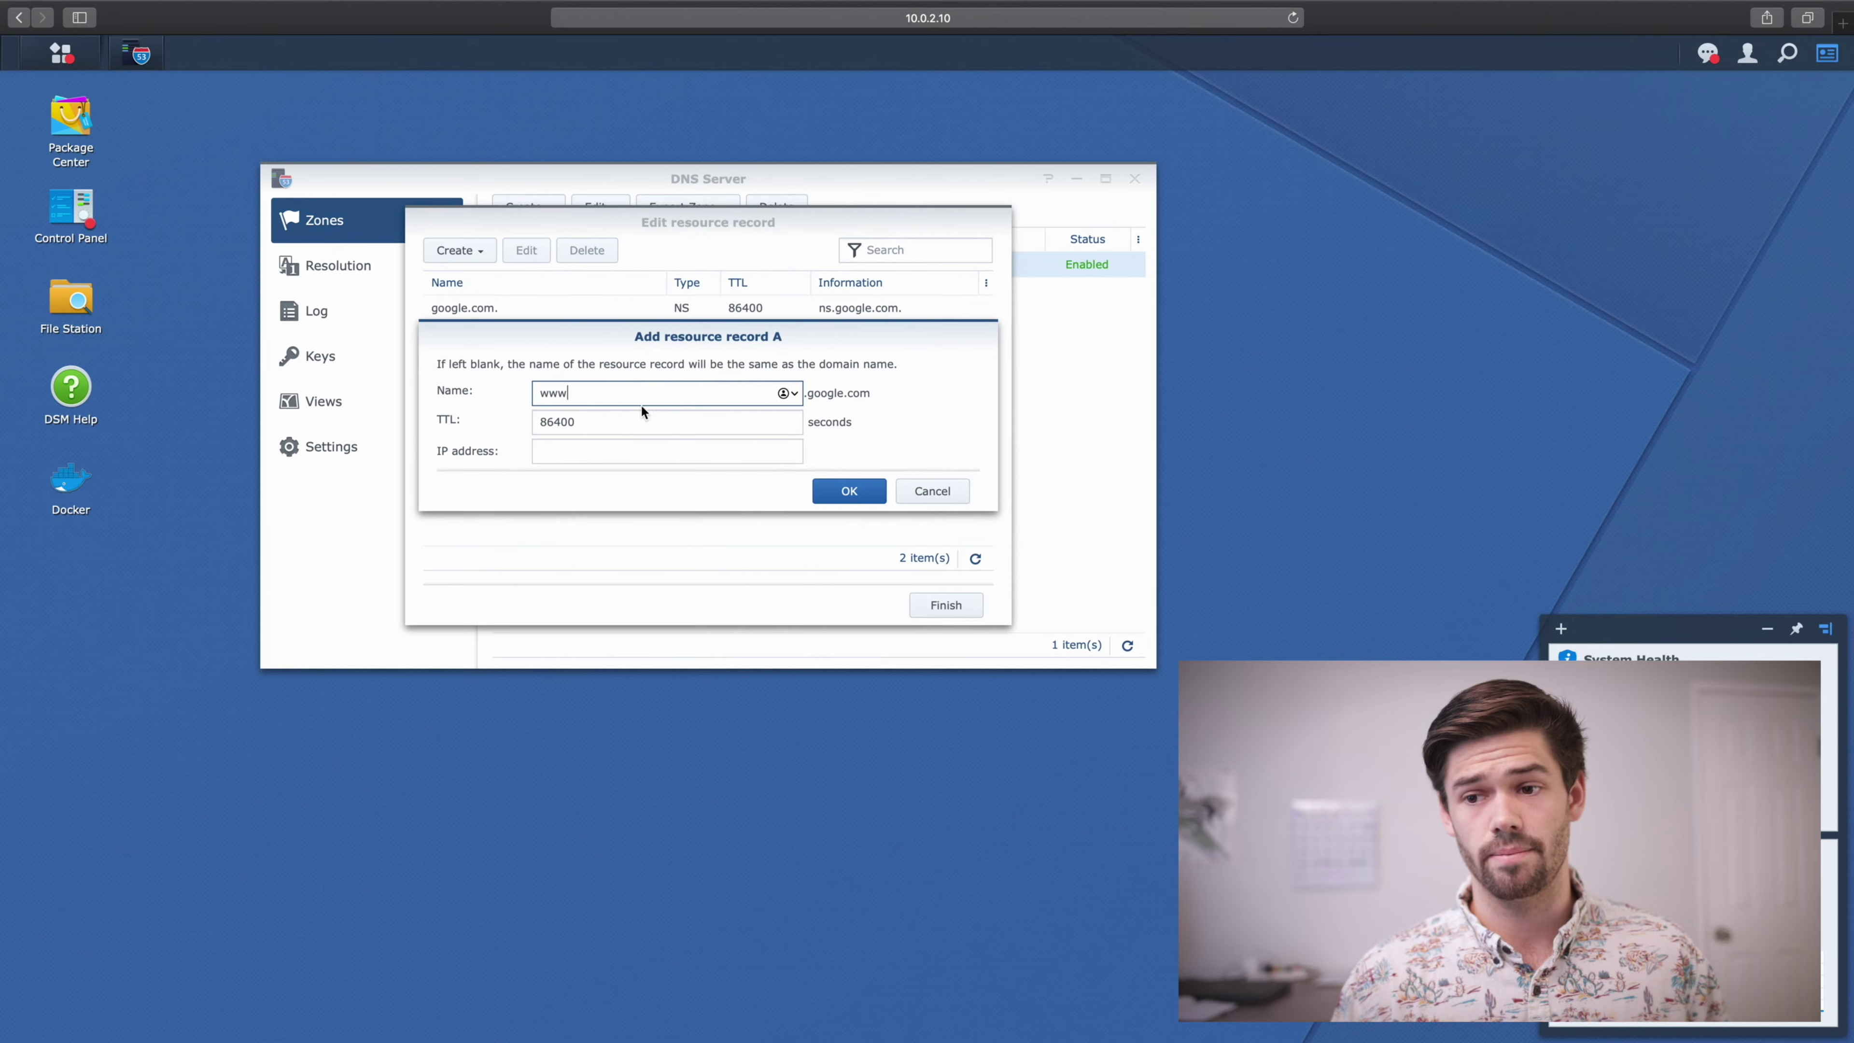
{"action": "left_click", "coordinate": [659, 452]}
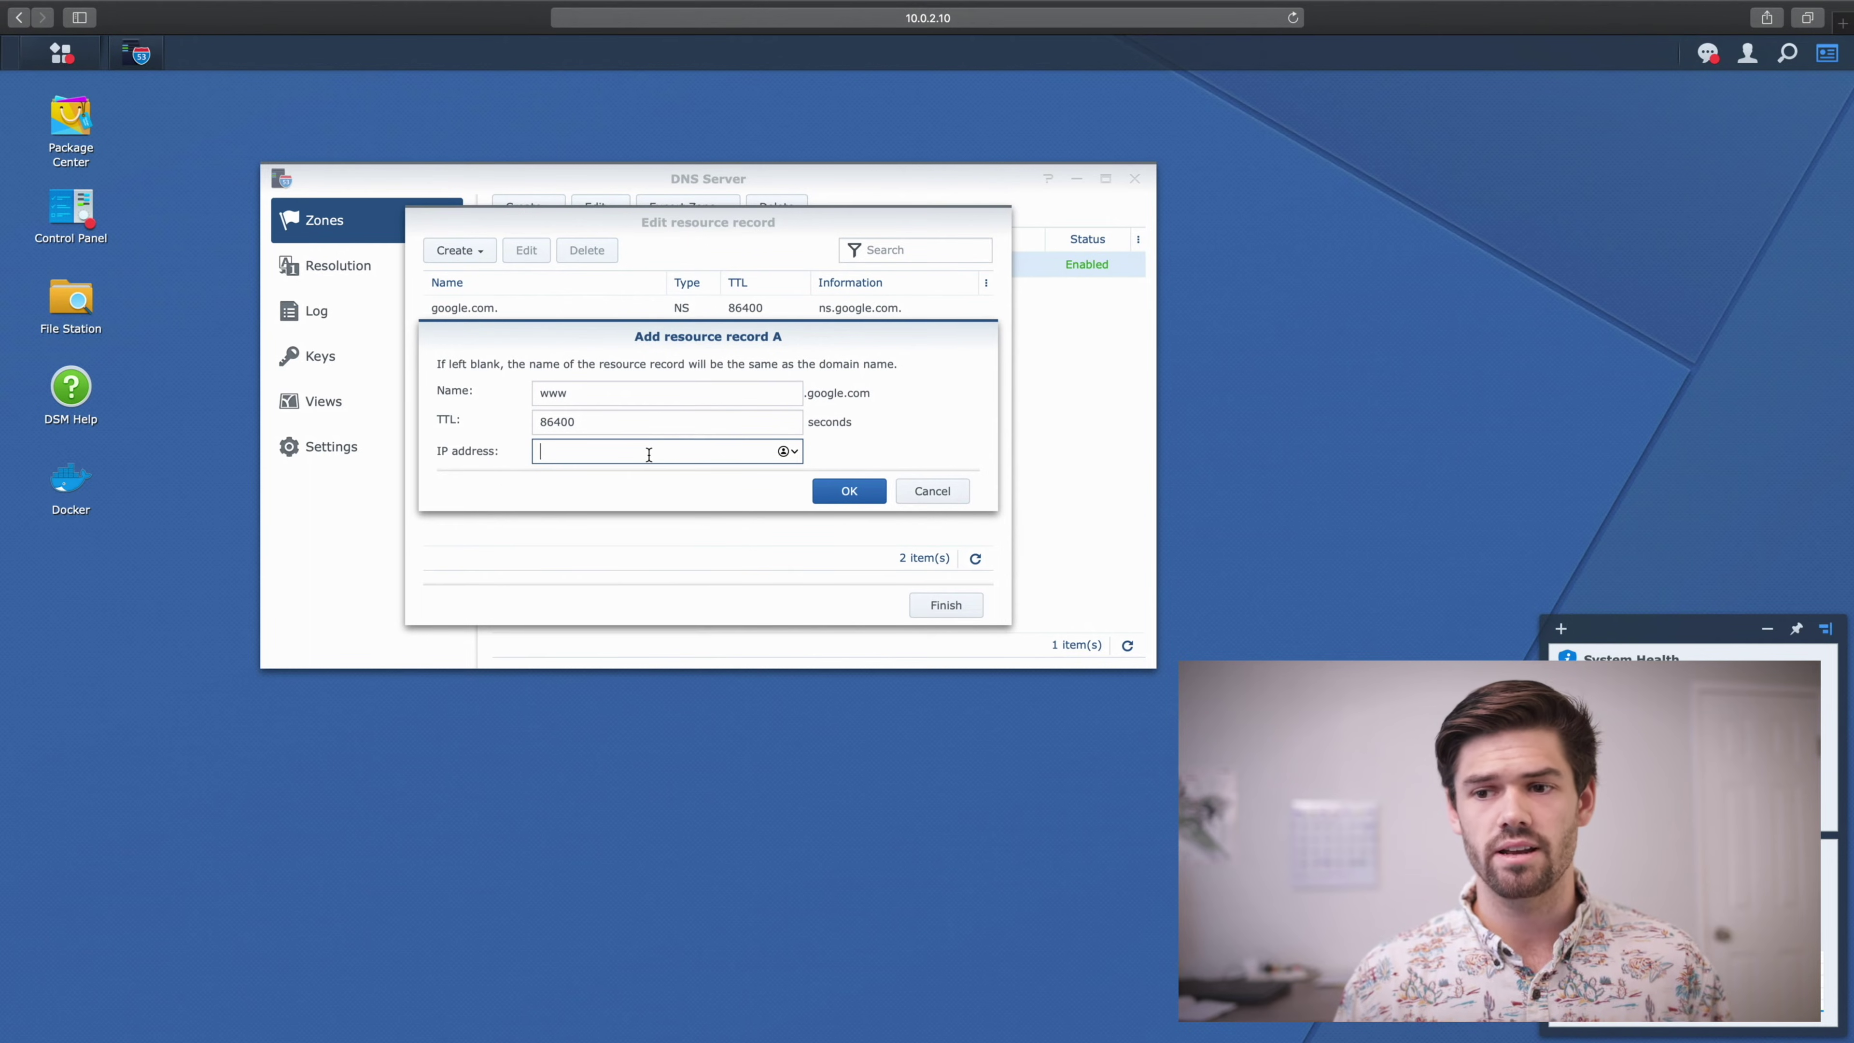
{"action": "type", "text": "1"}
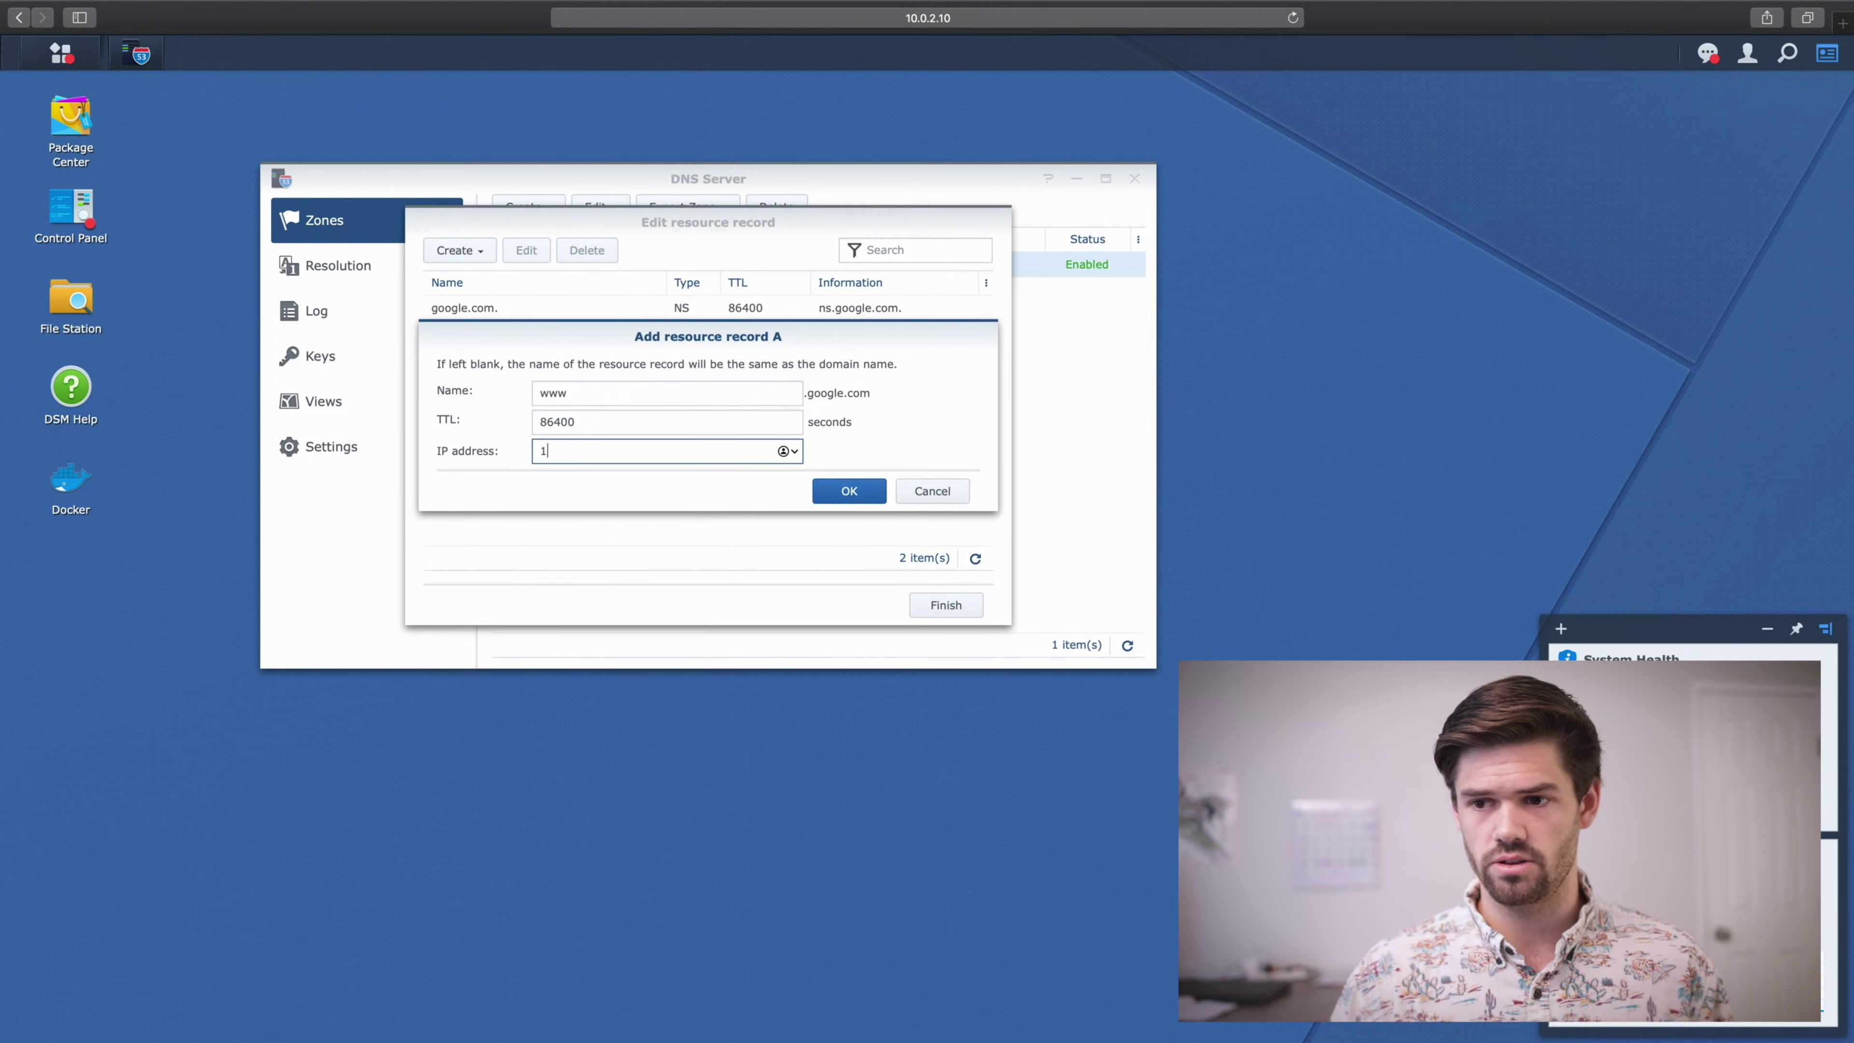
{"action": "type", "text": "0.0.2.10"}
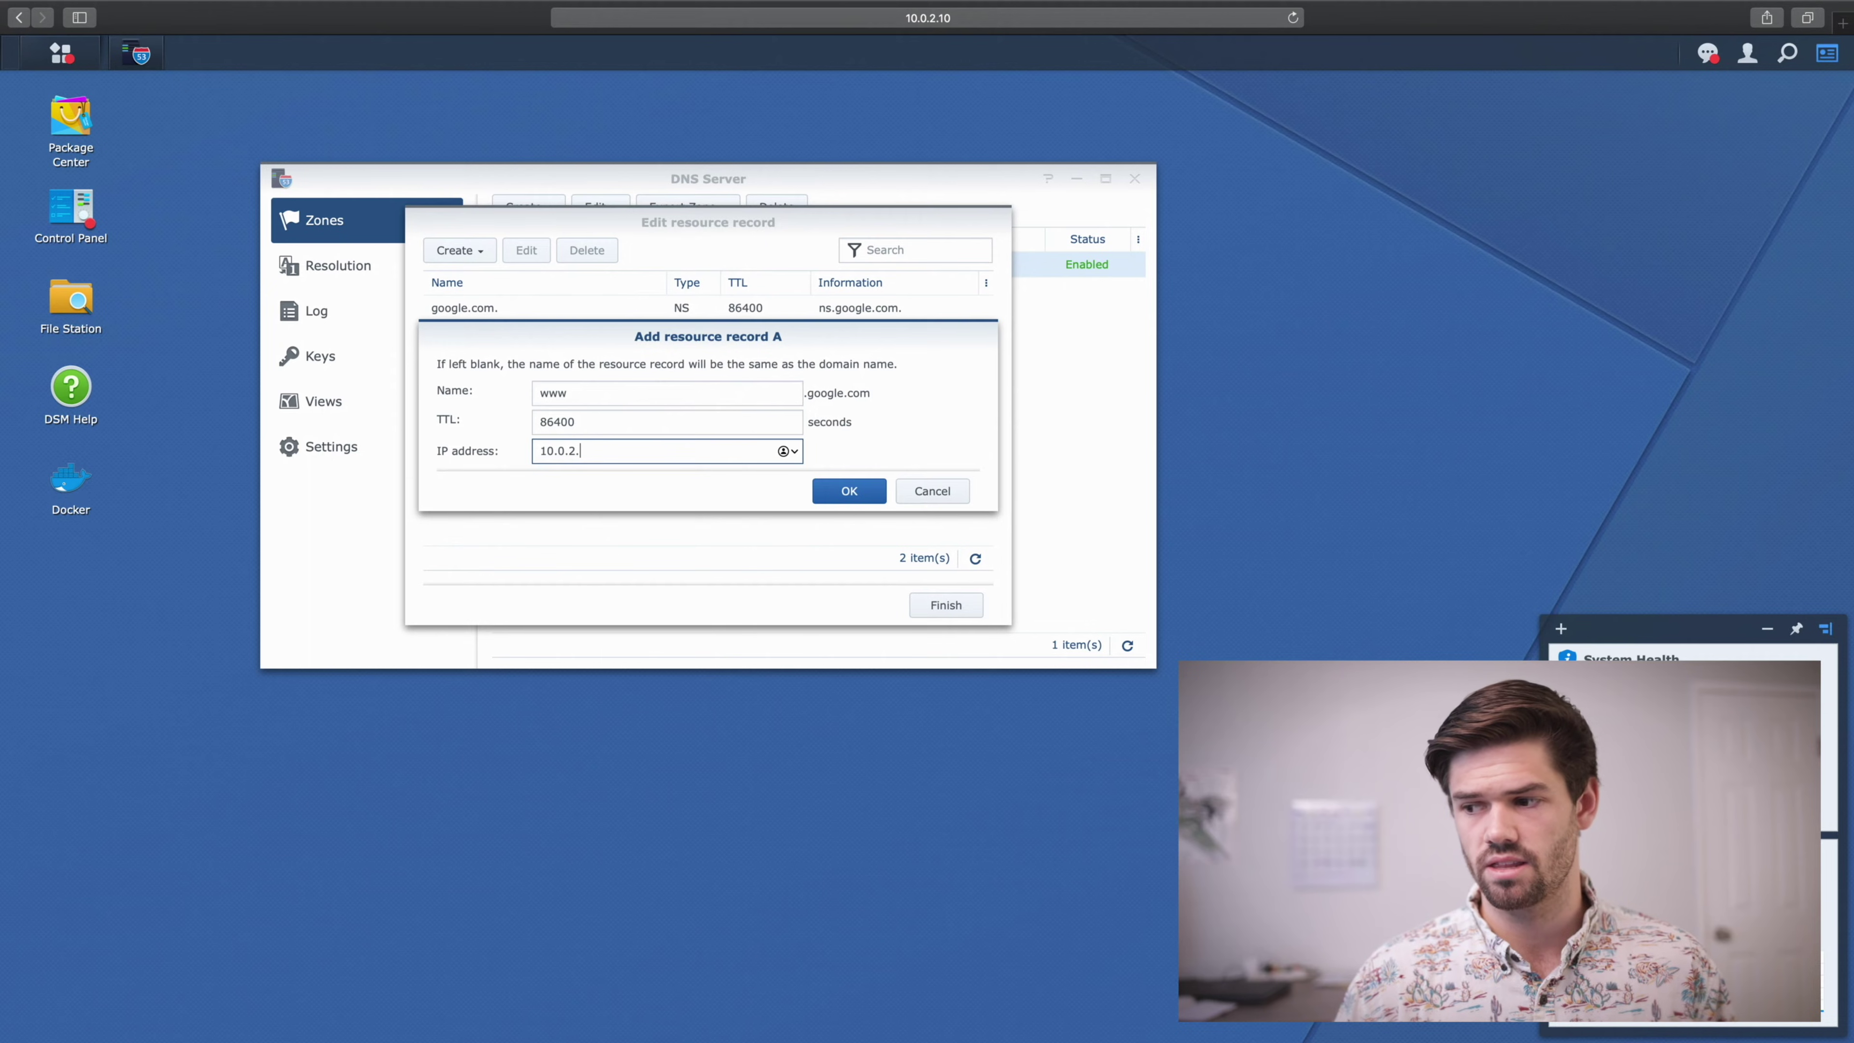
{"action": "left_click", "coordinate": [860, 502]}
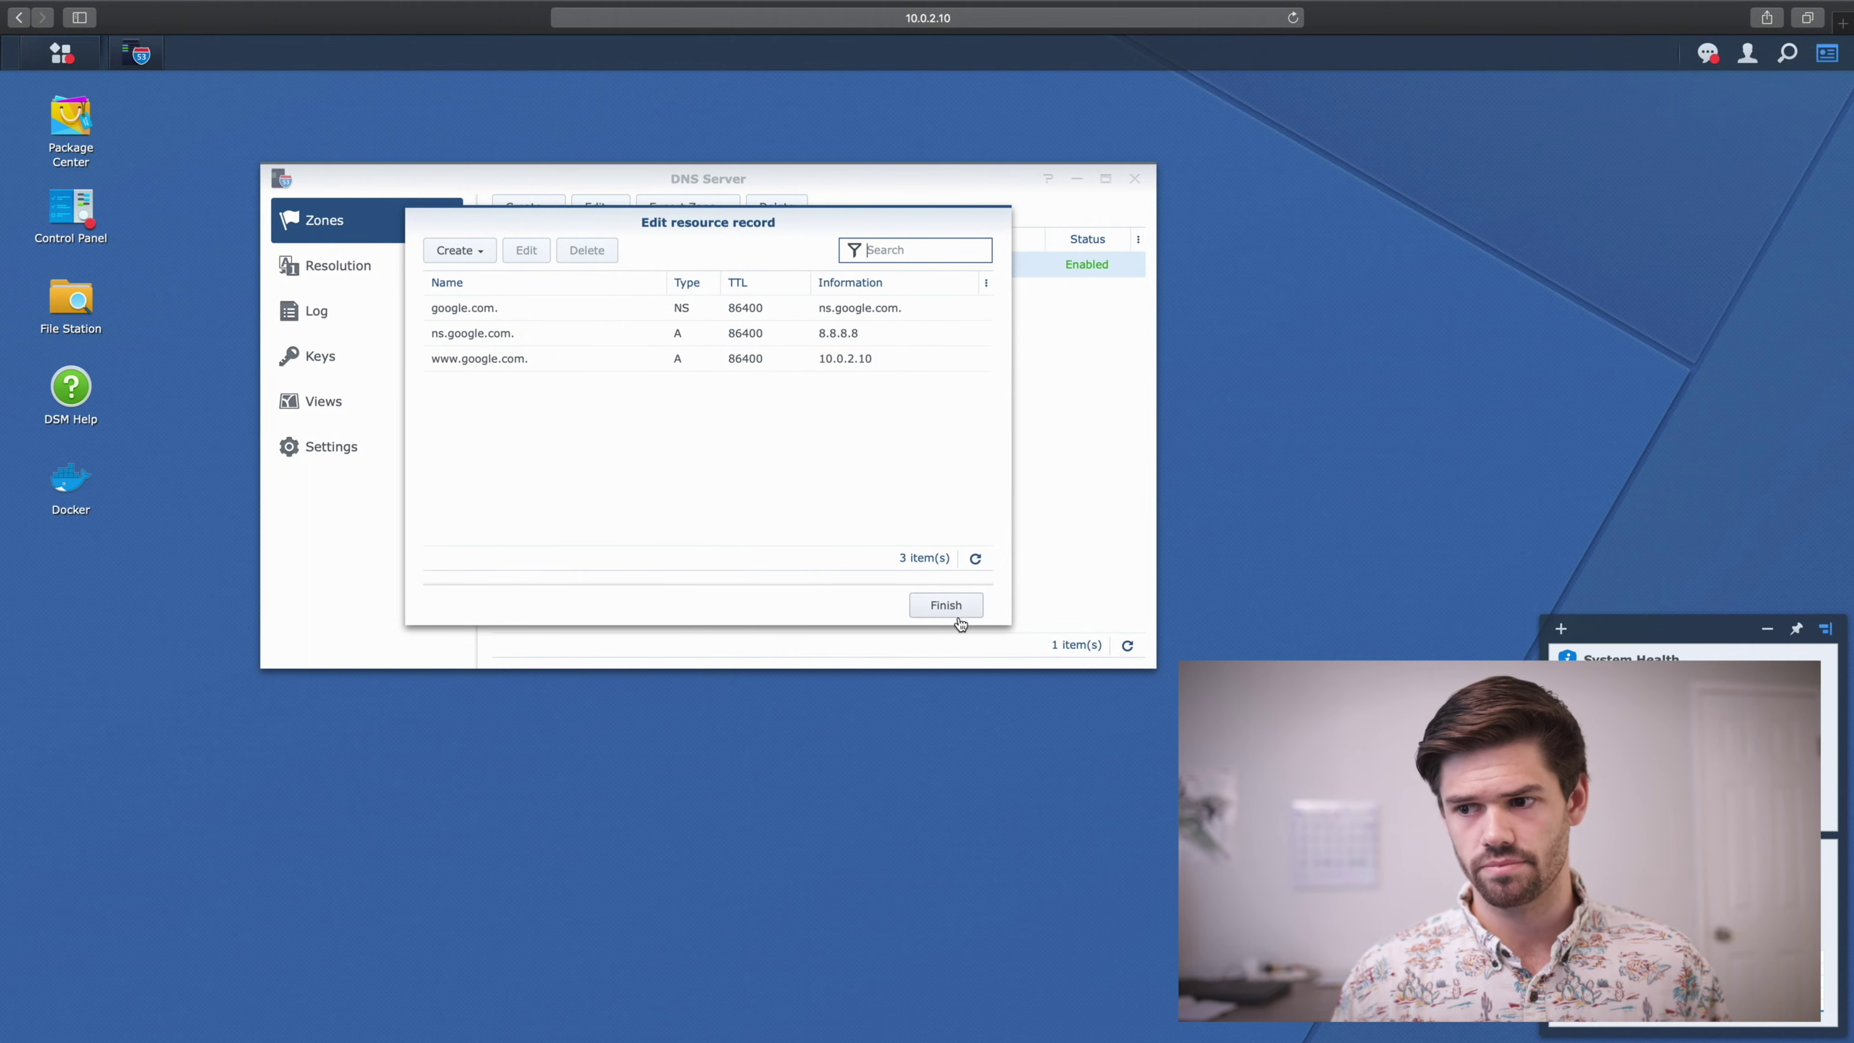
{"action": "left_click", "coordinate": [946, 606]}
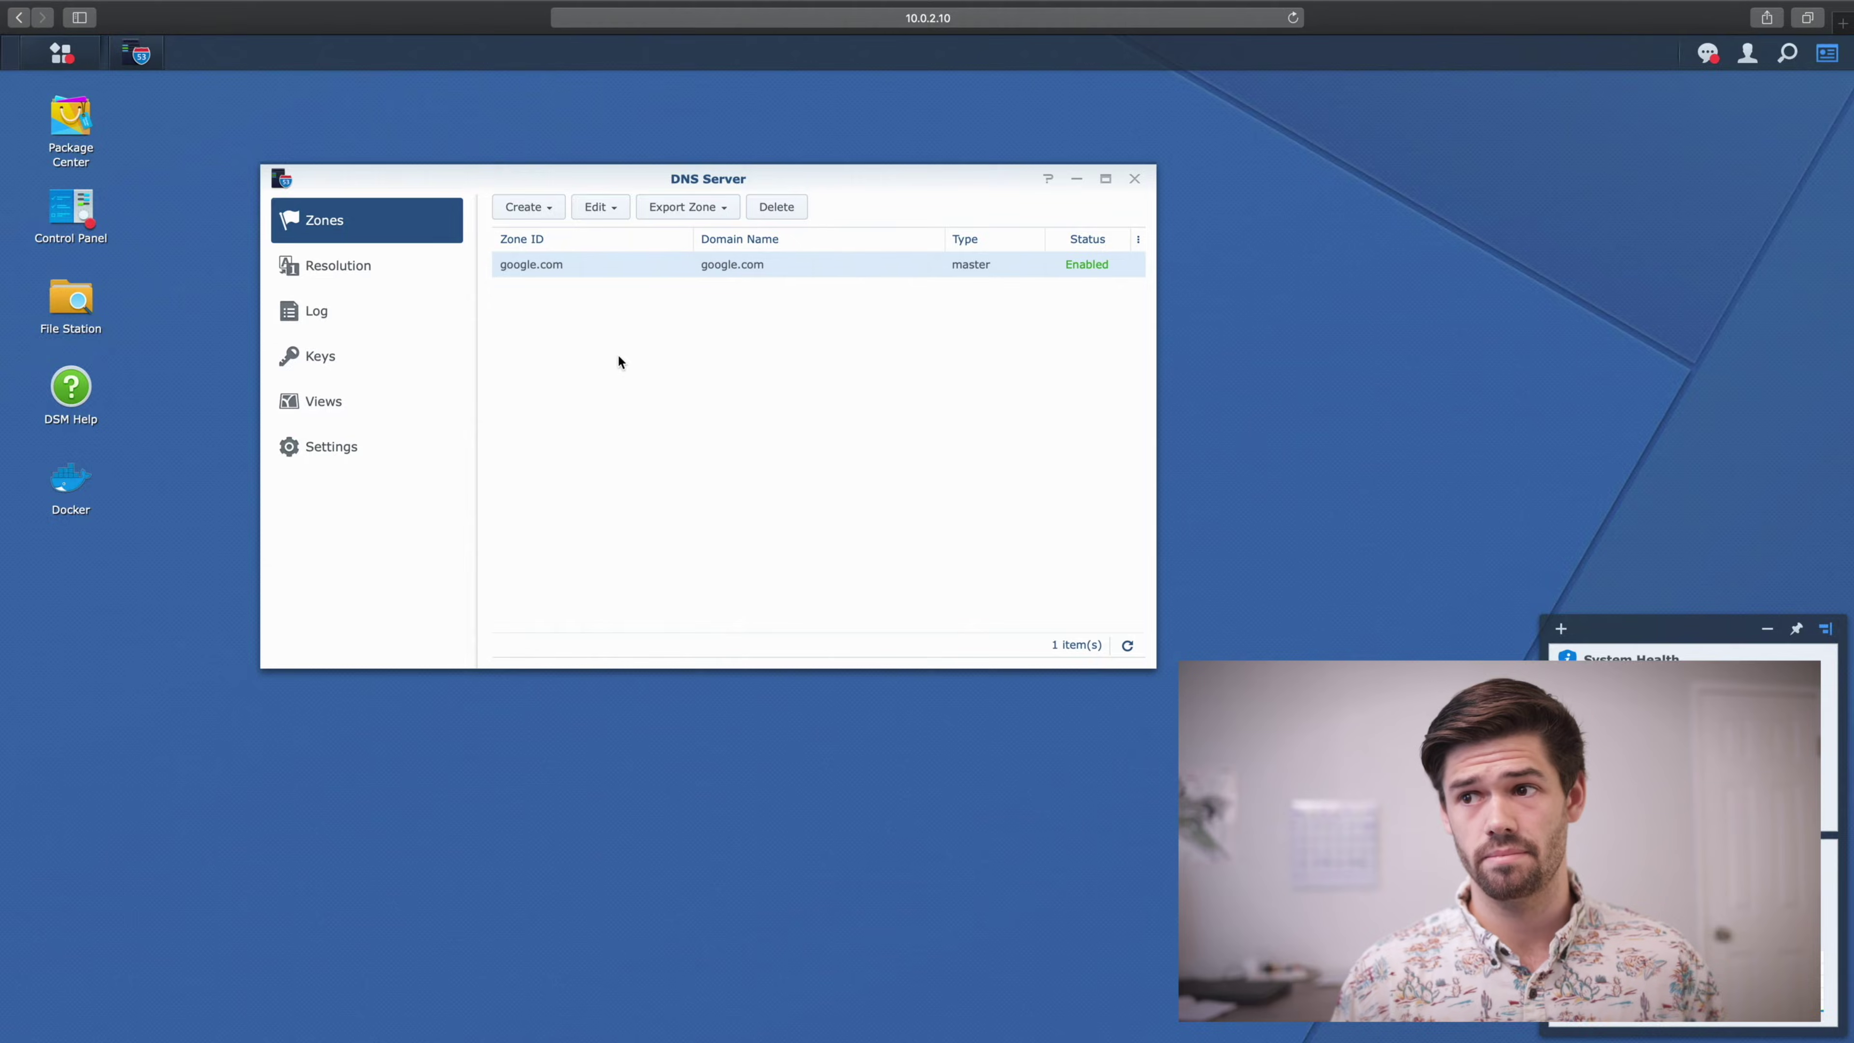
{"action": "key", "text": "super+t"}
{"action": "type", "text": "google.com"}
{"action": "key", "text": "Return"}
{"action": "left_click", "coordinate": [1031, 21]}
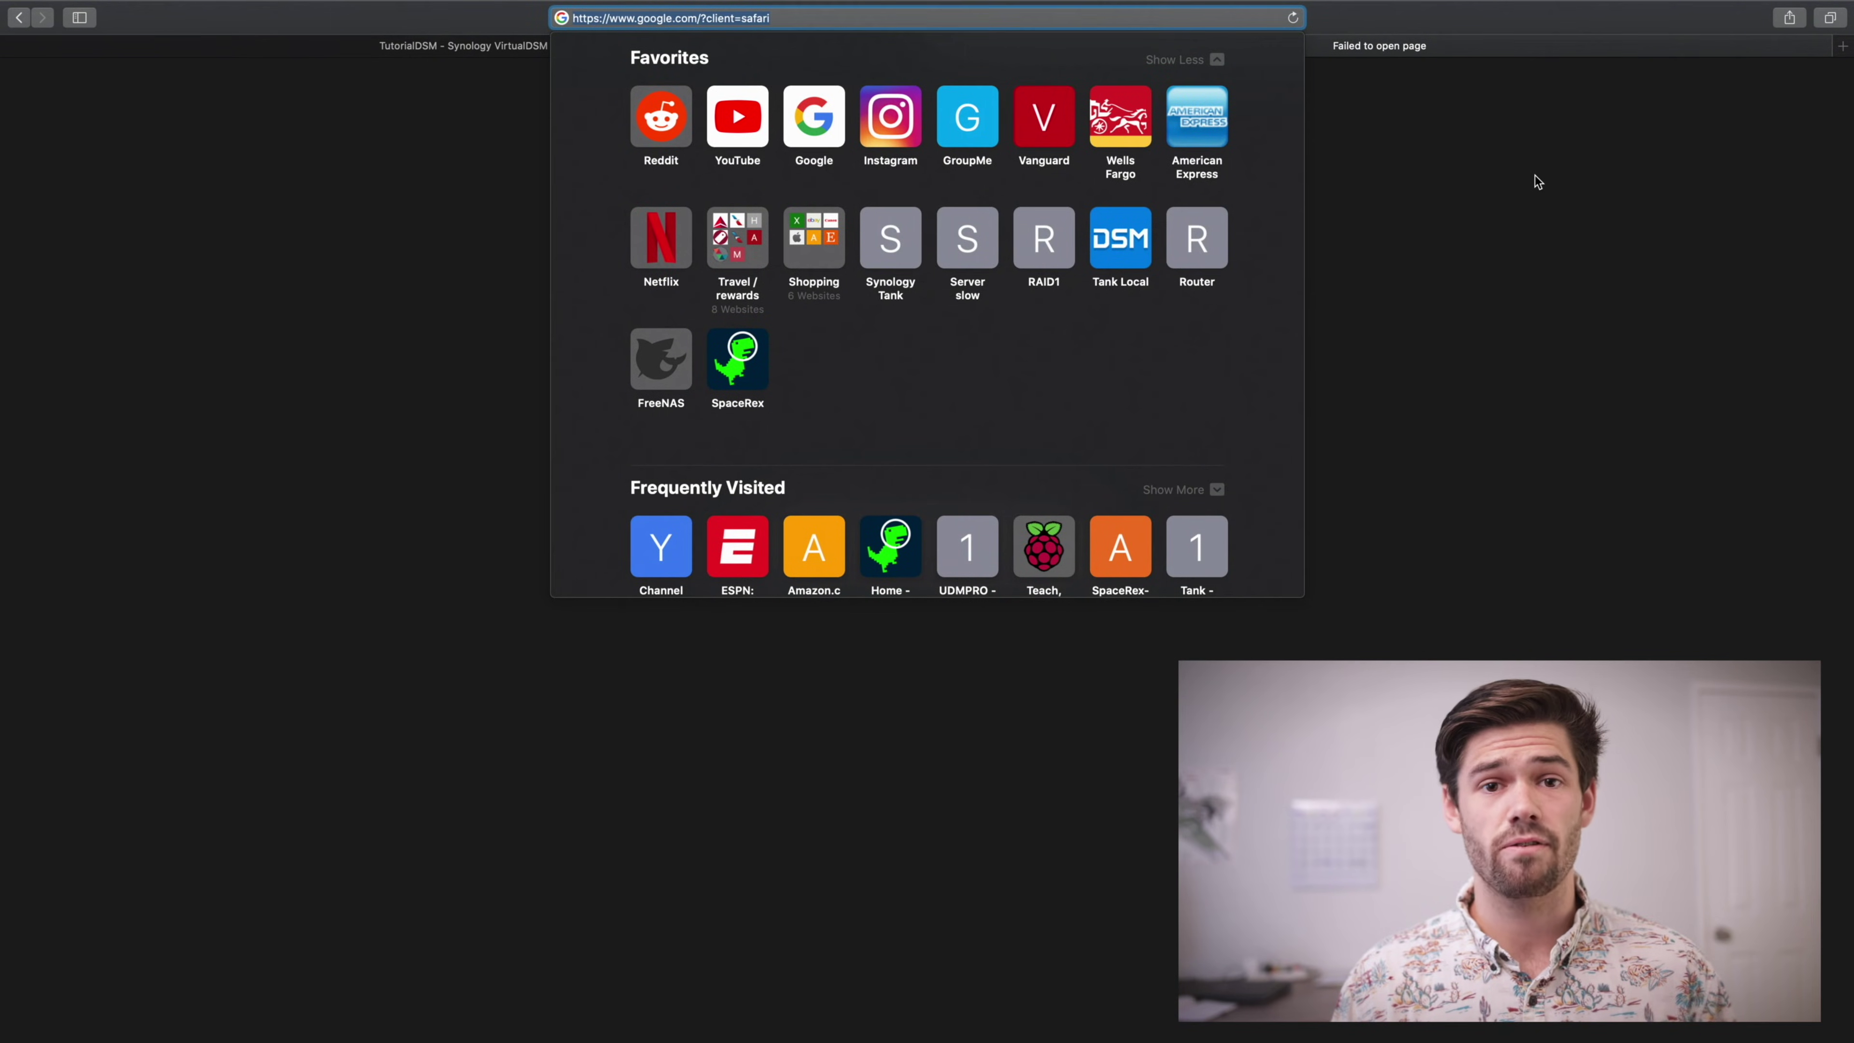
{"action": "key", "text": "Return"}
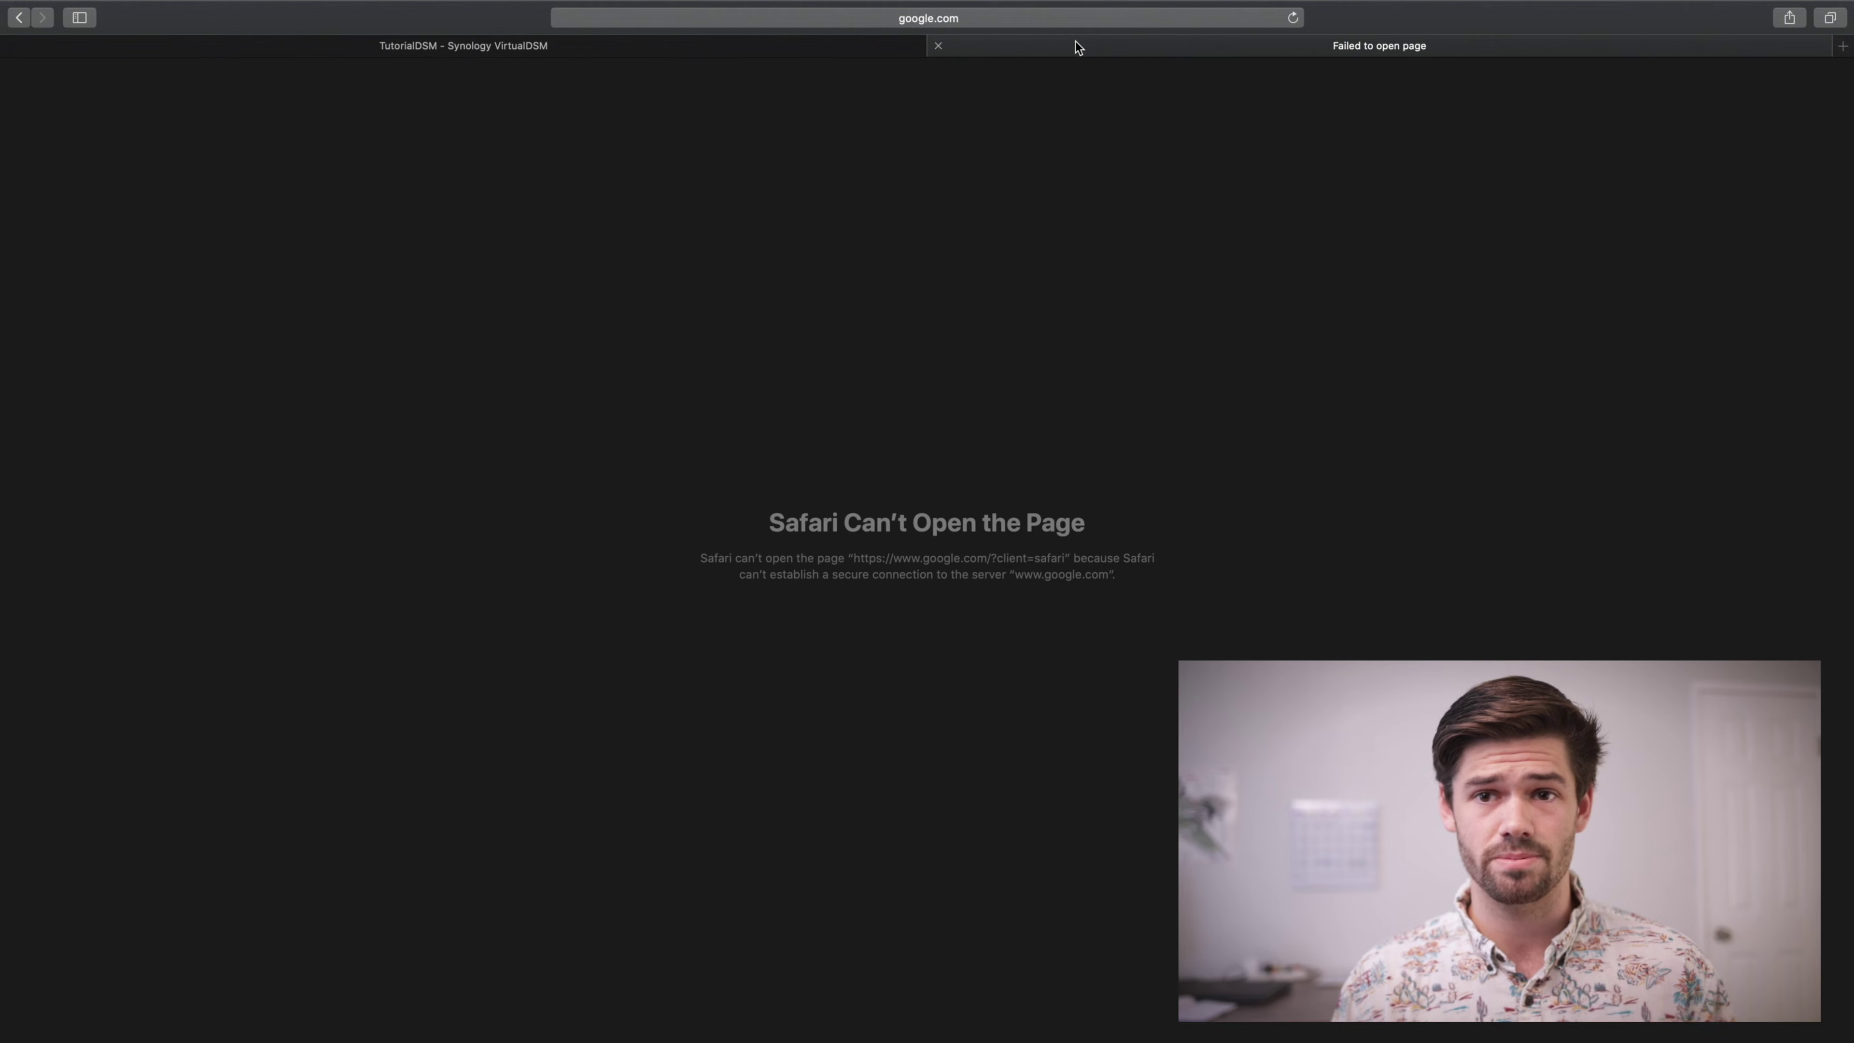
- Close the failed test tab and create master zone bla.com (master DNS 8.8.8.8) with a 10.0.2.10 A record
{"action": "key", "text": "super+w"}
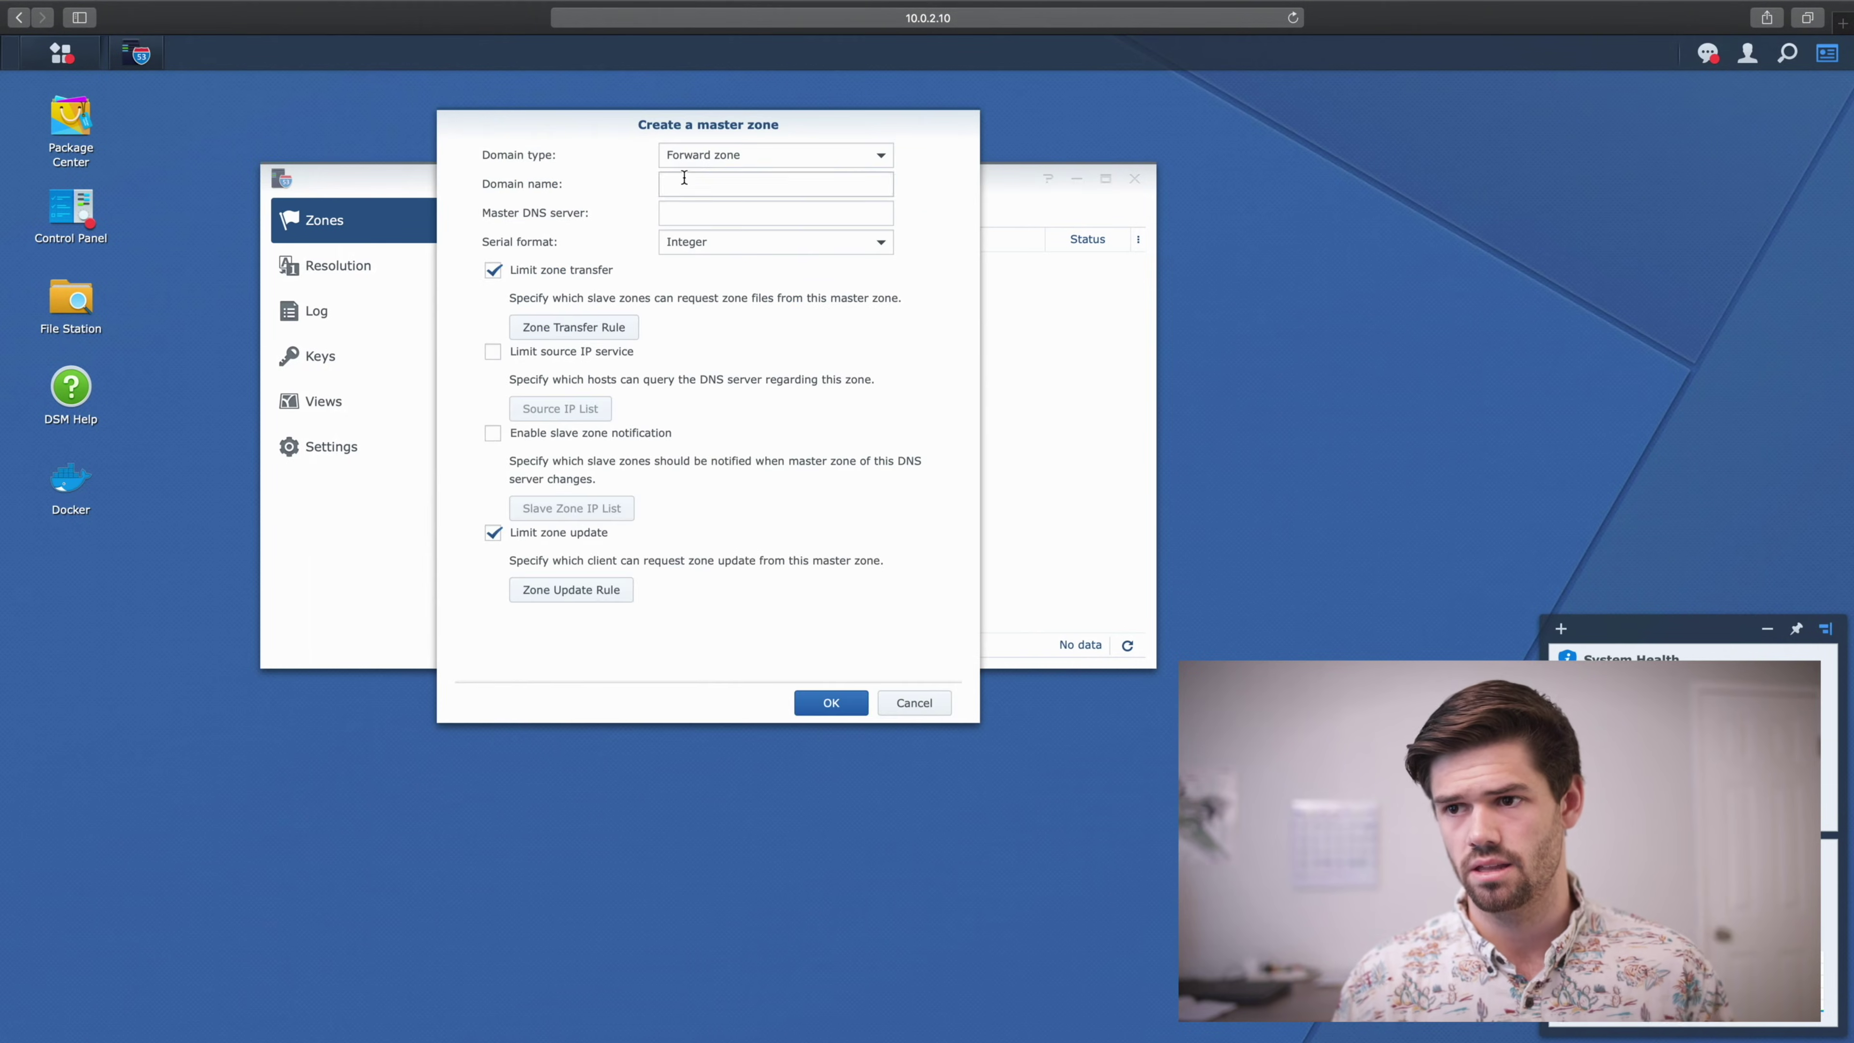
{"action": "type", "text": "bla.com"}
{"action": "key", "text": "Tab"}
{"action": "type", "text": "8.8.8.8"}
{"action": "left_click", "coordinate": [831, 706]}
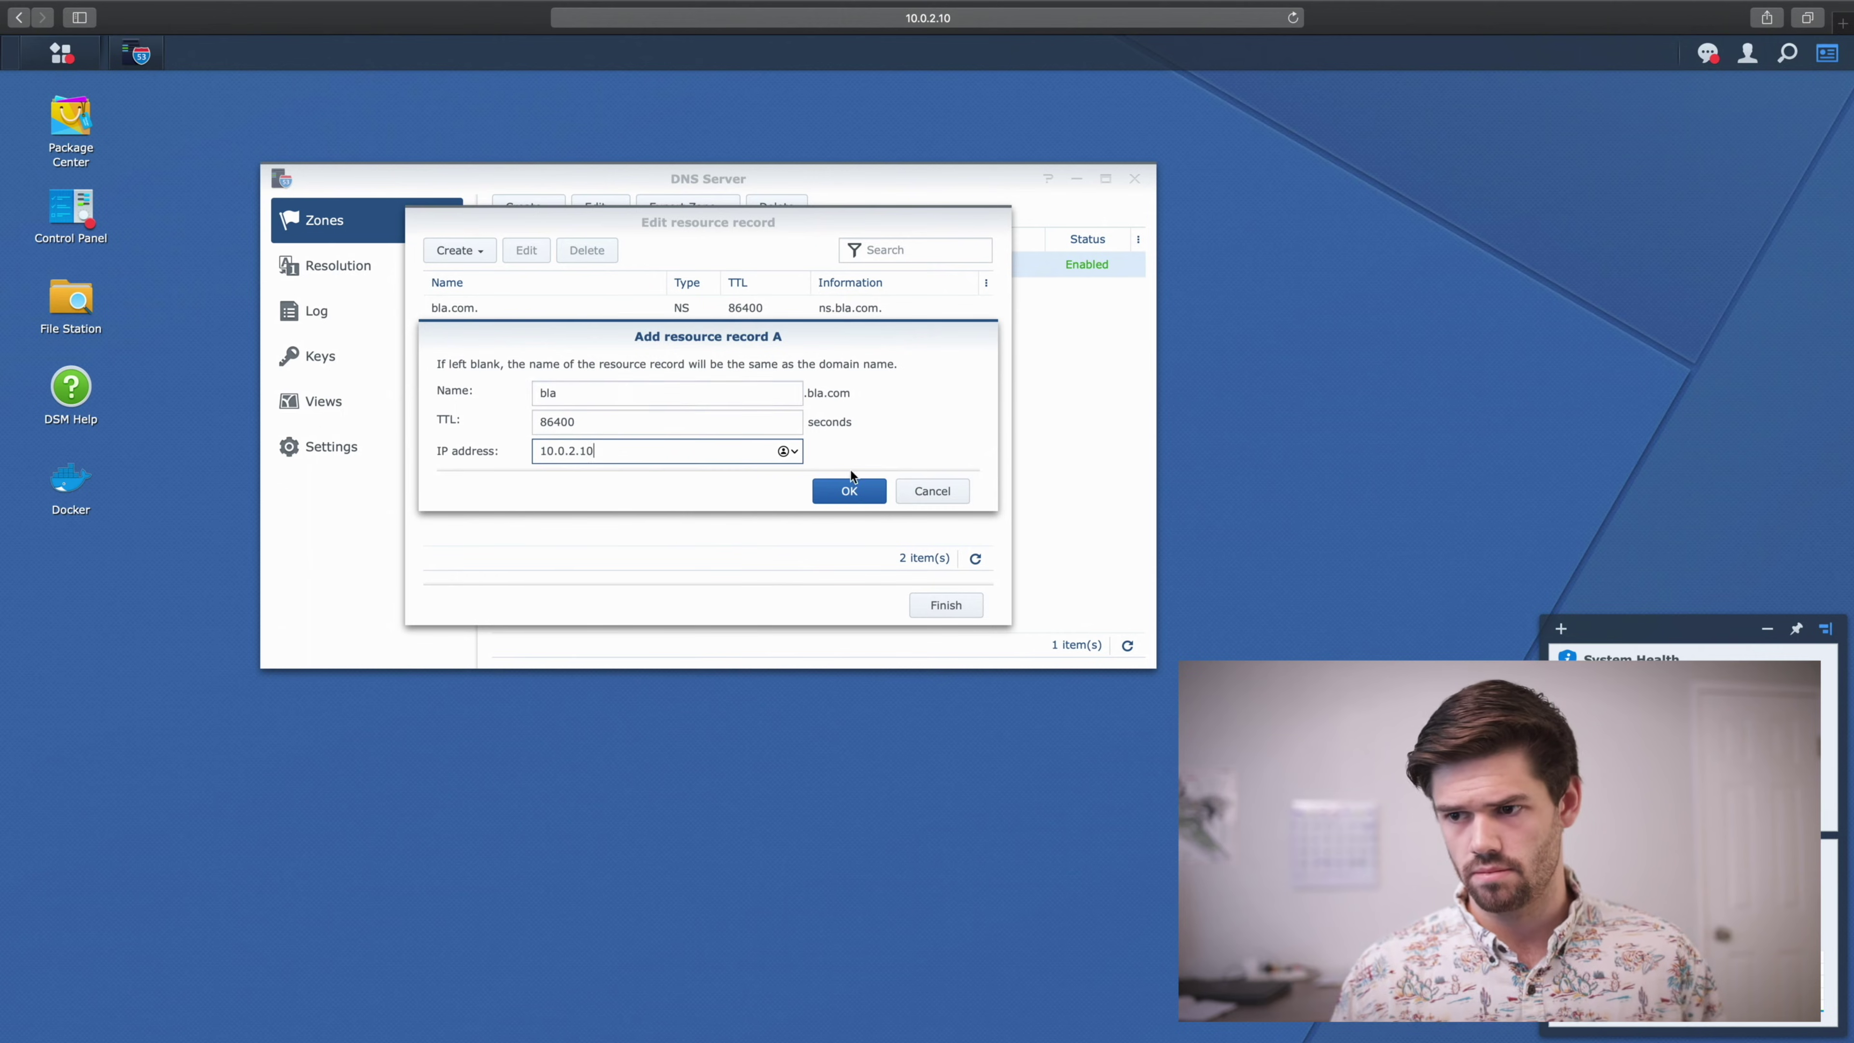
{"action": "left_click", "coordinate": [841, 489]}
{"action": "left_click", "coordinate": [946, 603]}
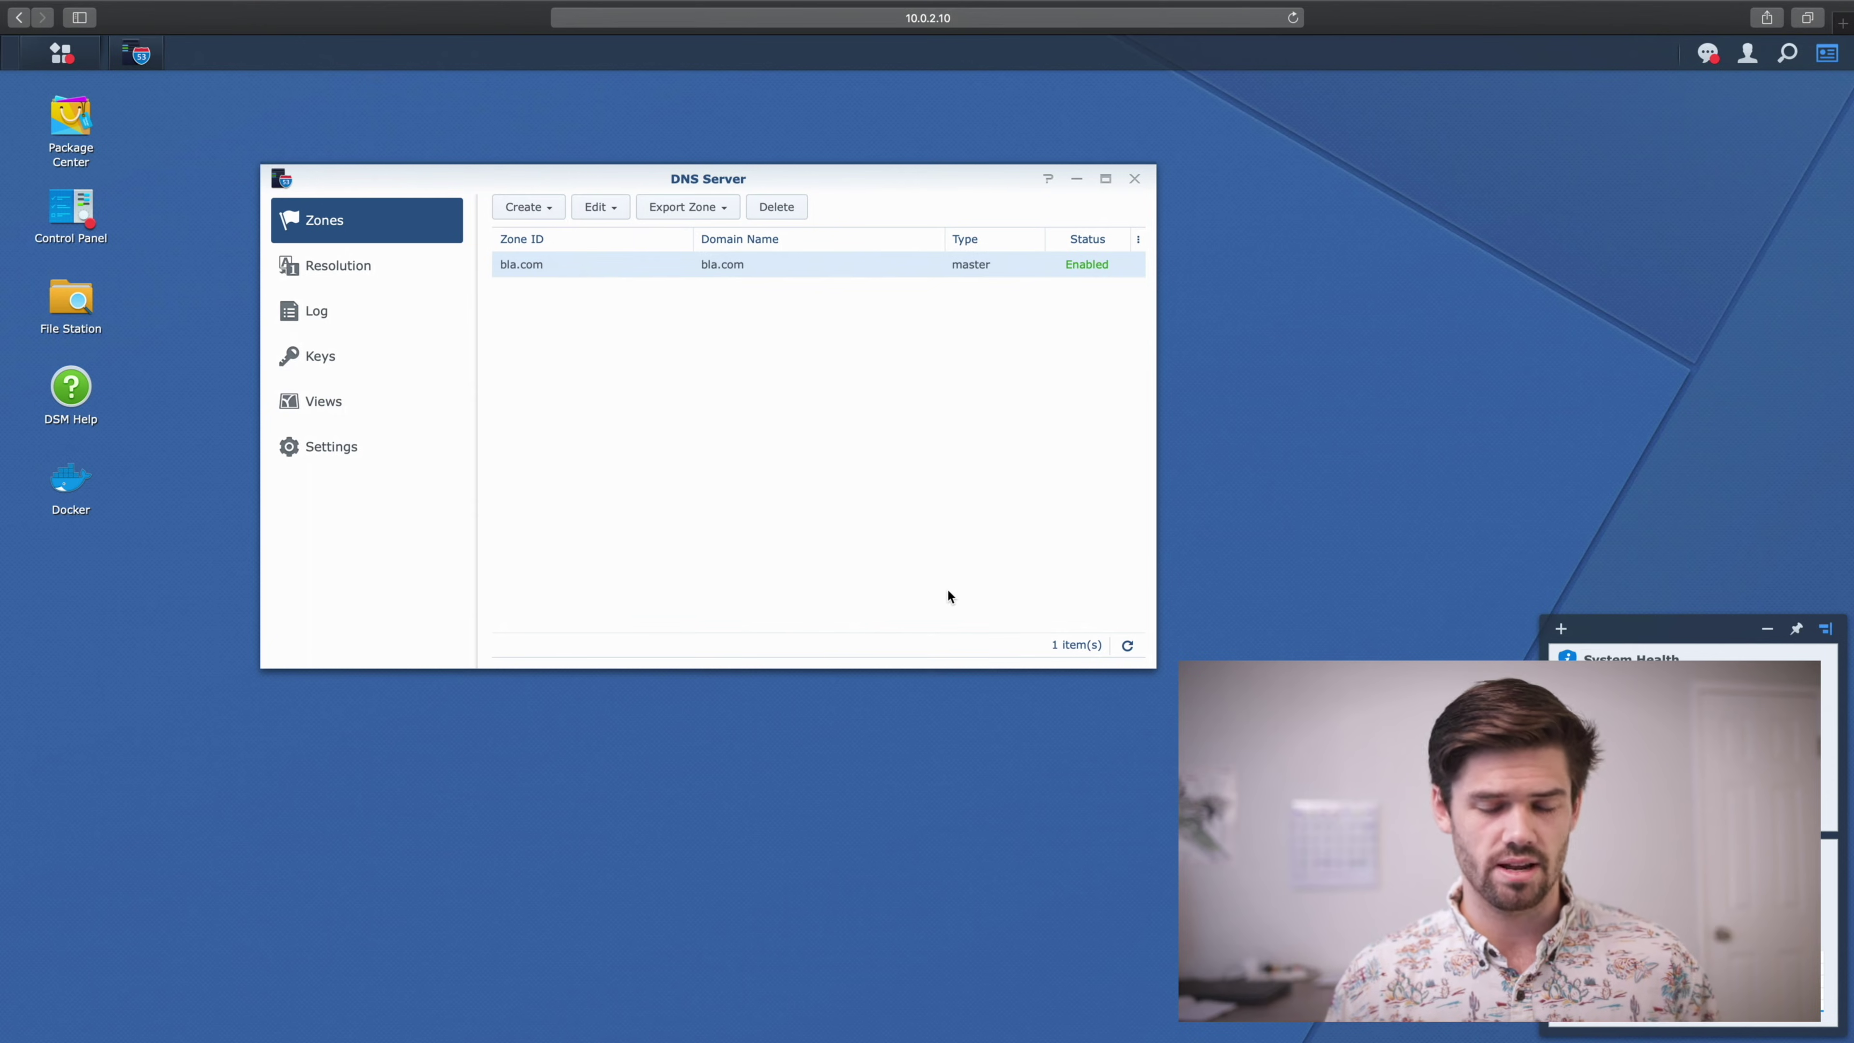
{"action": "key", "text": "super+t"}
{"action": "type", "text": "www"}
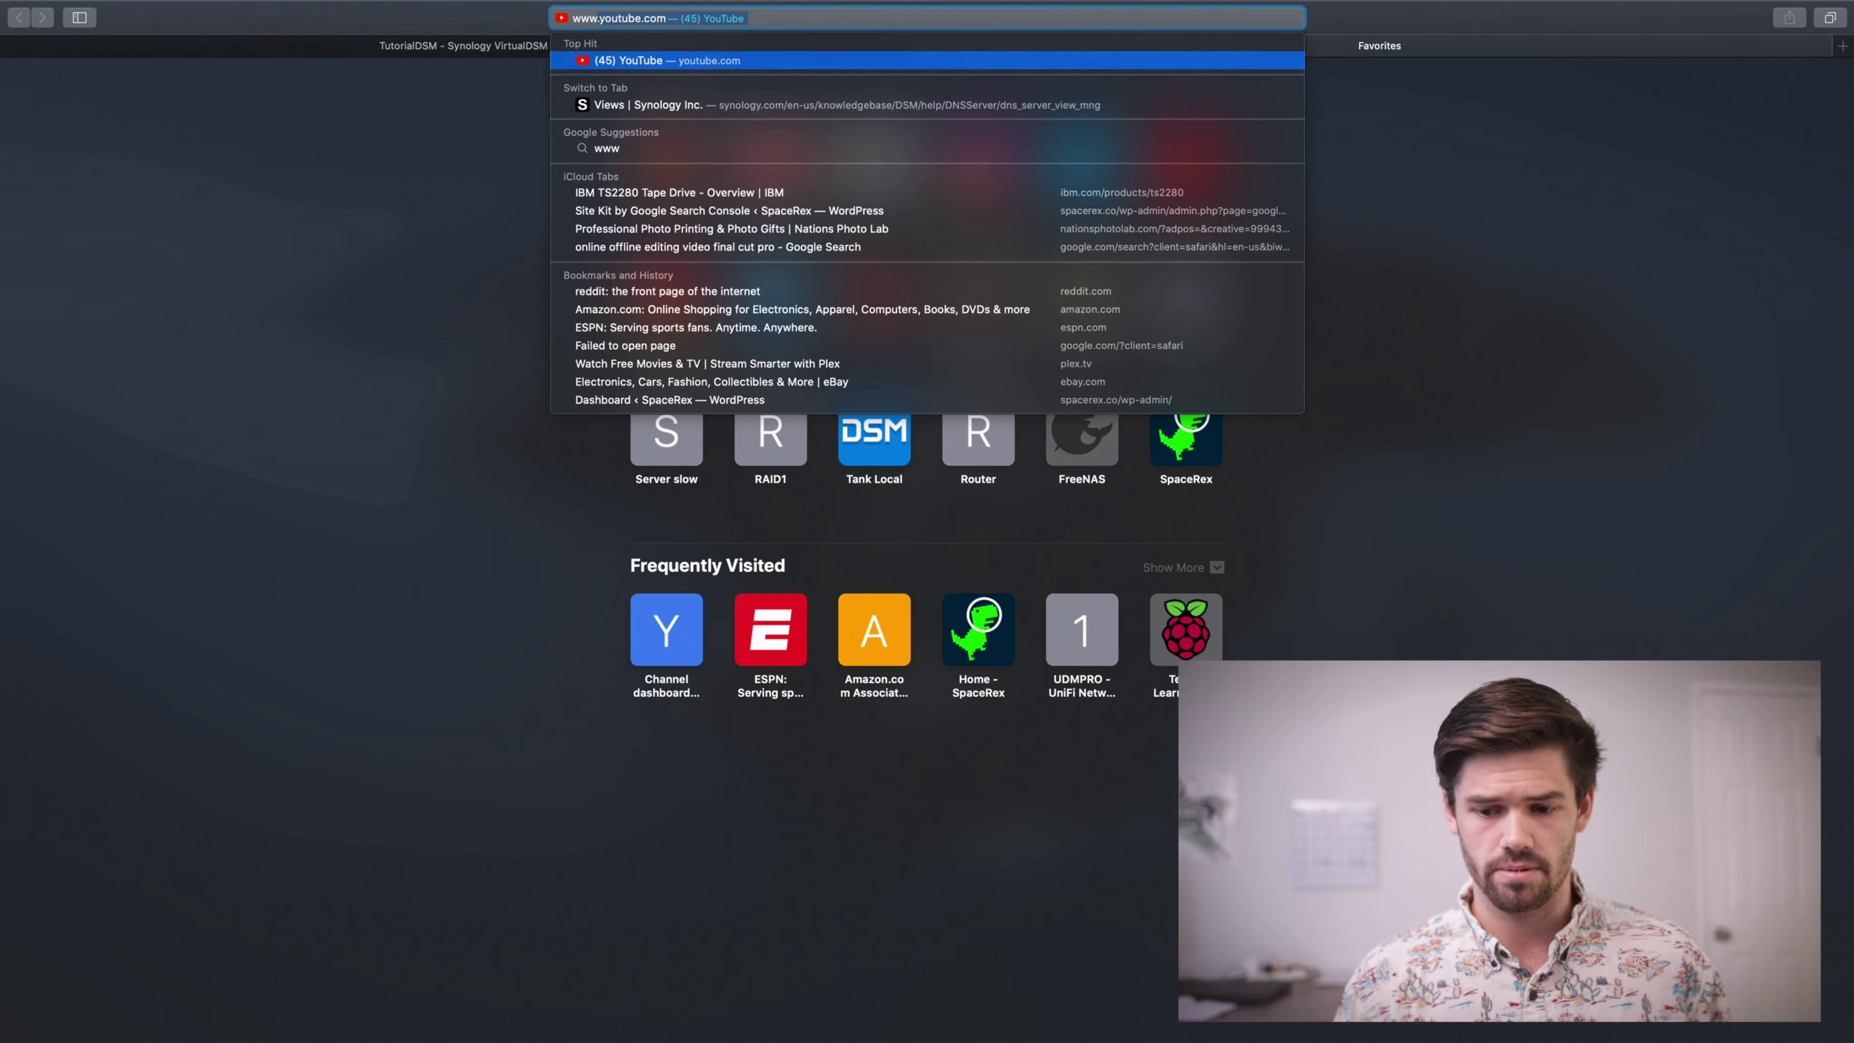
{"action": "type", "text": ".bla.com"}
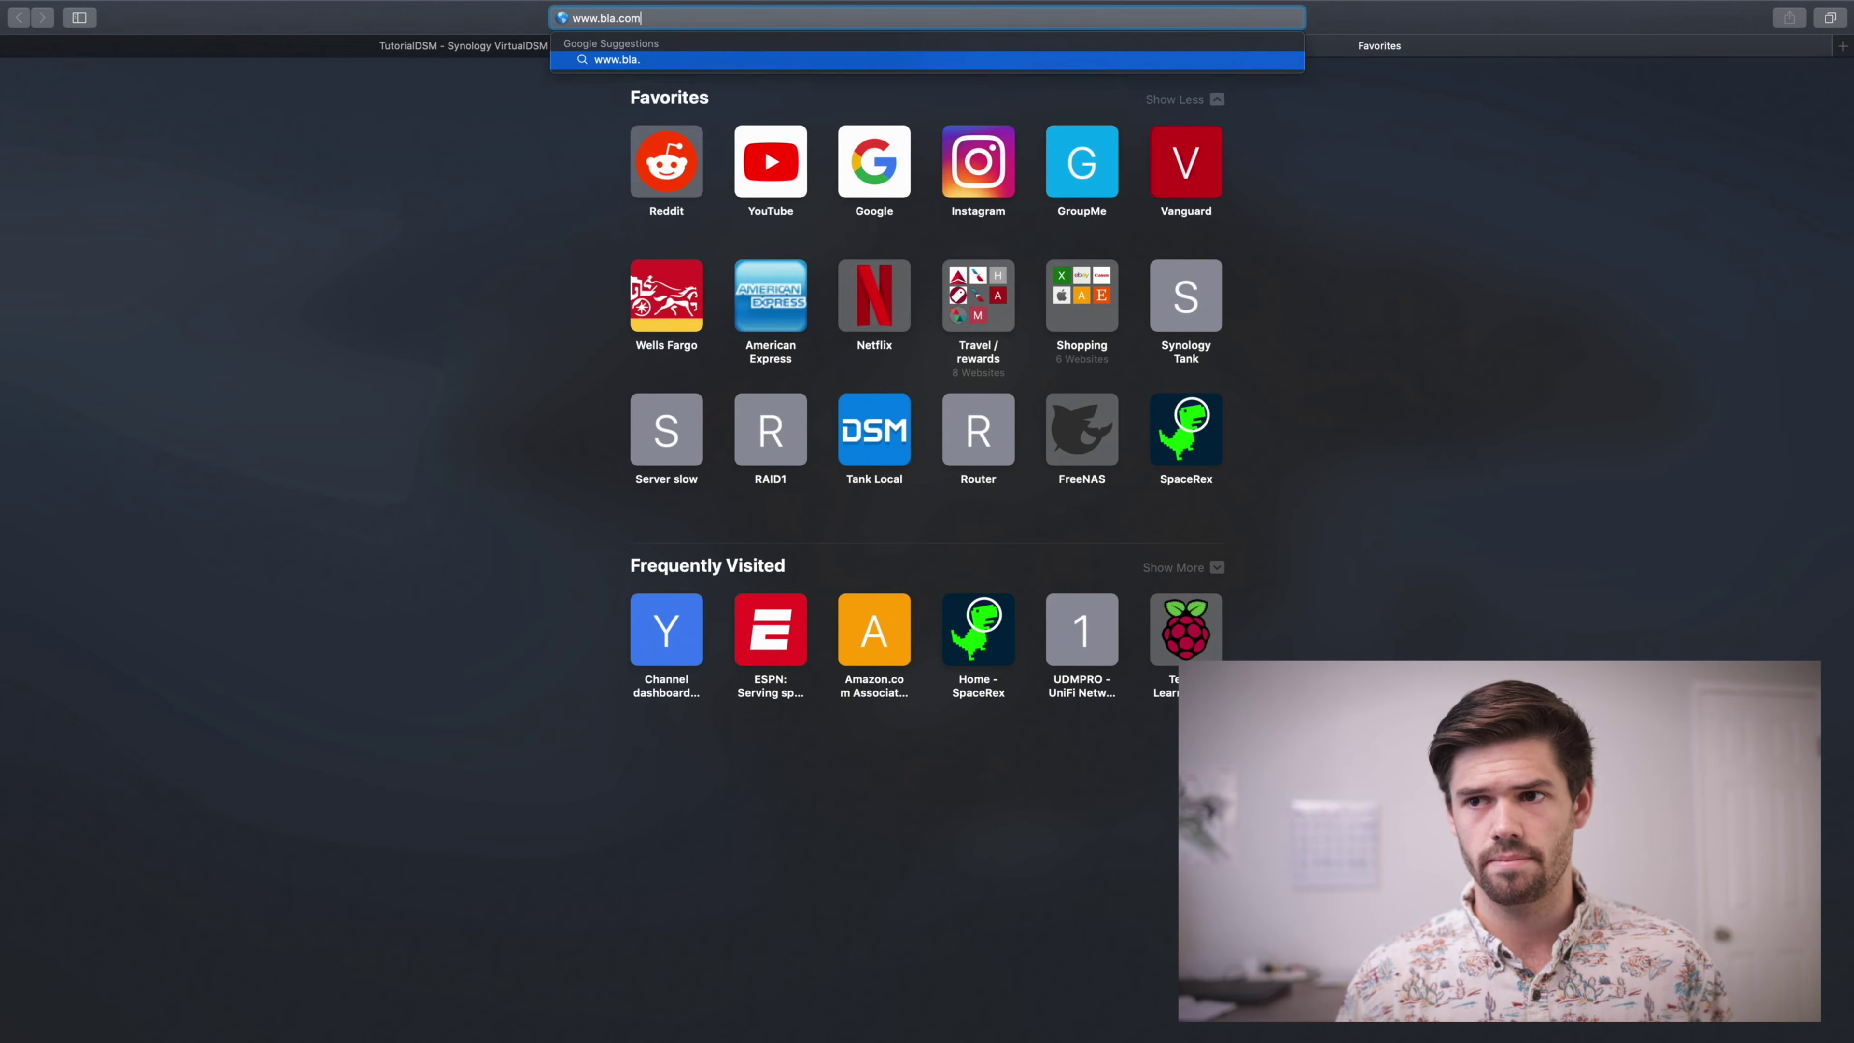
{"action": "key", "text": "Return"}
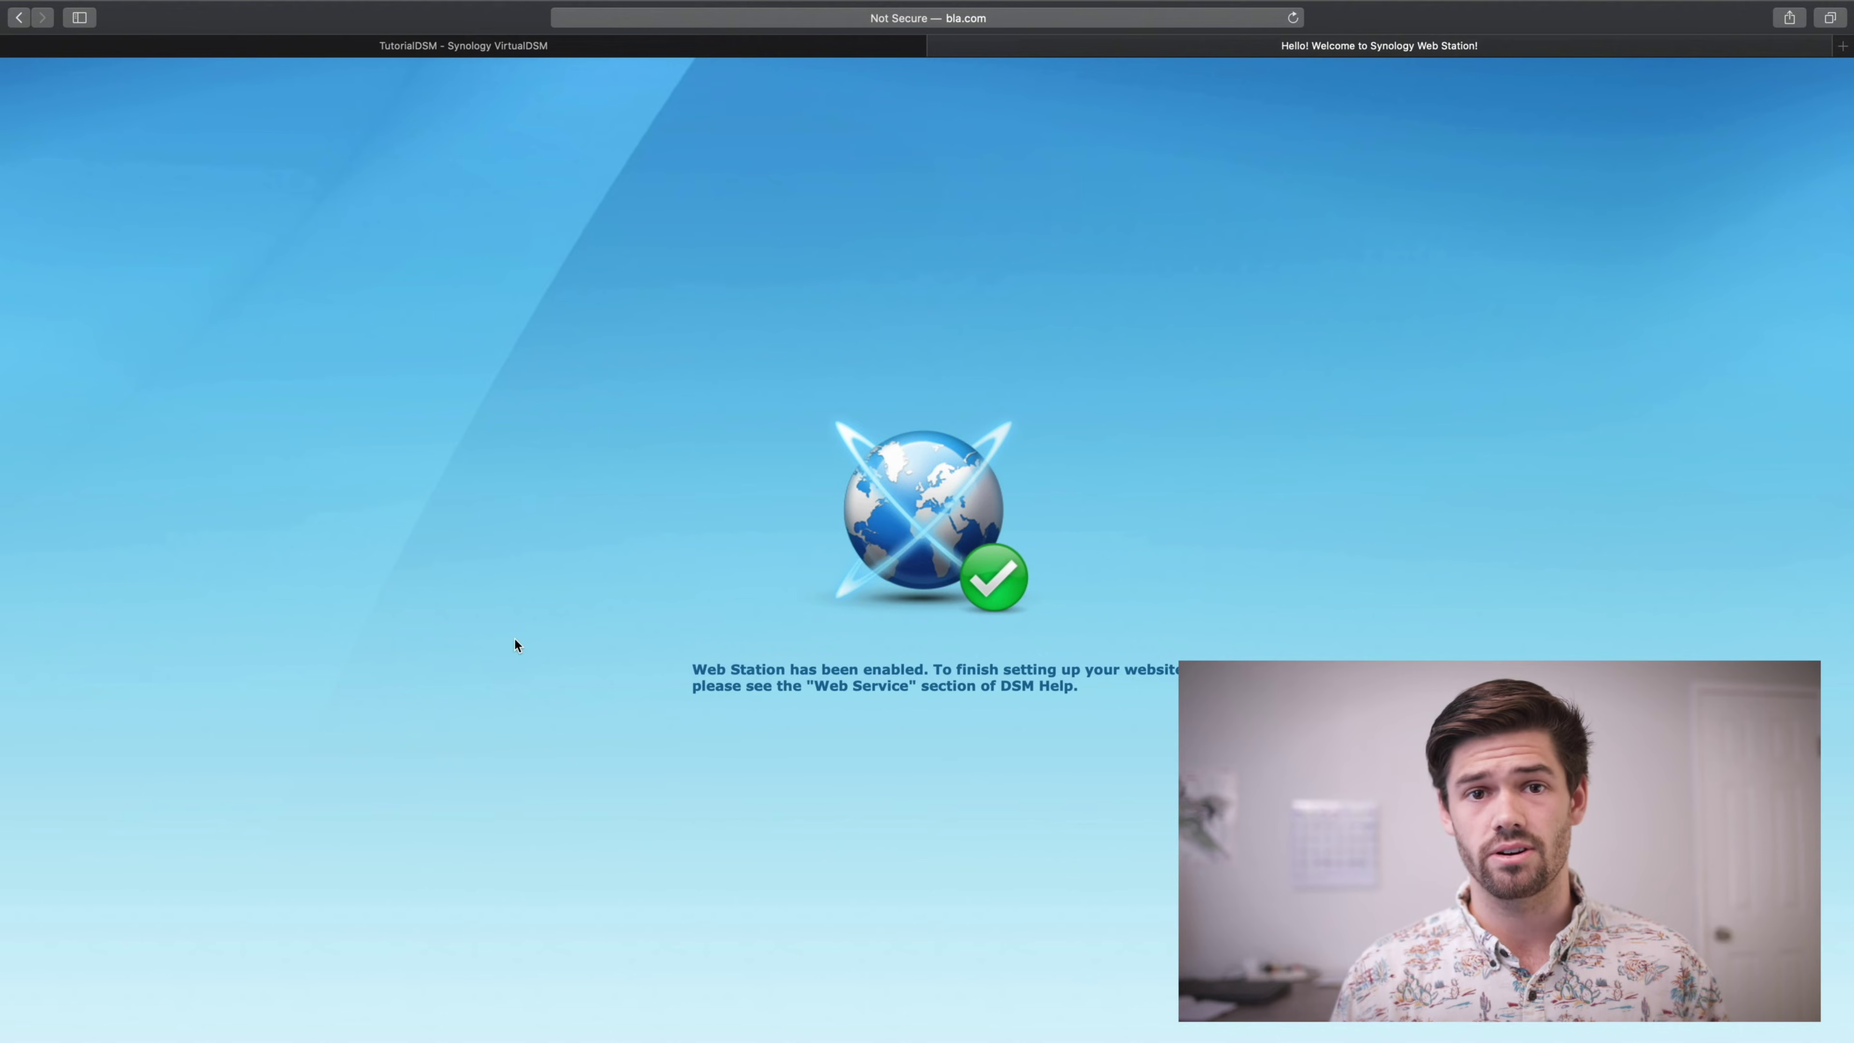
{"action": "mouse_move", "coordinate": [1073, 3]}
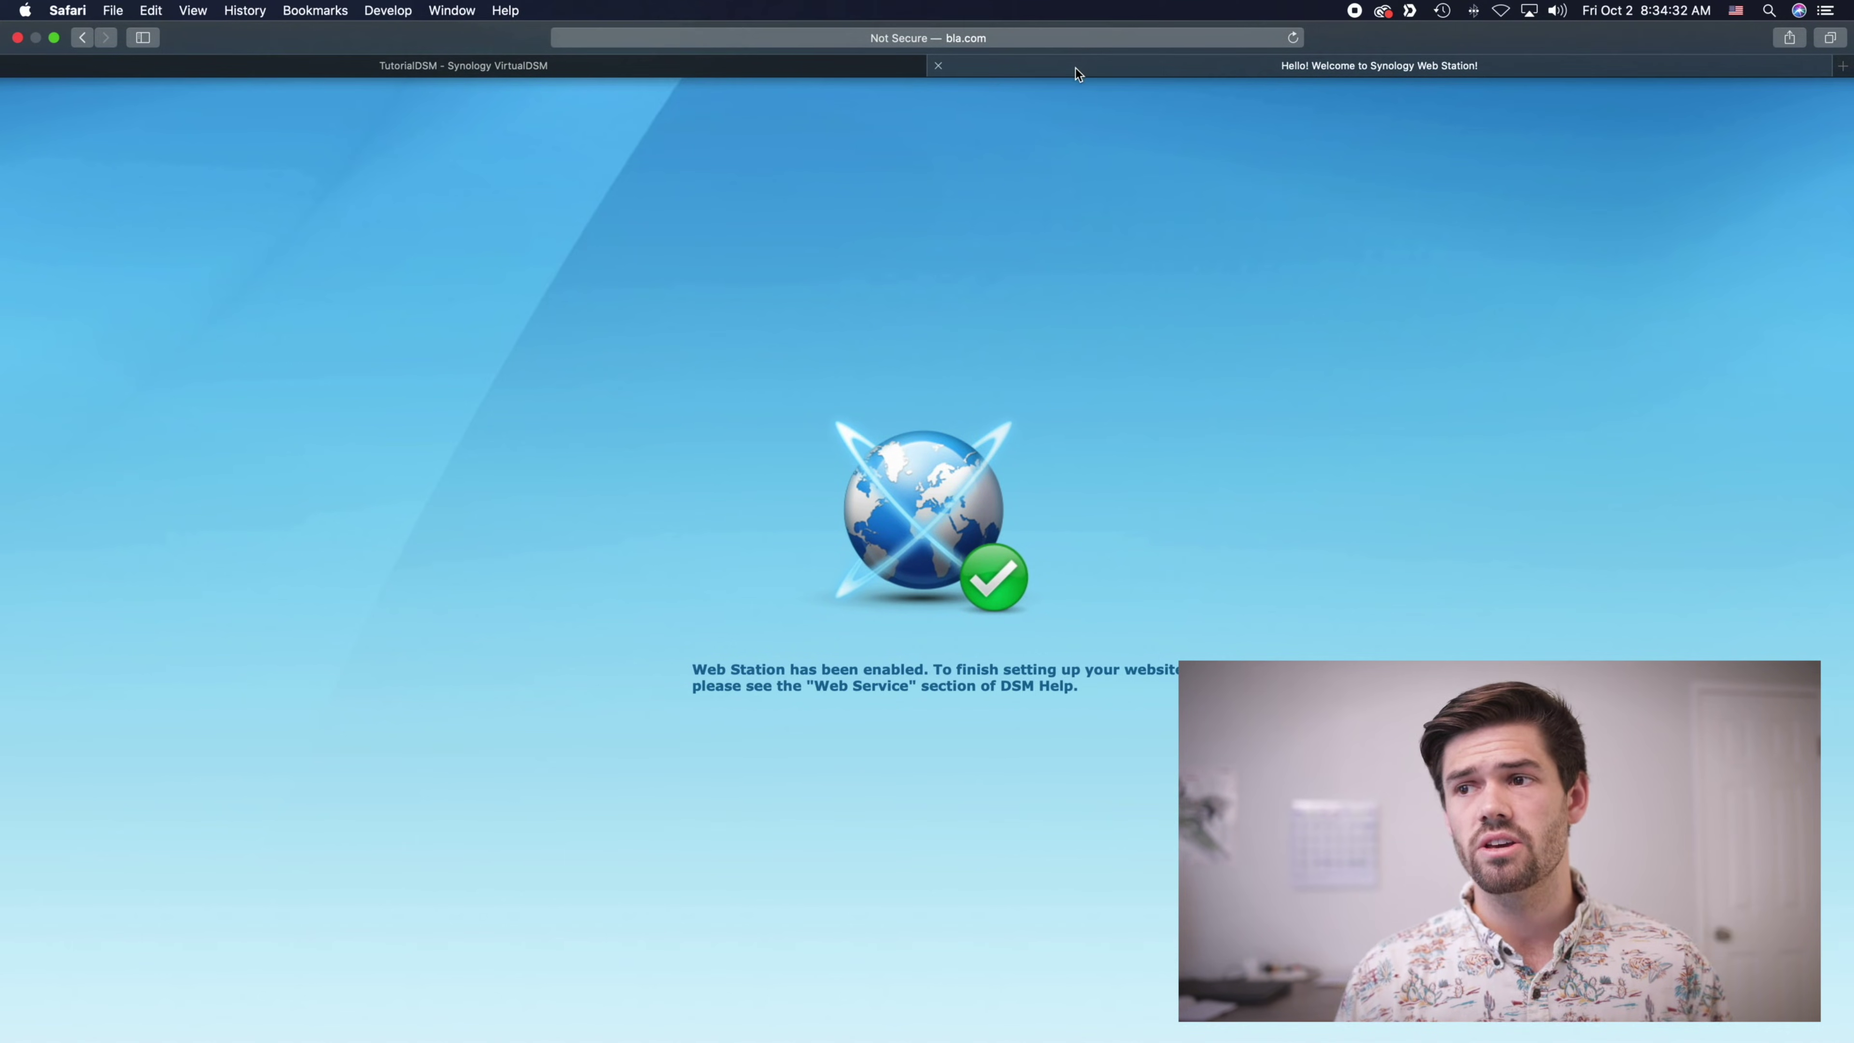
{"action": "key", "text": "super+w"}
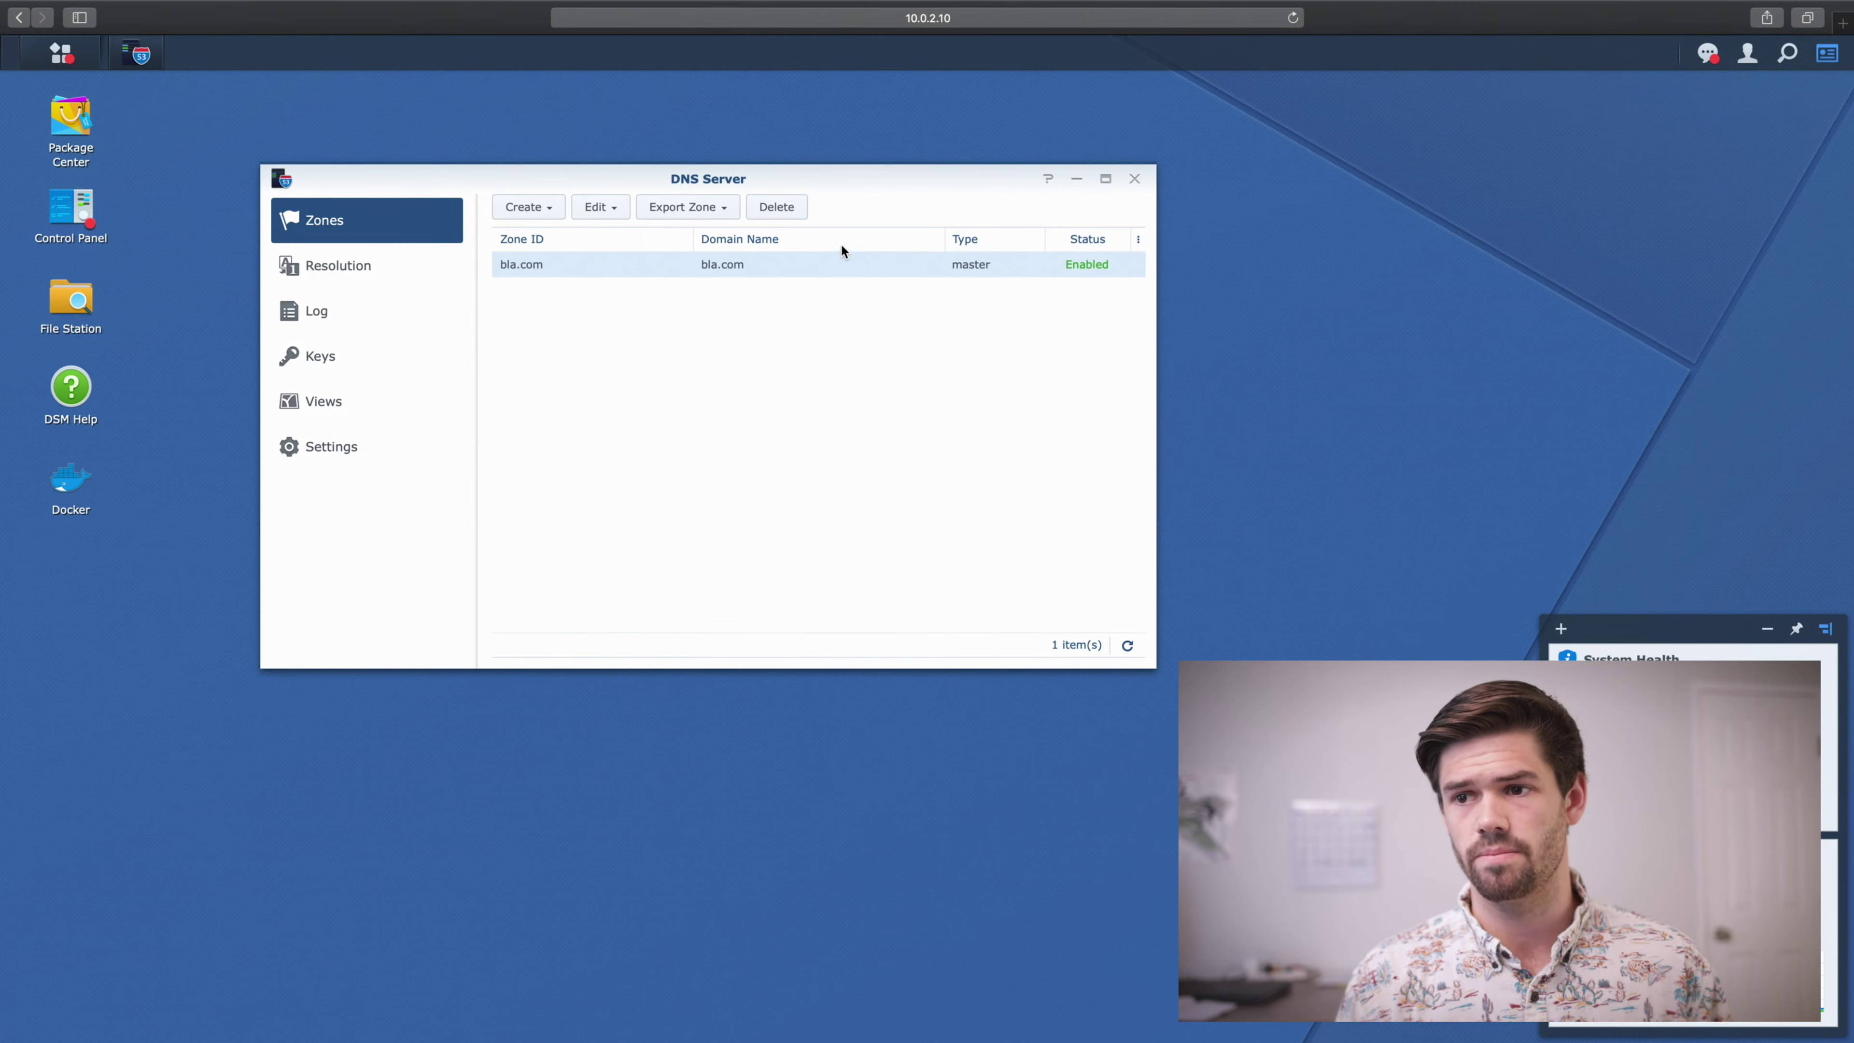
- Delete the old bla.com zone and begin creating a new master zone
{"action": "left_click", "coordinate": [776, 206]}
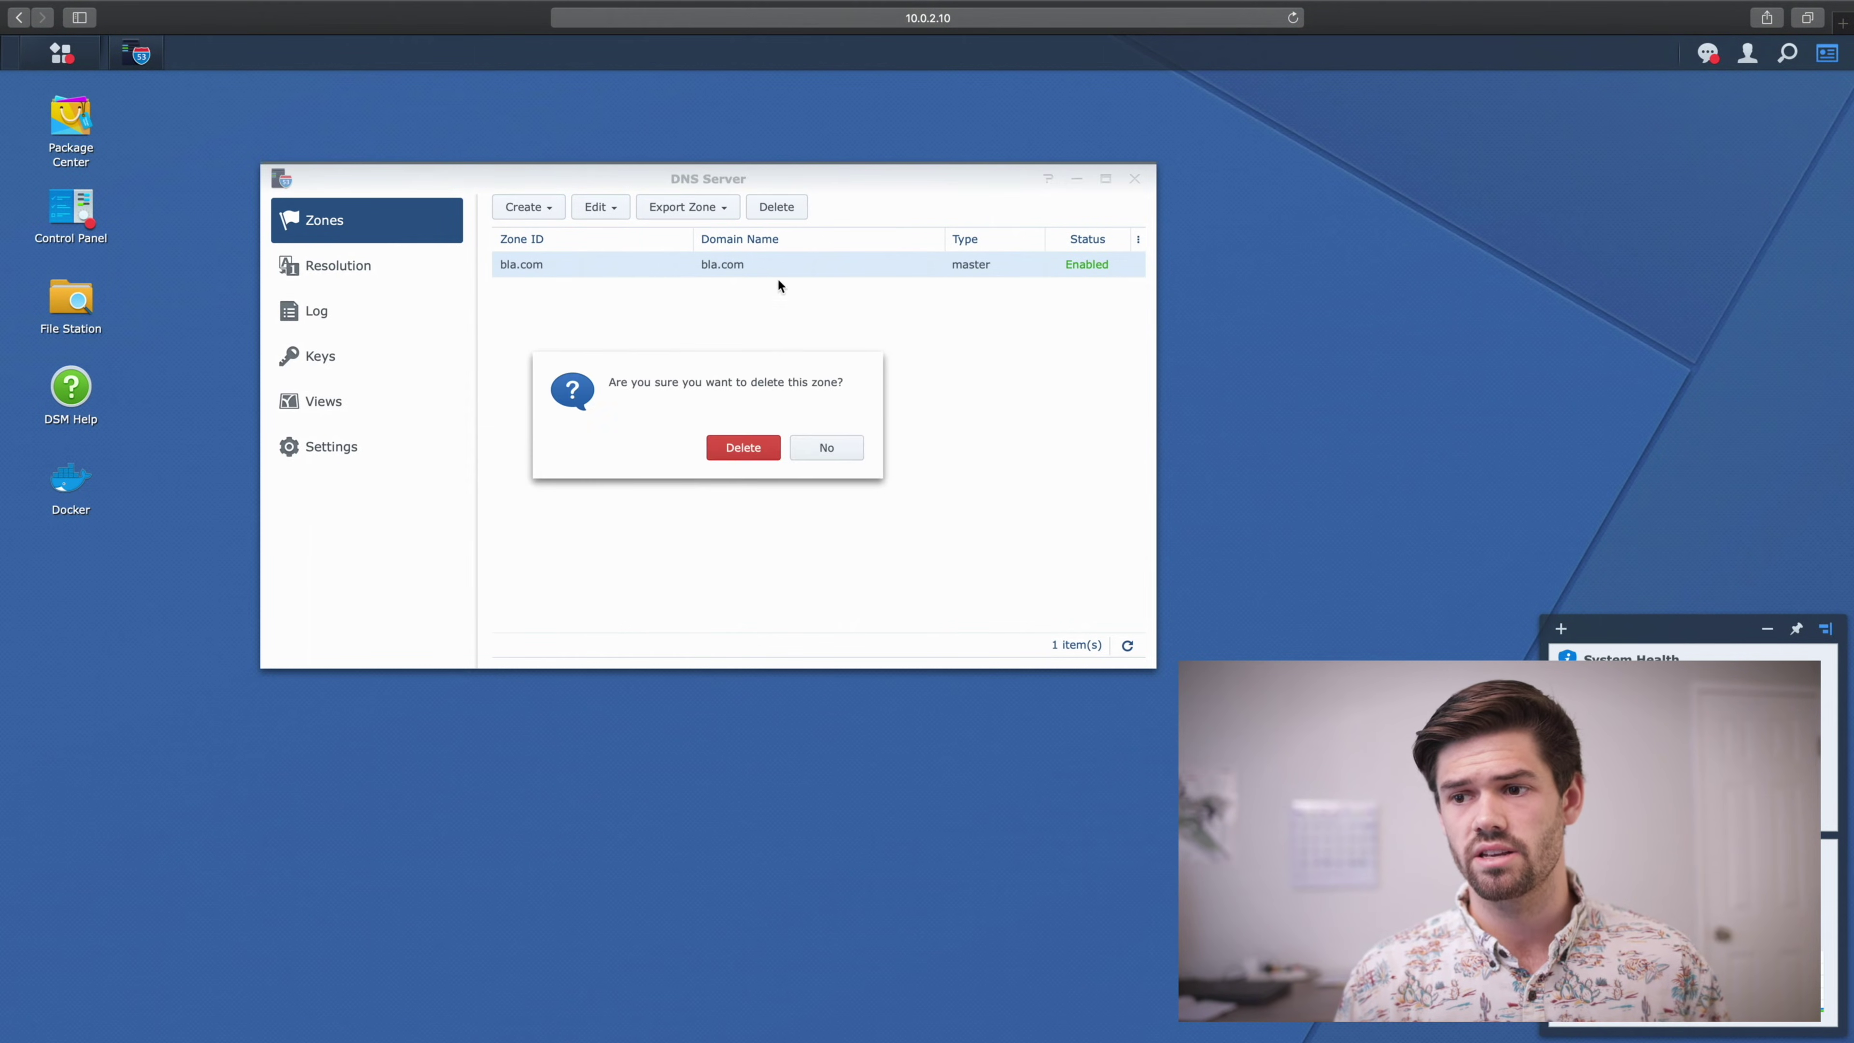
{"action": "left_click", "coordinate": [763, 447]}
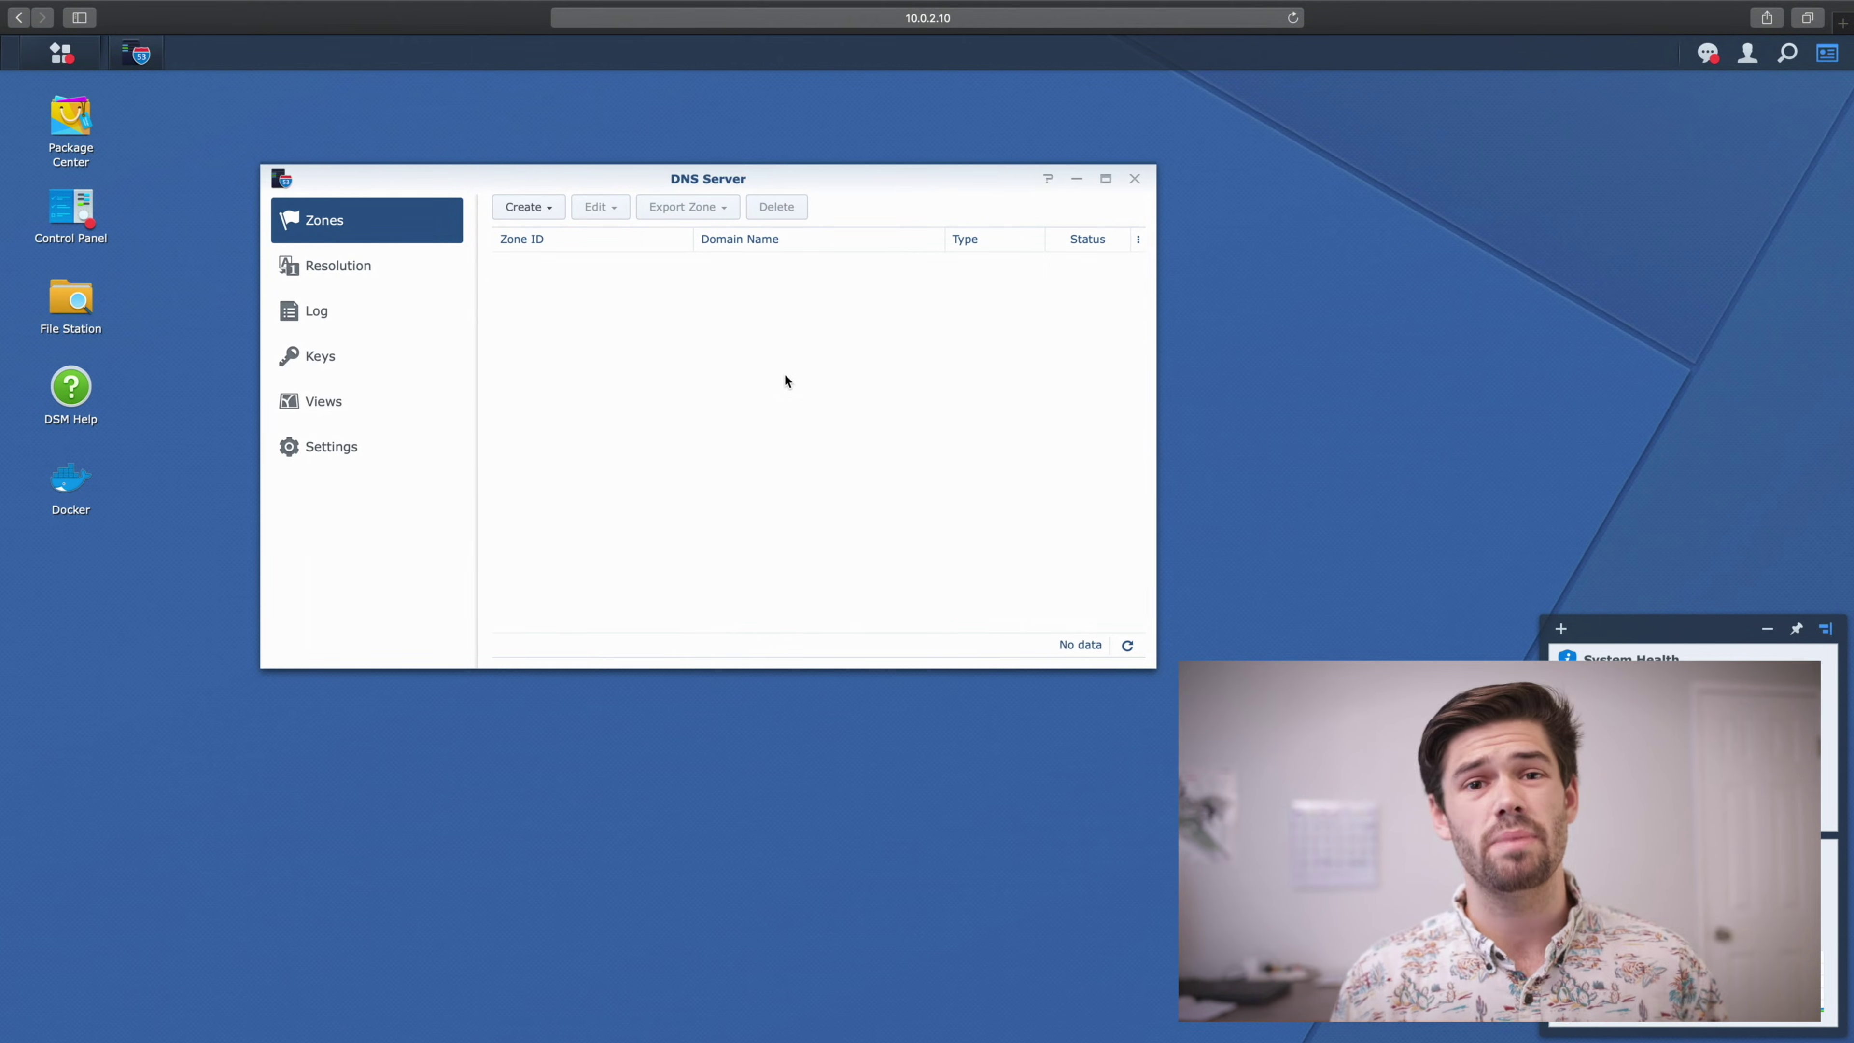
{"action": "left_click", "coordinate": [526, 206]}
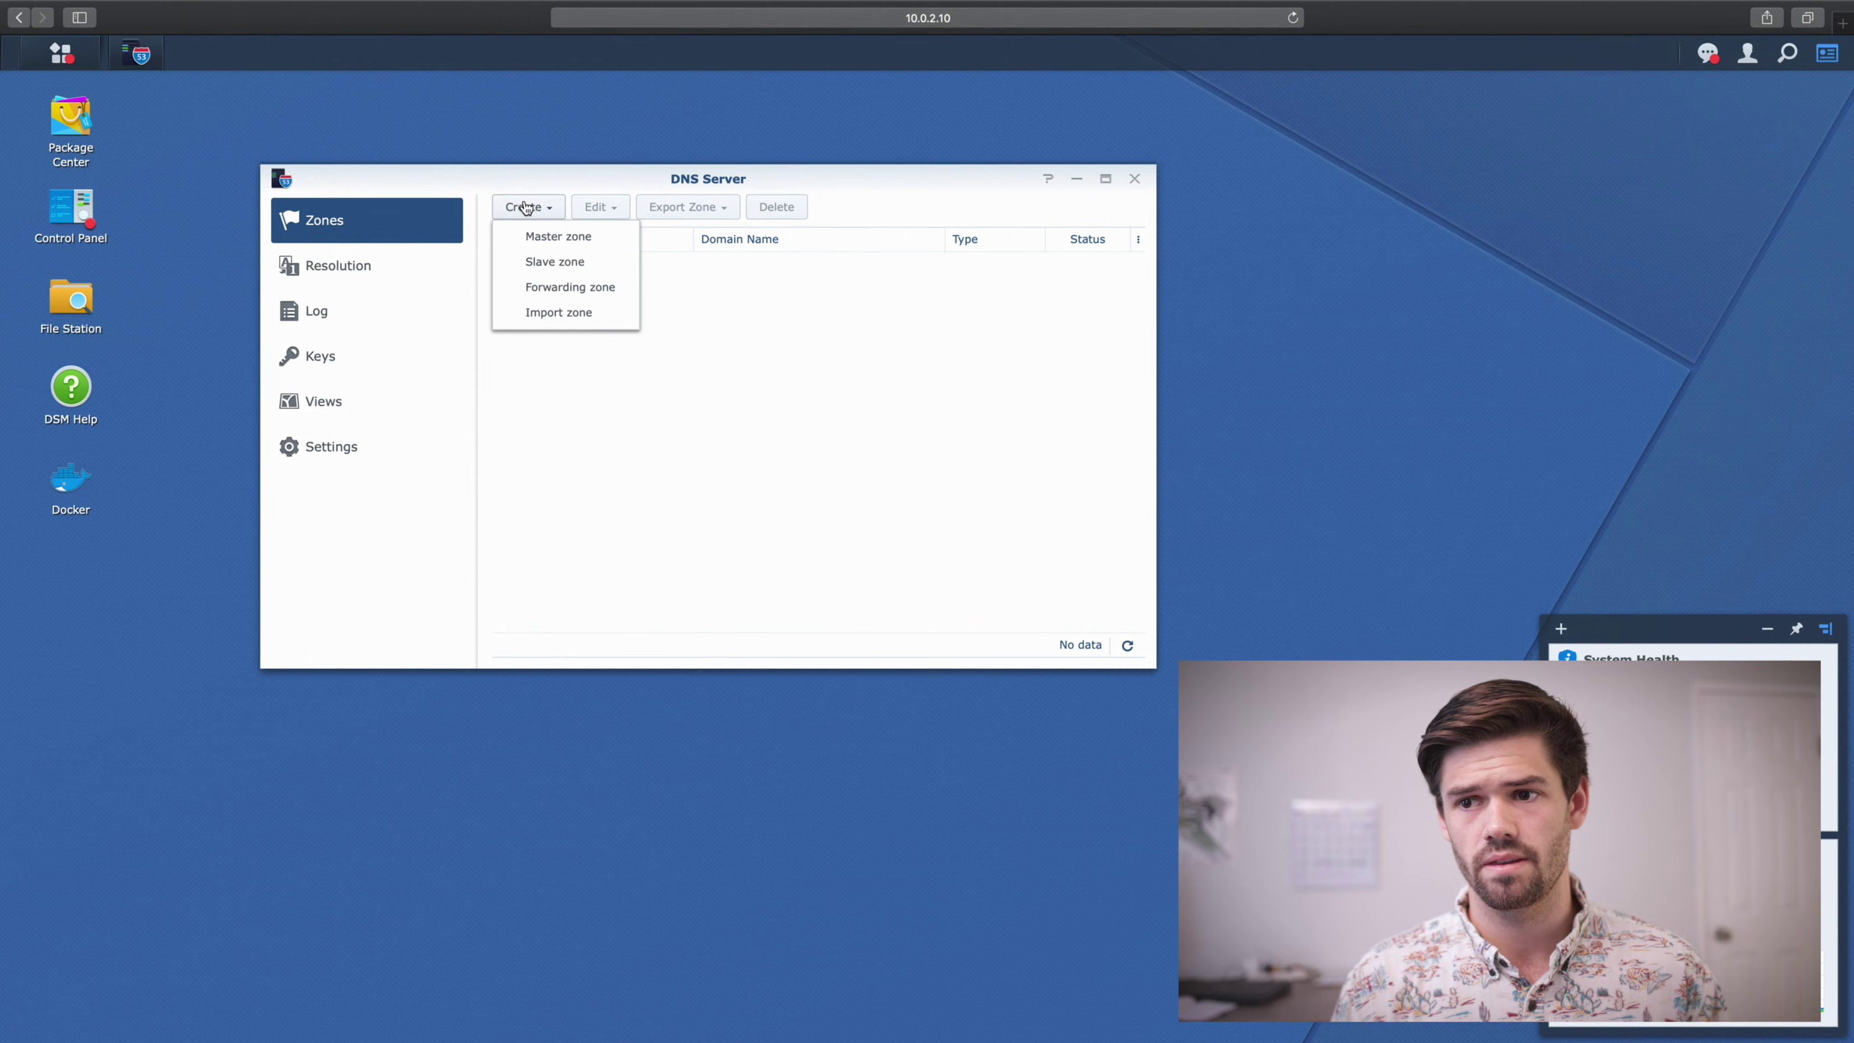
{"action": "left_click", "coordinate": [533, 237]}
- Enter spacerex.co as the domain name and 8.8.8.8 as the master DNS server
{"action": "left_click", "coordinate": [741, 193]}
{"action": "type", "text": "spacerex.co"}
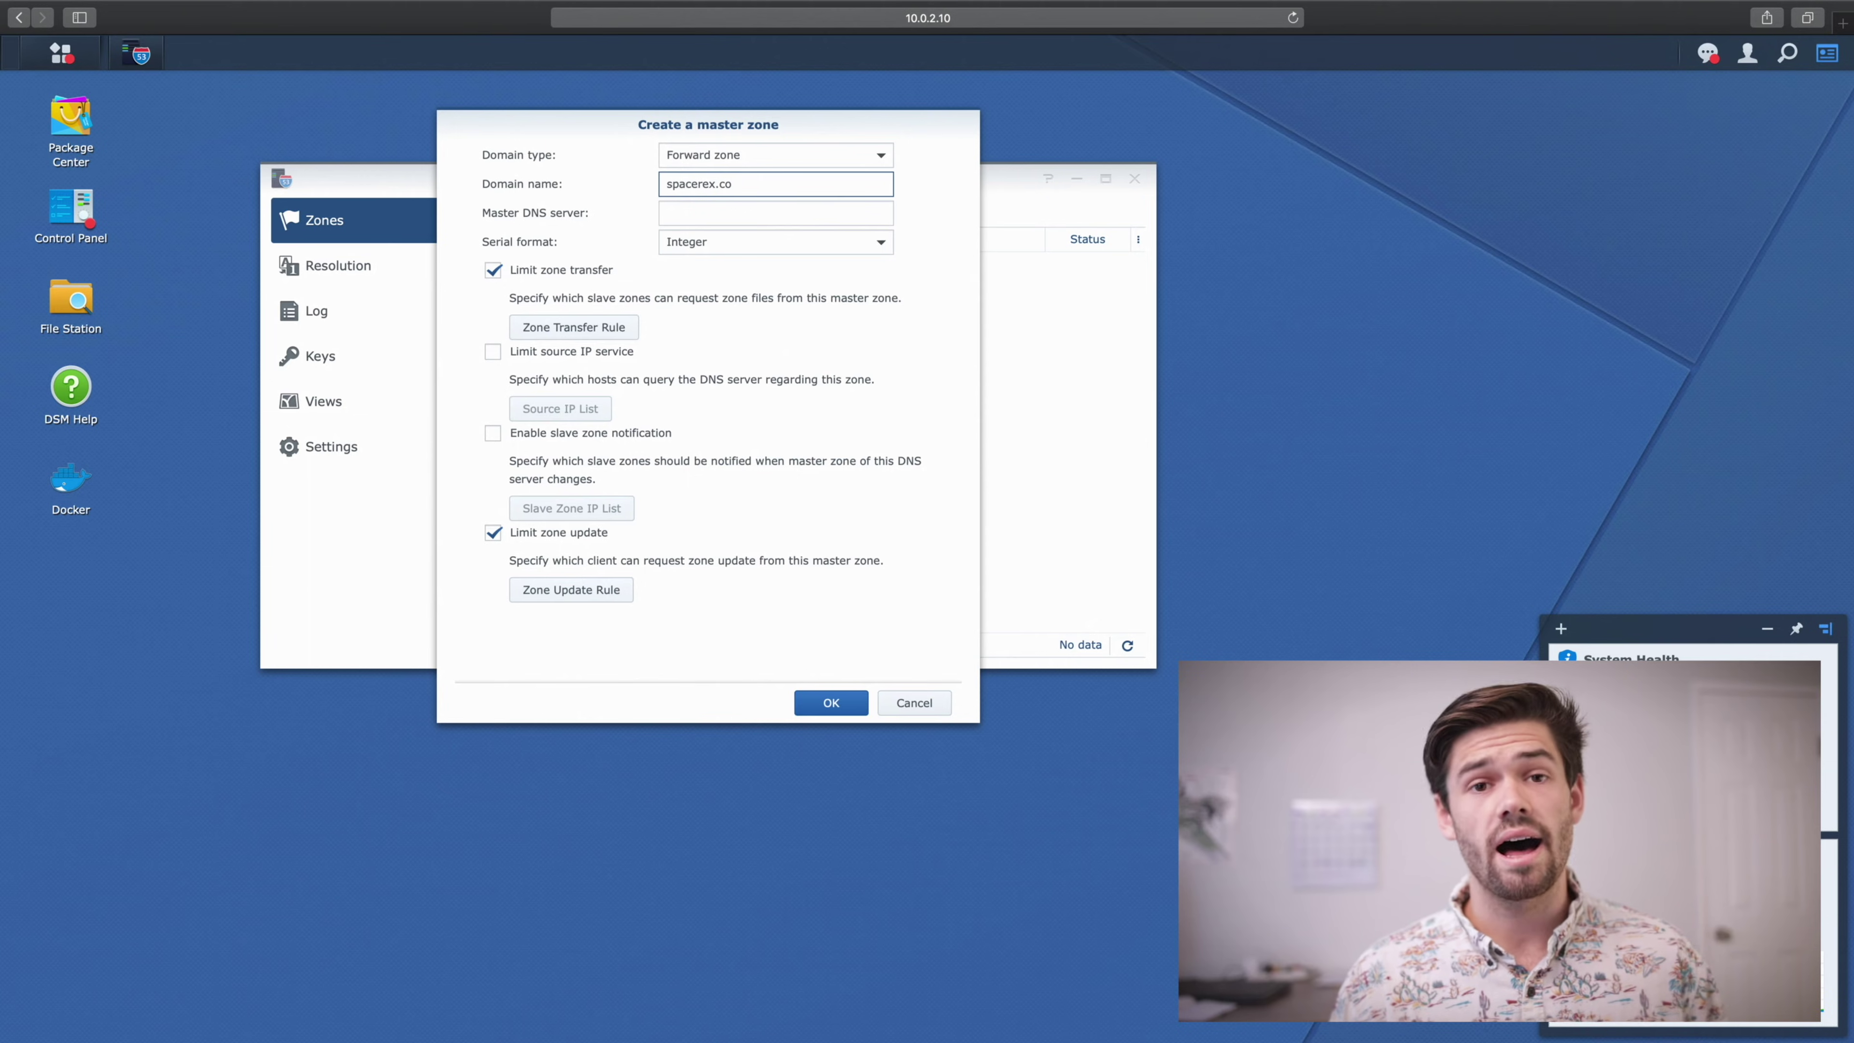
{"action": "left_click", "coordinate": [775, 213]}
{"action": "type", "text": "8.8.8.8"}
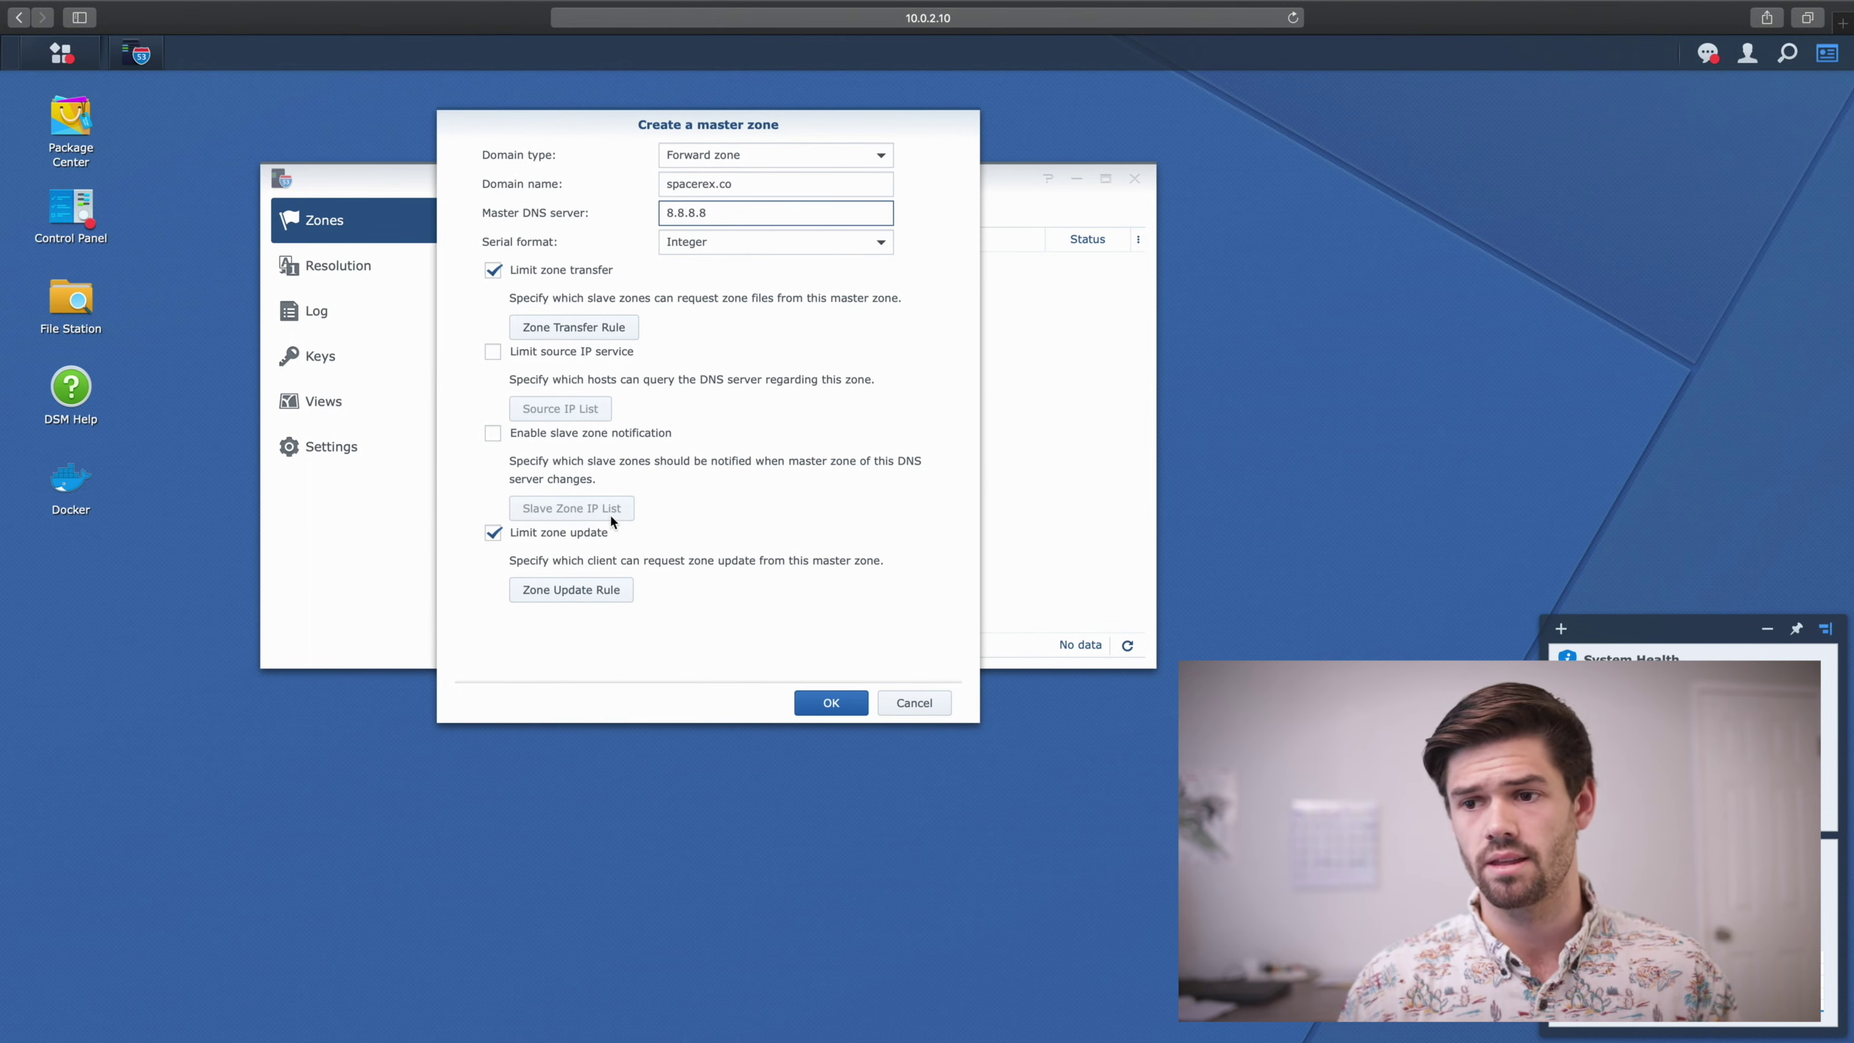
- Confirm the spacerex.co master zone and start a new A record in its records
{"action": "left_click", "coordinate": [809, 704]}
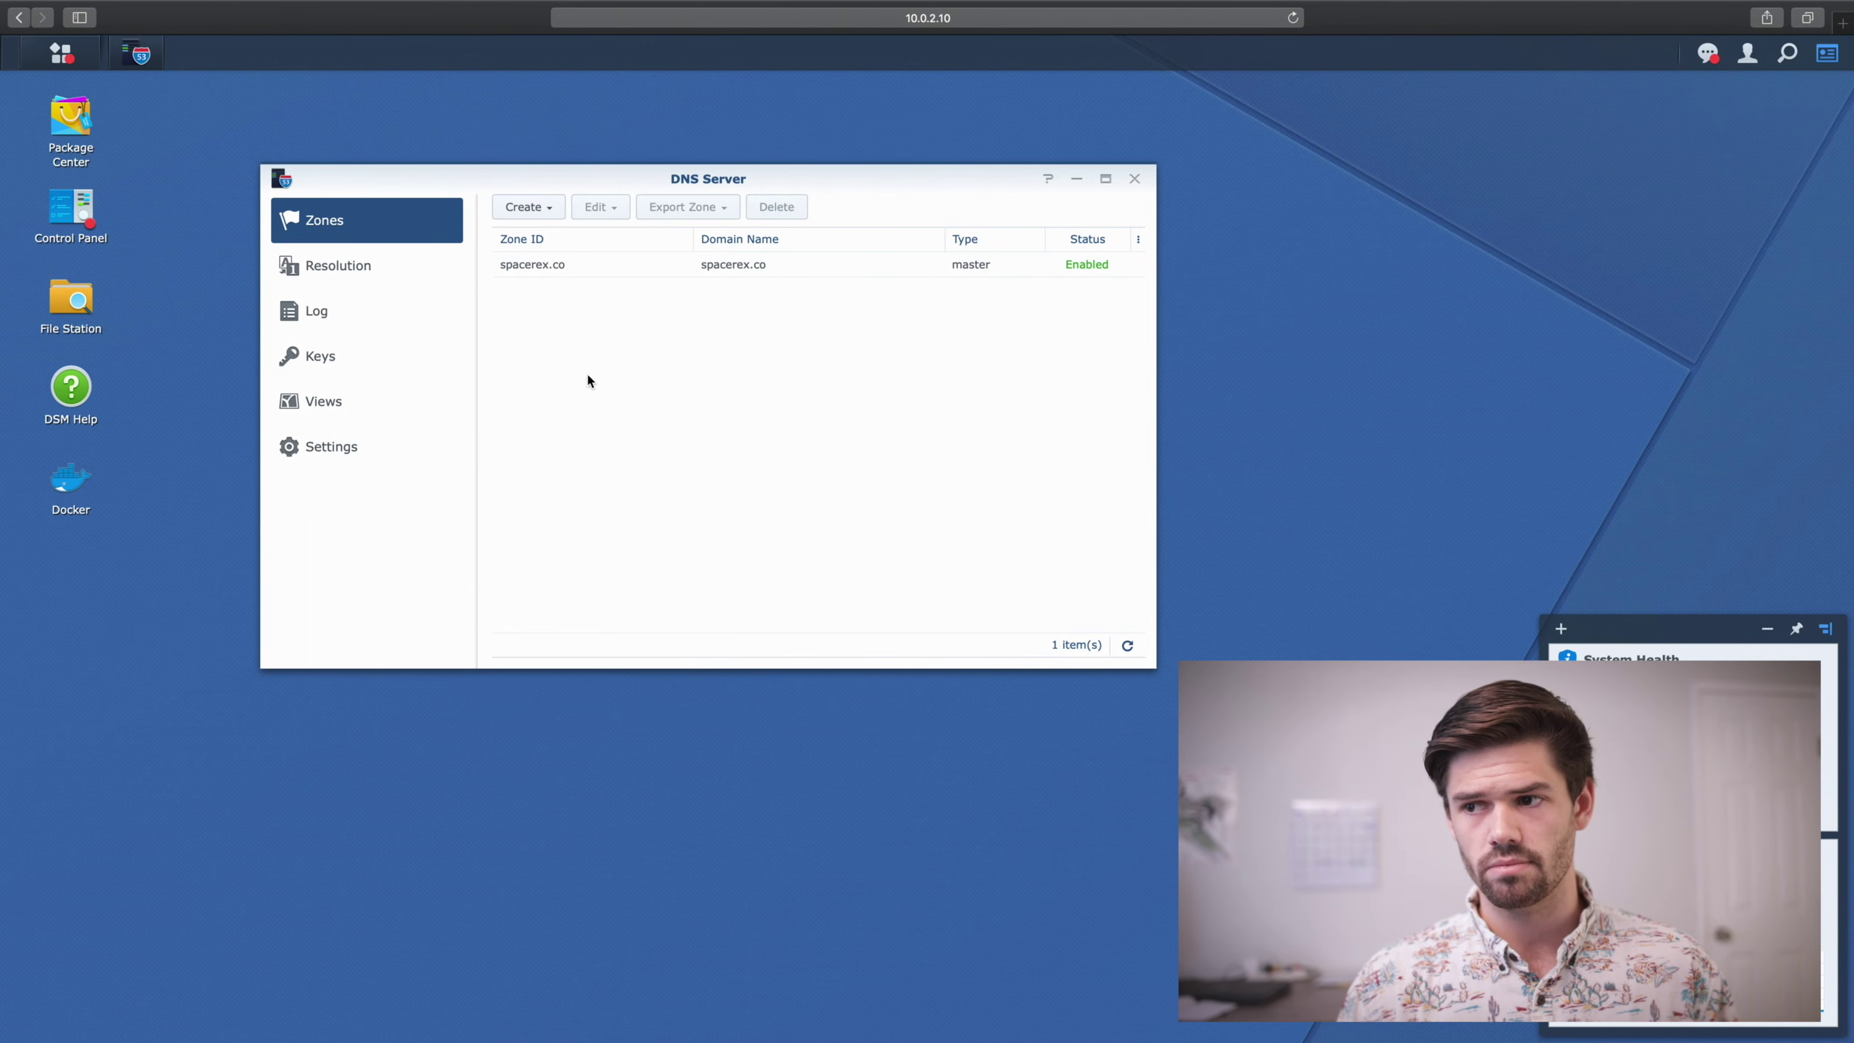
{"action": "double_click", "coordinate": [671, 268]}
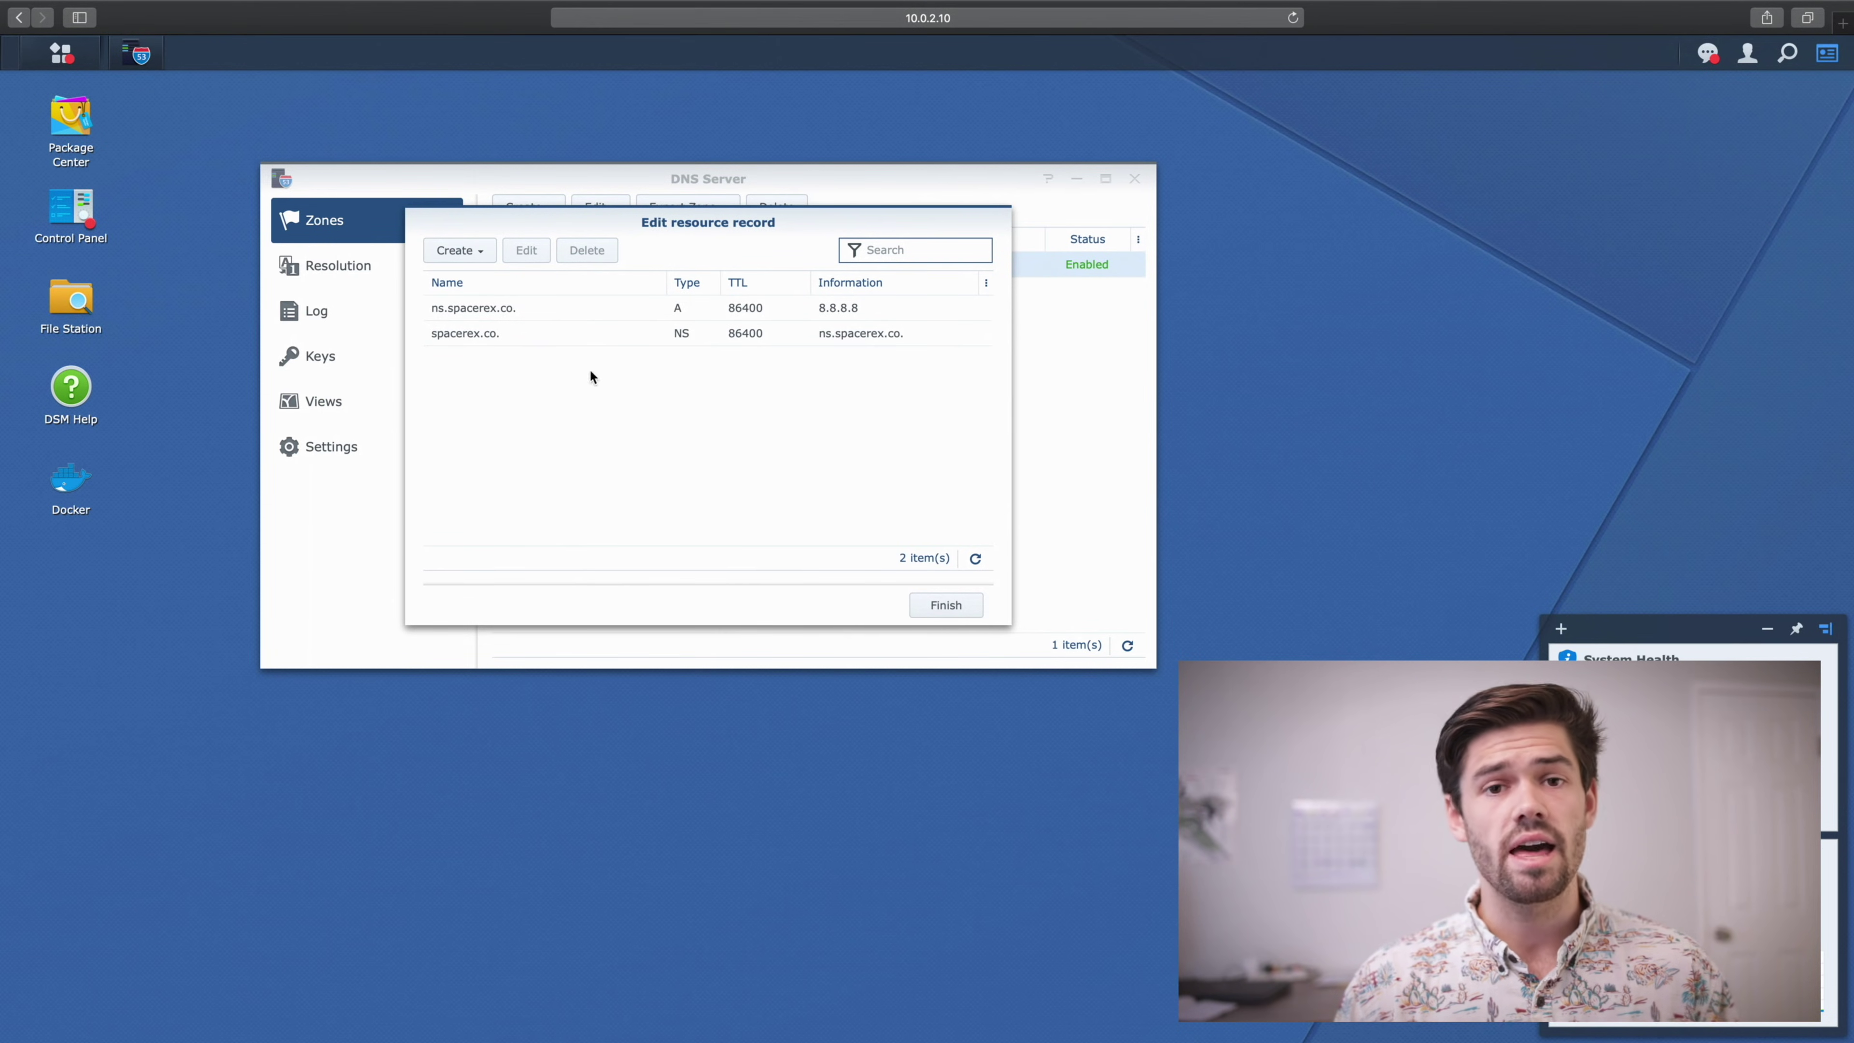
{"action": "left_click", "coordinate": [467, 265]}
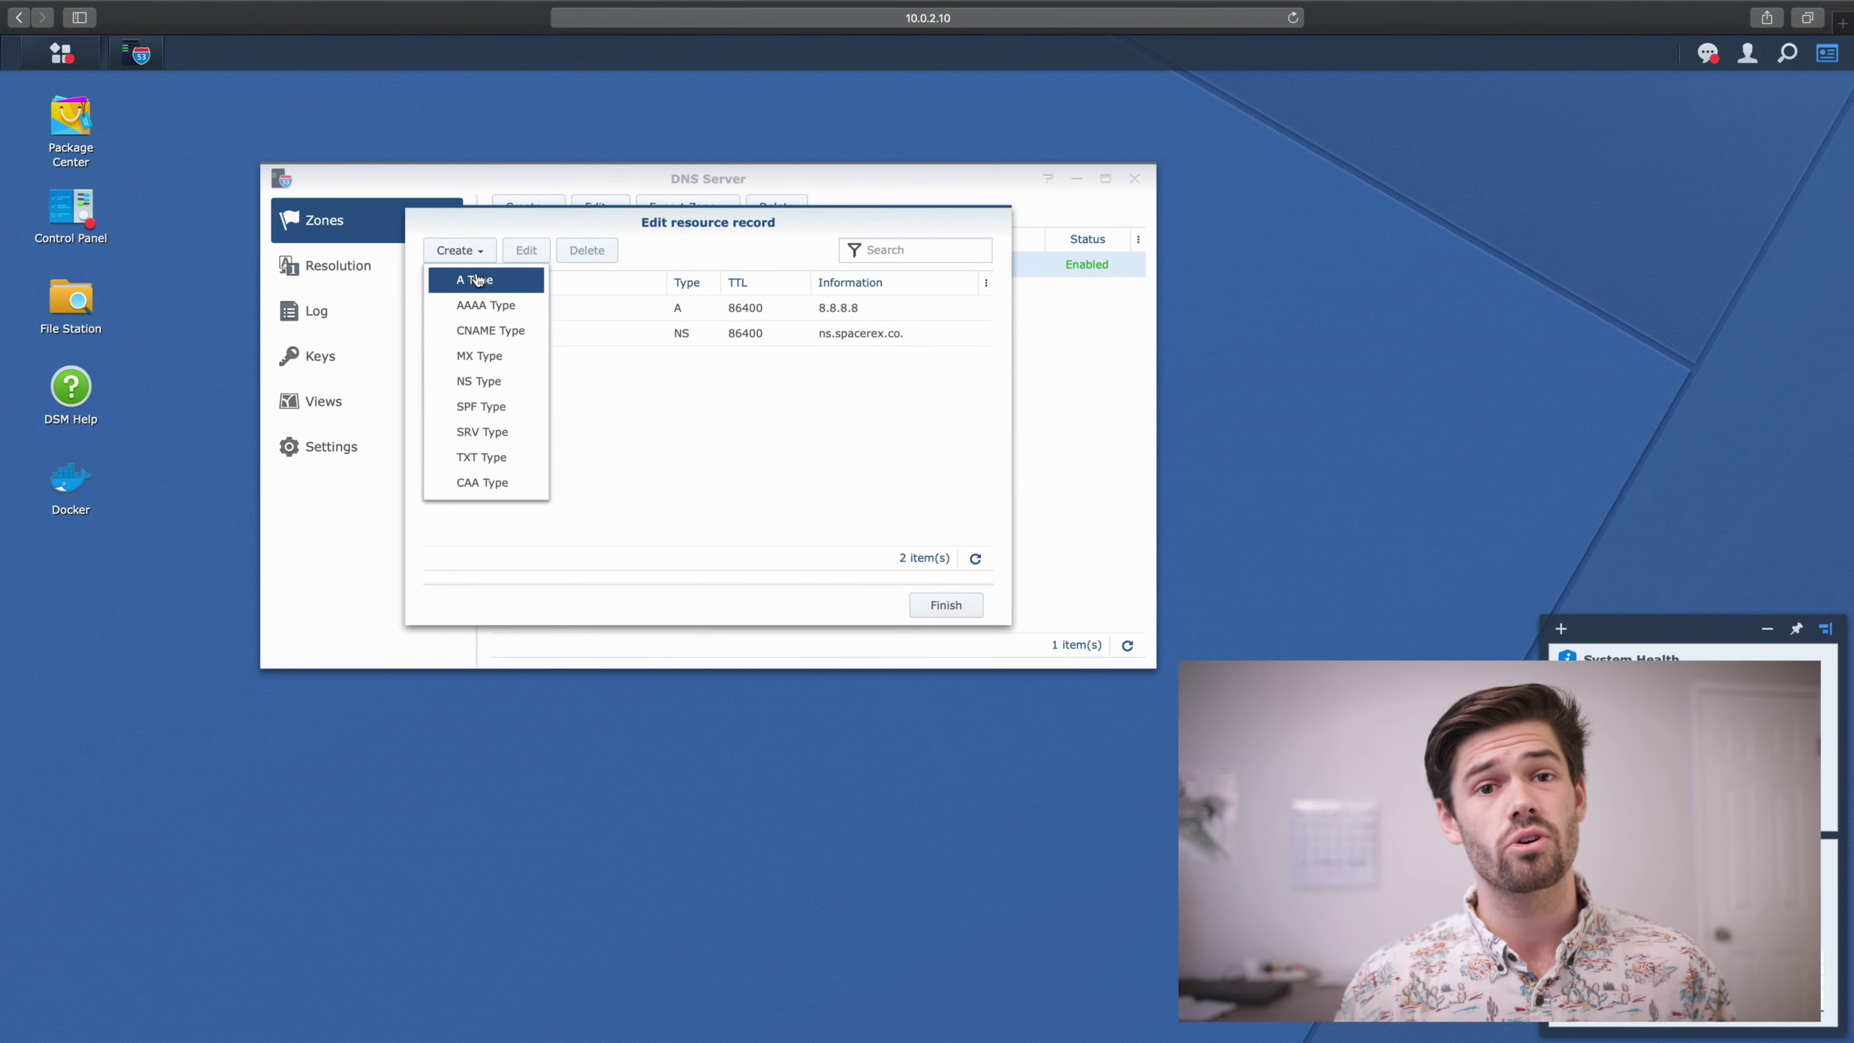
{"action": "left_click", "coordinate": [475, 284]}
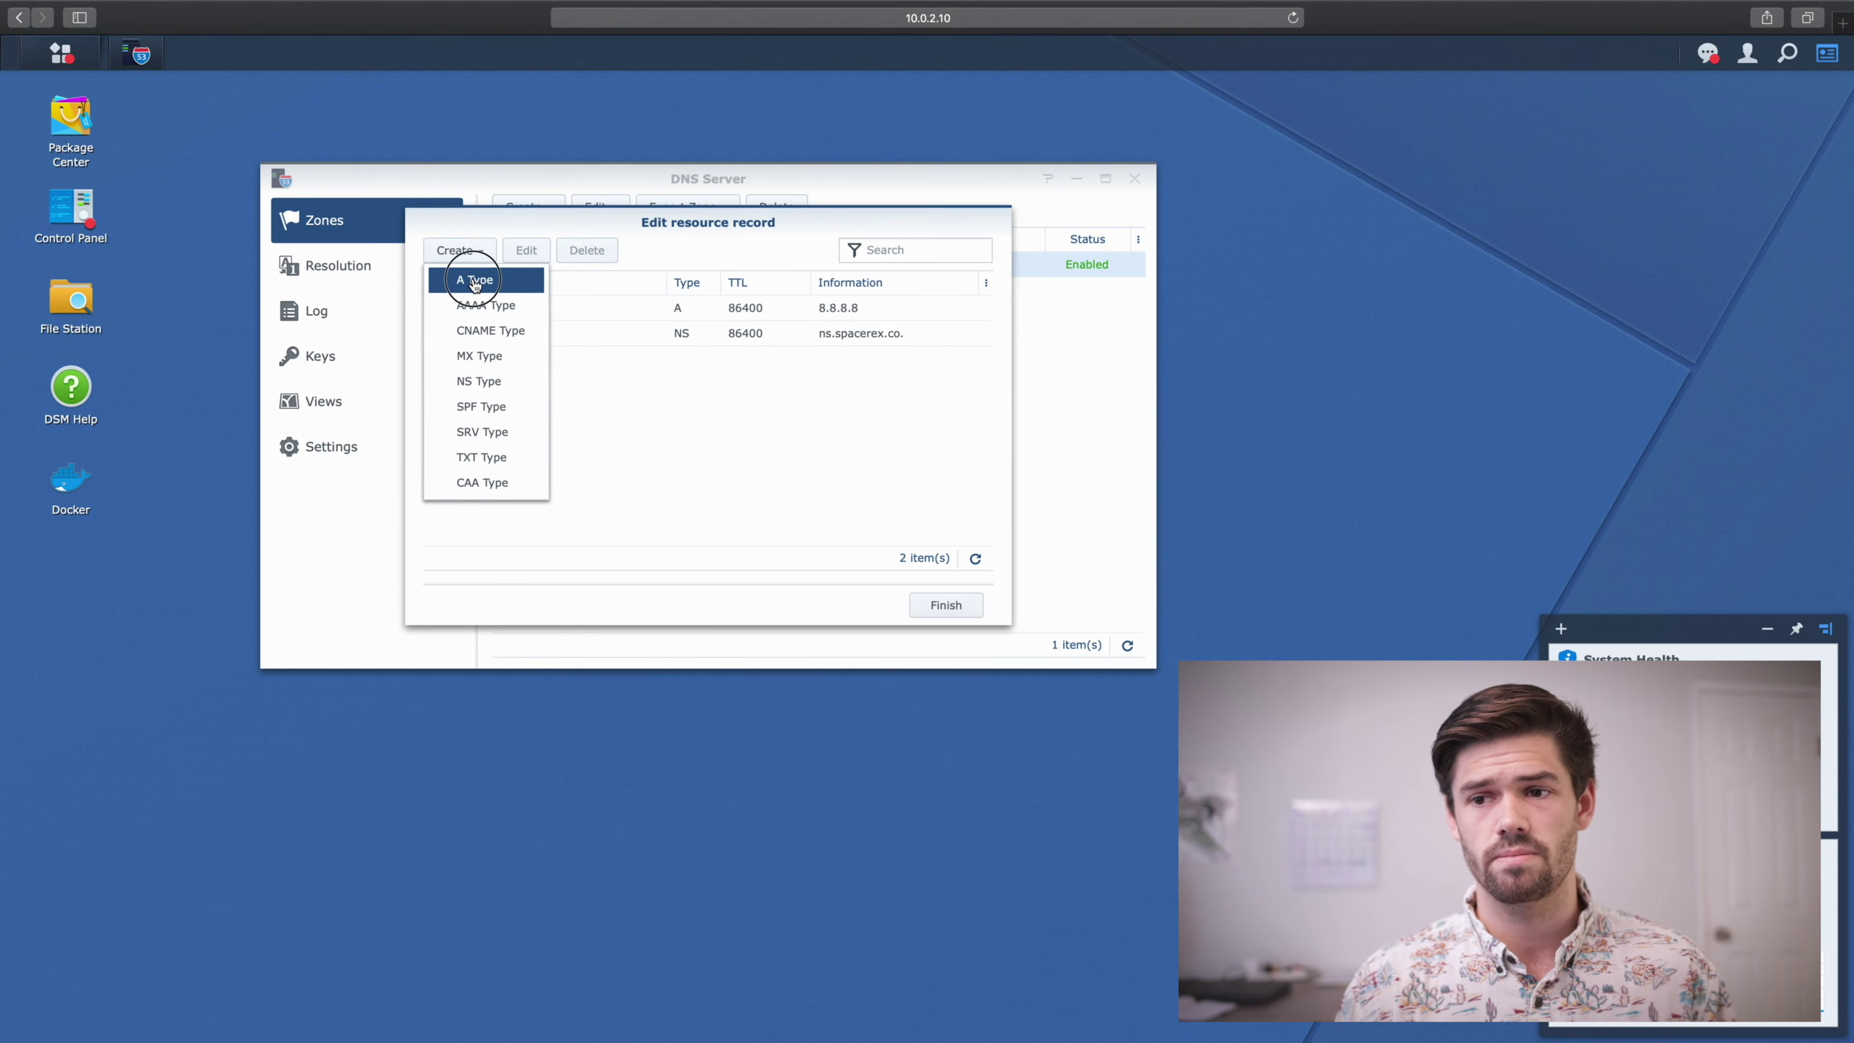
- Name the A record nas with IP 10.0.2.10, save it and finish editing
{"action": "type", "text": "nas"}
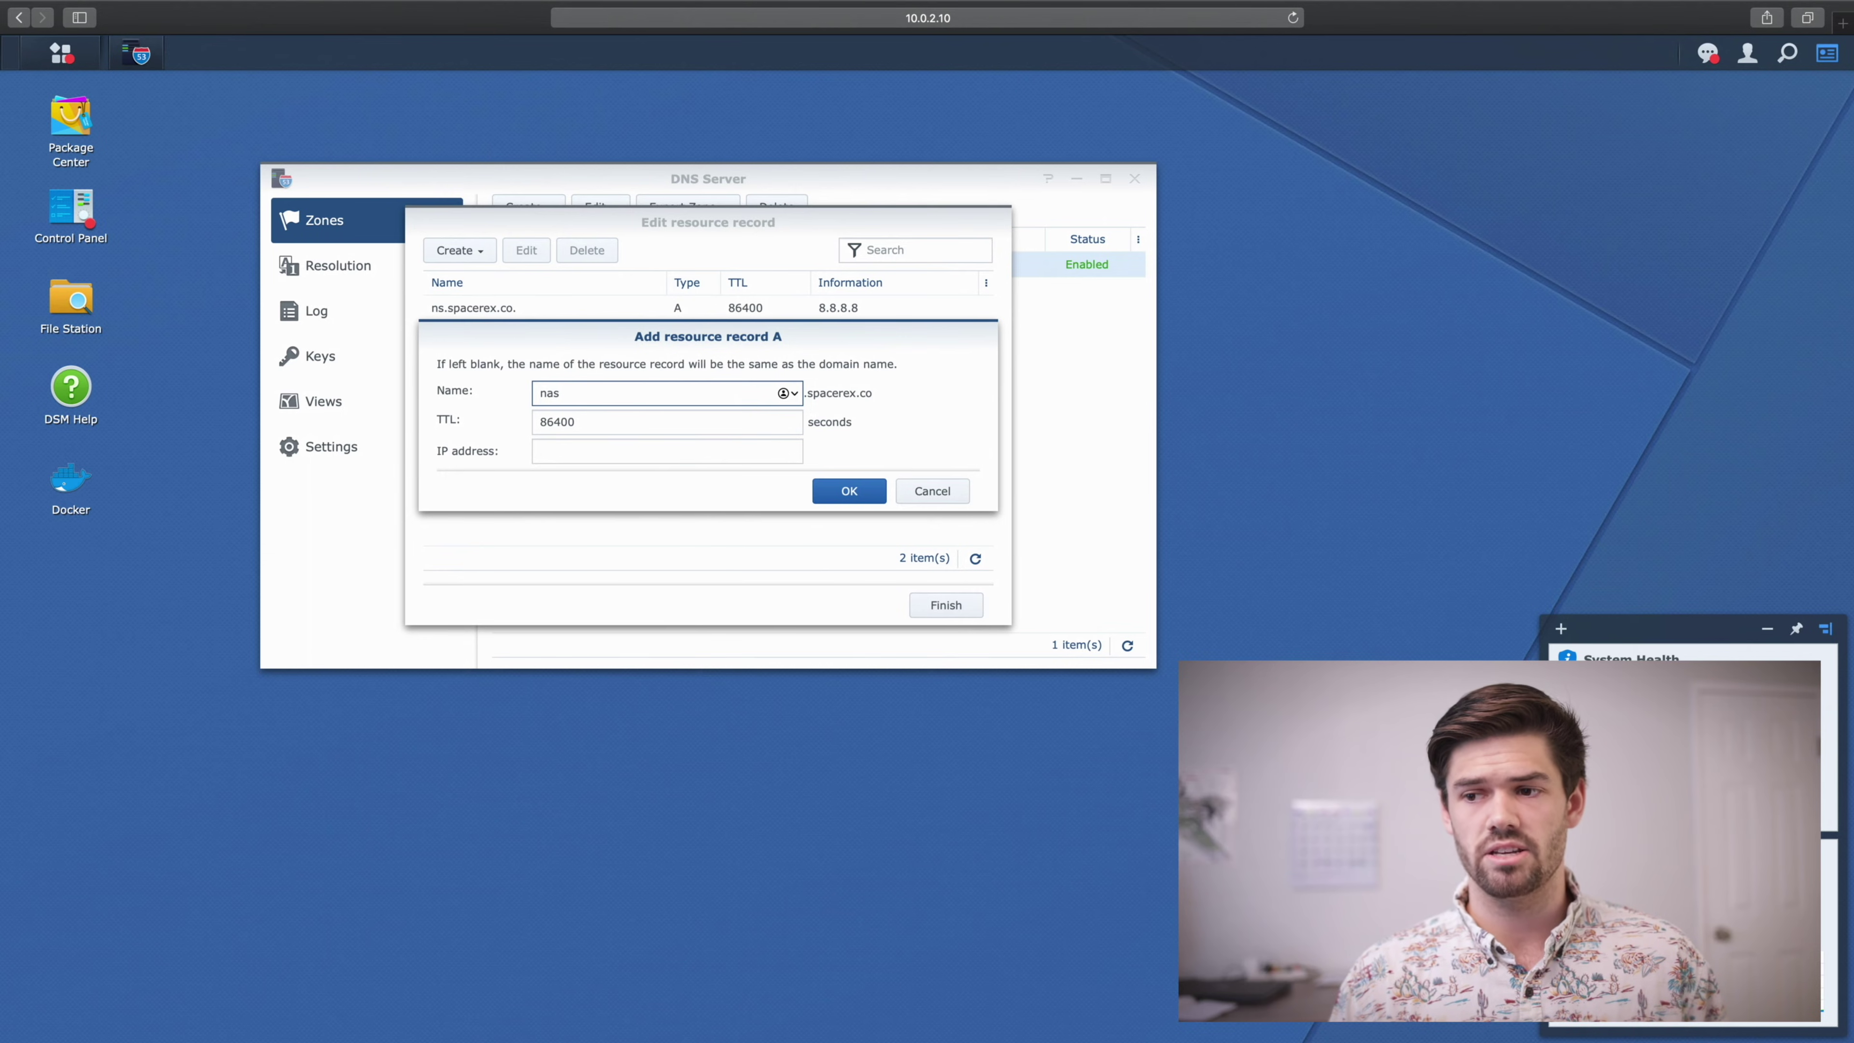
{"action": "key", "text": "Tab"}
{"action": "key", "text": "Tab"}
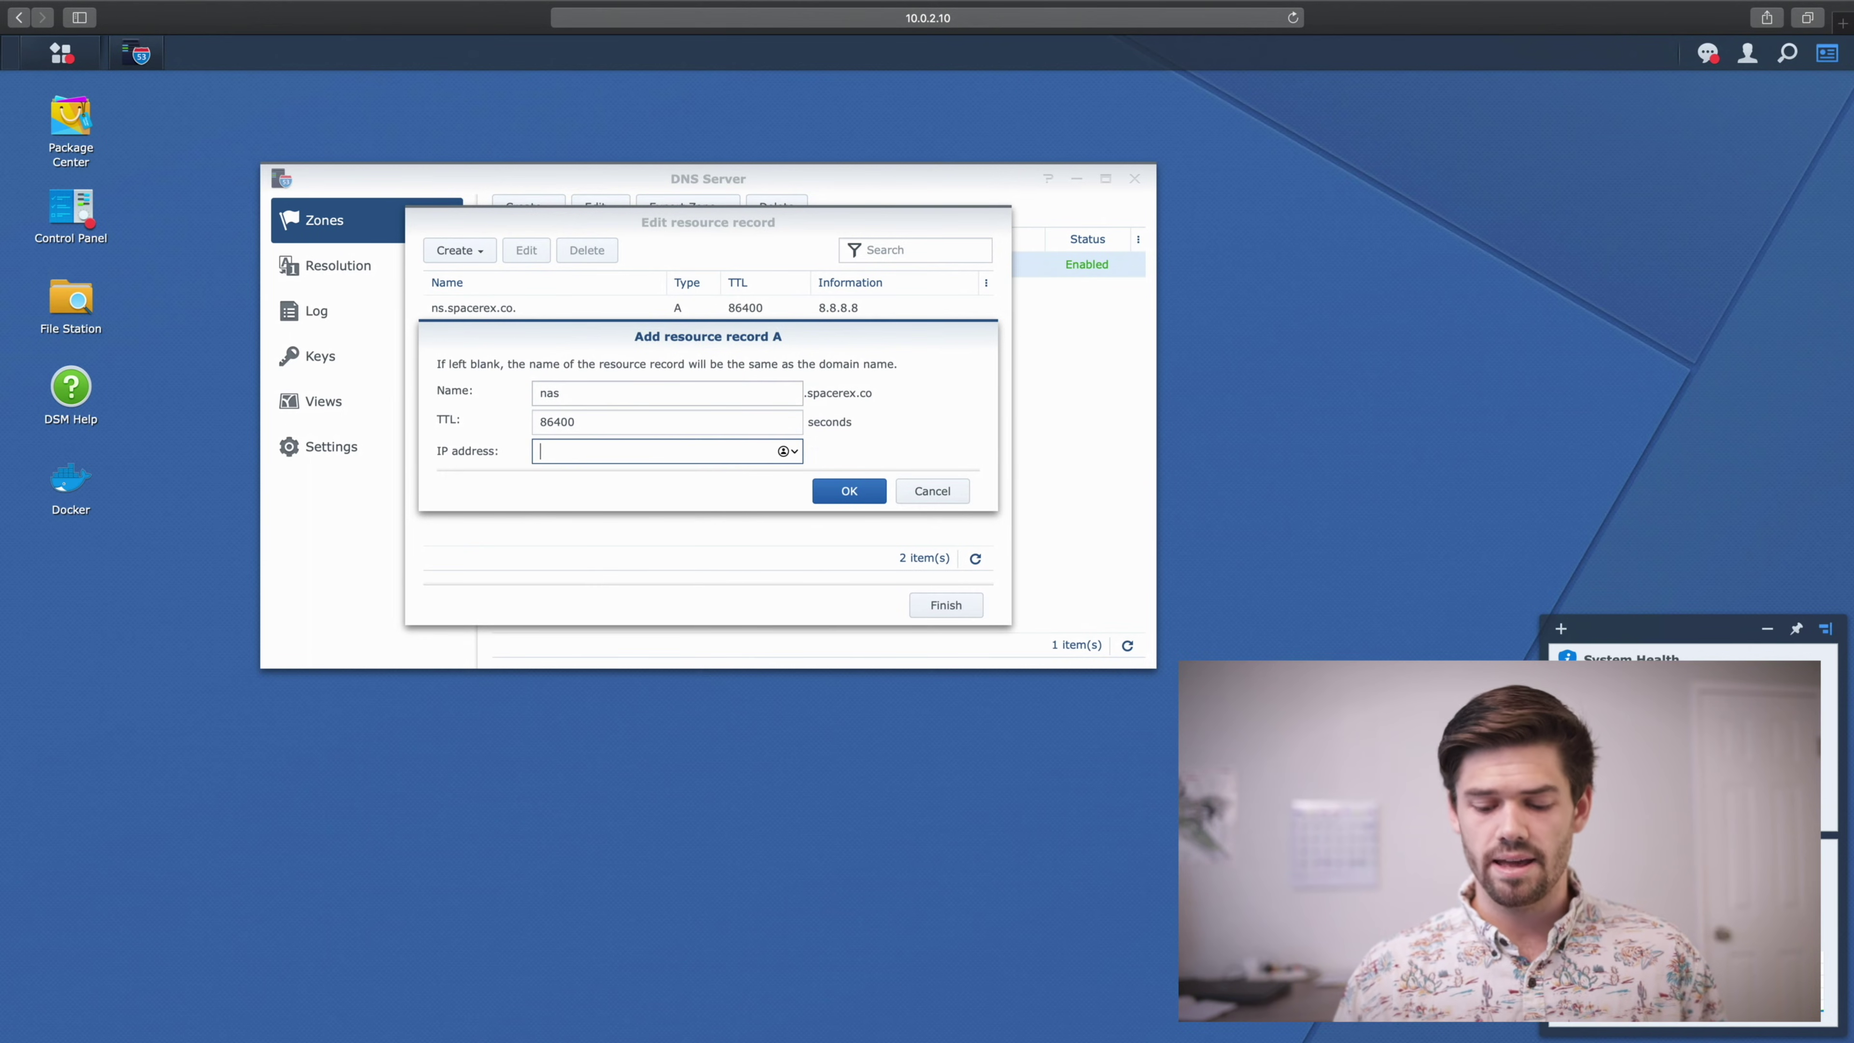
{"action": "type", "text": "10.0"}
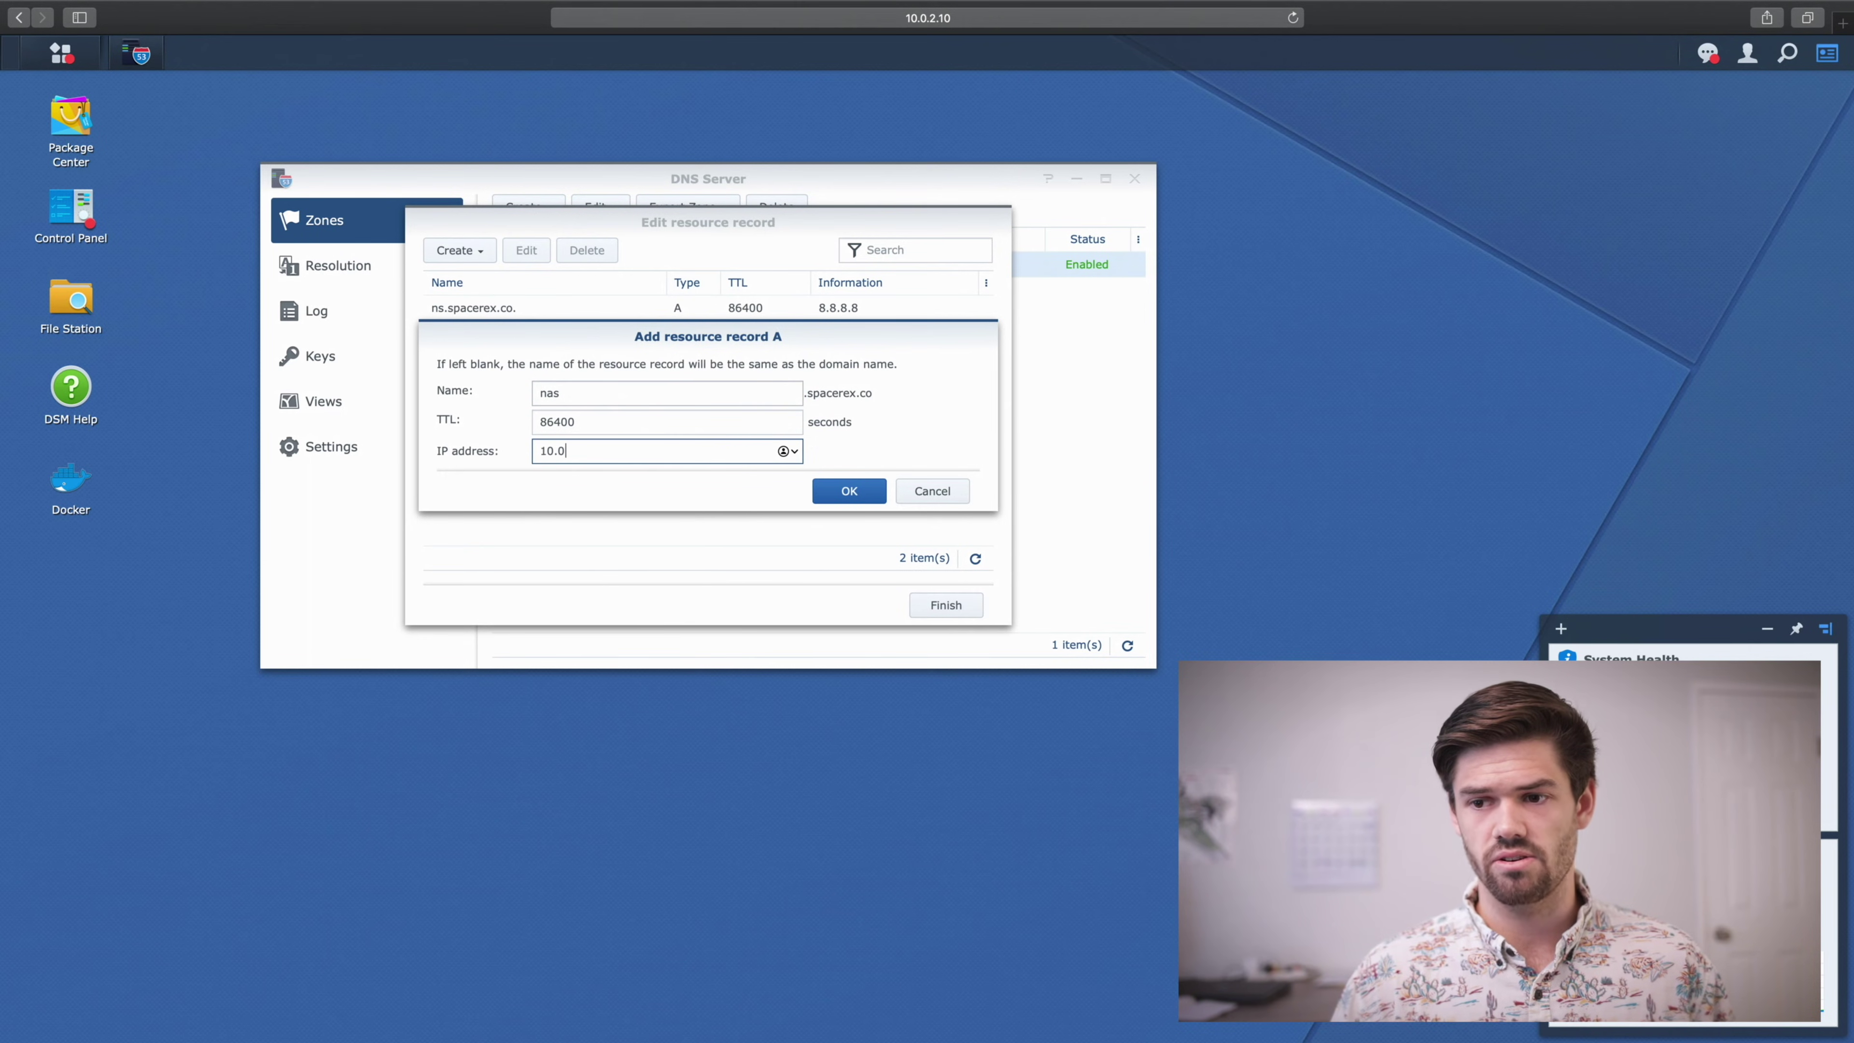
{"action": "type", "text": ".2.10"}
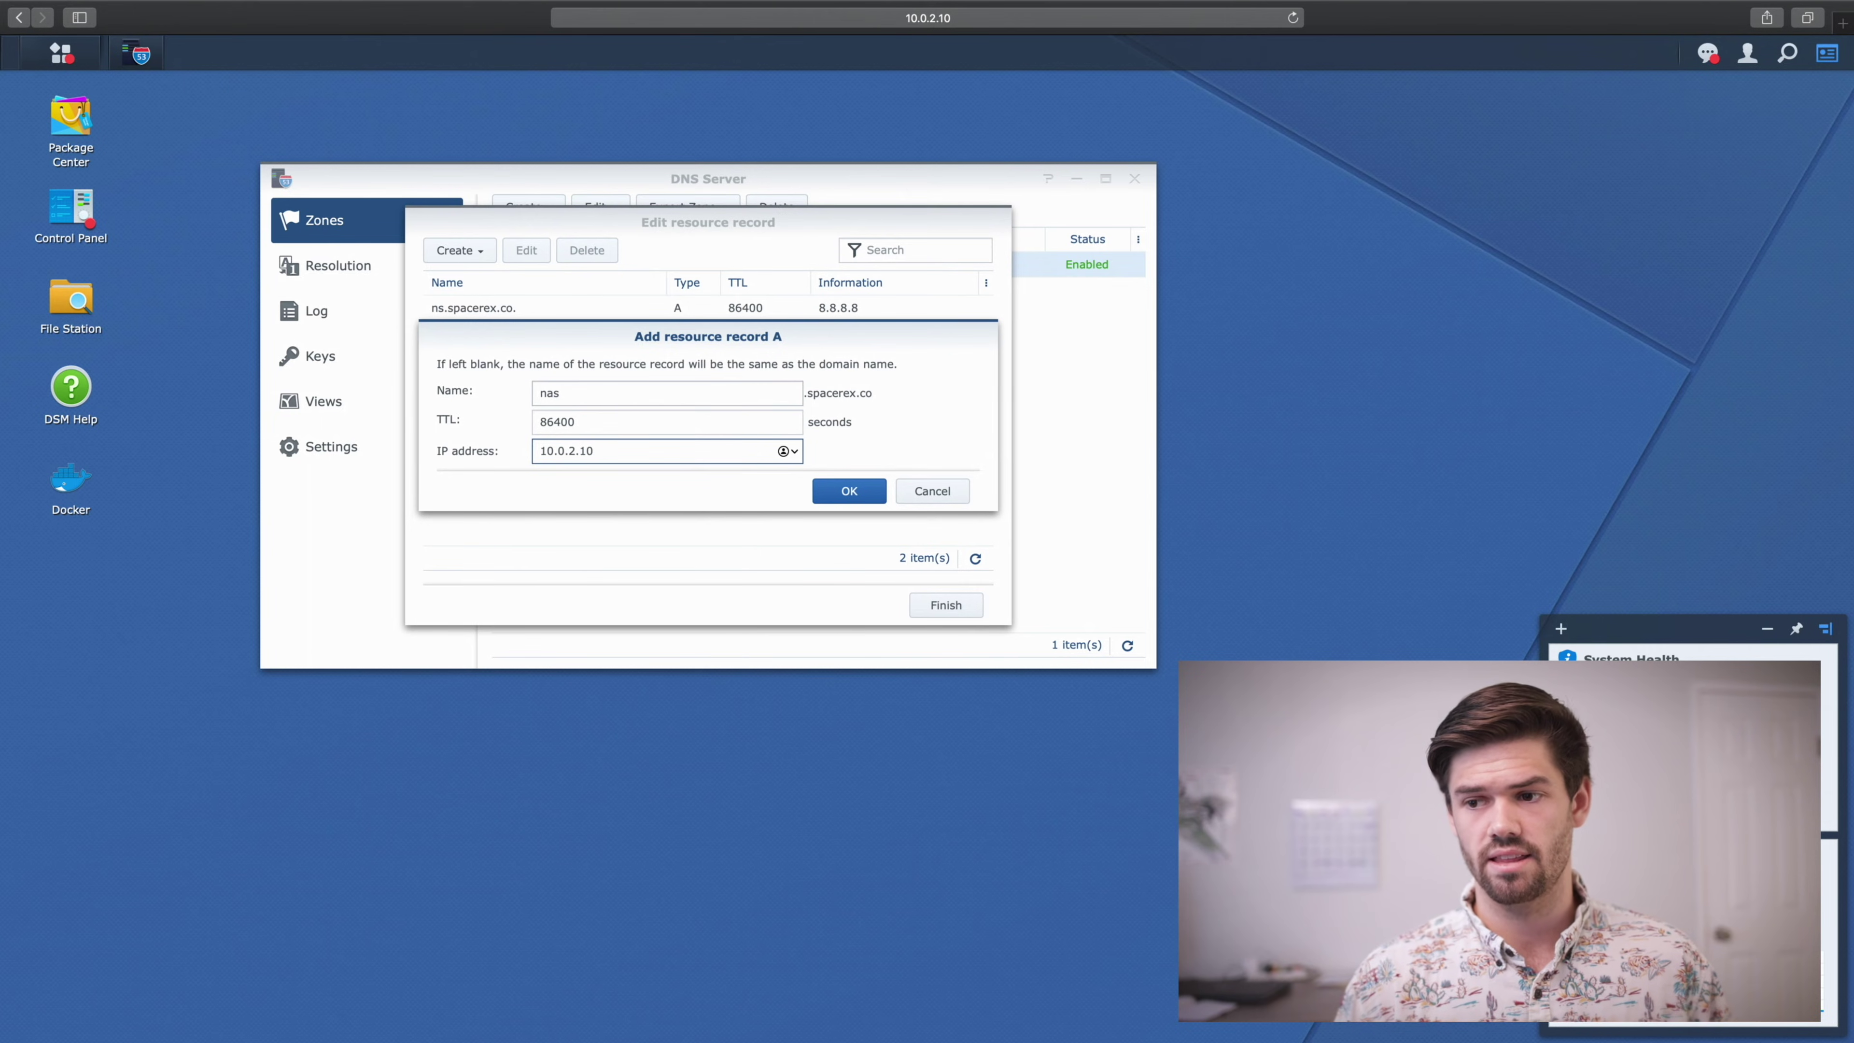
{"action": "left_click", "coordinate": [853, 491]}
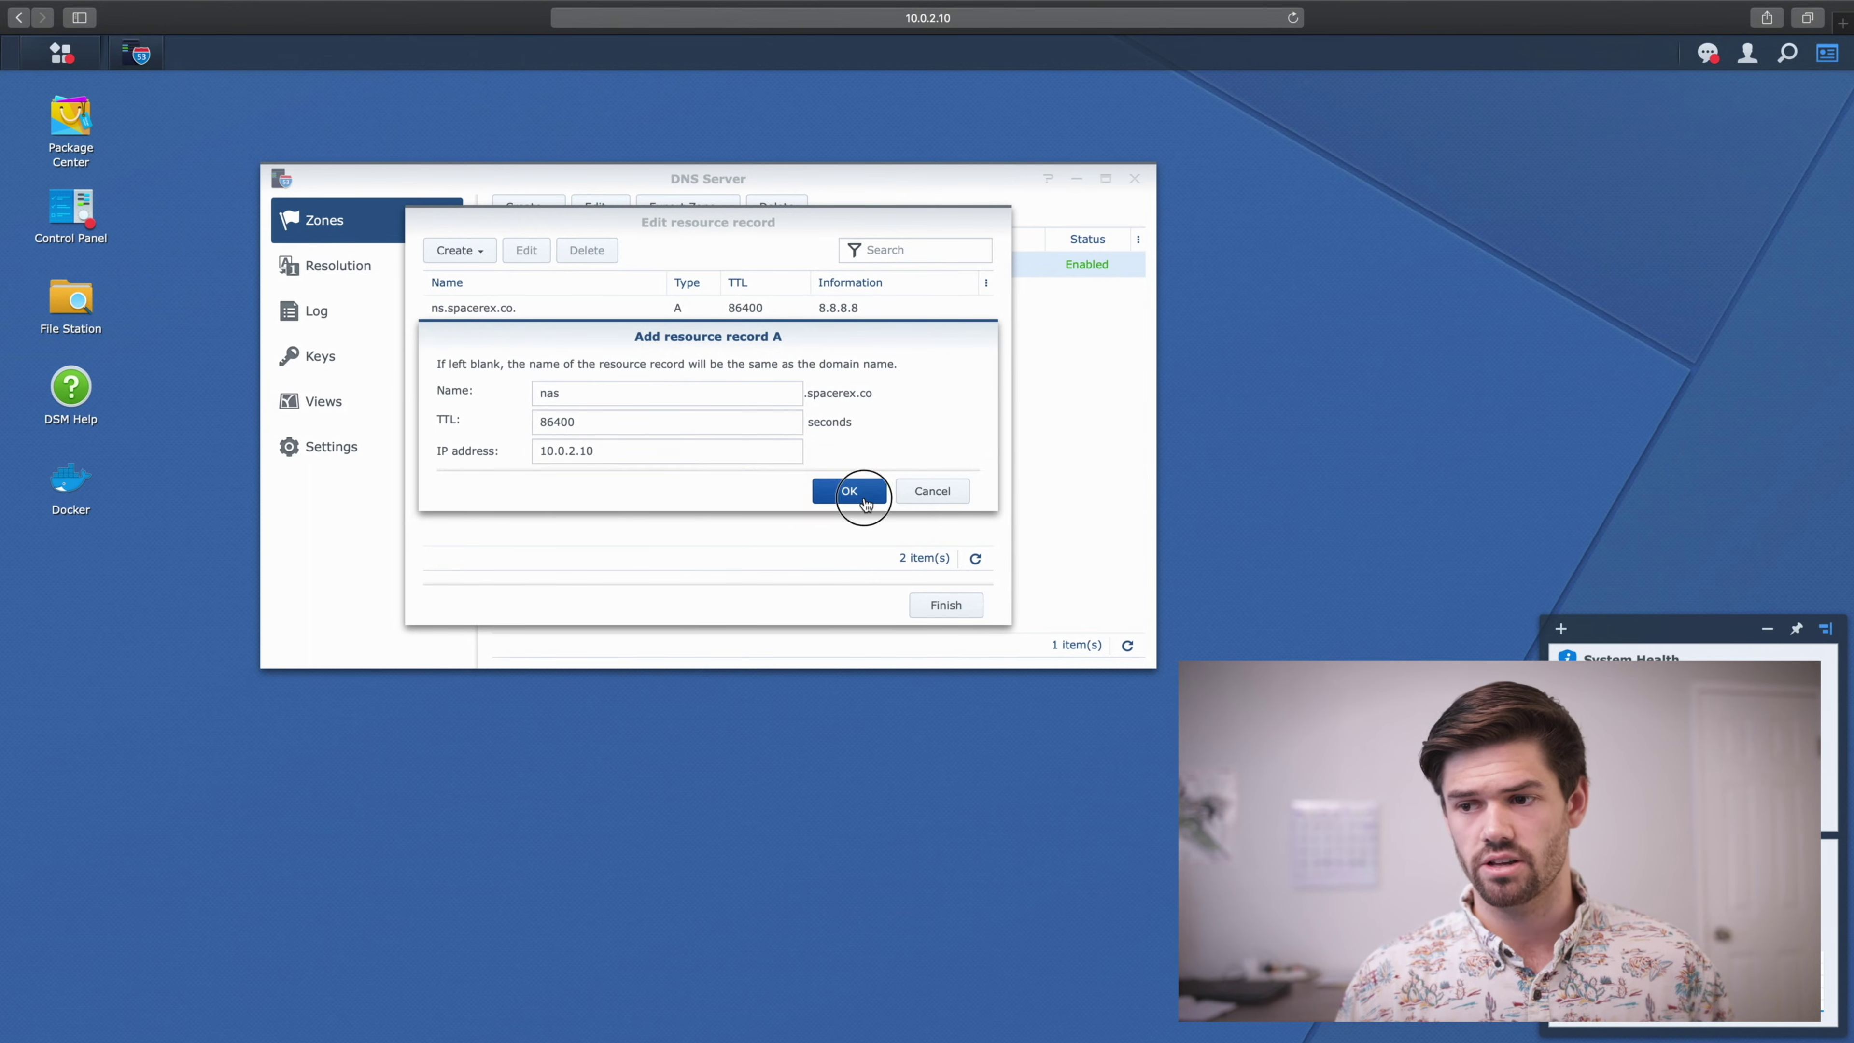
{"action": "left_click", "coordinate": [941, 609]}
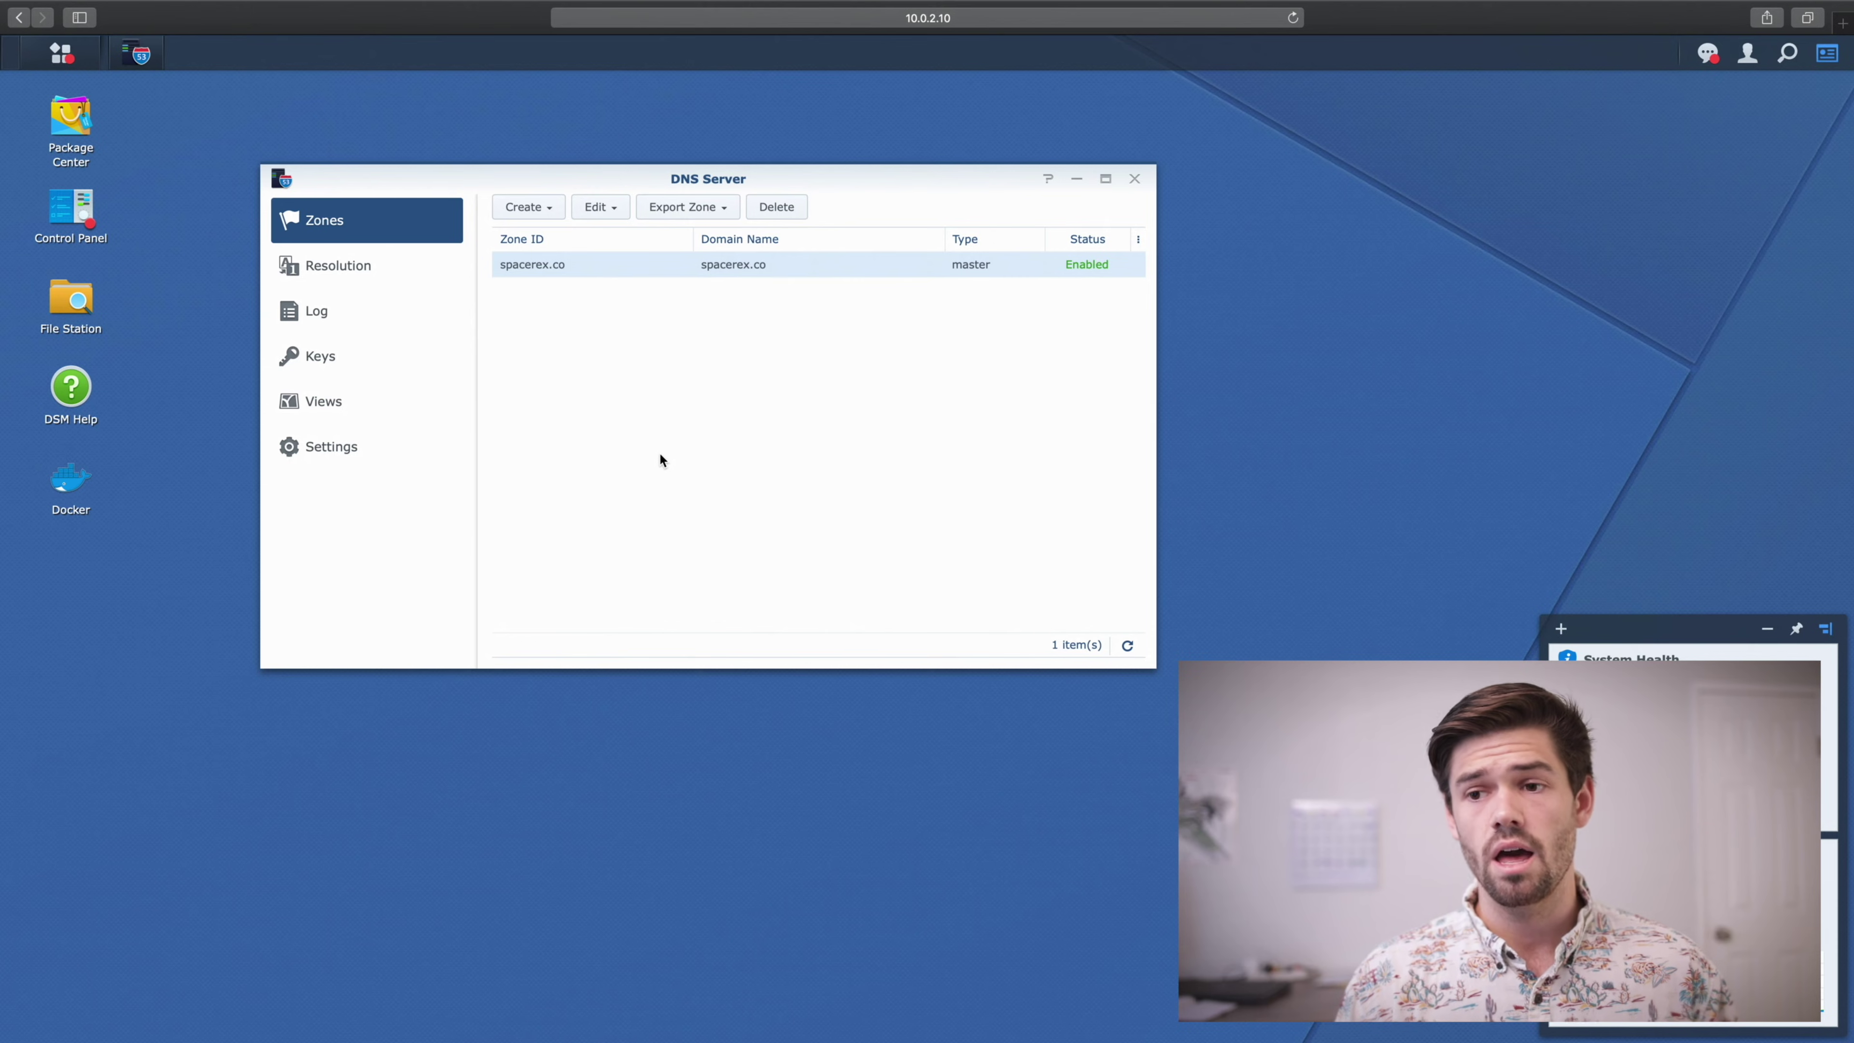
- Add an A record named nas2 with IP 10.0.1.40 to spacerex.co's resource records
{"action": "left_click", "coordinate": [596, 207]}
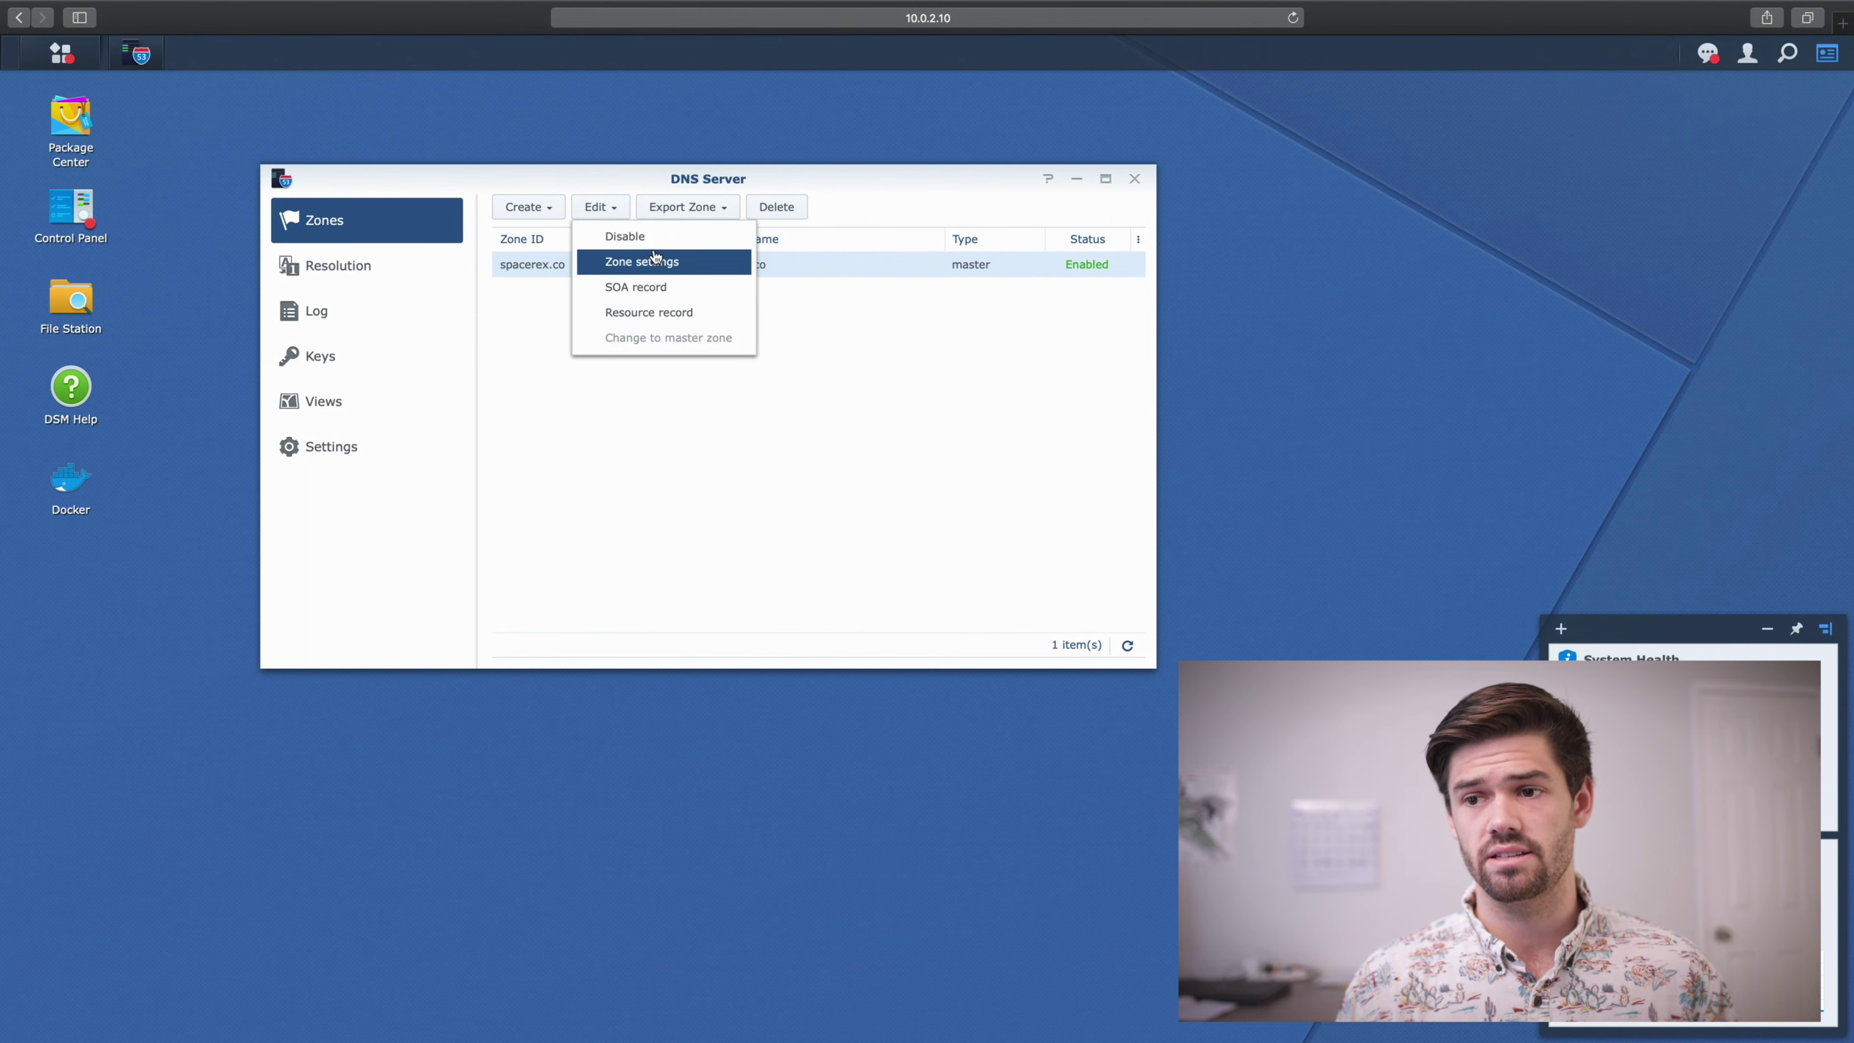
{"action": "left_click", "coordinate": [649, 312]}
{"action": "left_click", "coordinate": [474, 251]}
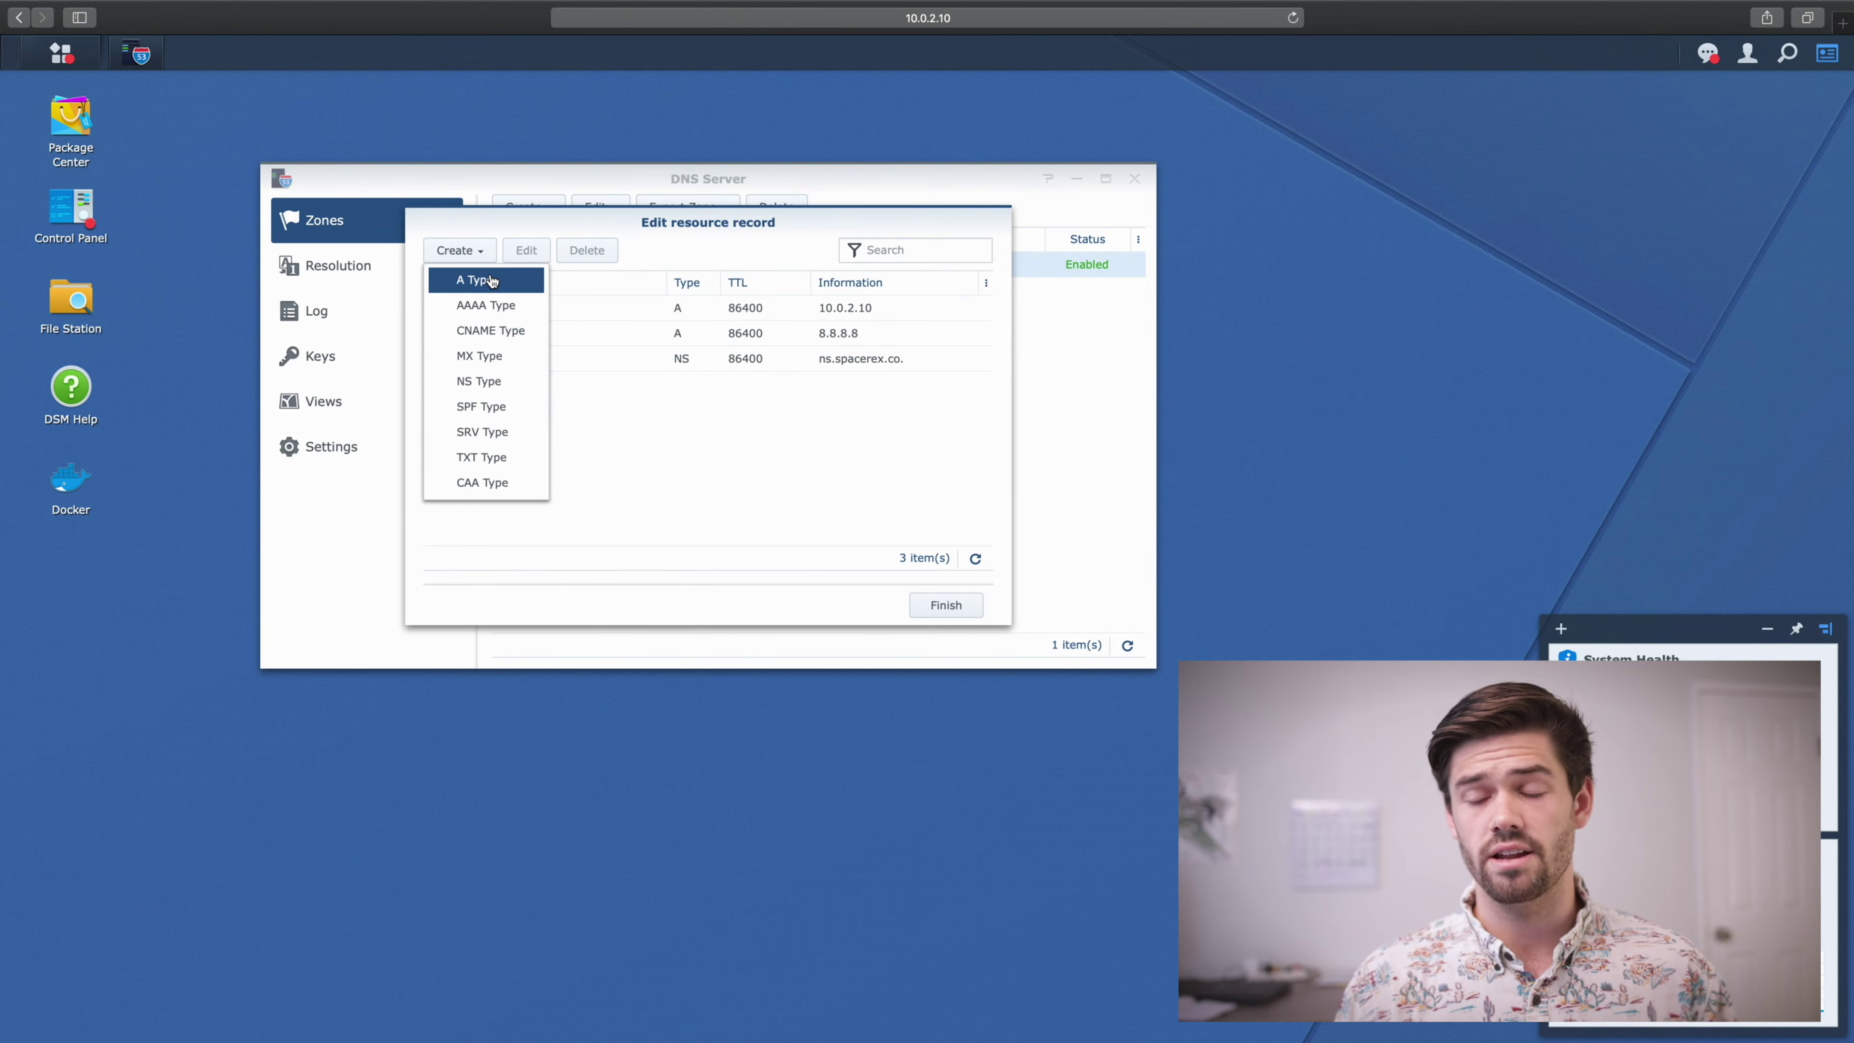
{"action": "left_click", "coordinate": [491, 281]}
{"action": "left_click", "coordinate": [604, 385]}
{"action": "type", "text": "nas2"}
{"action": "key", "text": "Tab"}
{"action": "key", "text": "Tab"}
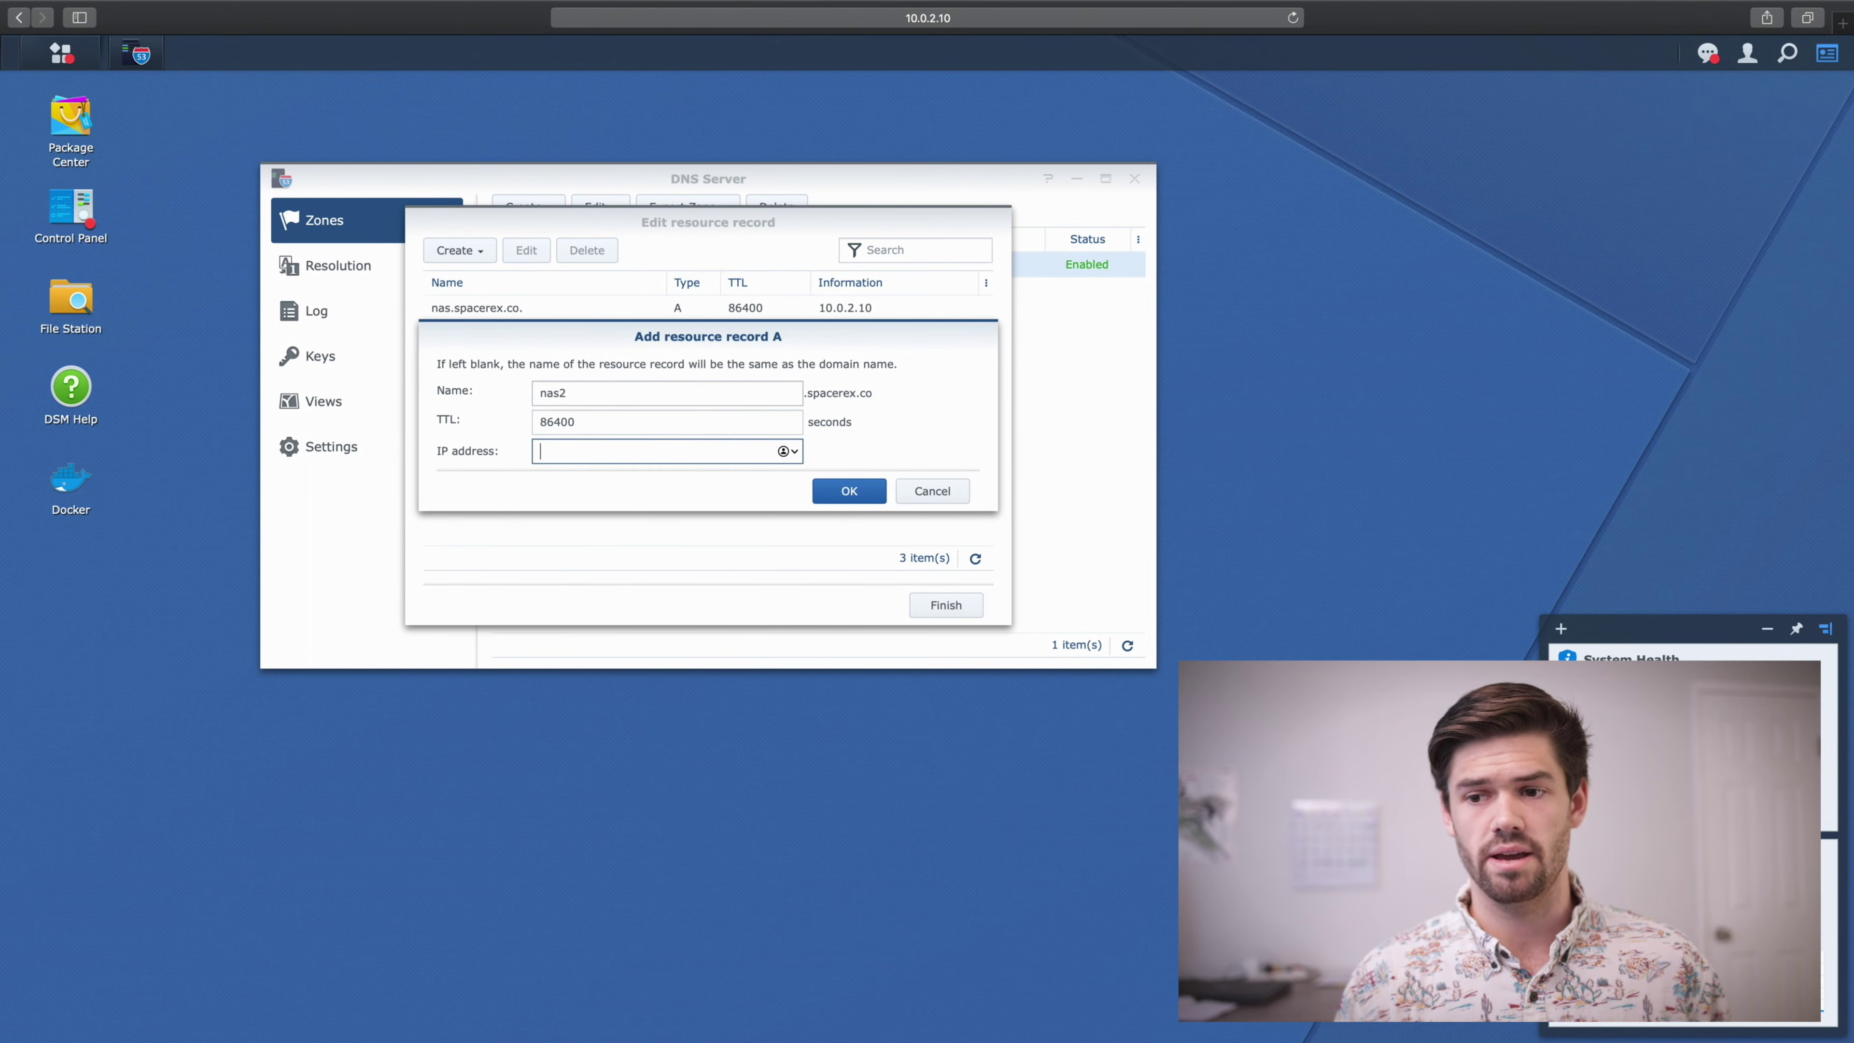
{"action": "type", "text": "10.0"}
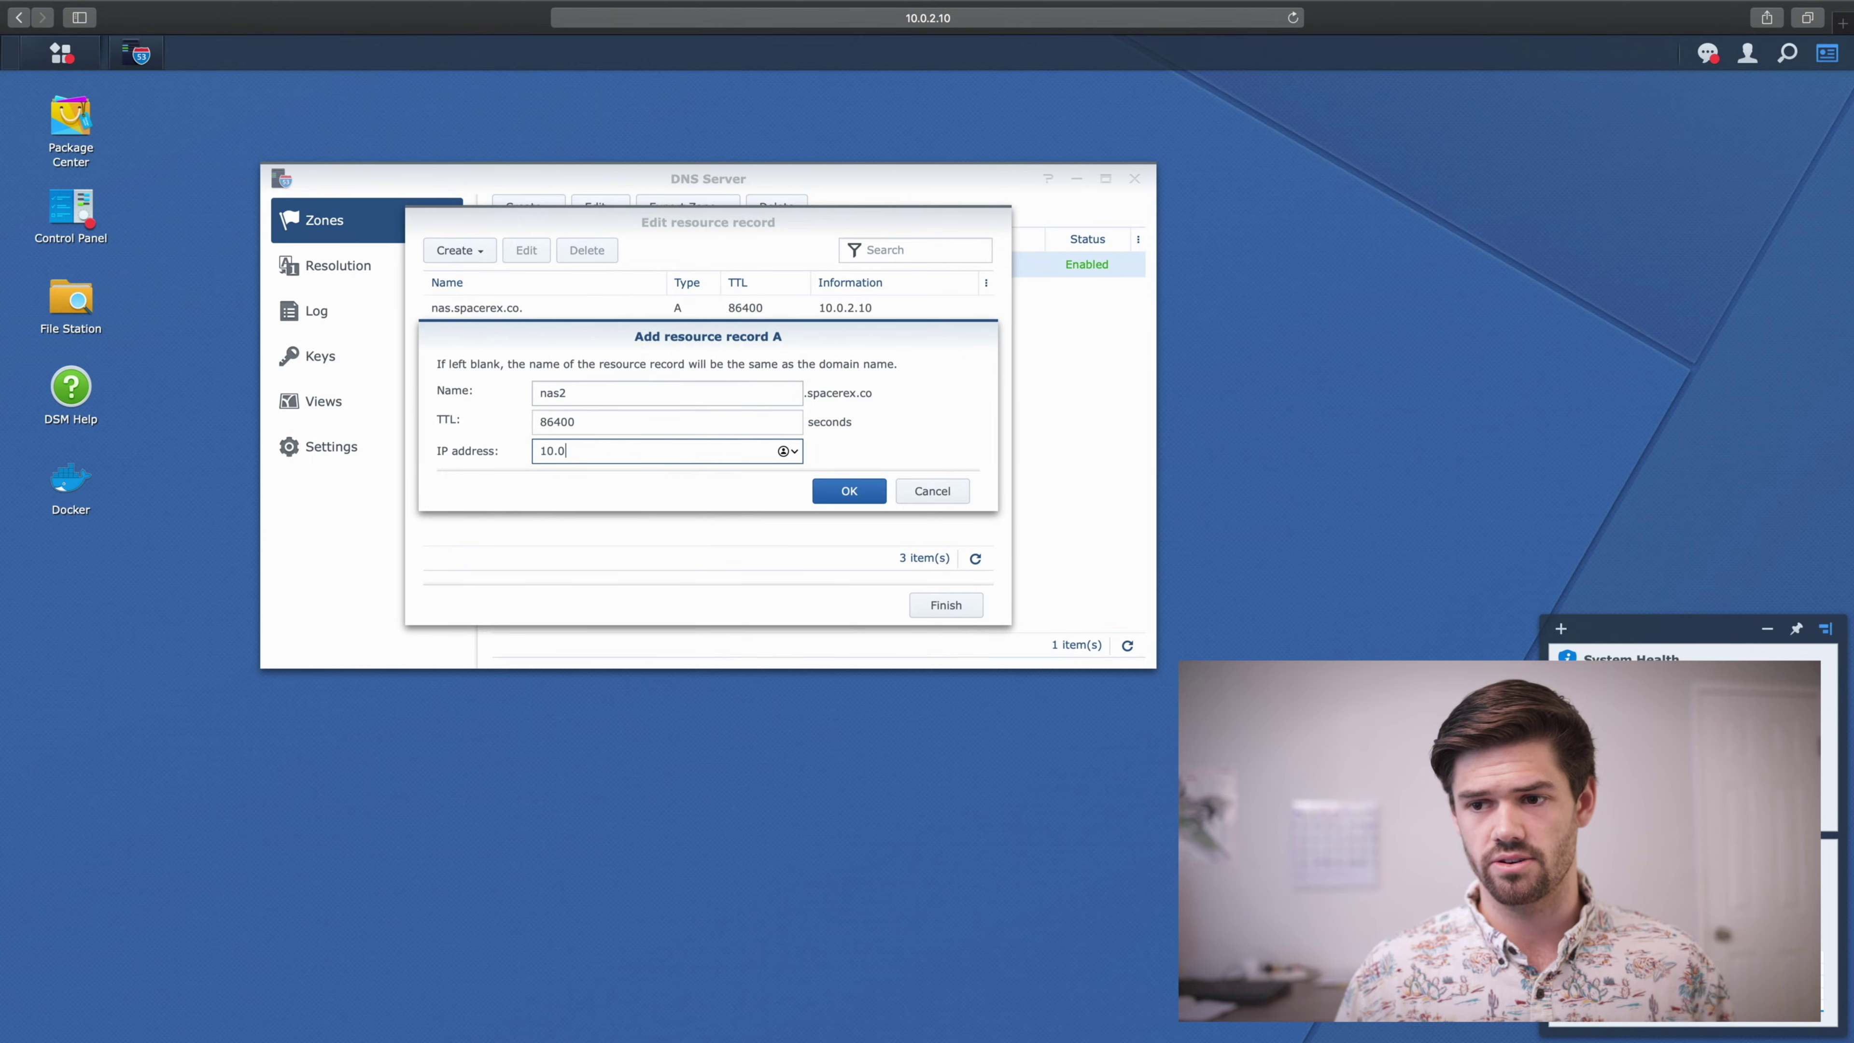
{"action": "type", "text": ".1.40"}
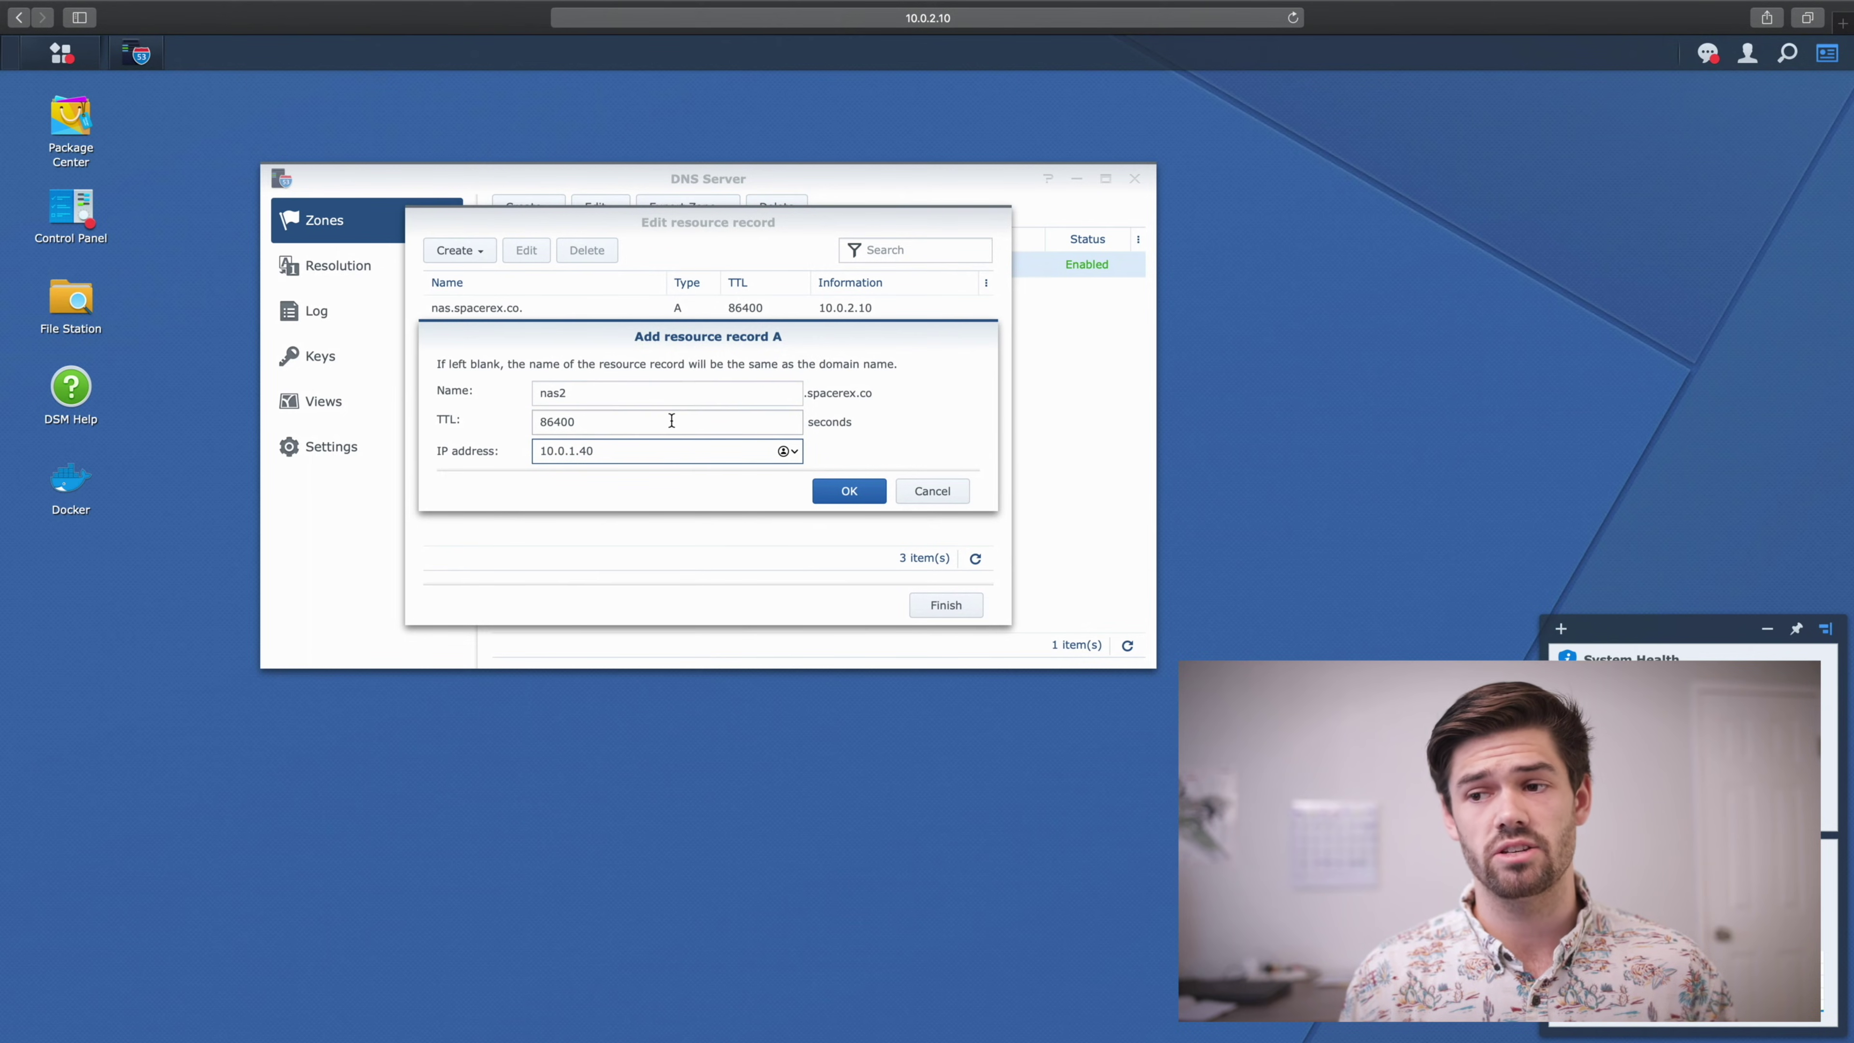
{"action": "left_click", "coordinate": [826, 499]}
{"action": "left_click", "coordinate": [961, 608]}
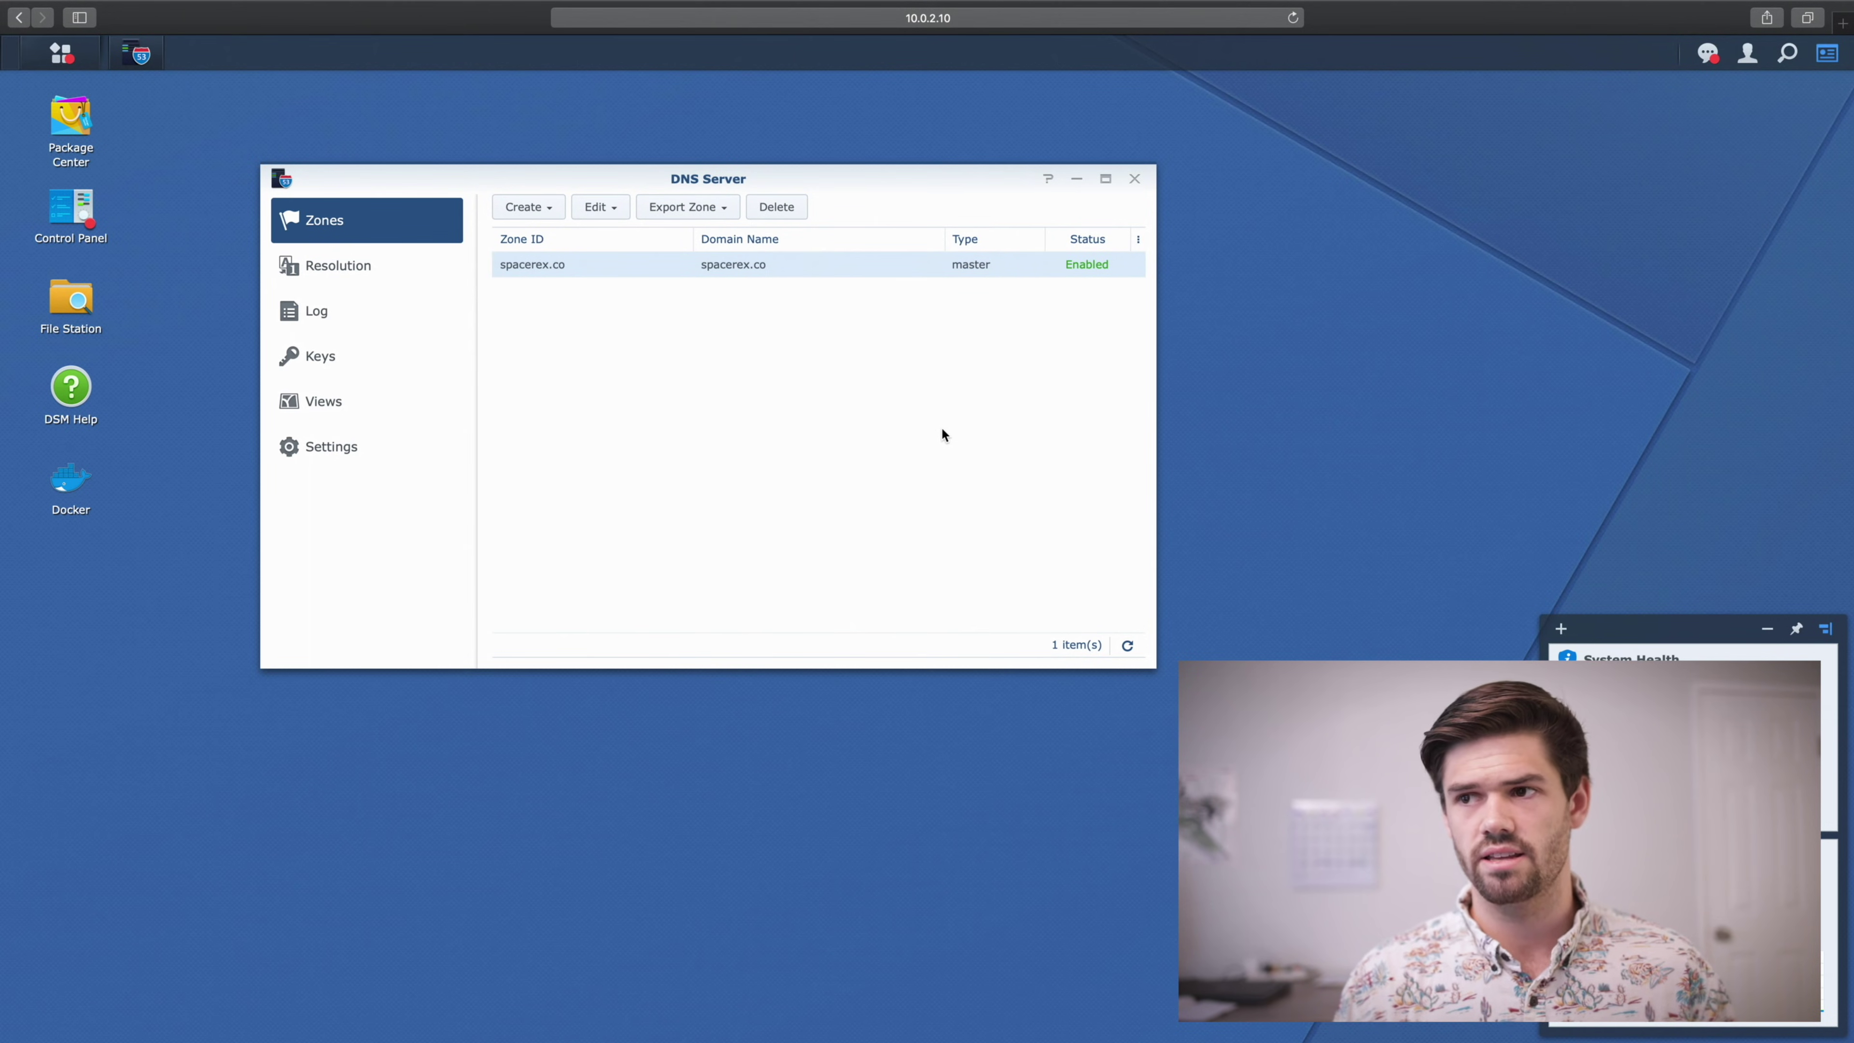
- Load nas.spacerex.co:5000 in a new Safari tab
{"action": "key", "text": "super+t"}
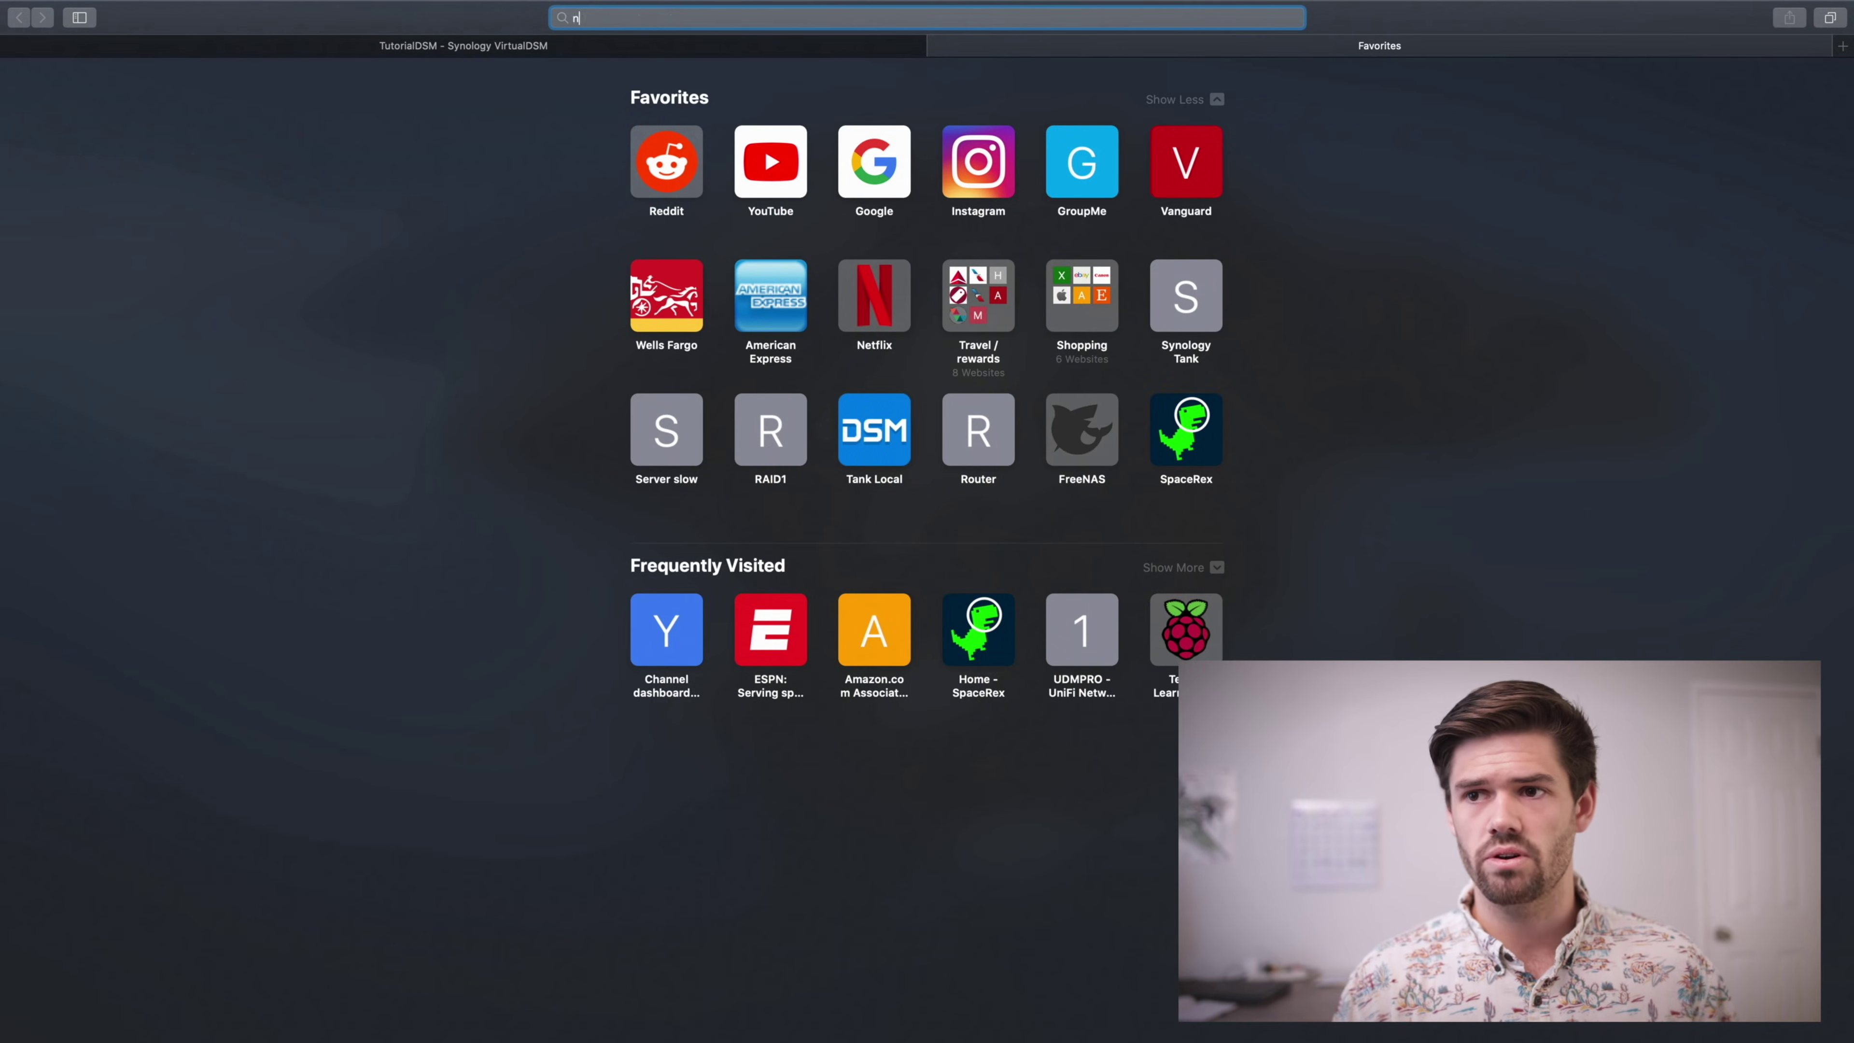
{"action": "type", "text": "nas.spacere"}
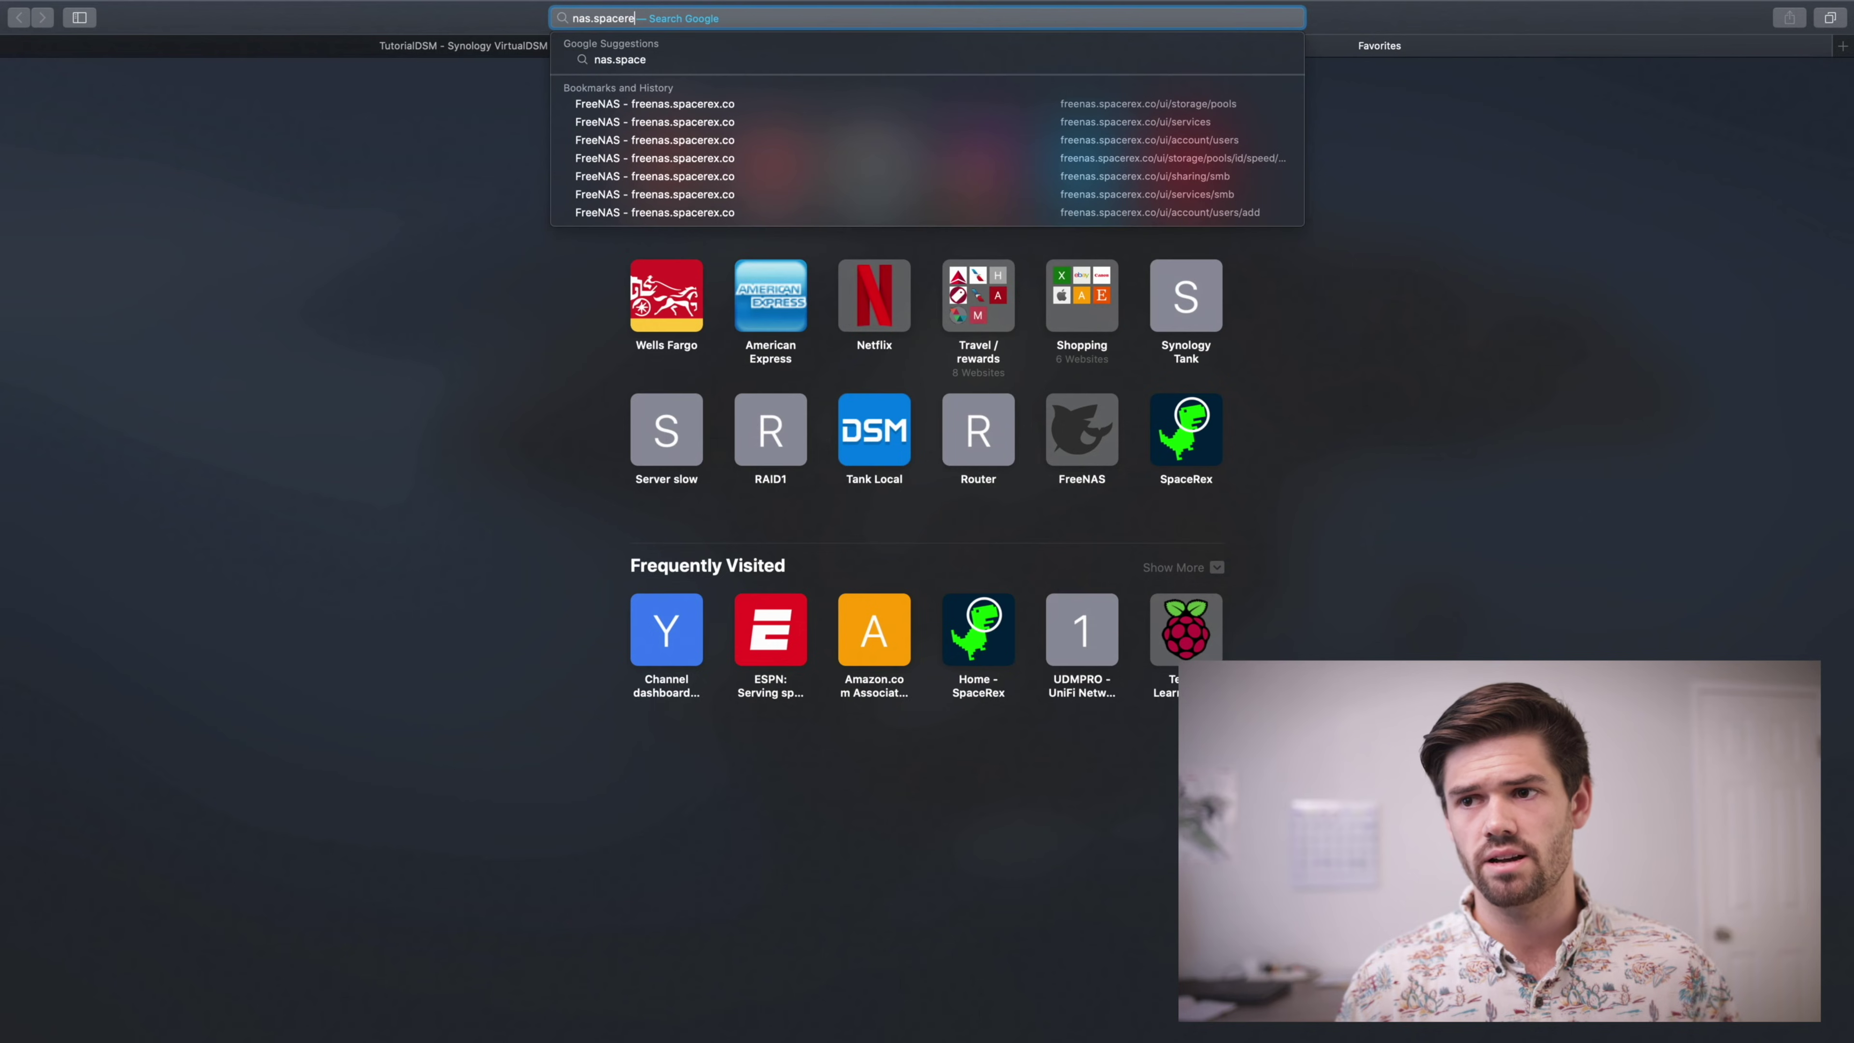
{"action": "type", "text": "x.co:5000"}
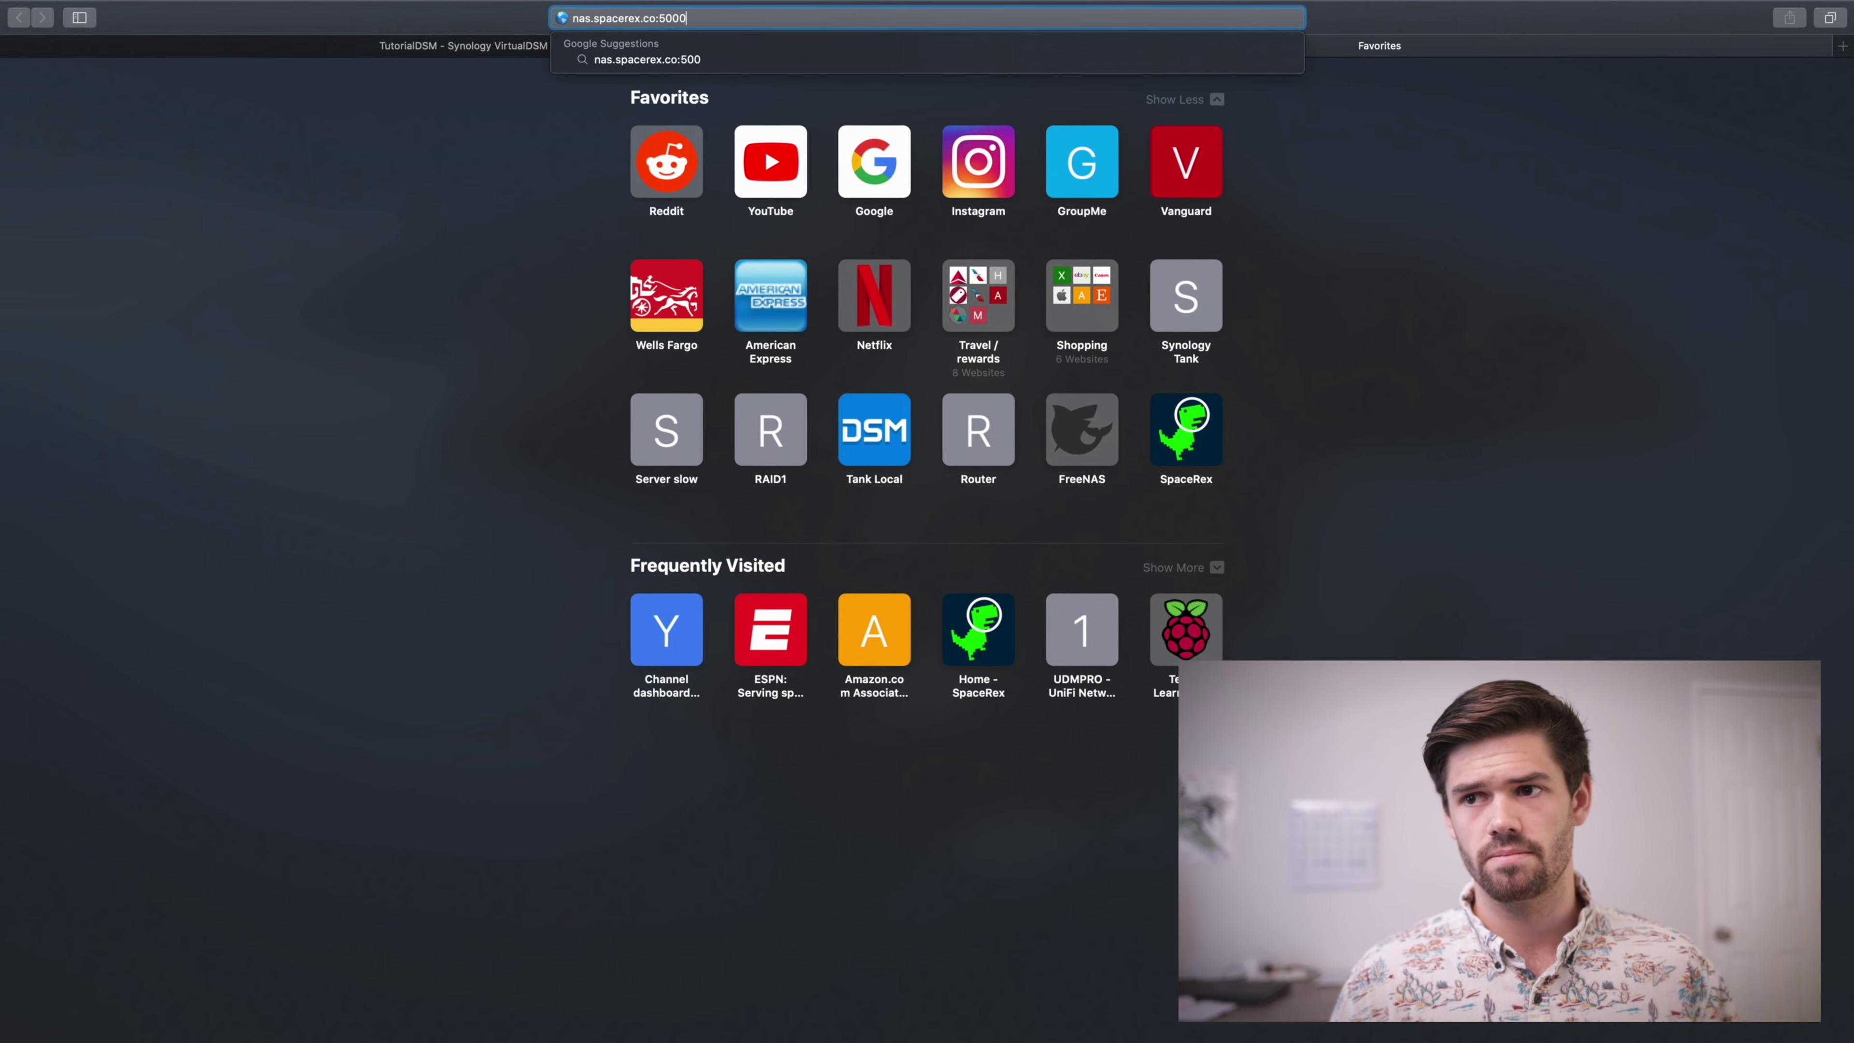
{"action": "key", "text": "Return"}
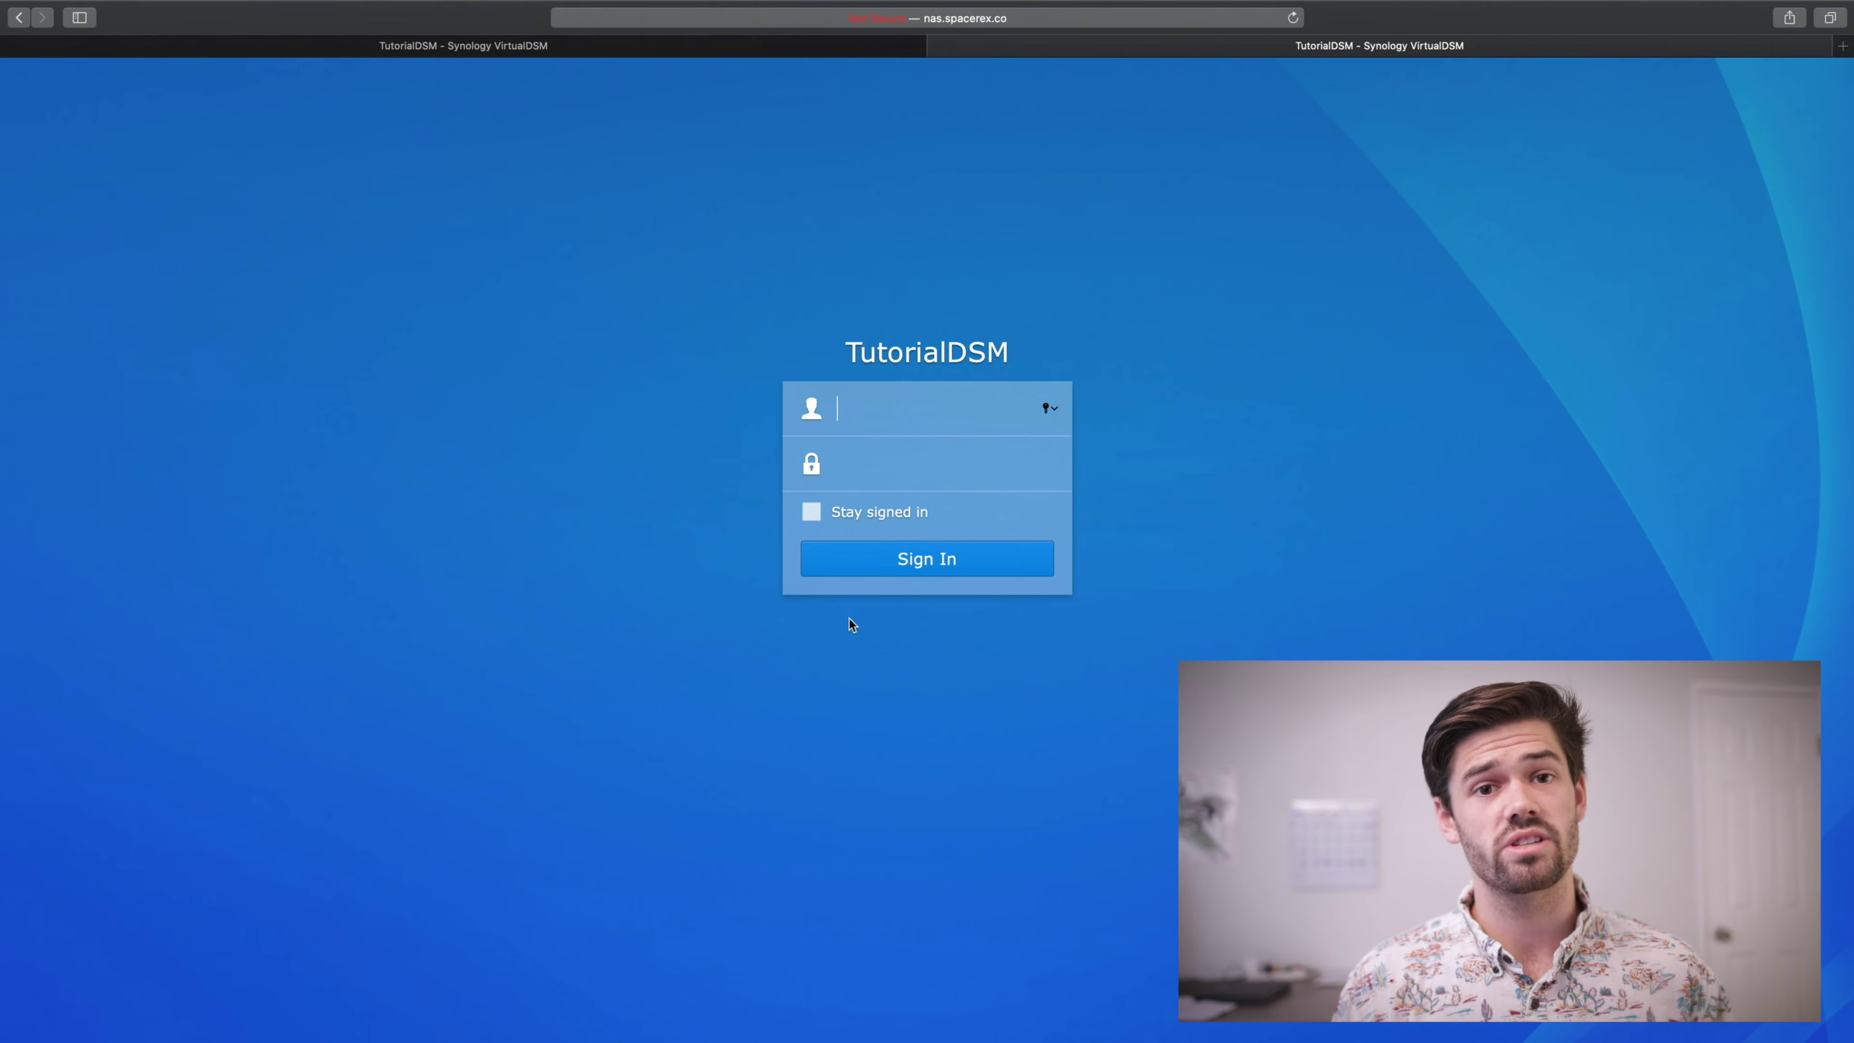
- Edit the address to nas2.spacerex.co:5000 and load it
{"action": "left_click", "coordinate": [925, 18]}
{"action": "left_click", "coordinate": [591, 17]}
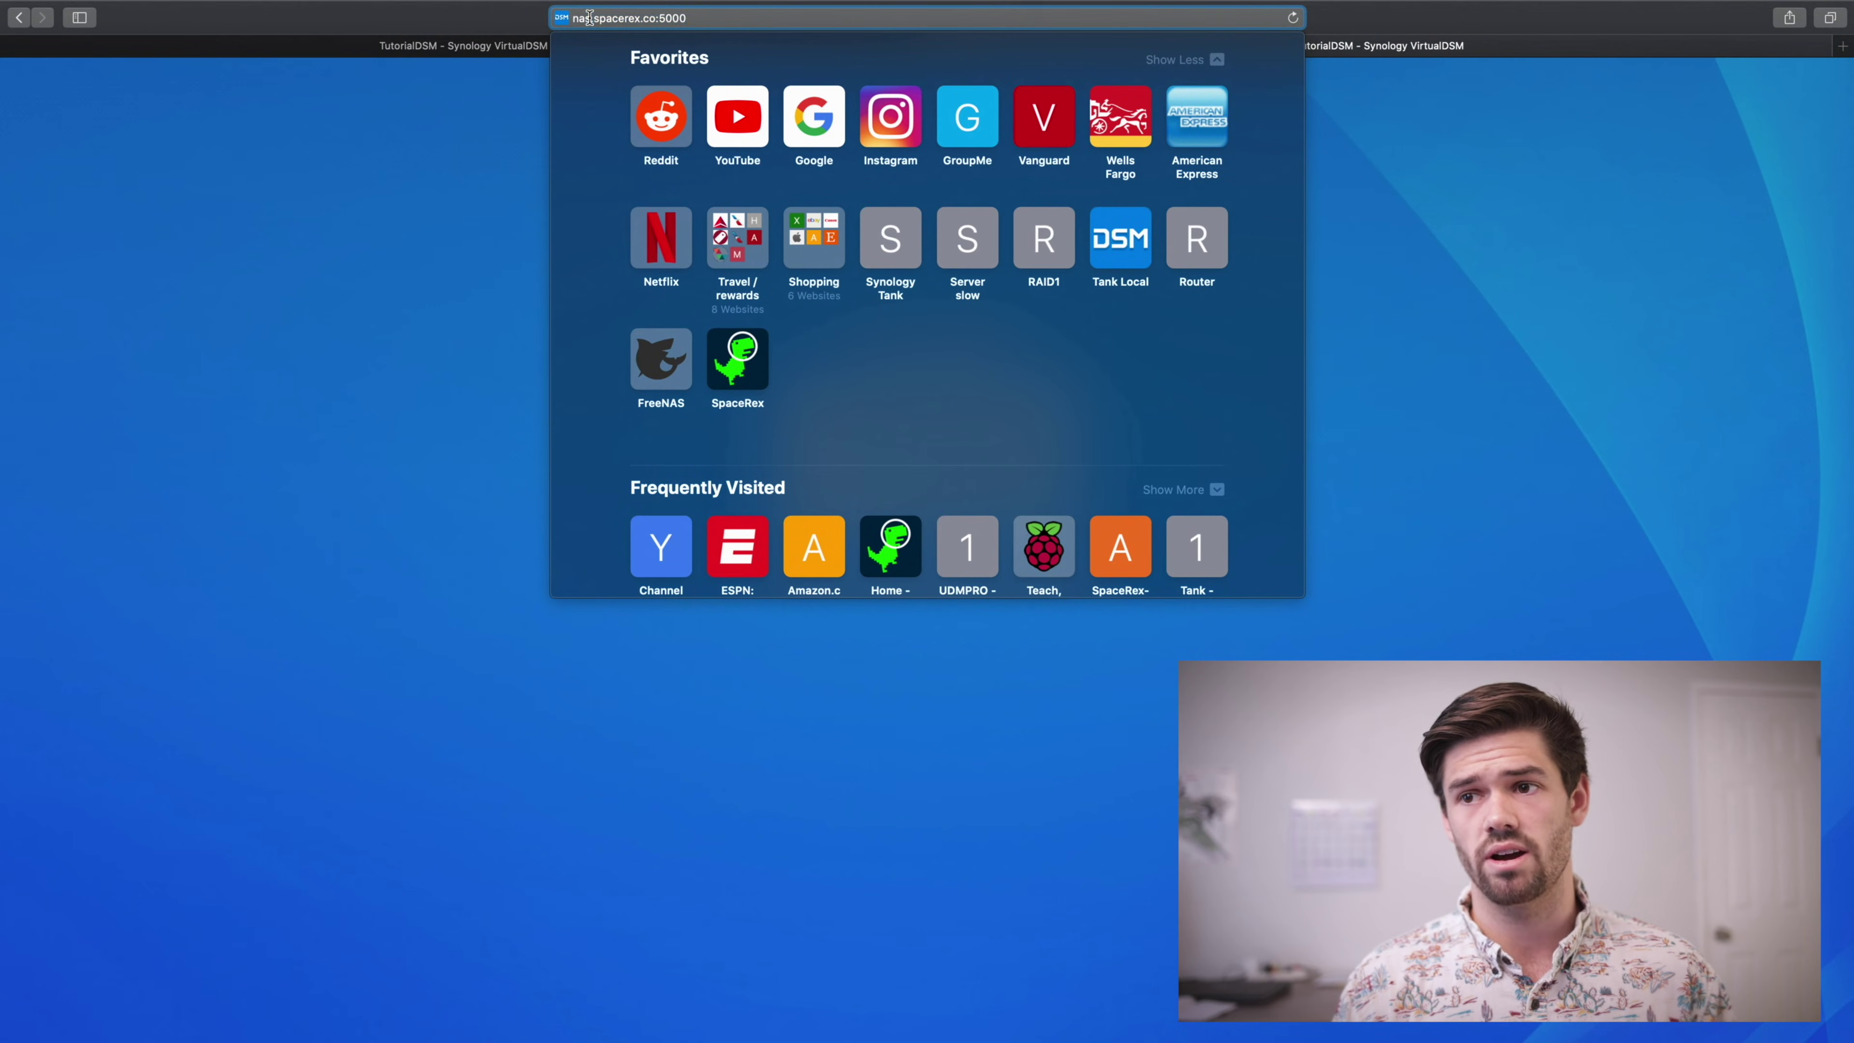
{"action": "type", "text": "2"}
{"action": "key", "text": "Return"}
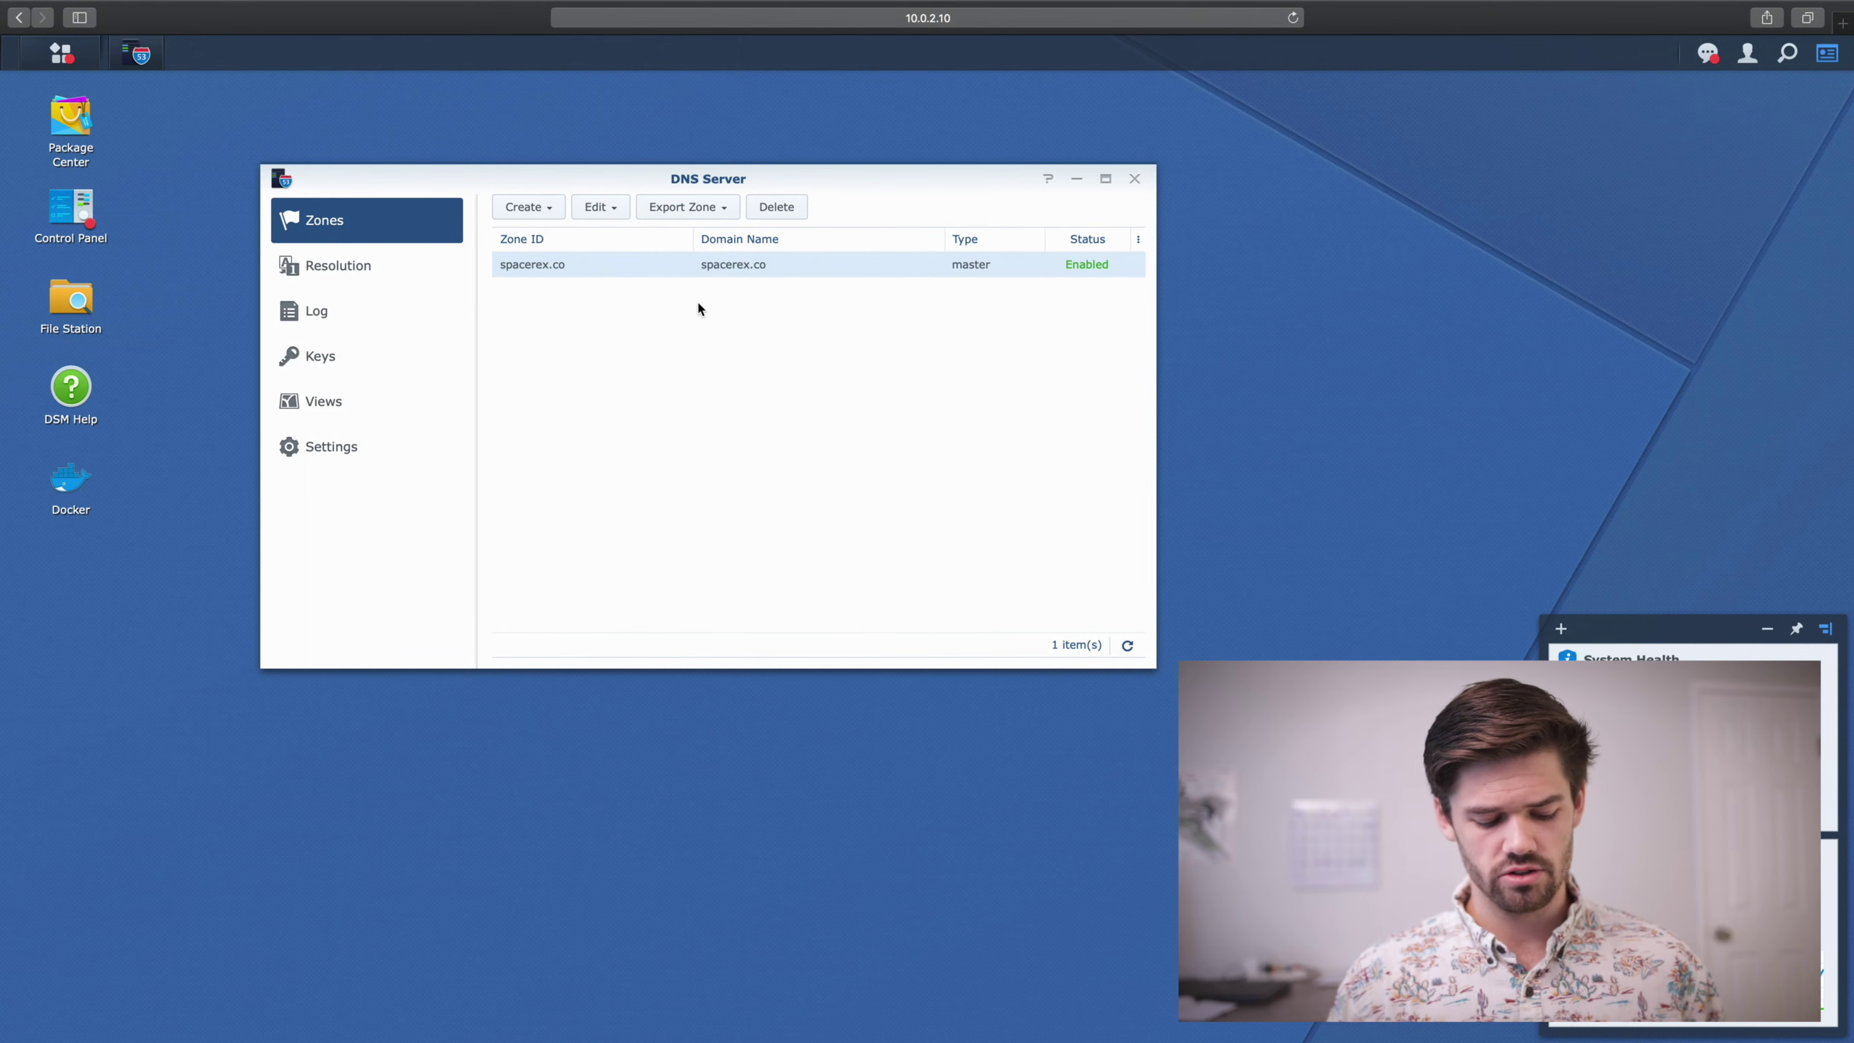
{"action": "key", "text": "super+t"}
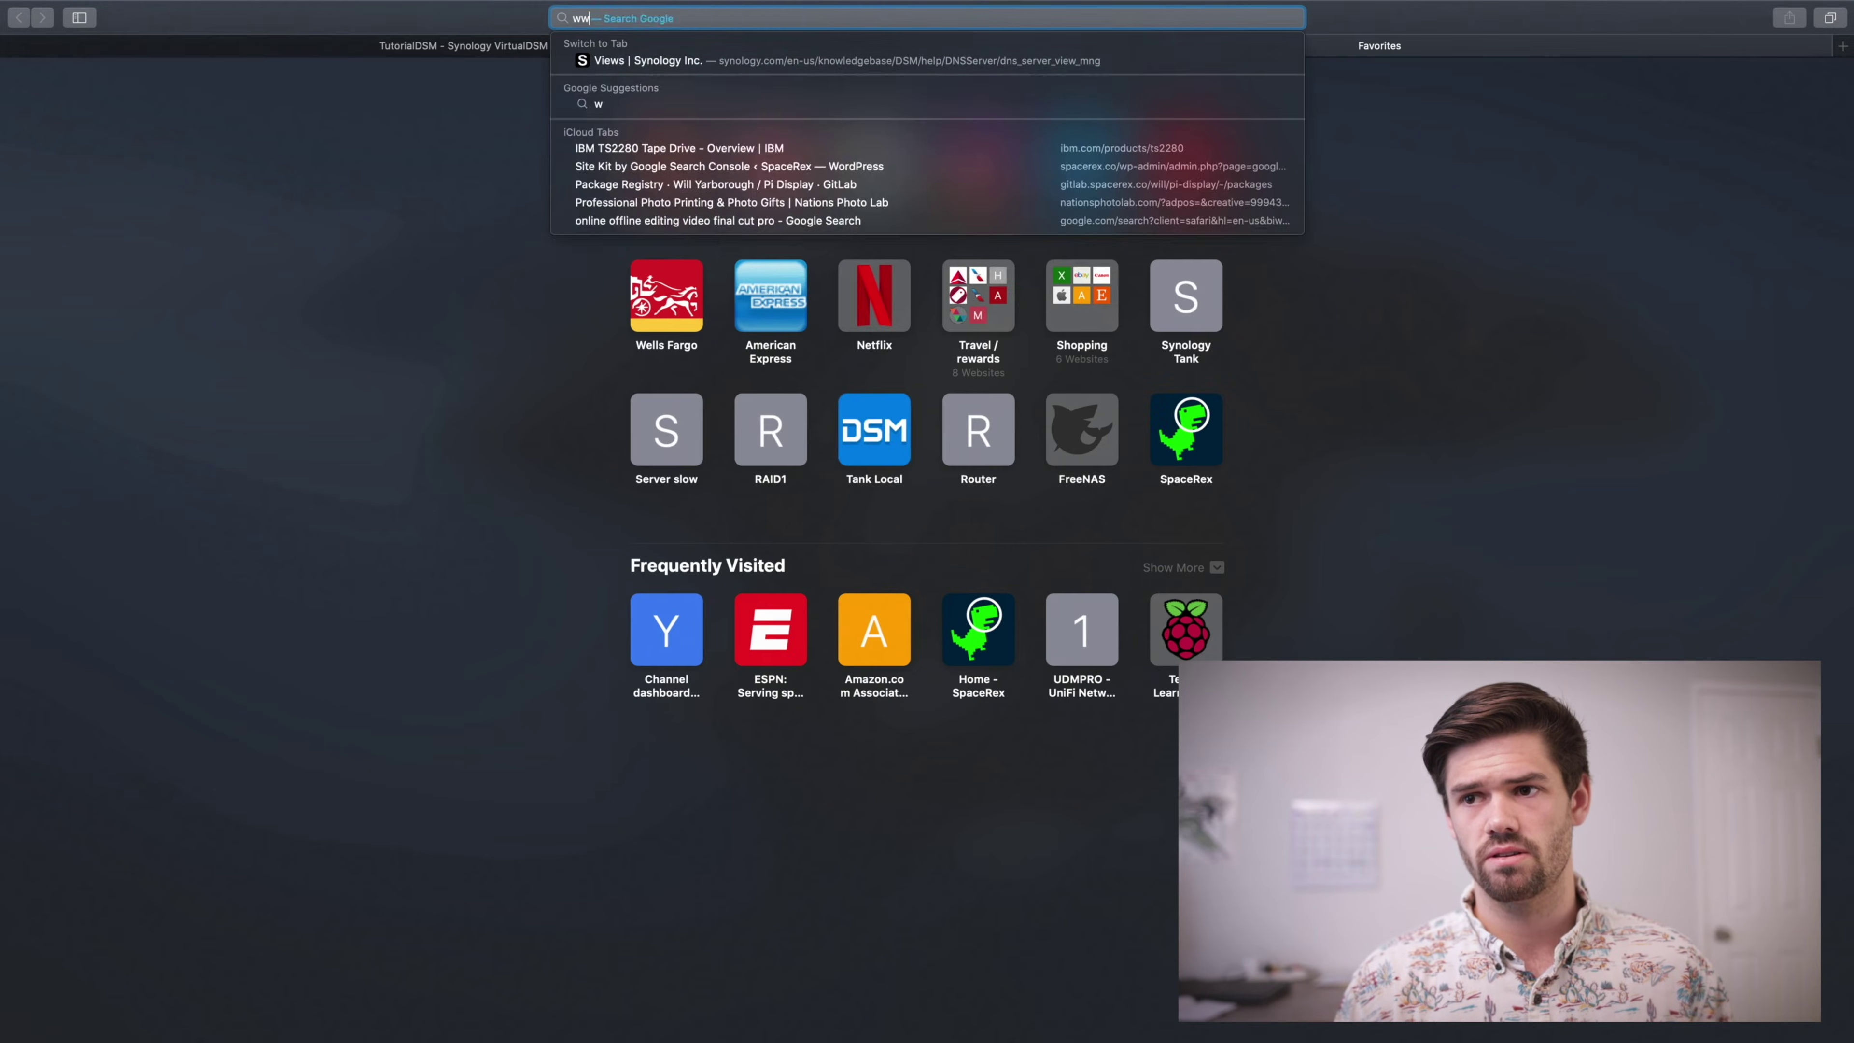
{"action": "type", "text": "www.spac"}
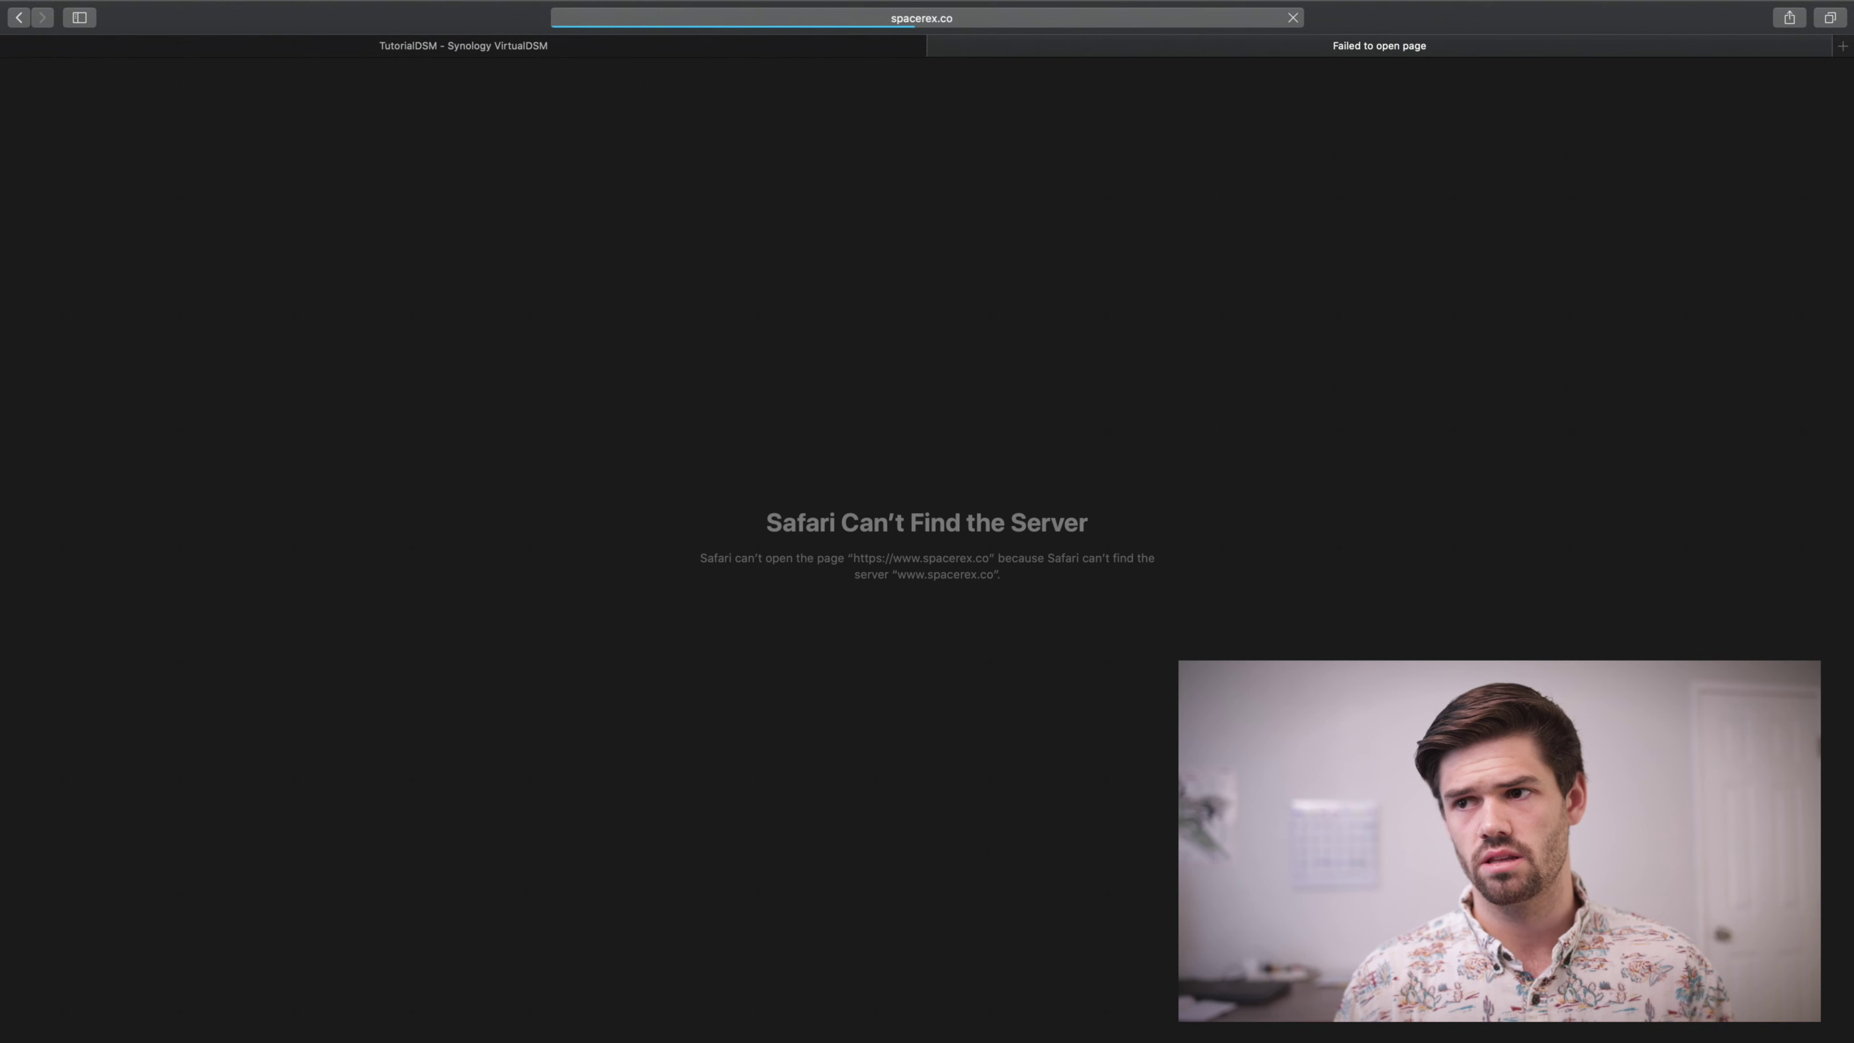
{"action": "key", "text": "Return"}
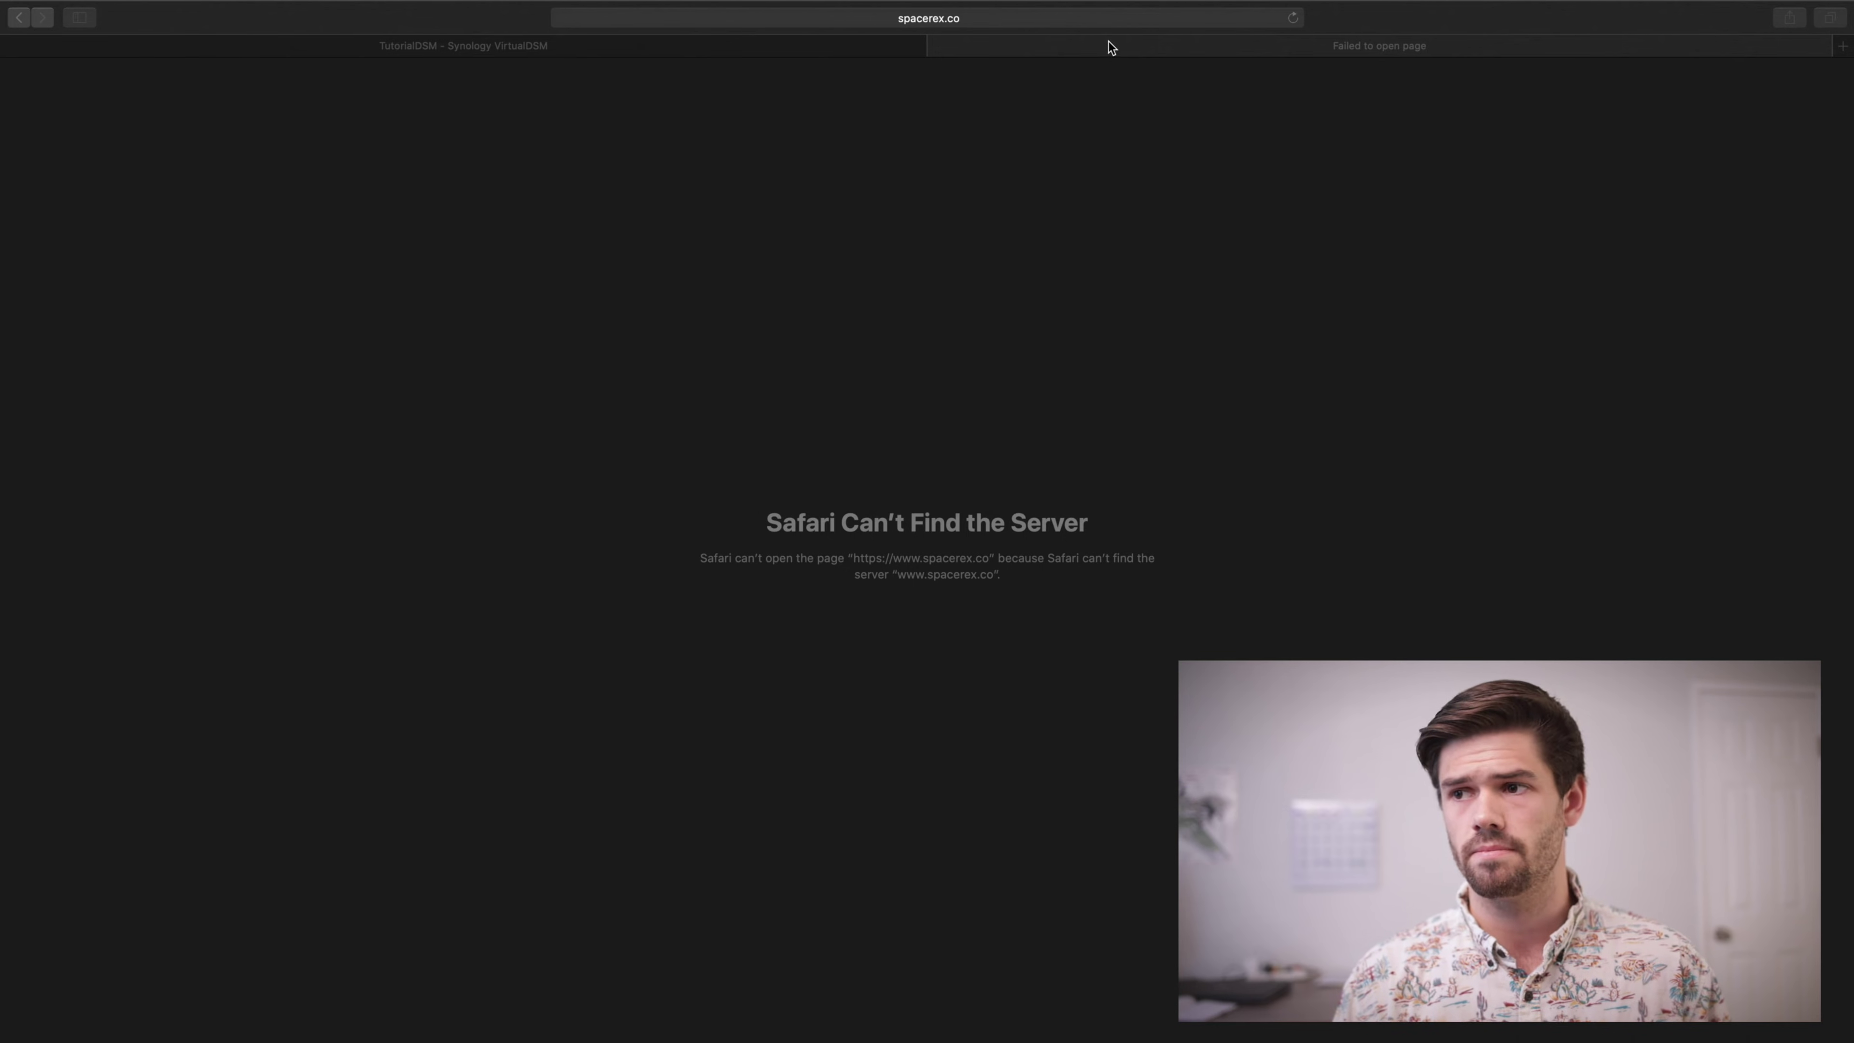
{"action": "key", "text": "super+w"}
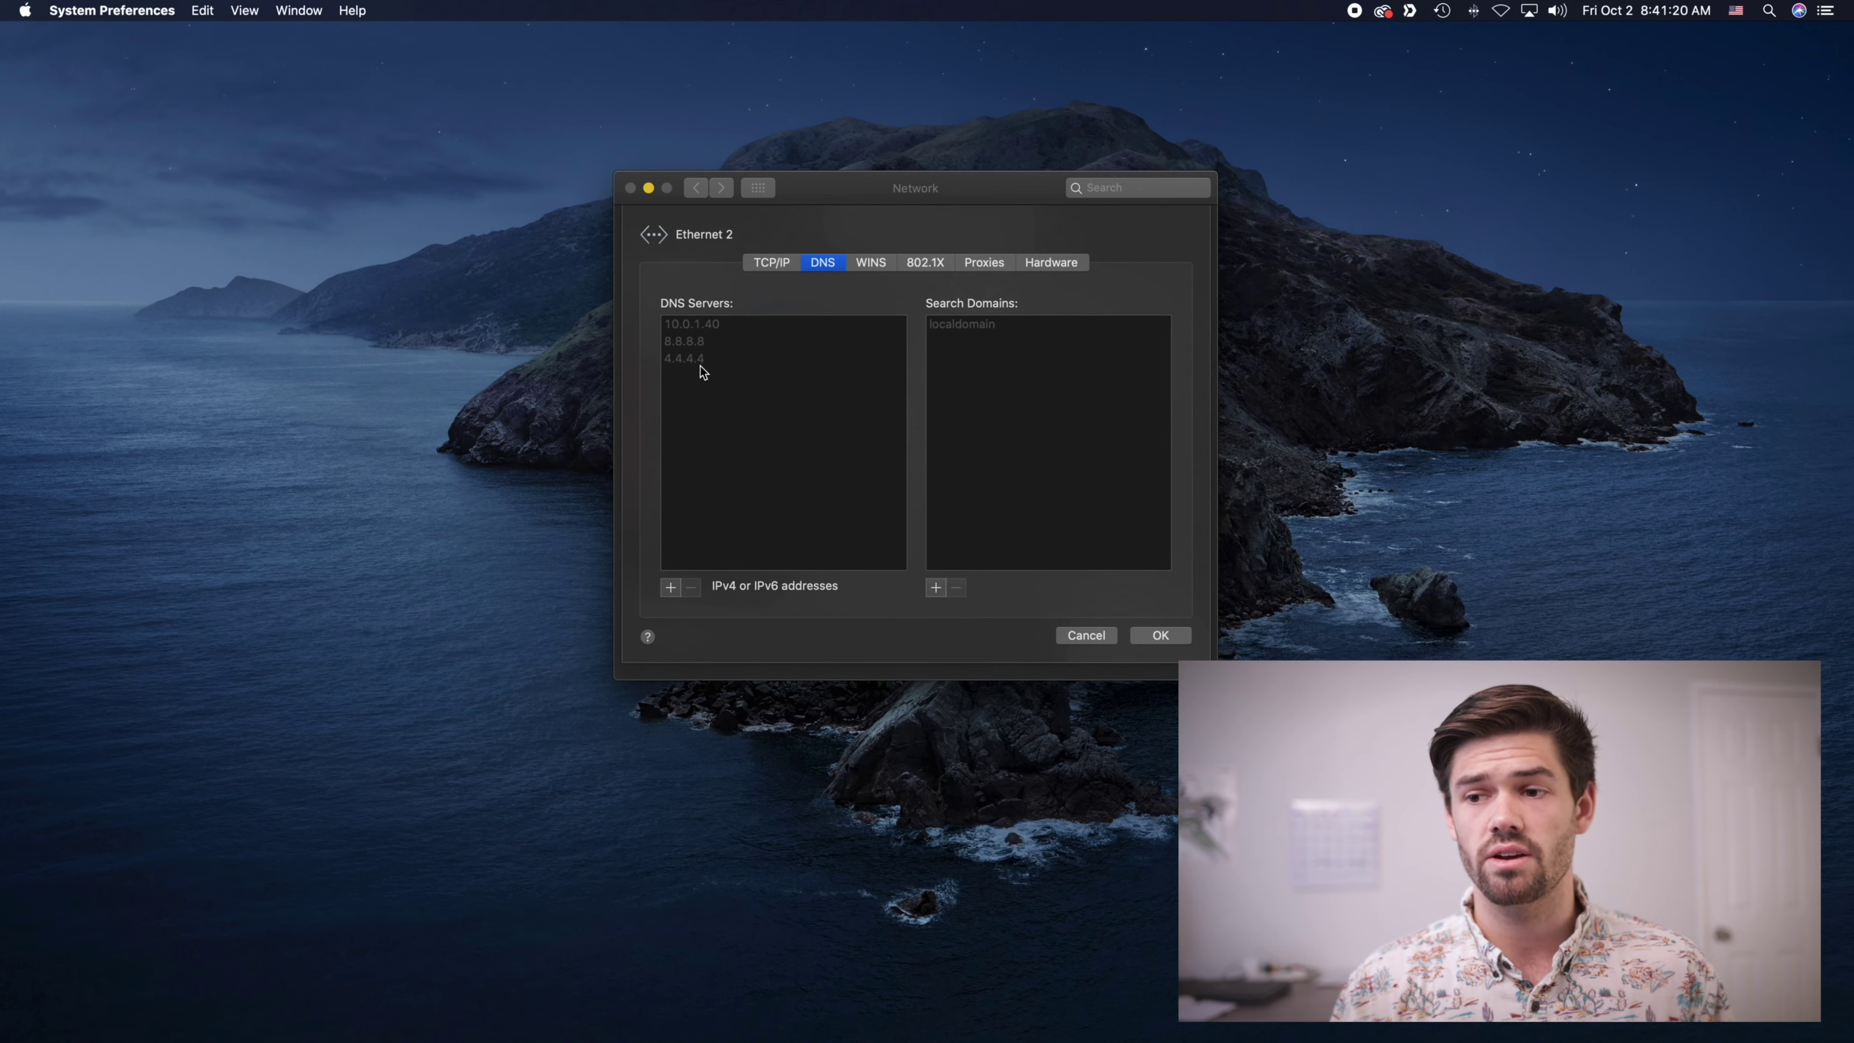
- Look over the DNS Servers list (10.0.1.40, 8.8.8.8, 4.4.4.4) and dismiss the advanced sheet
{"action": "left_click", "coordinate": [706, 328]}
{"action": "left_click_drag", "start_coordinate": [706, 328], "coordinate": [692, 383]}
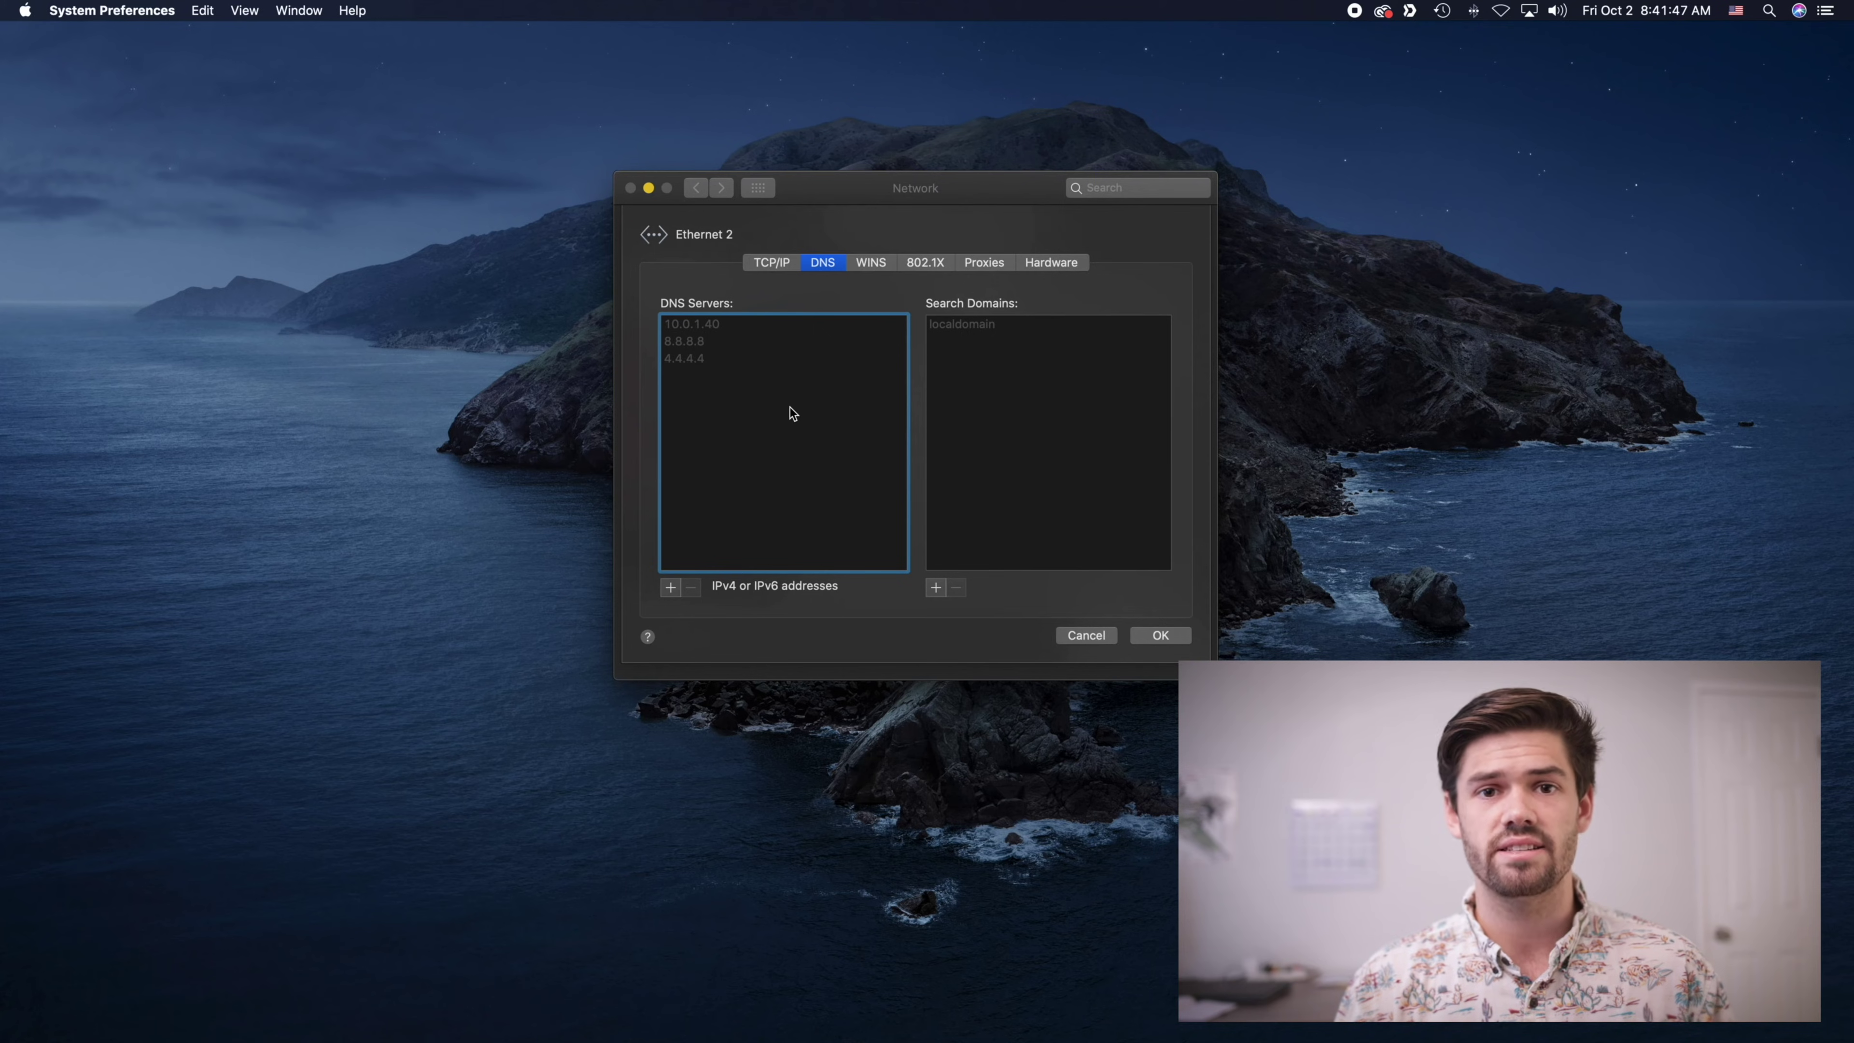
{"action": "left_click", "coordinate": [1181, 638]}
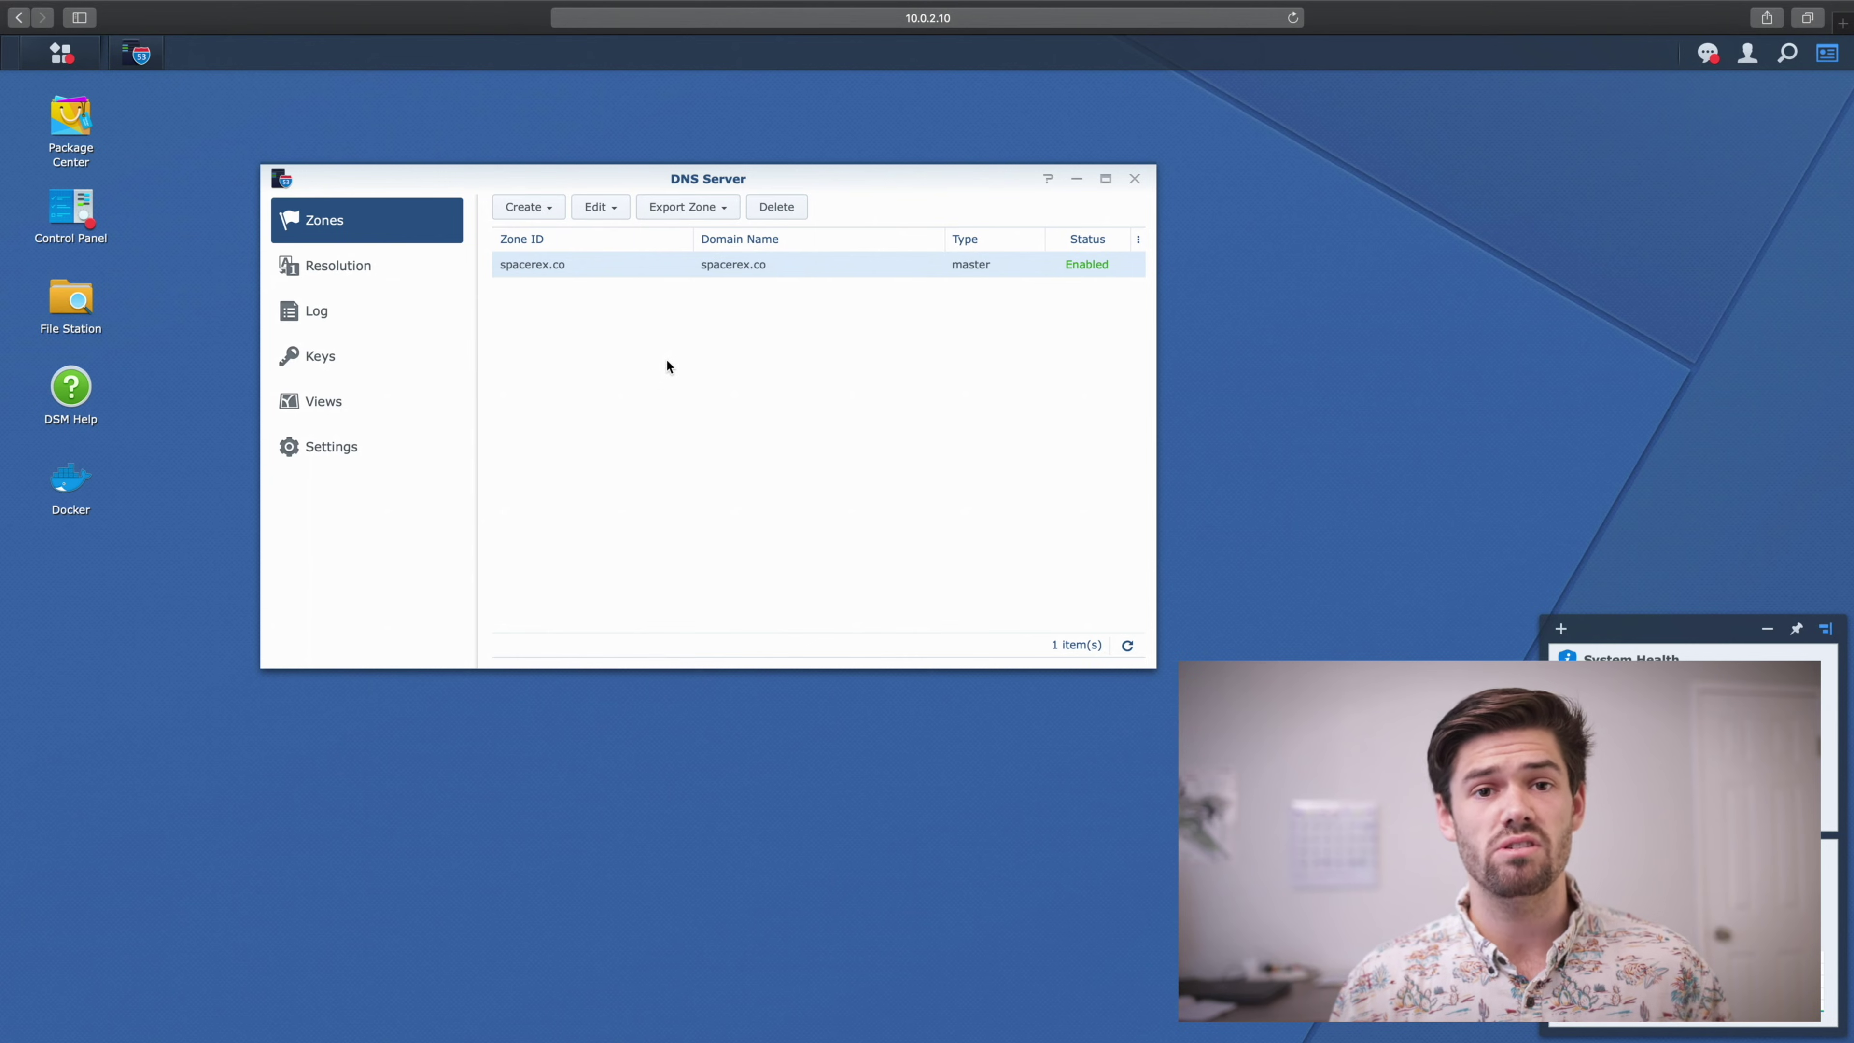
- Open the LAN network's settings in UniFi Network from a new tab
{"action": "key", "text": "super+t"}
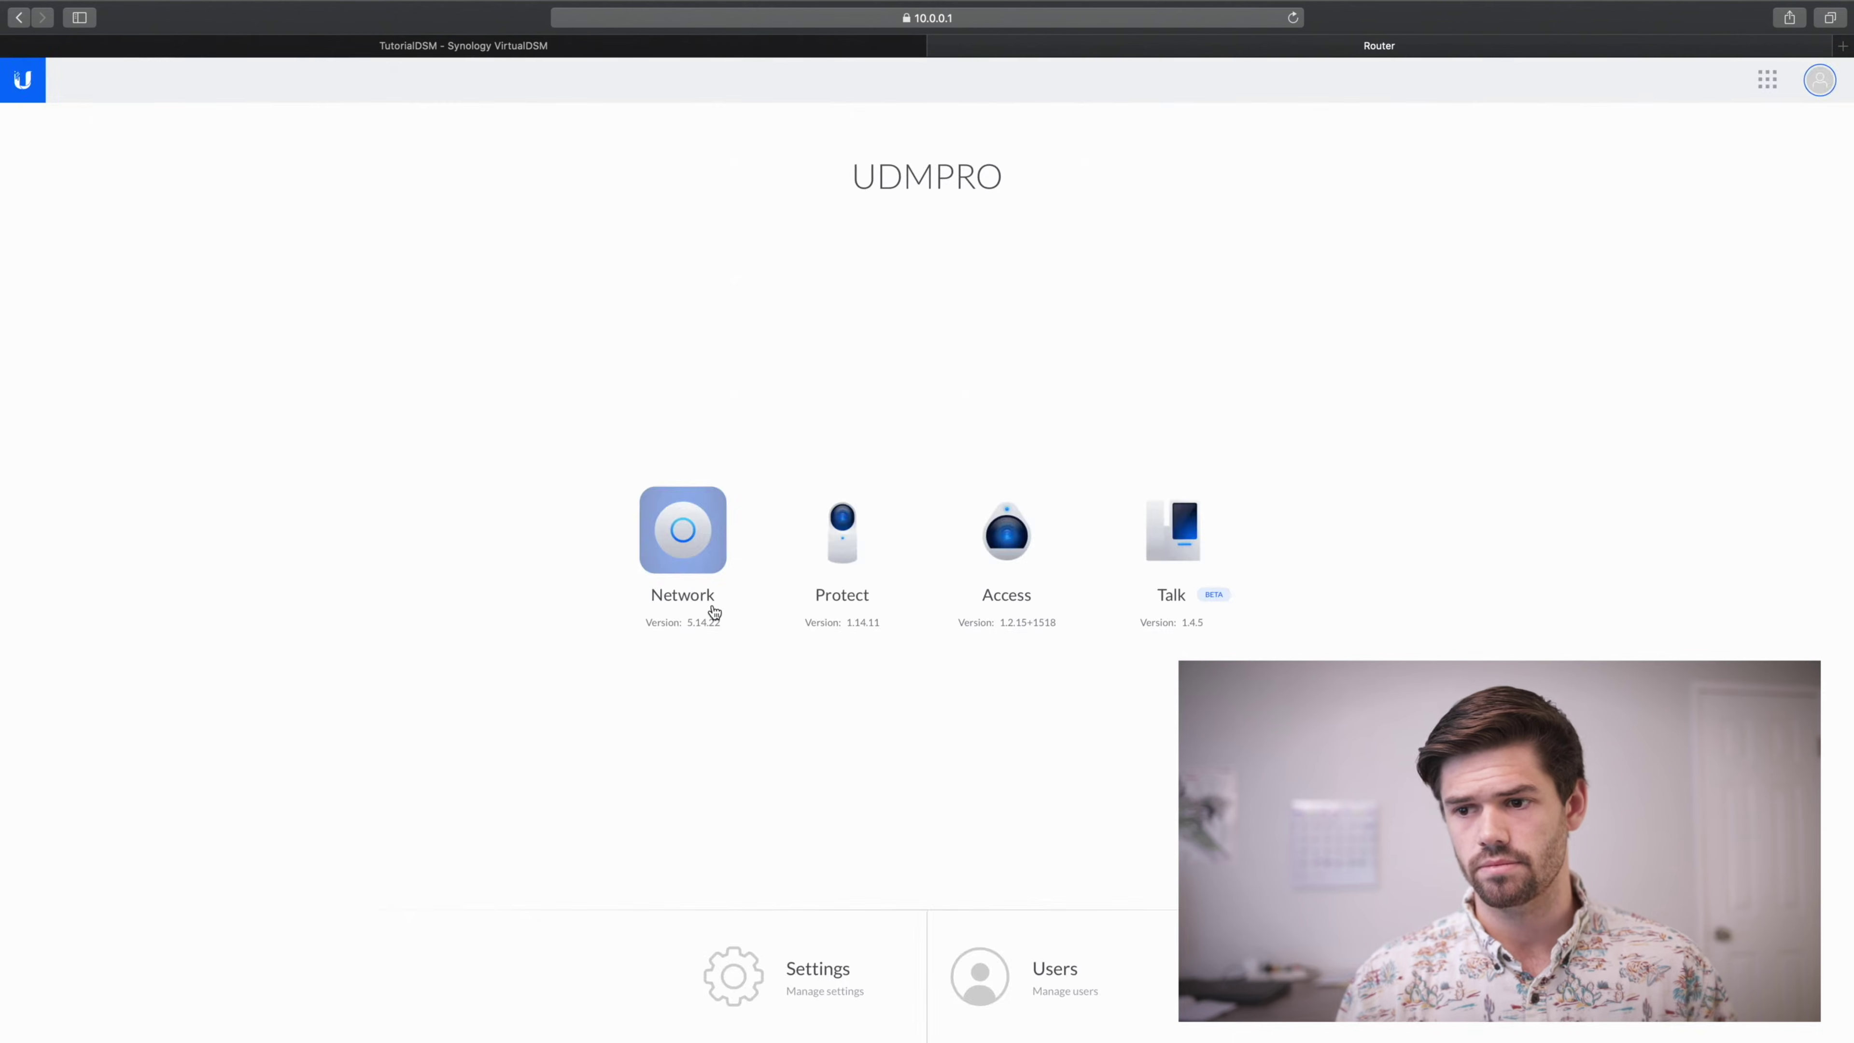
{"action": "left_click", "coordinate": [707, 577]}
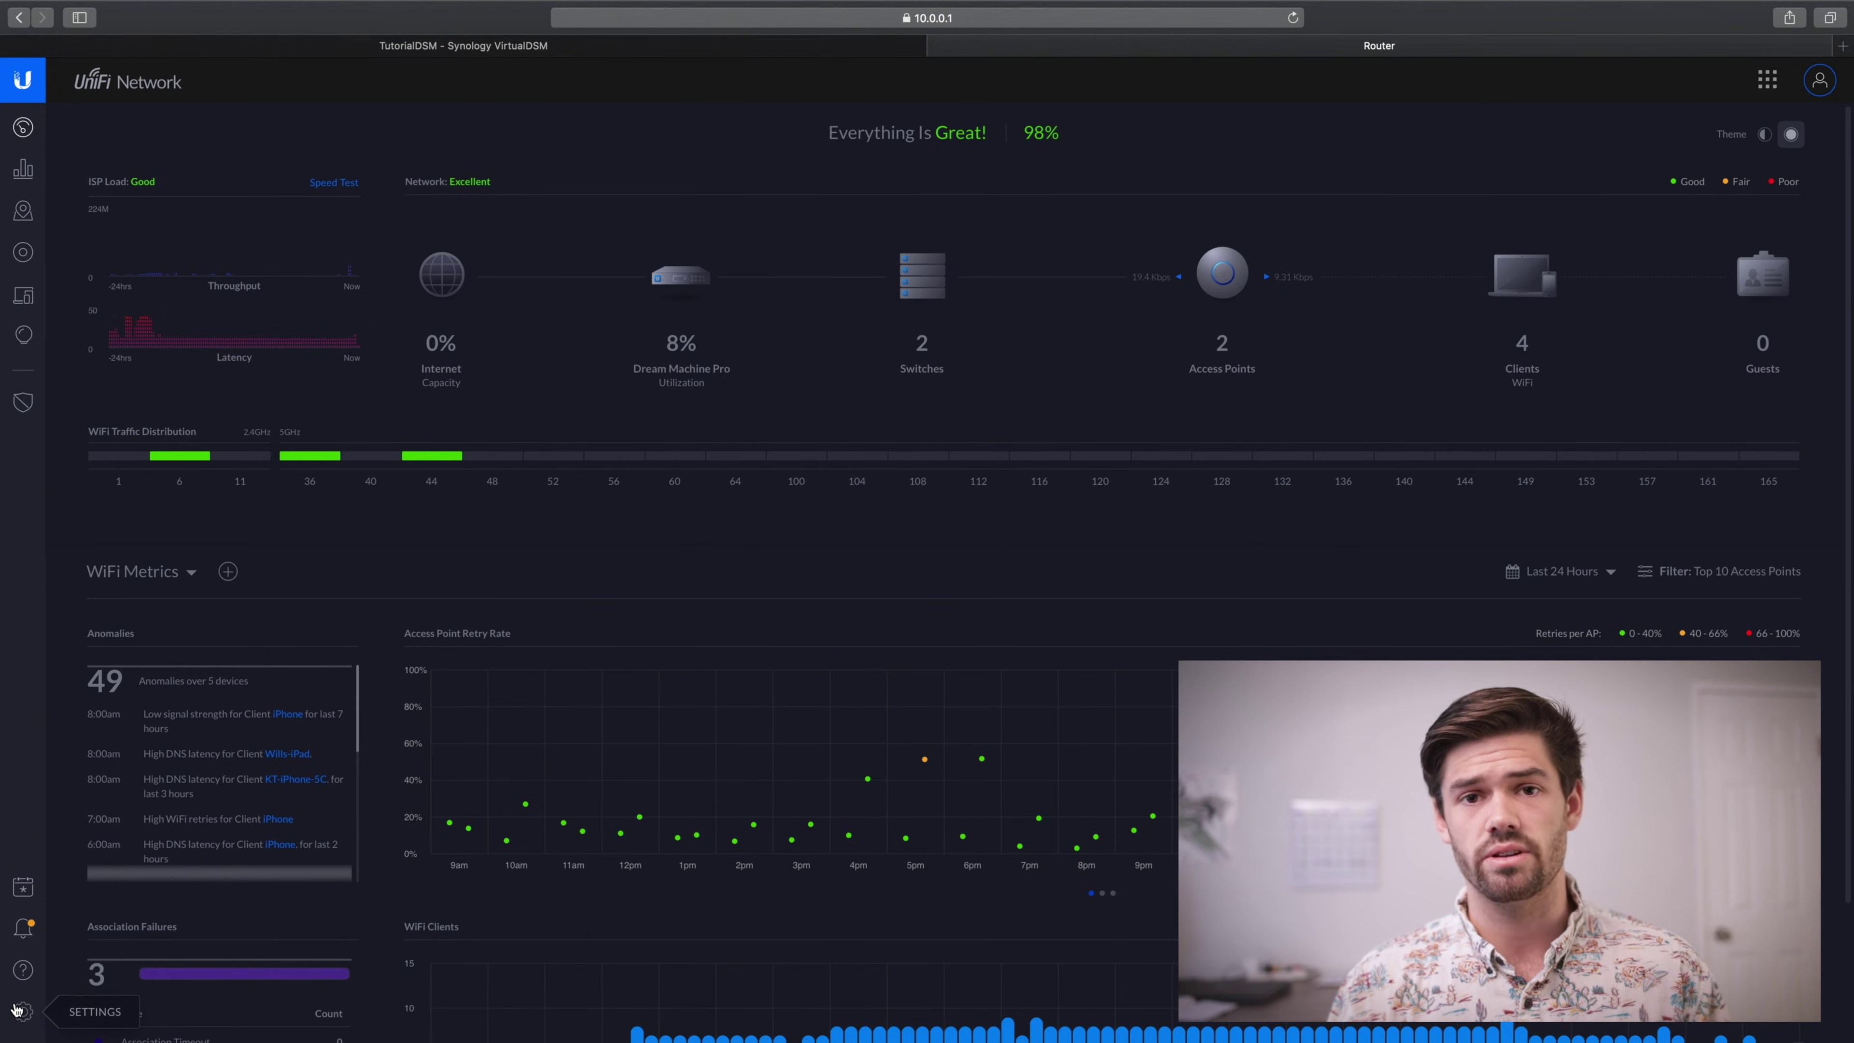
{"action": "left_click", "coordinate": [18, 1011]}
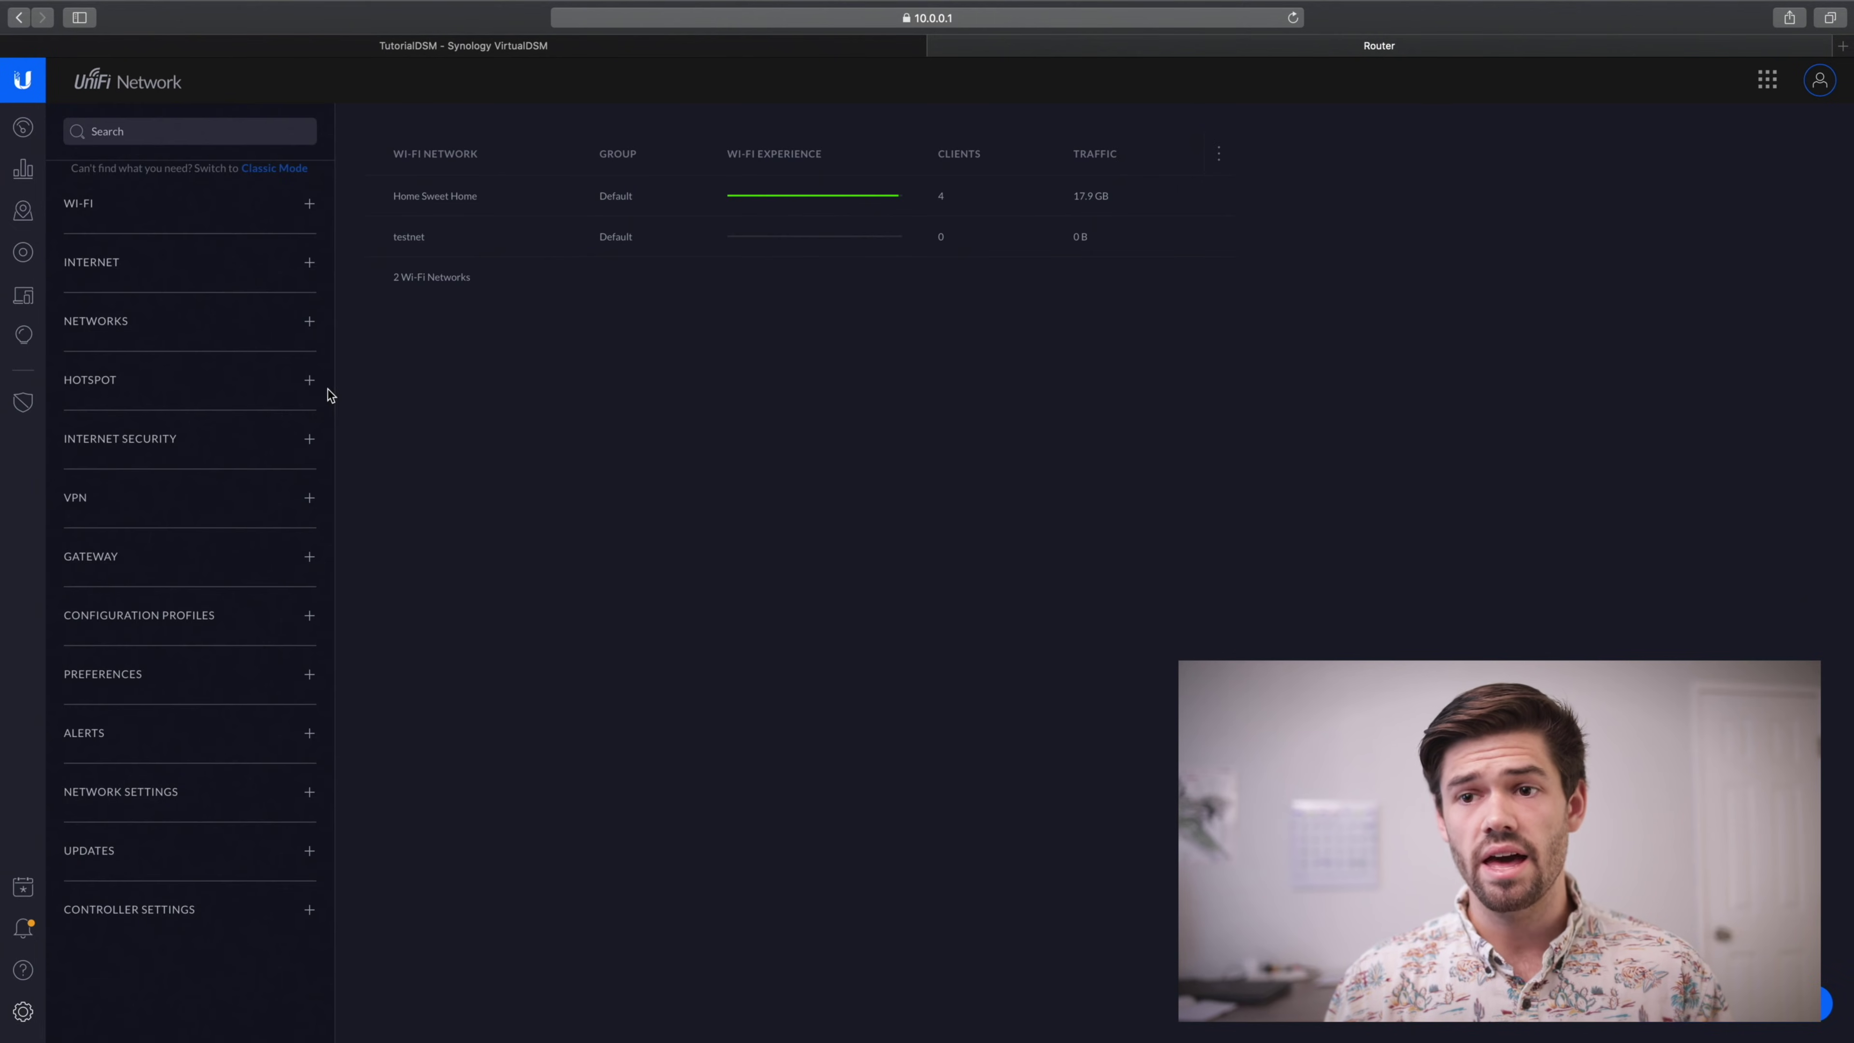
{"action": "left_click", "coordinate": [168, 314]}
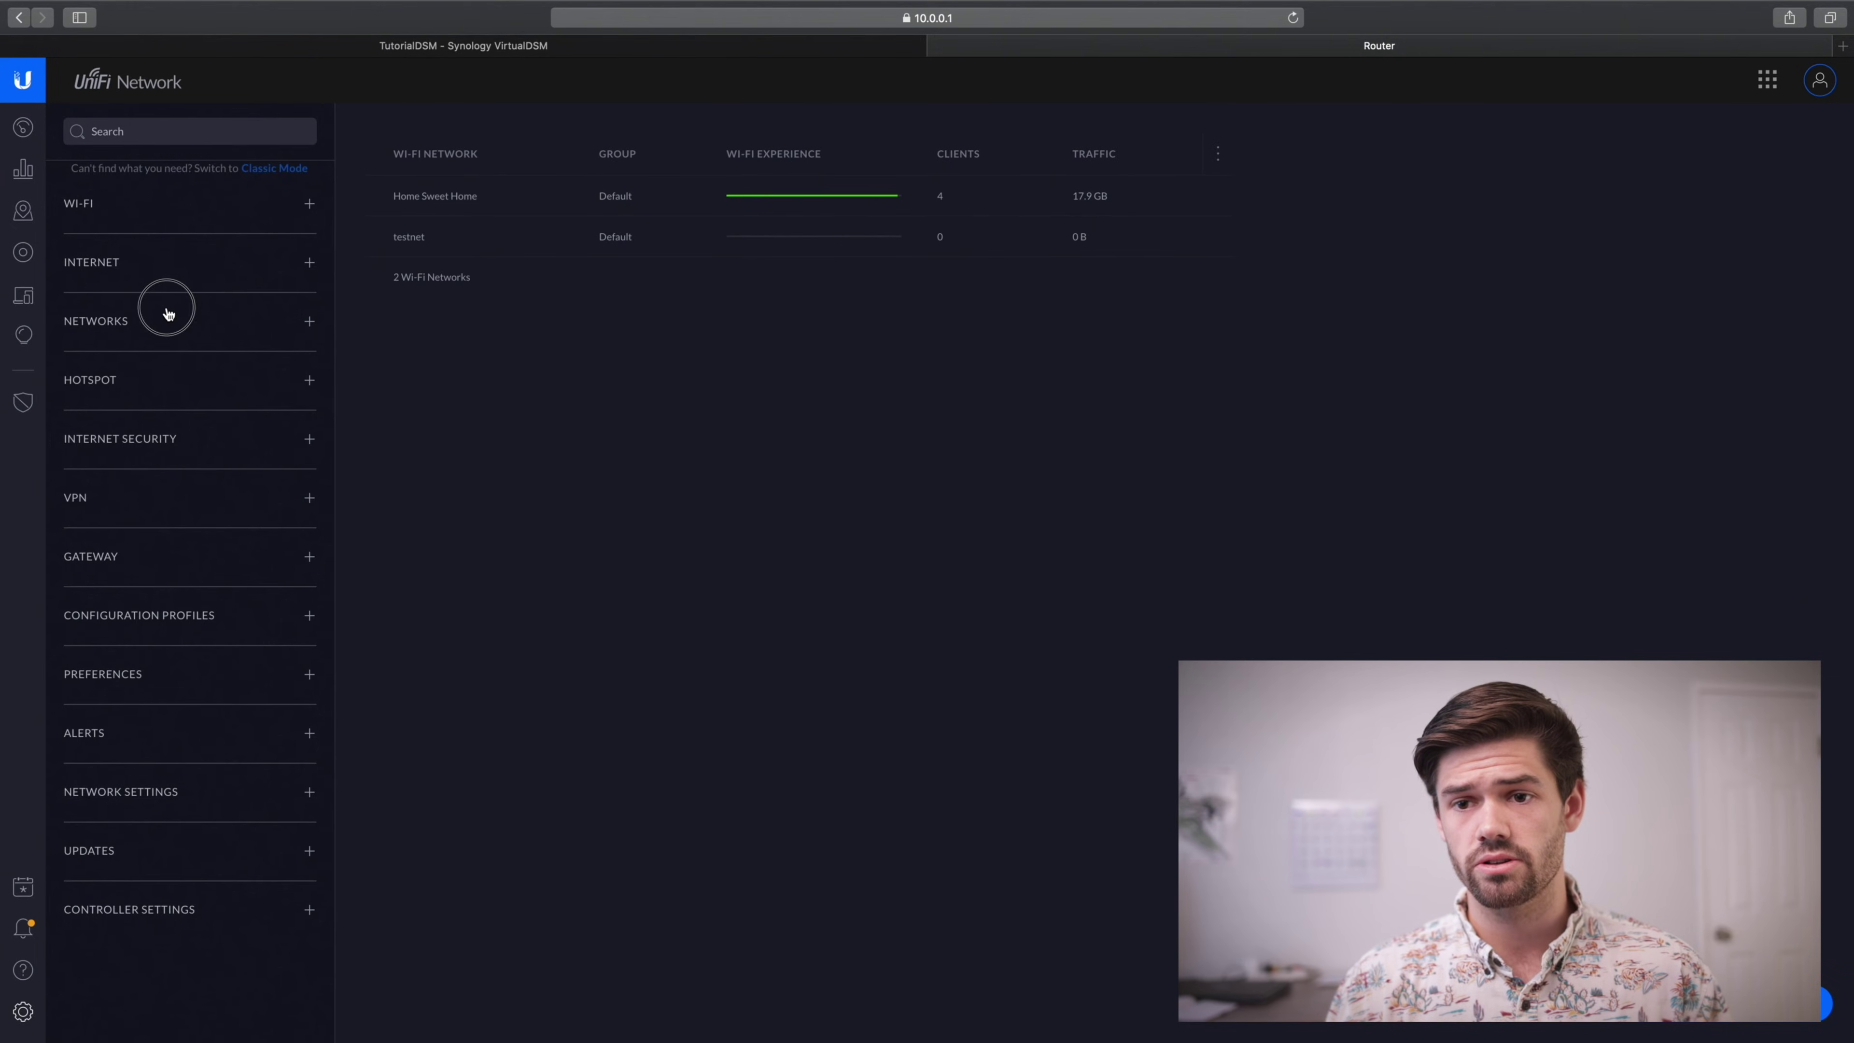
{"action": "left_click", "coordinate": [143, 367]}
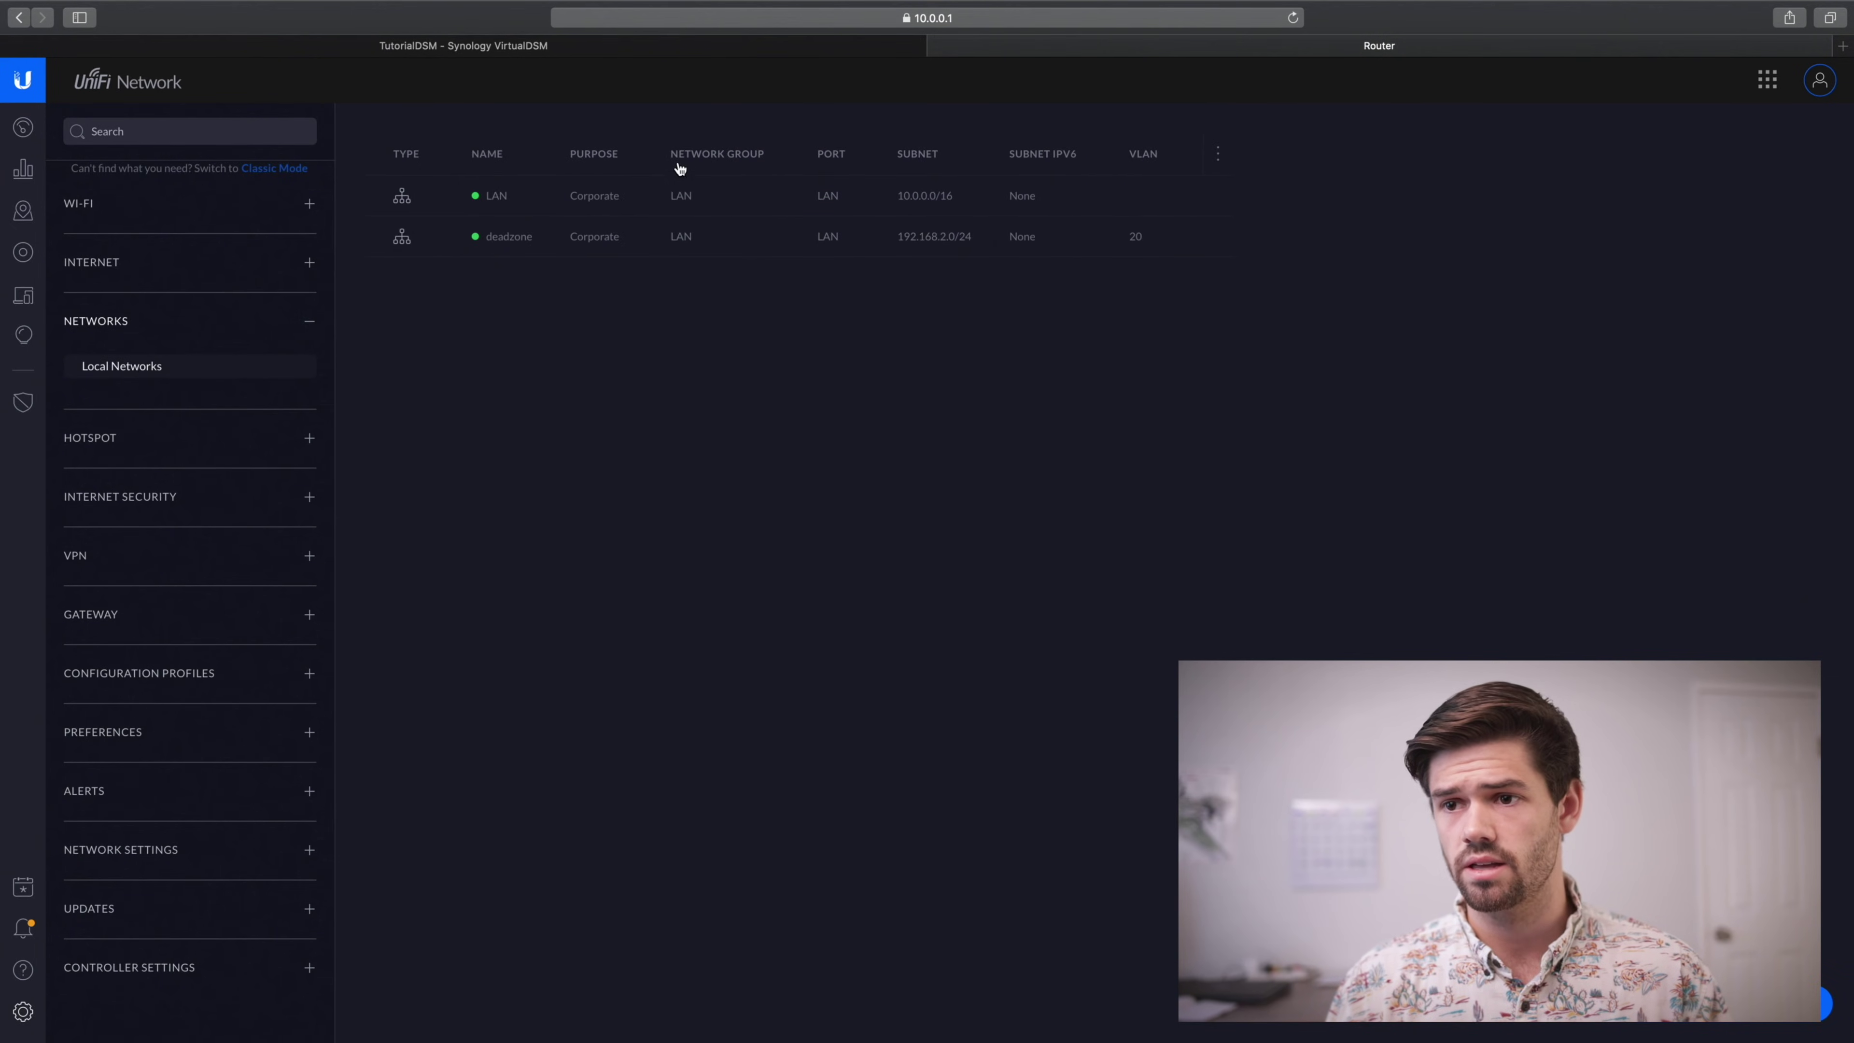
{"action": "left_click", "coordinate": [1209, 199]}
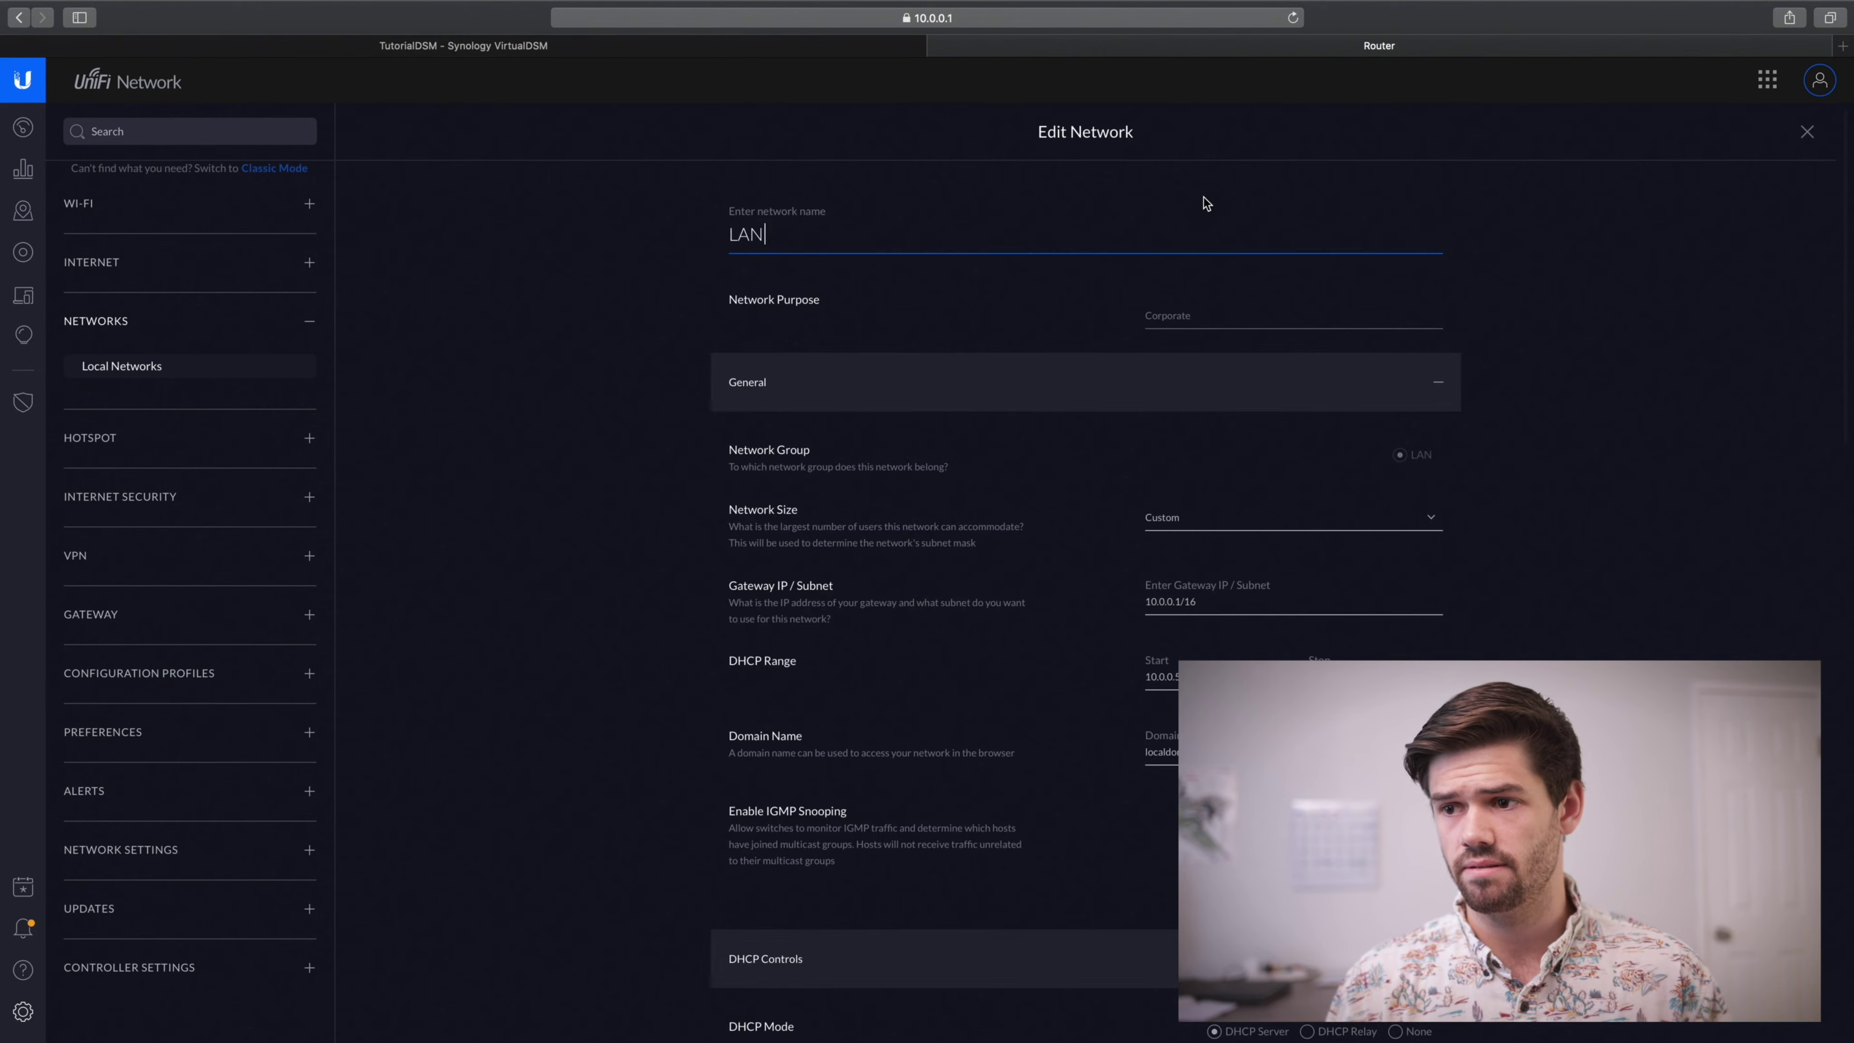
- Replace DHCP DNS Server 1 value 10.0.1.40 with 10.0.2.10
{"action": "scroll", "coordinate": [1224, 506], "scroll_direction": "down", "scroll_amount": 6}
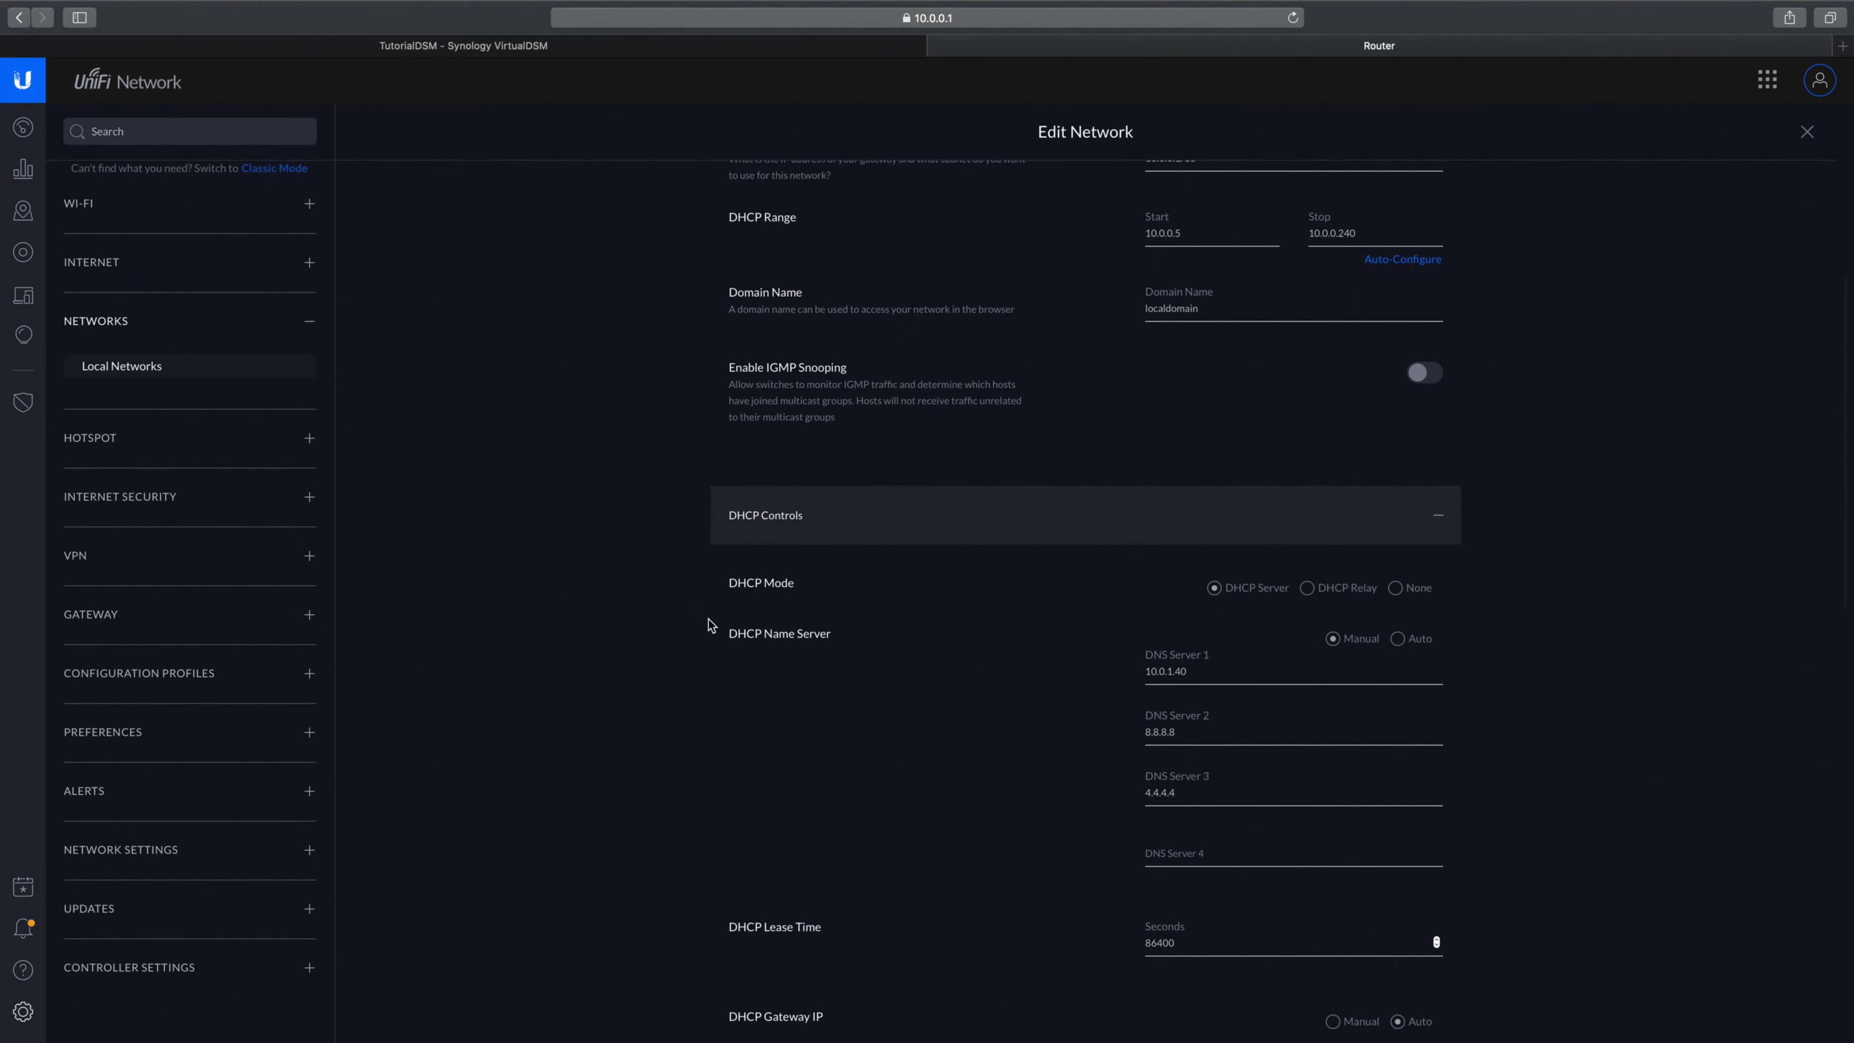
{"action": "left_click_drag", "start_coordinate": [707, 624], "coordinate": [964, 644]}
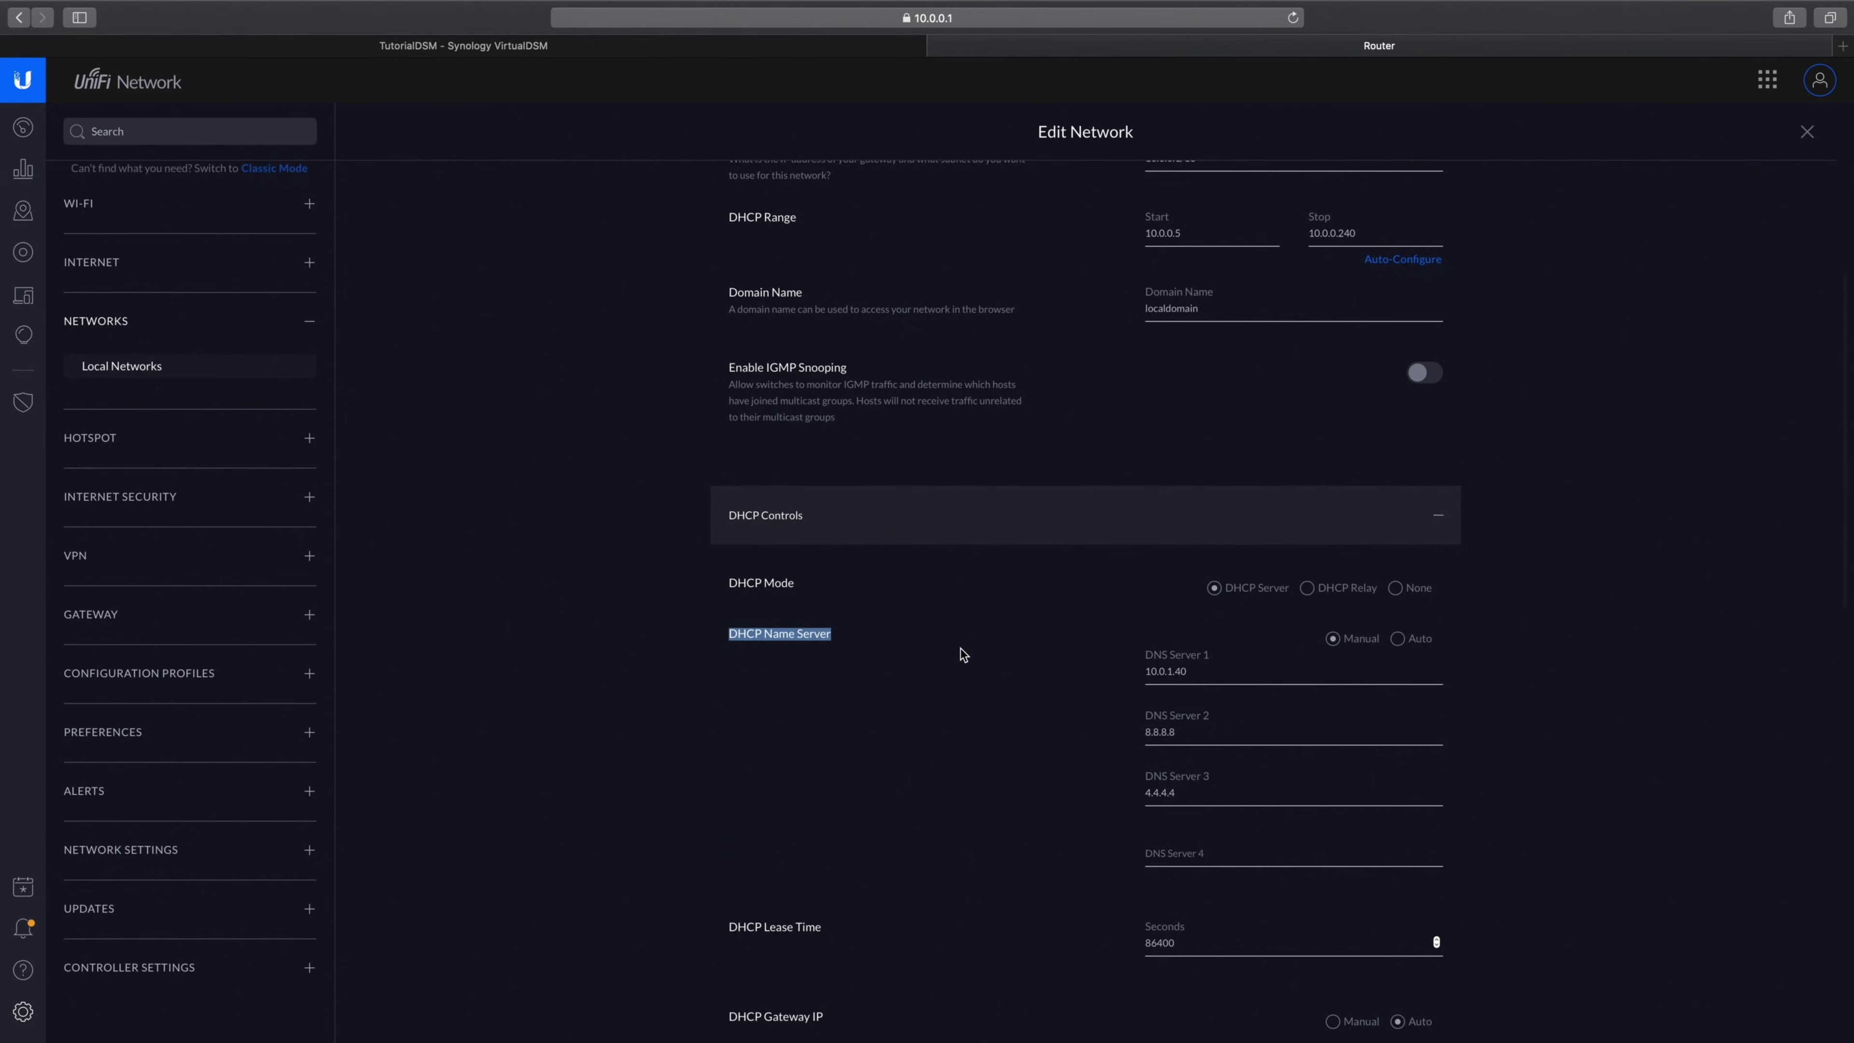
{"action": "left_click", "coordinate": [1030, 664]}
{"action": "scroll", "coordinate": [1075, 682], "scroll_direction": "down", "scroll_amount": 1}
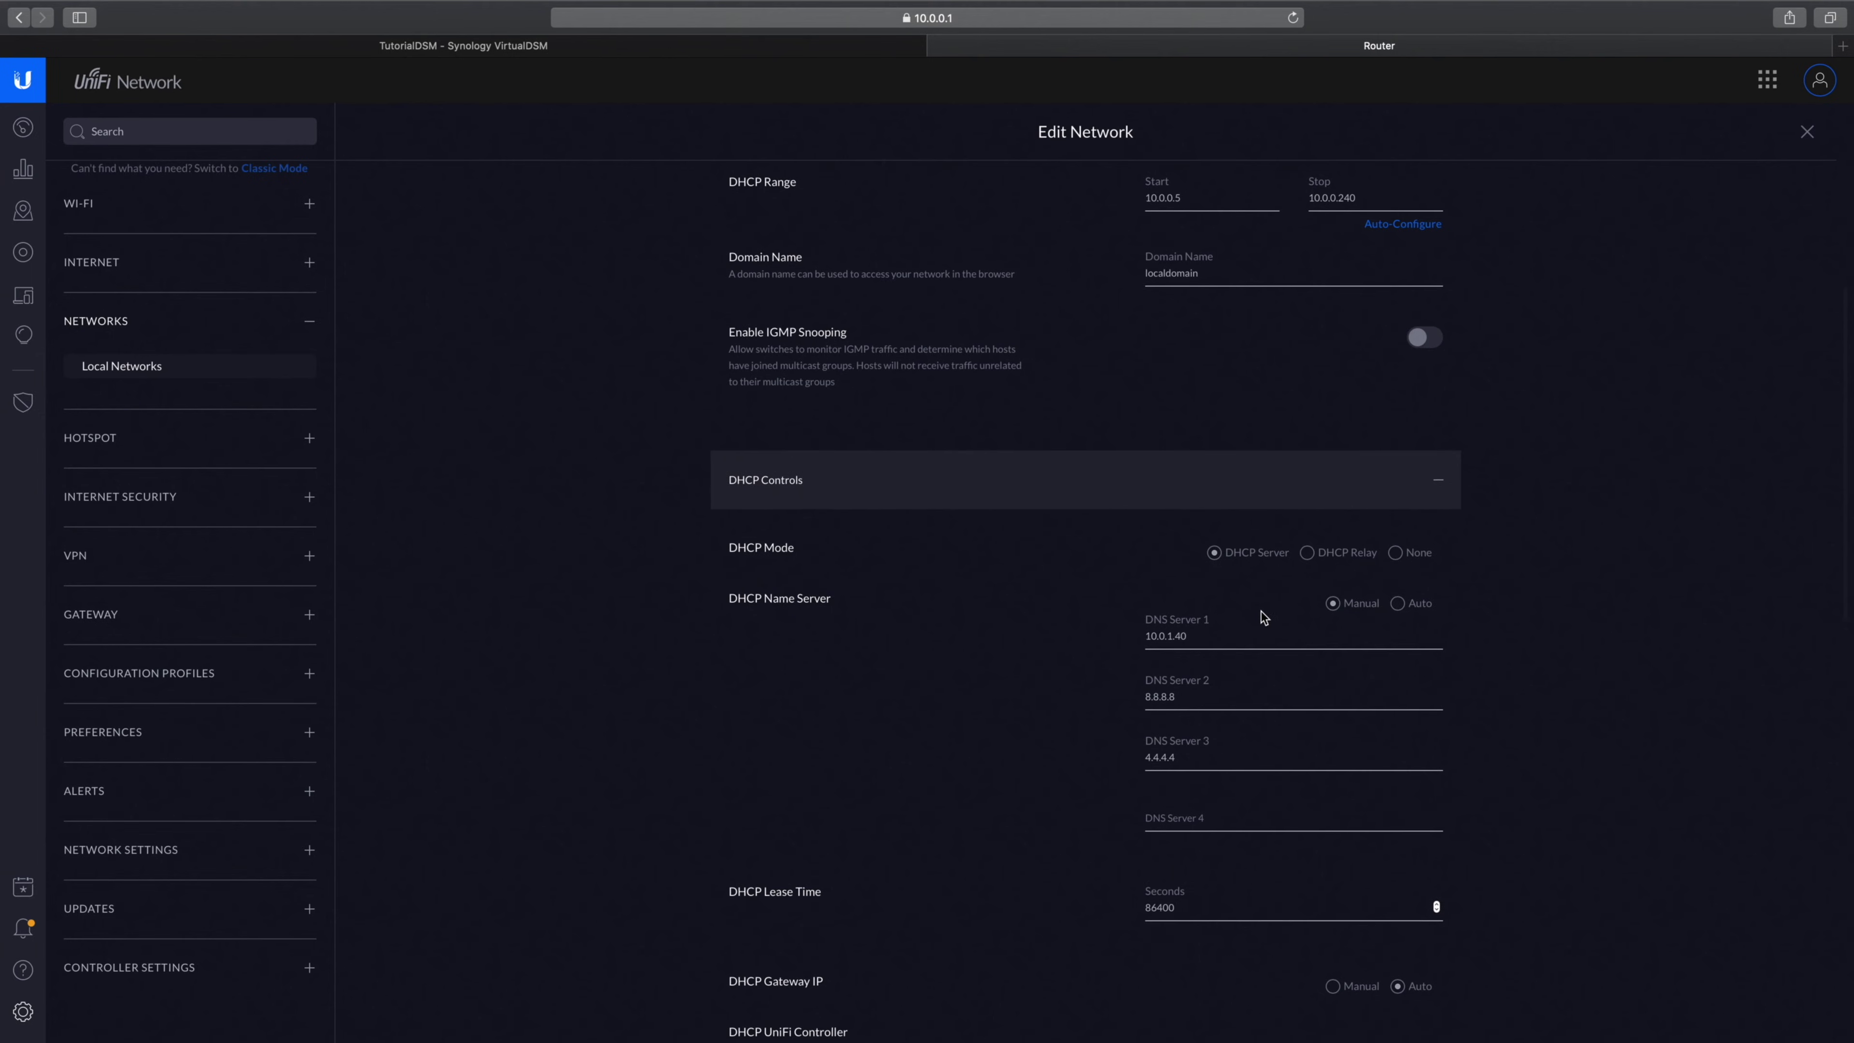
{"action": "left_click", "coordinate": [1211, 640]}
{"action": "left_click_drag", "start_coordinate": [1092, 646], "coordinate": [1119, 631]}
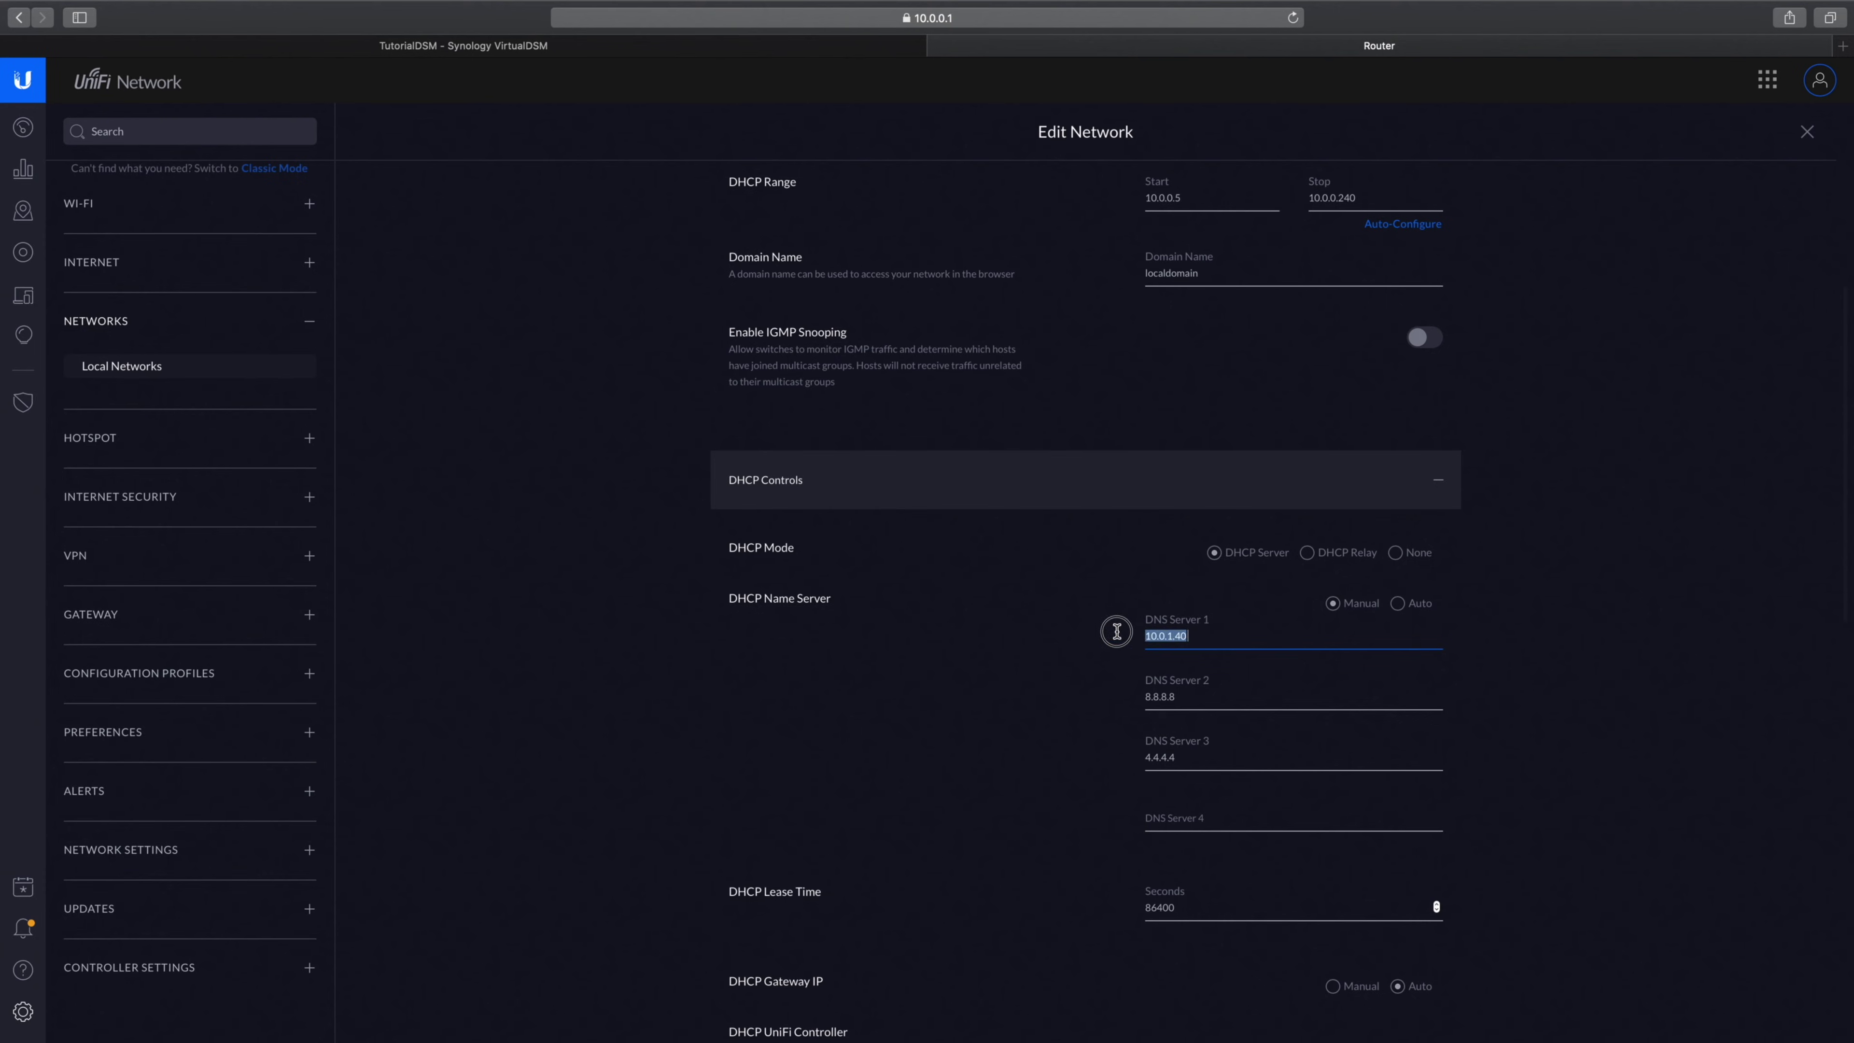
{"action": "type", "text": "10."}
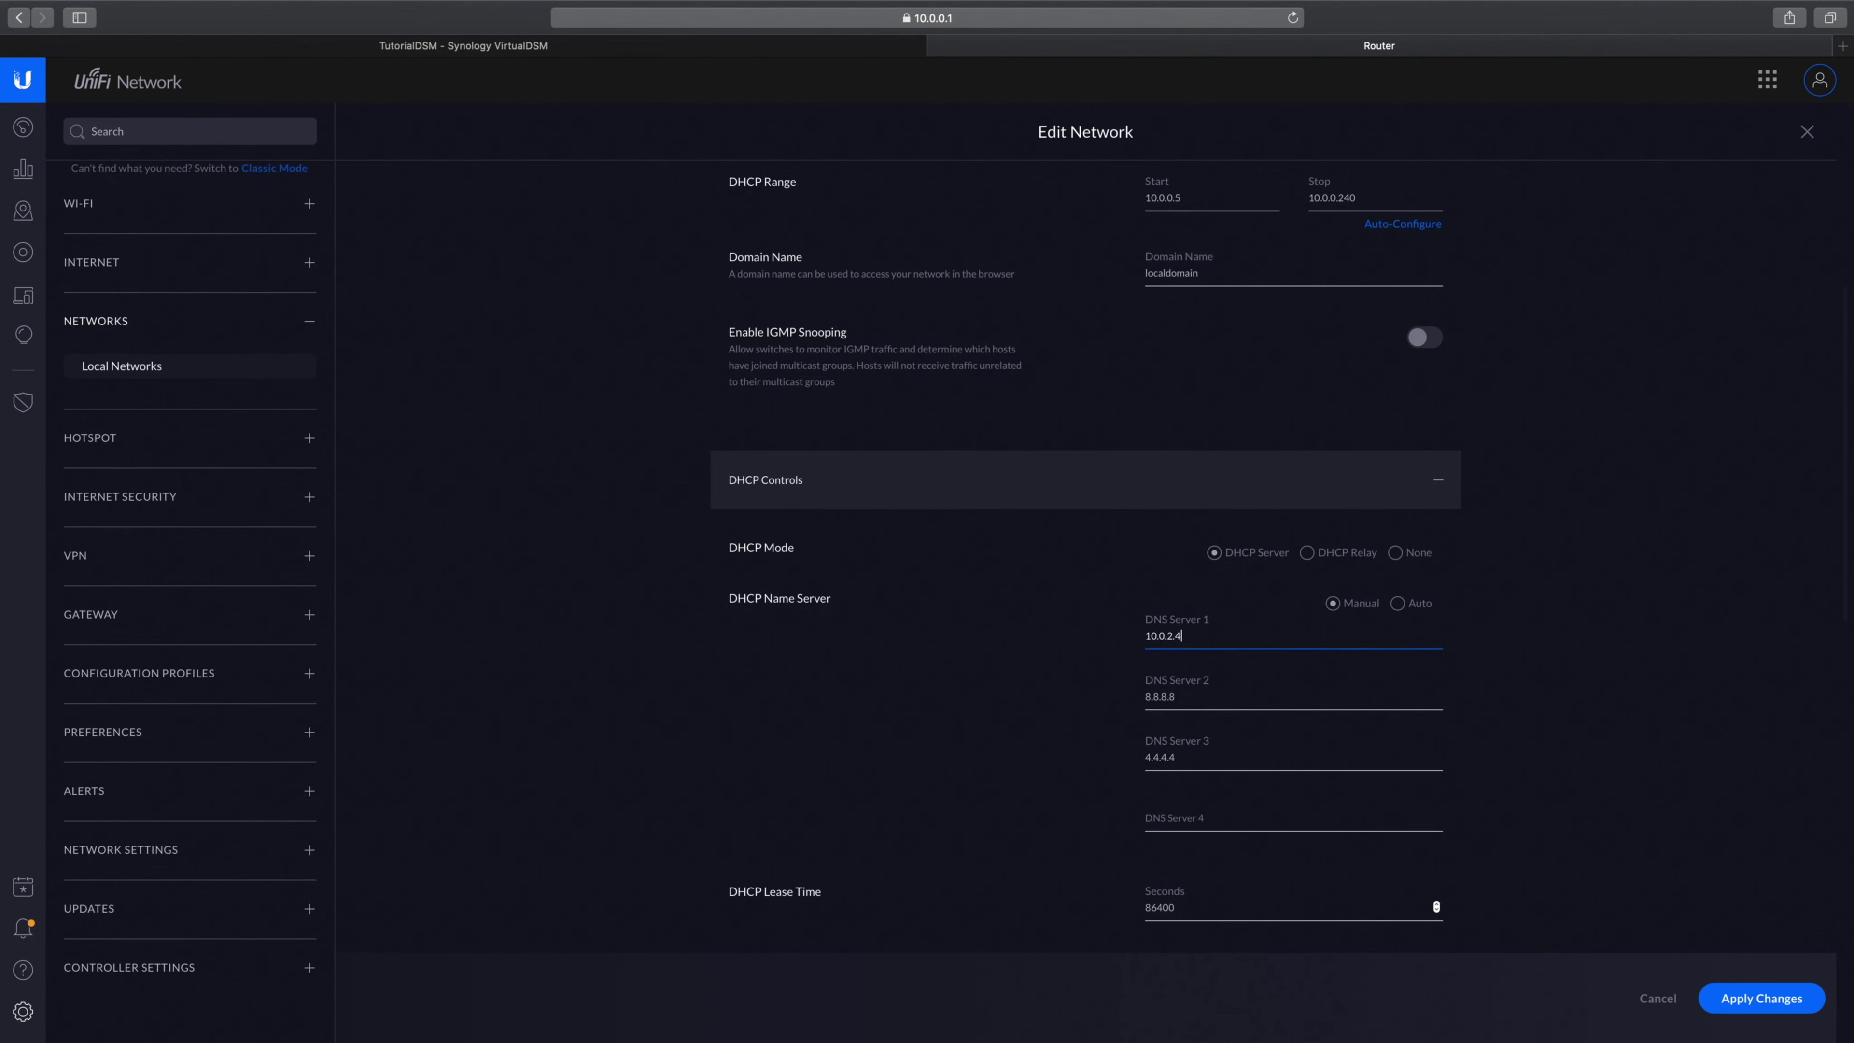
{"action": "type", "text": "0.2.10"}
{"action": "scroll", "coordinate": [1162, 676], "scroll_direction": "down", "scroll_amount": 1}
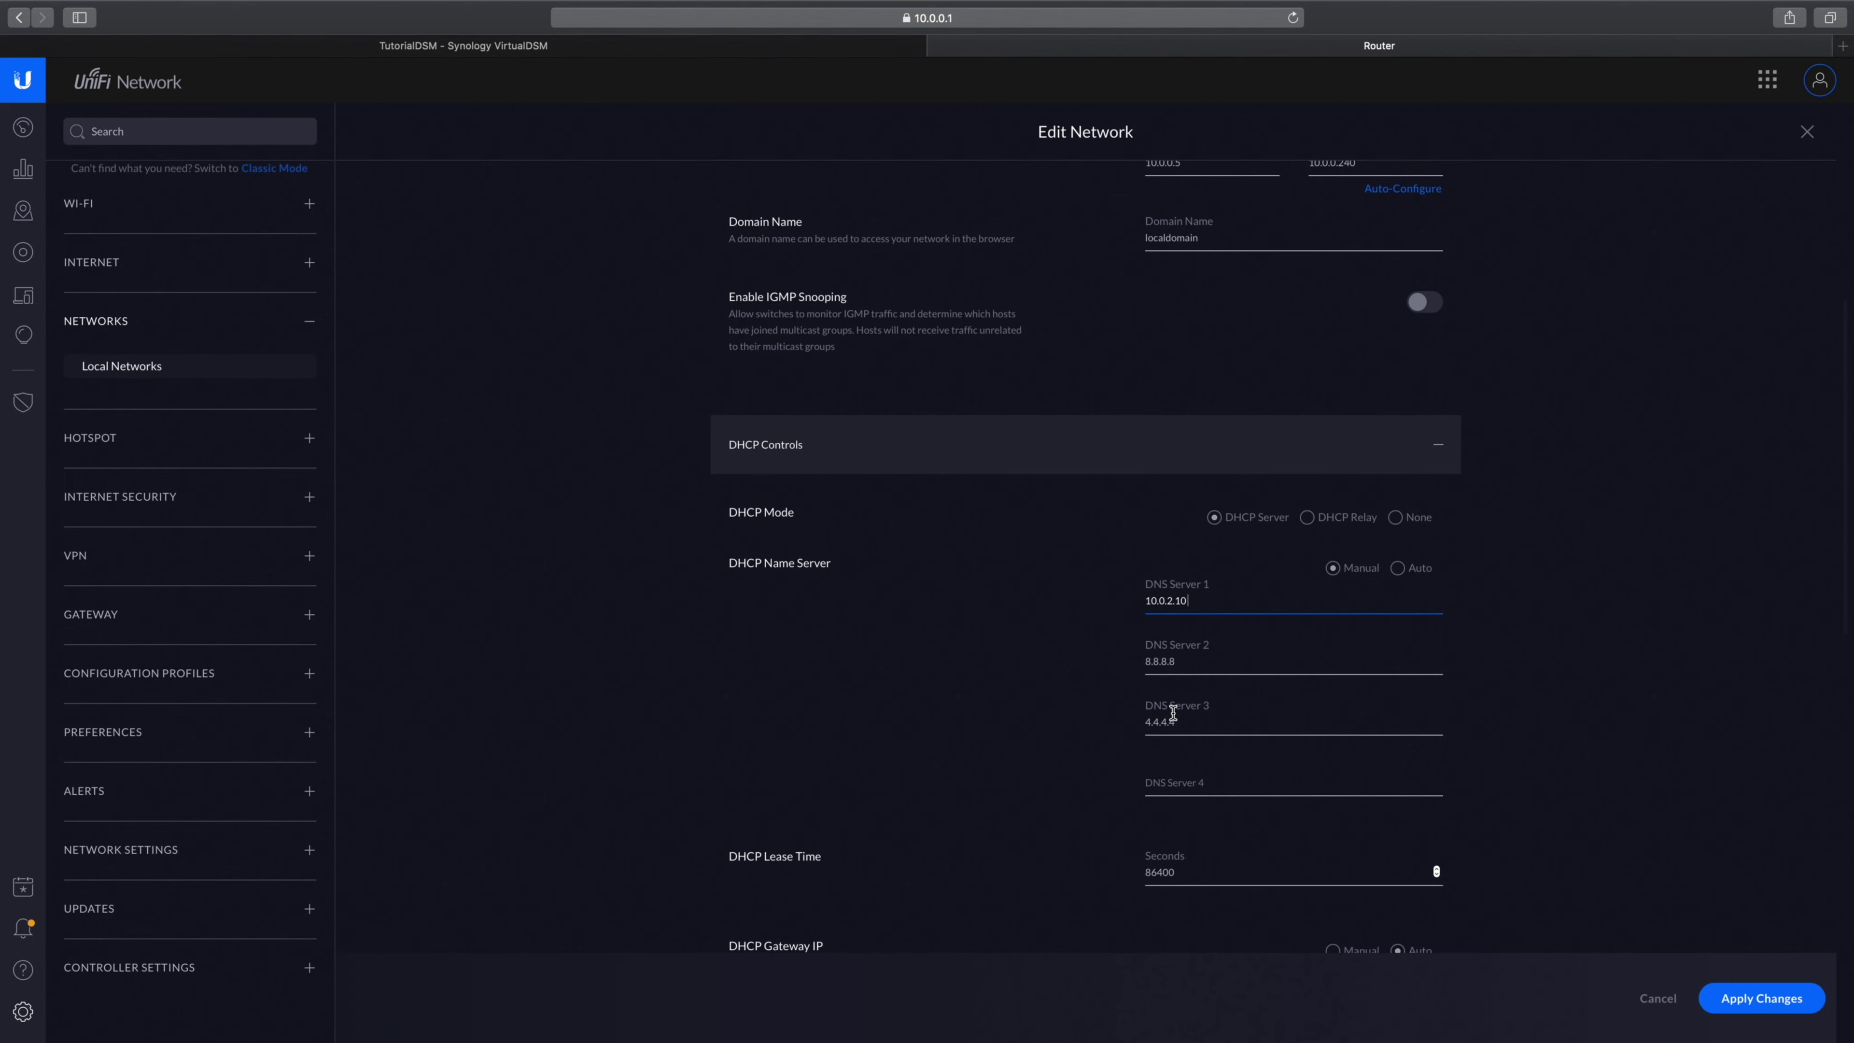
{"action": "left_click", "coordinate": [1231, 603]}
{"action": "left_click", "coordinate": [1018, 623]}
- Apply the UniFi LAN changes and check that Ethernet 2's DNS tab lists 10.0.2.10, 8.8.8.8 and 4.4.4.4
{"action": "left_click", "coordinate": [1752, 998]}
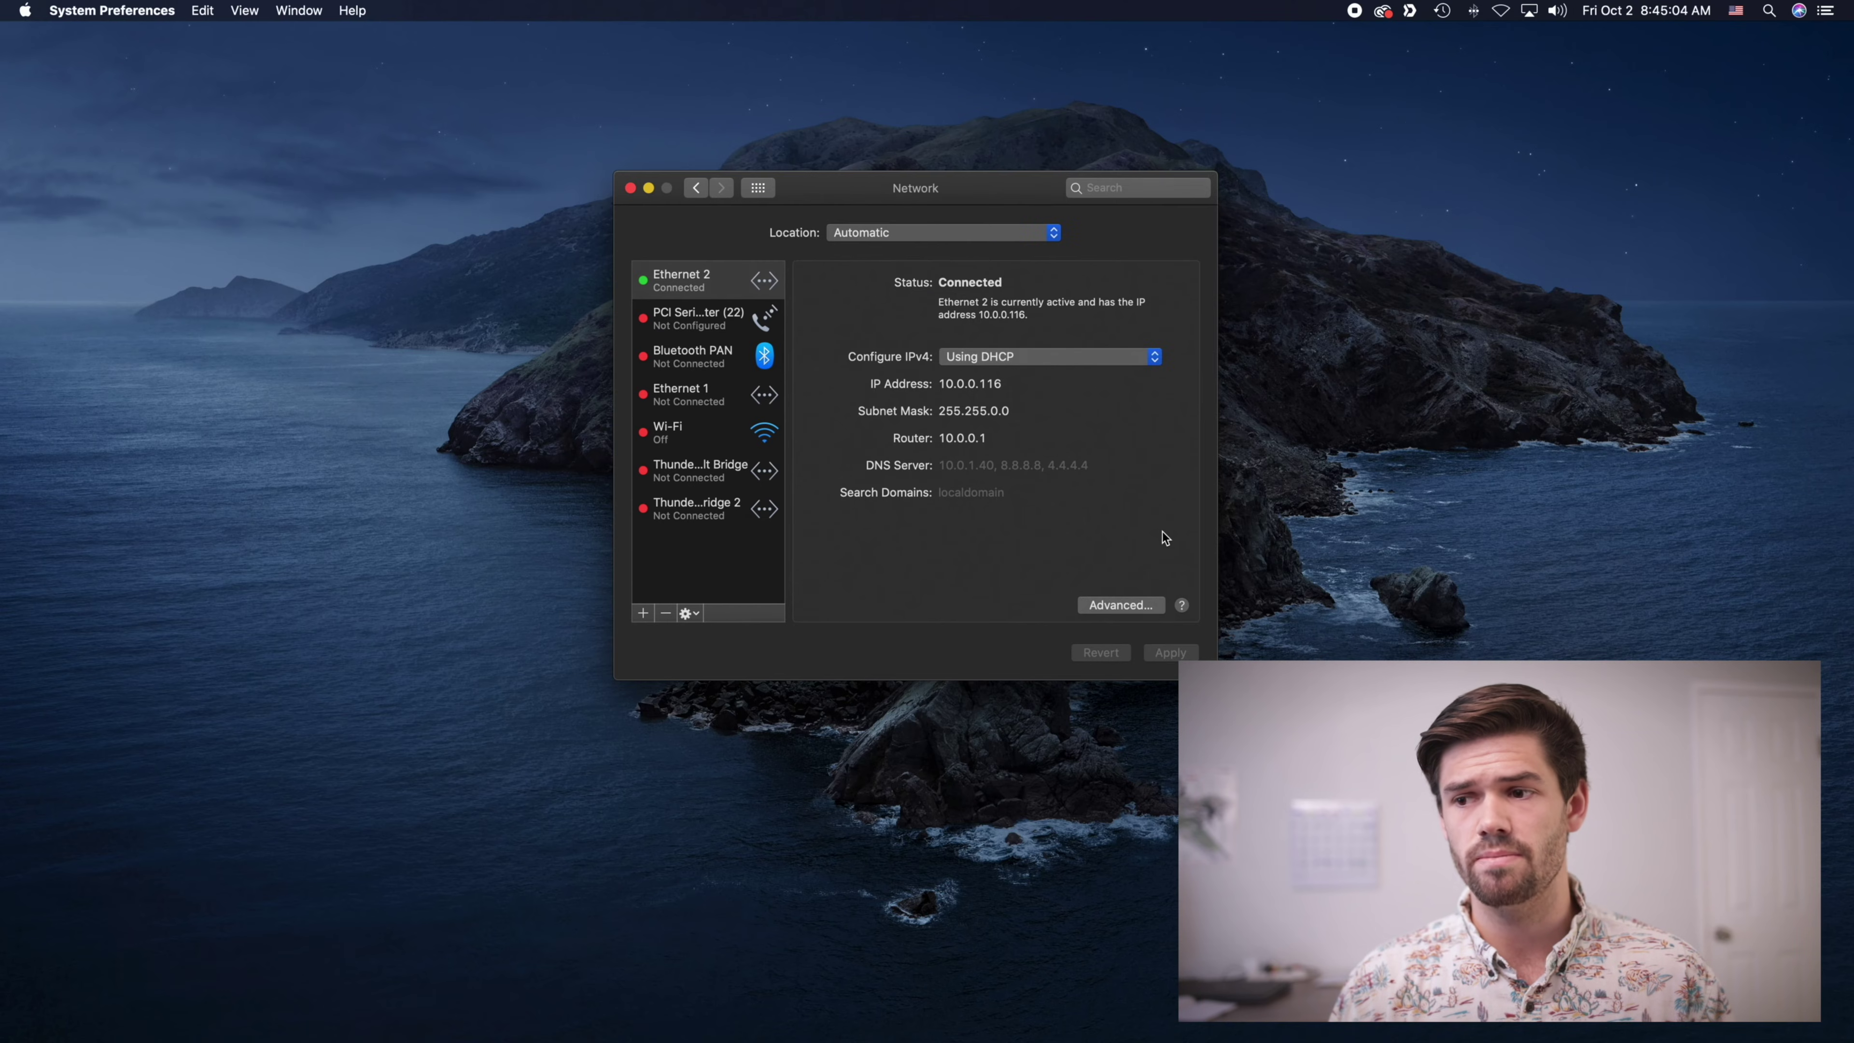
{"action": "left_click", "coordinate": [1107, 606]}
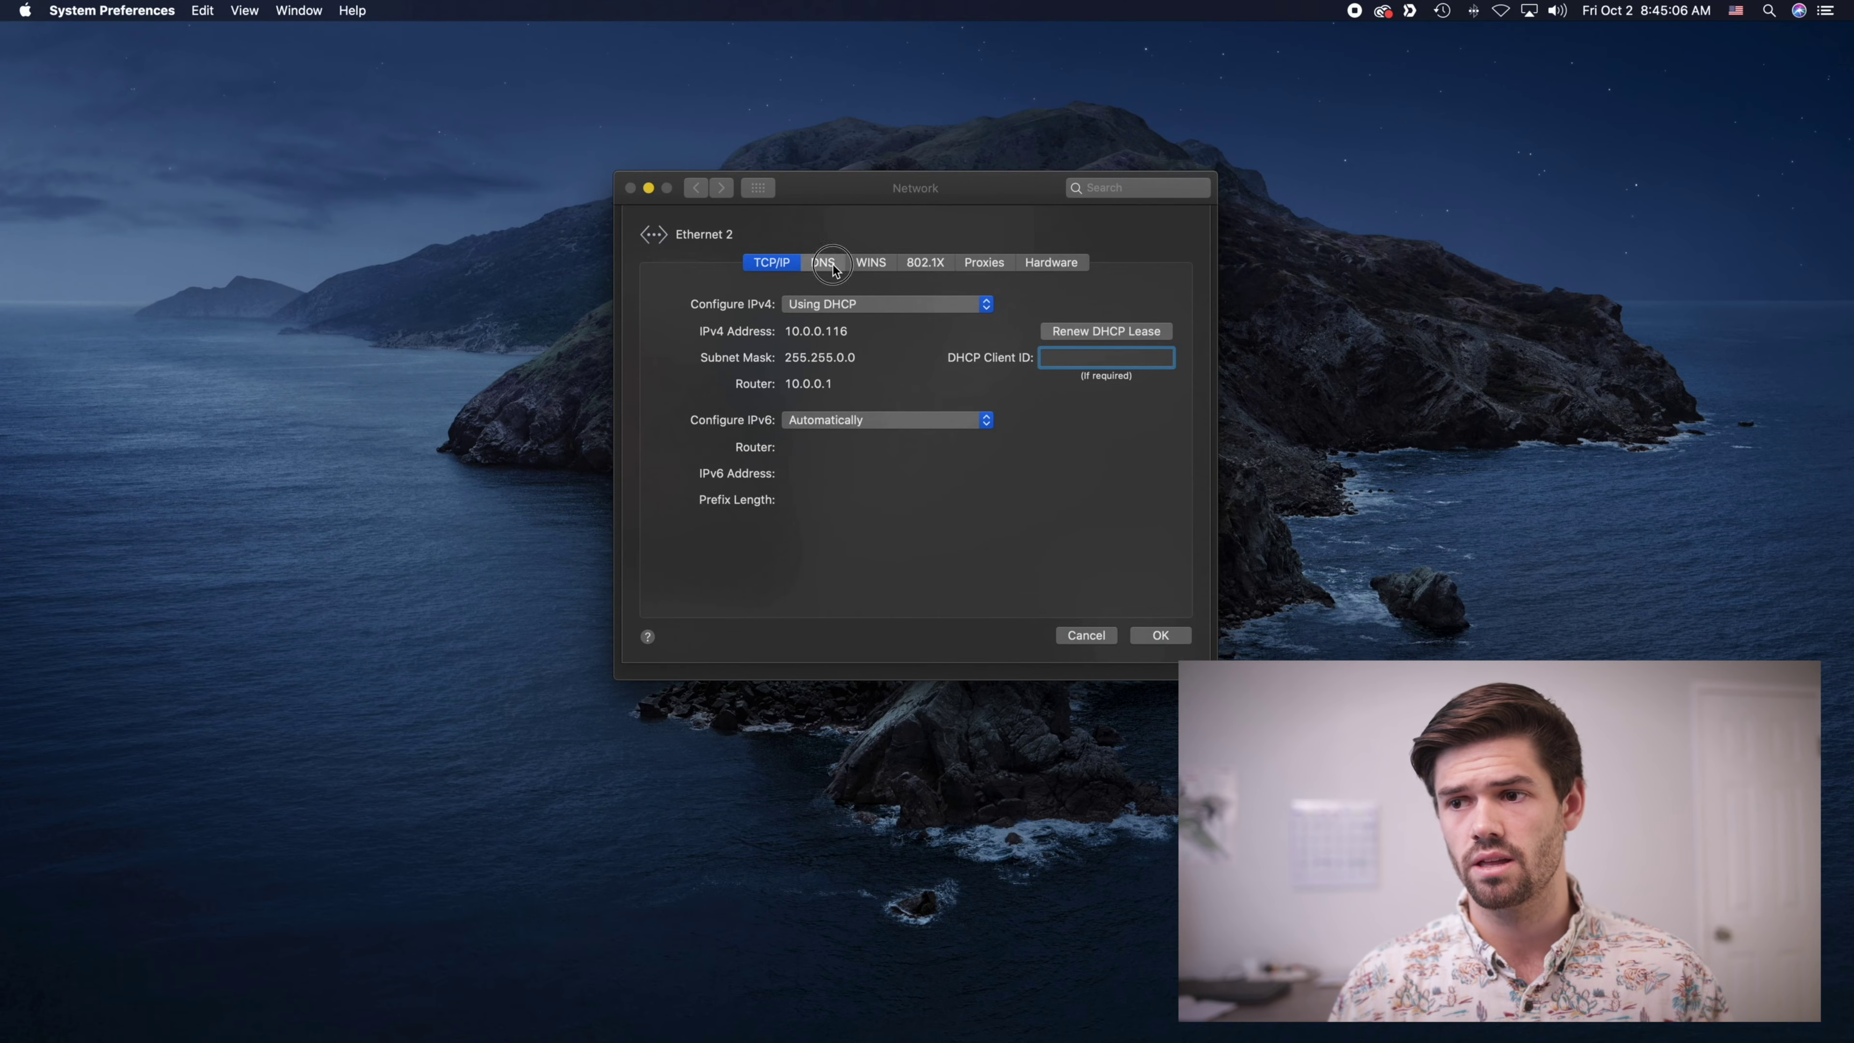
{"action": "left_click", "coordinate": [823, 262]}
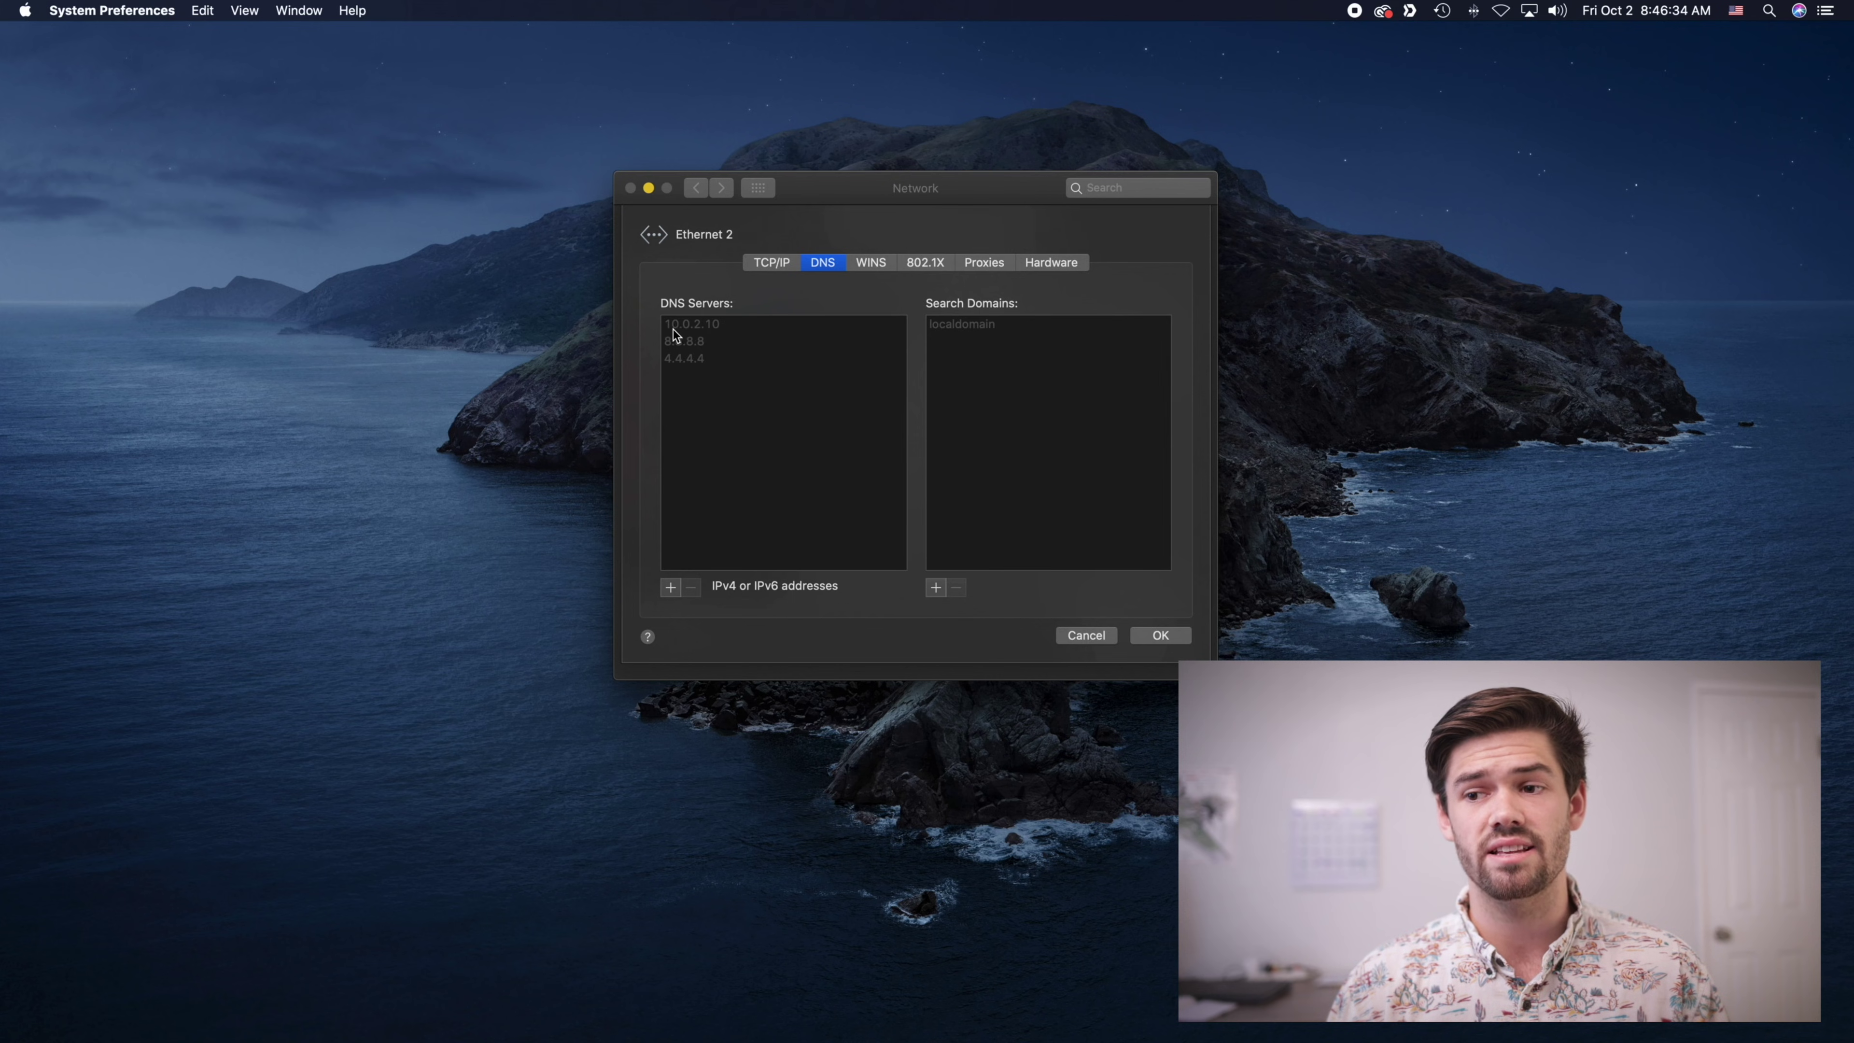
{"action": "left_click", "coordinate": [1161, 635]}
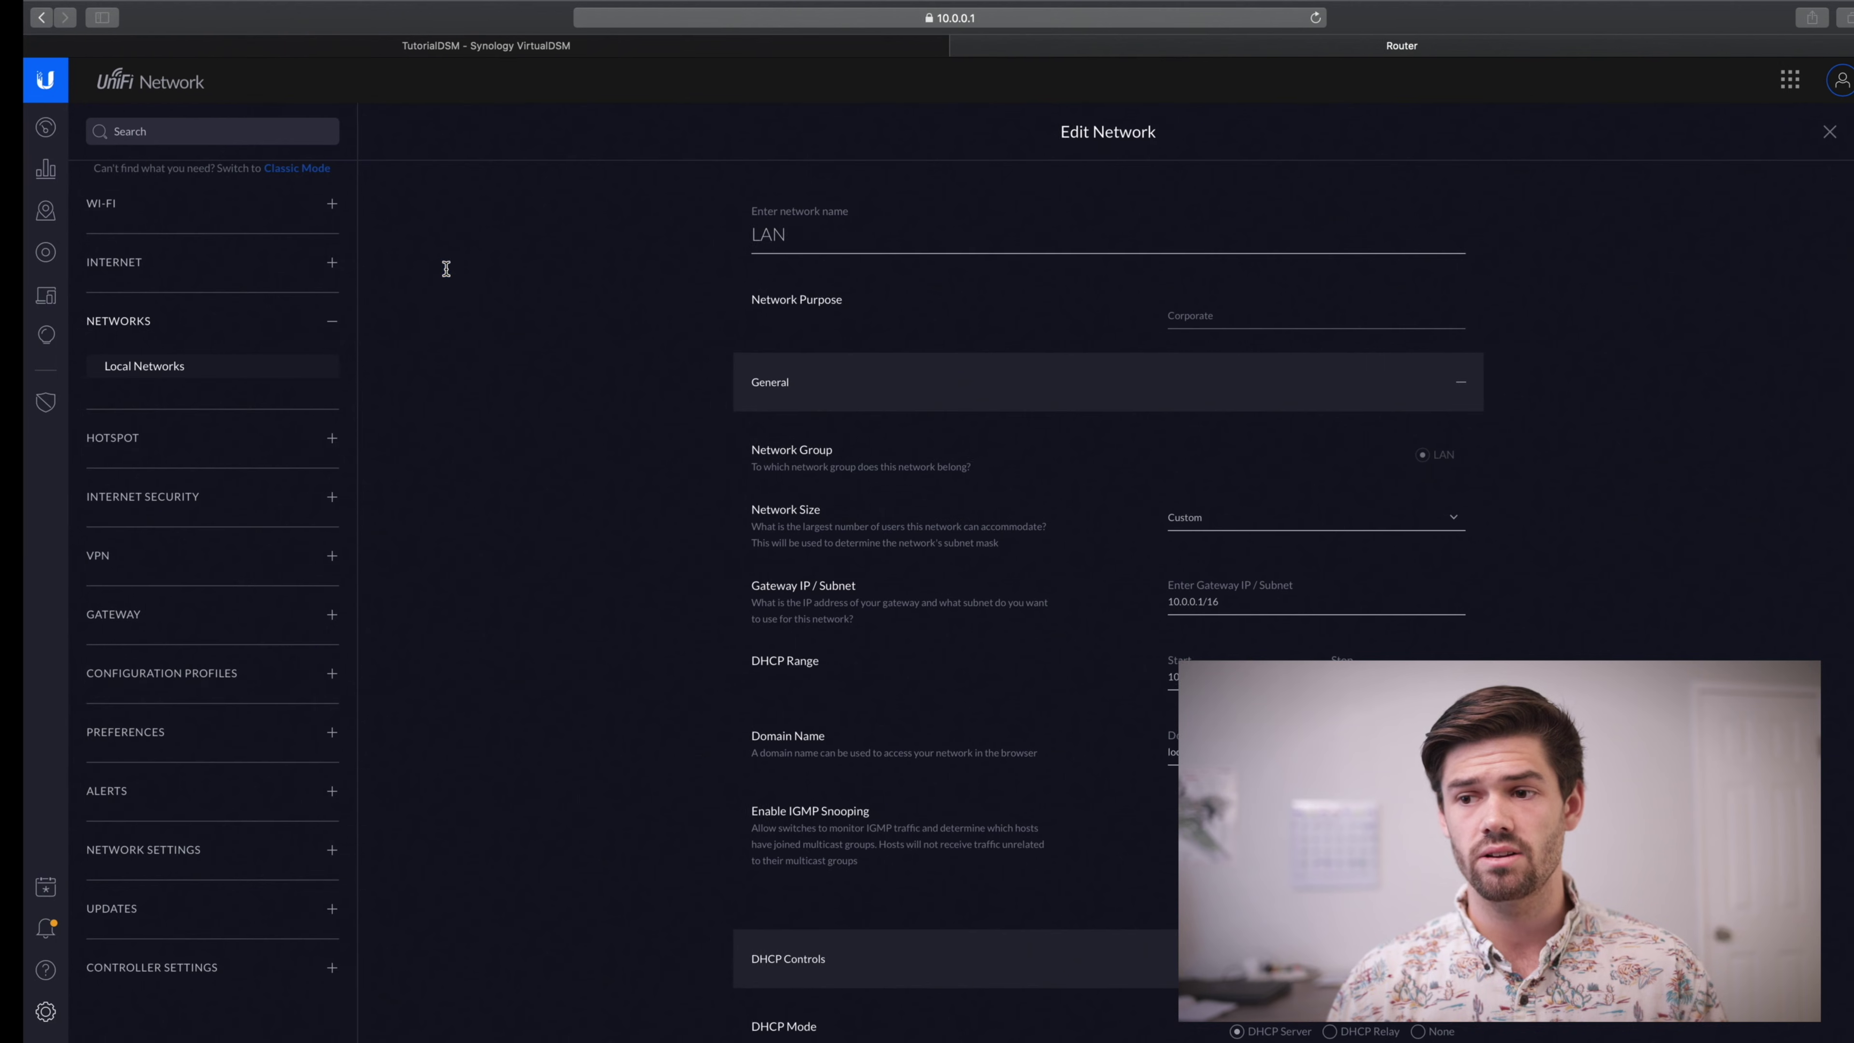
- Enter nas. in the address bar and load the autocompleted nas.spacerex.co:5000
{"action": "left_click", "coordinate": [1033, 17]}
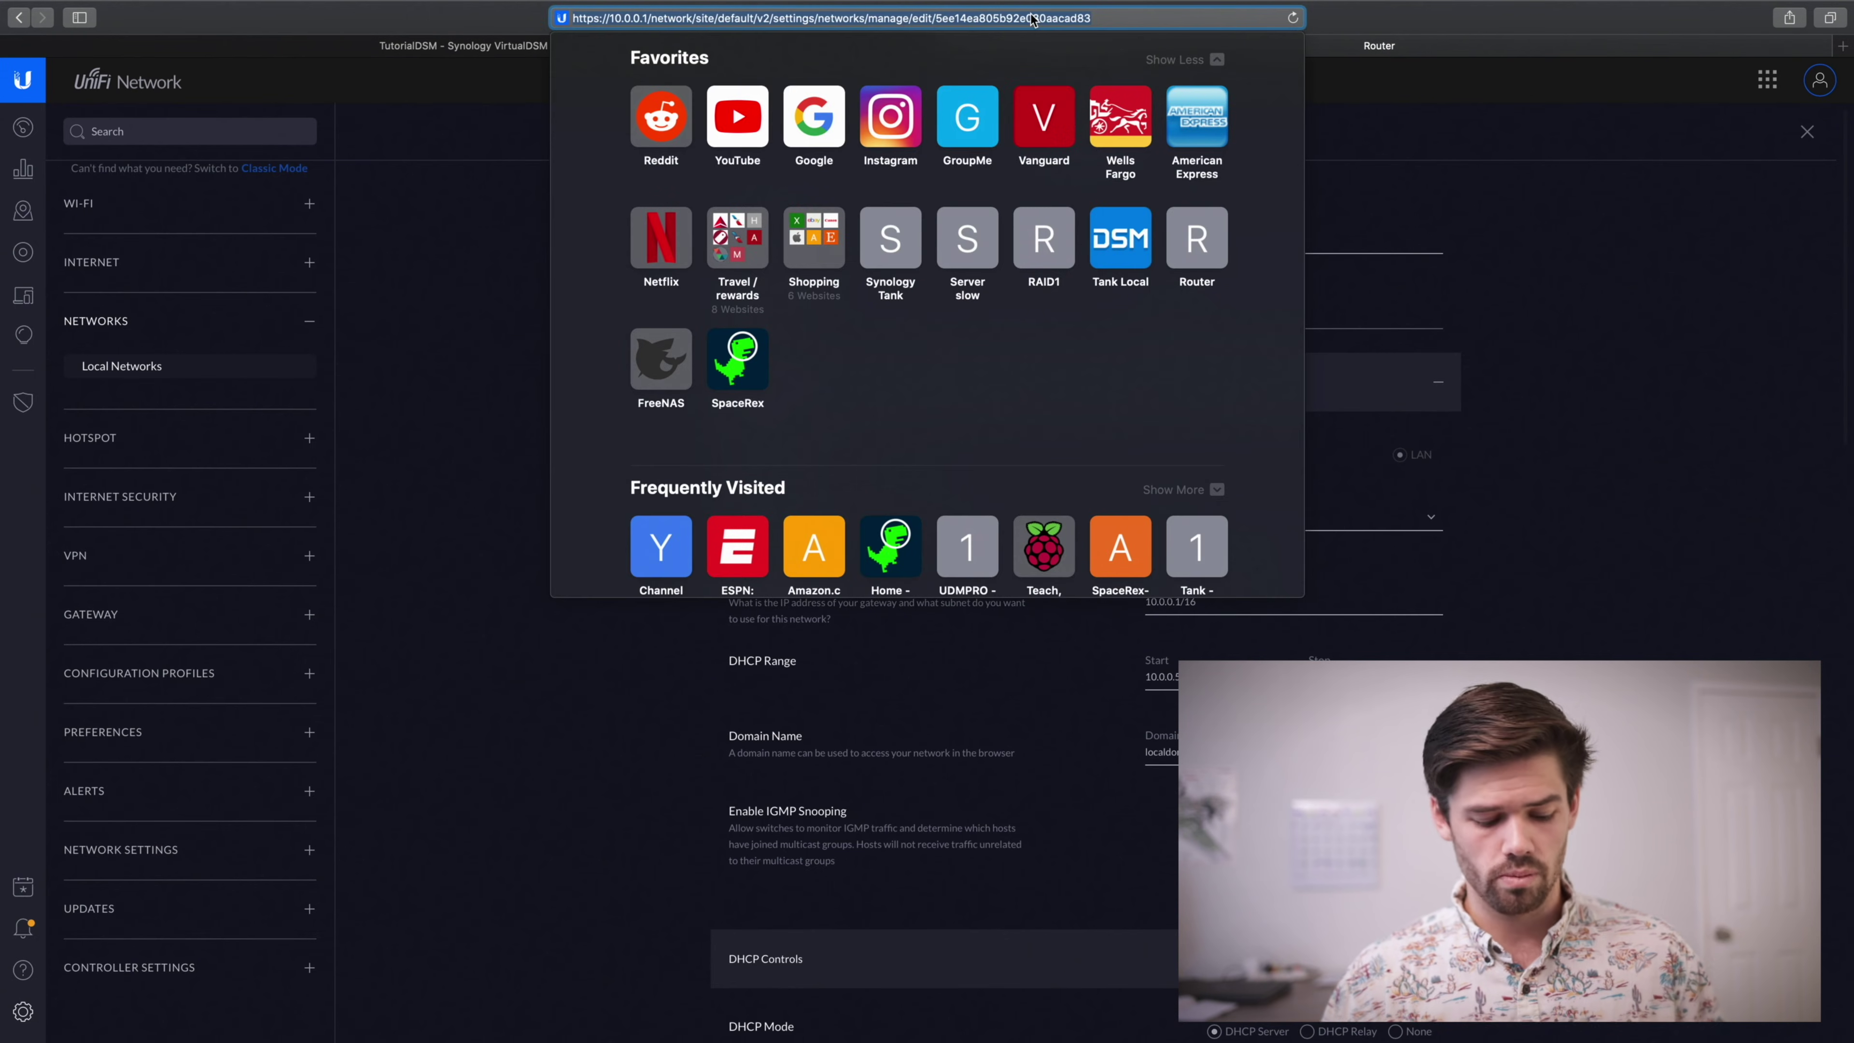
{"action": "type", "text": "nas.spacerex.co:5000"}
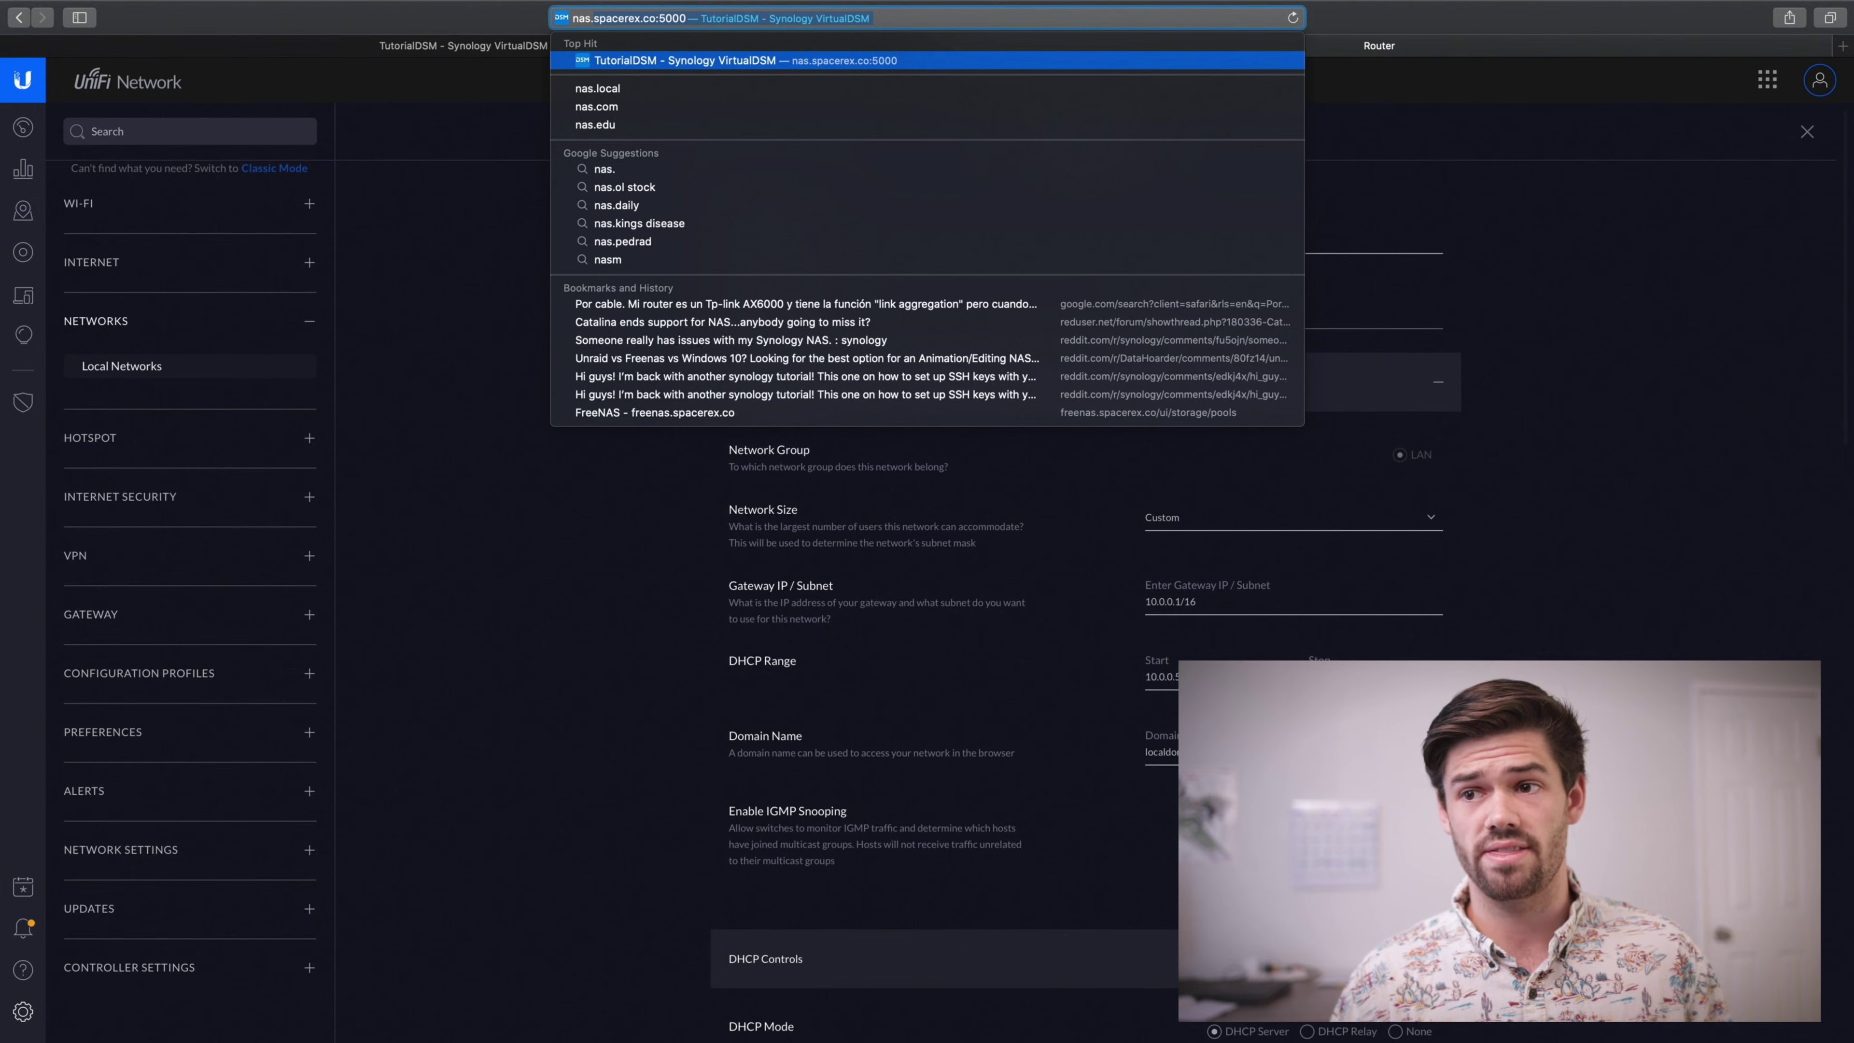
{"action": "key", "text": "Return"}
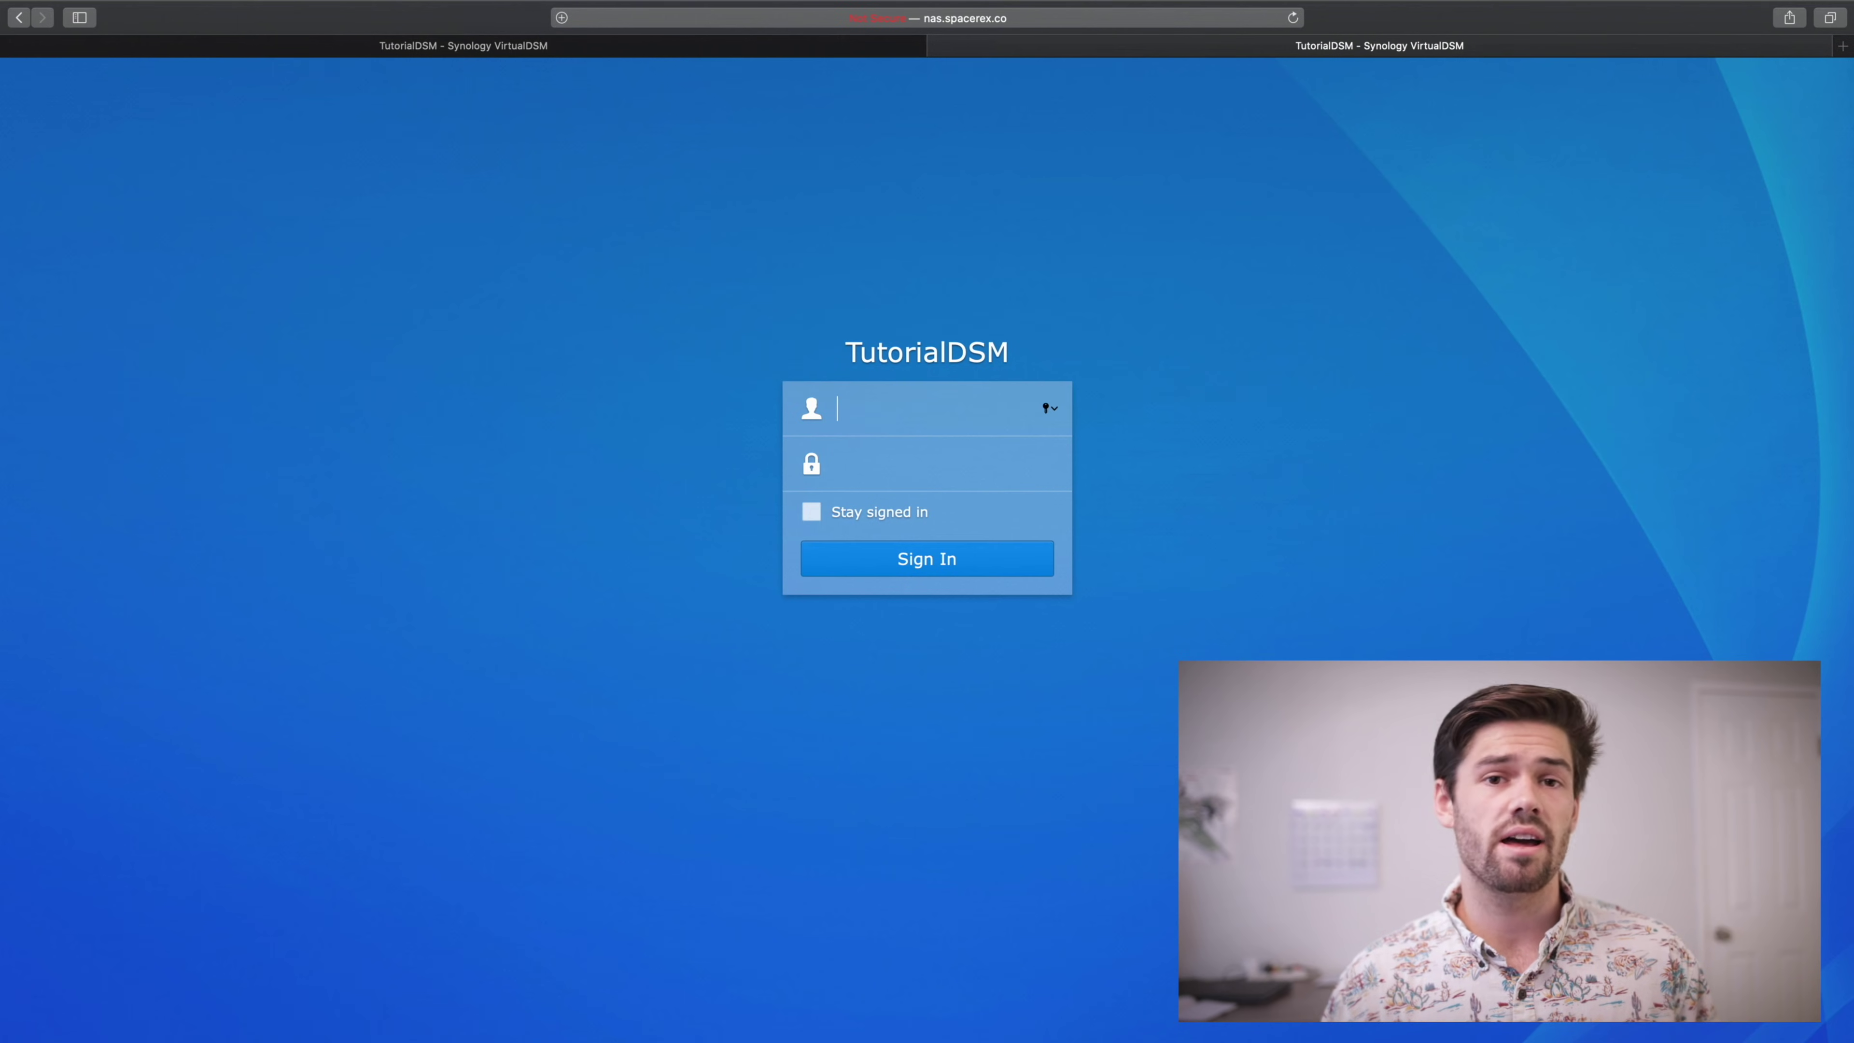